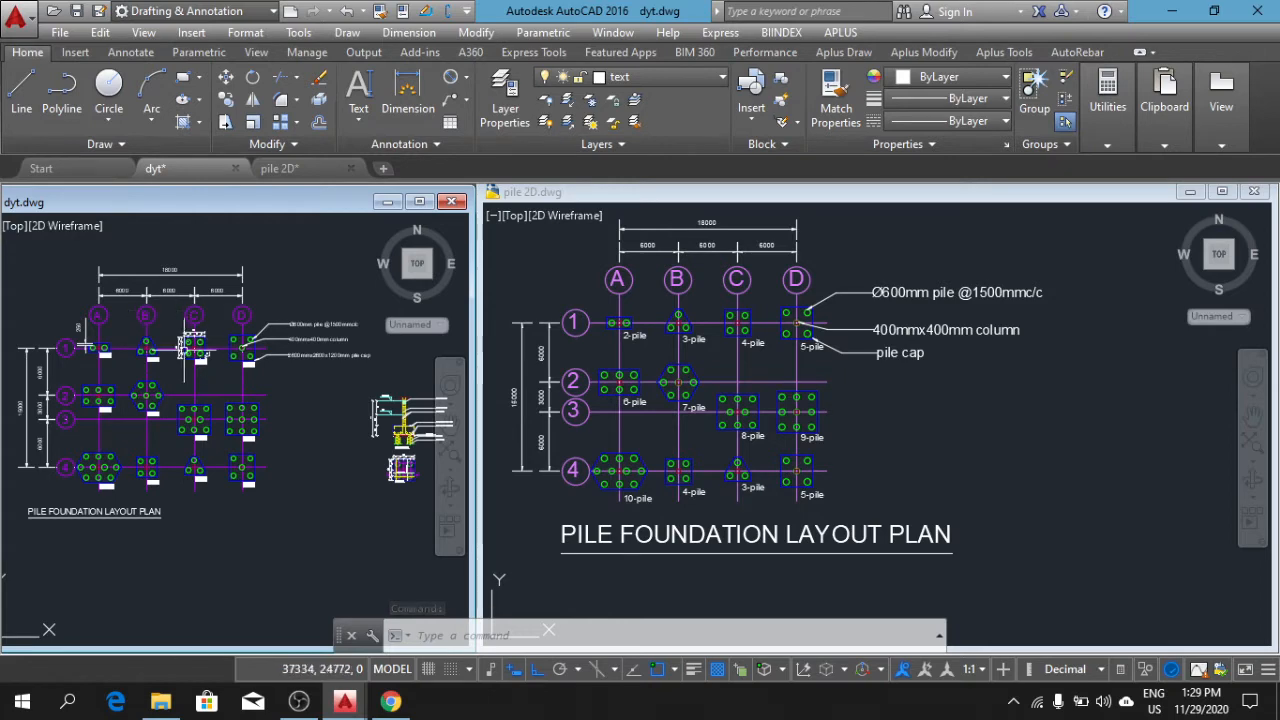
Step: Examine the reference drawing dyt.dwg, looking at the 4-pile cap section X-X and the 4-pile cap plan
scroll(192, 345, "up", 2)
scroll(196, 345, "down", 2)
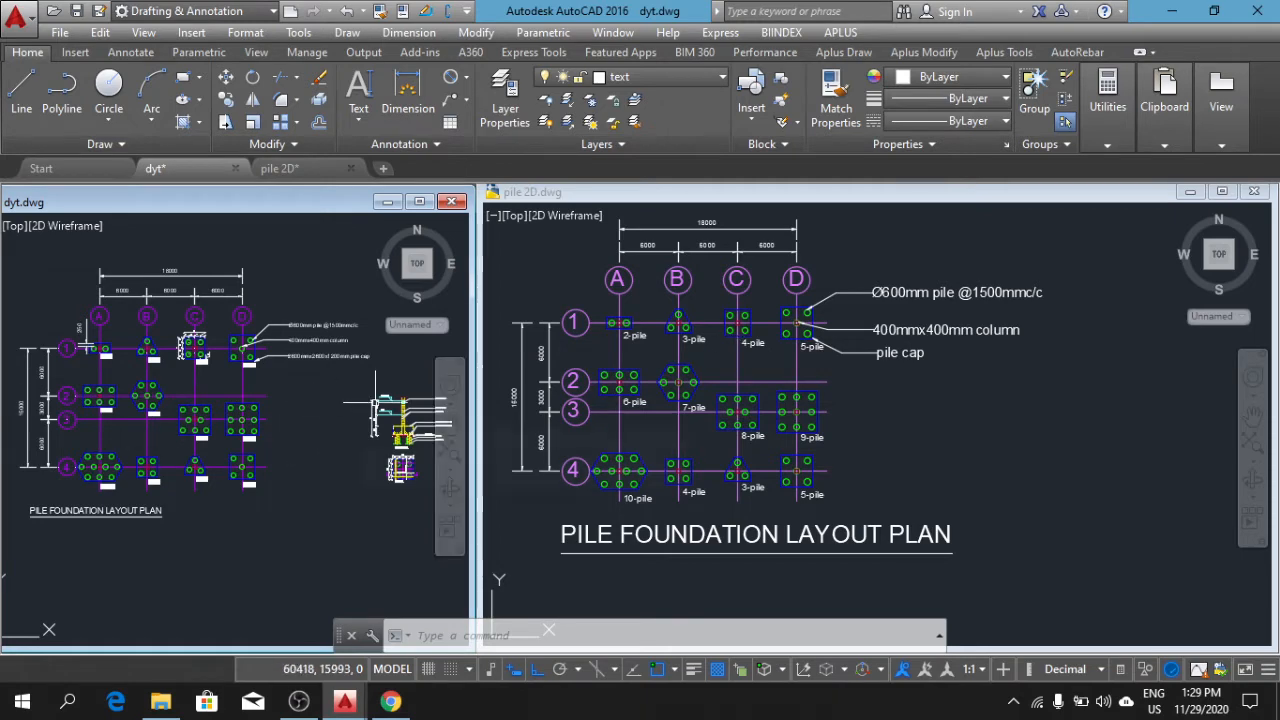
scroll(373, 404, "up", 5)
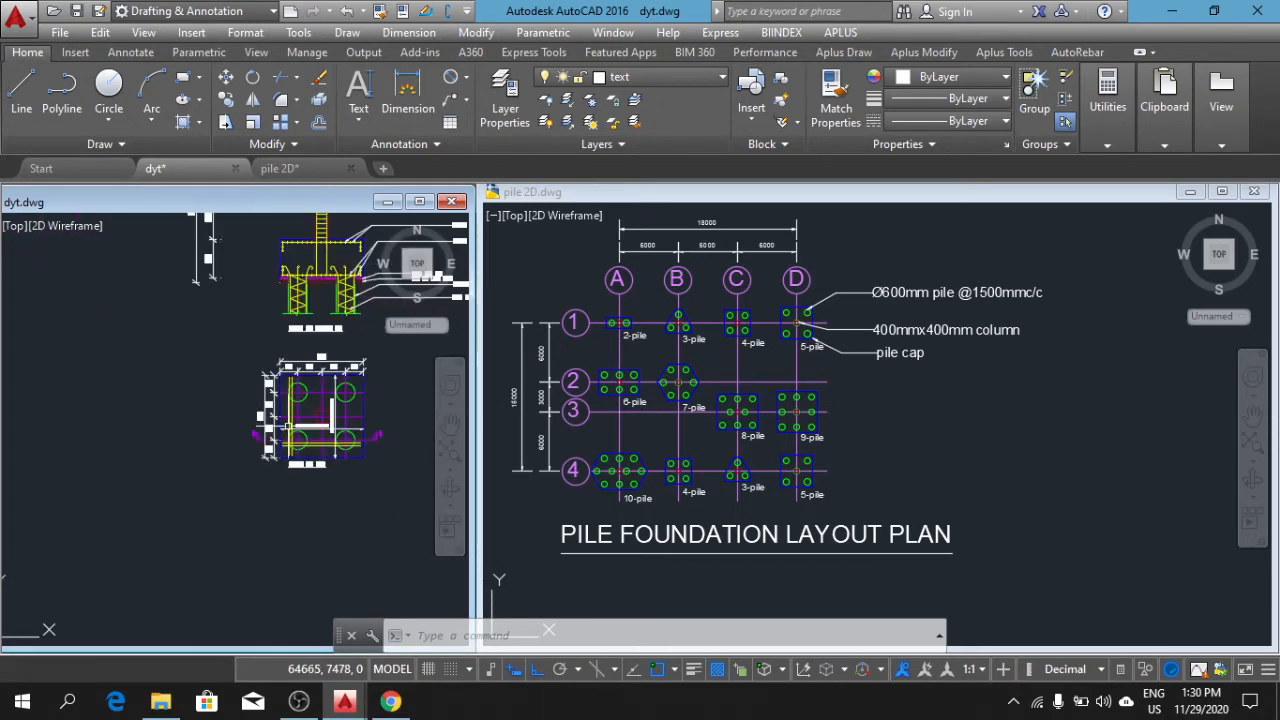
scroll(287, 426, "up", 3)
middle_click_drag(340, 402, 269, 420)
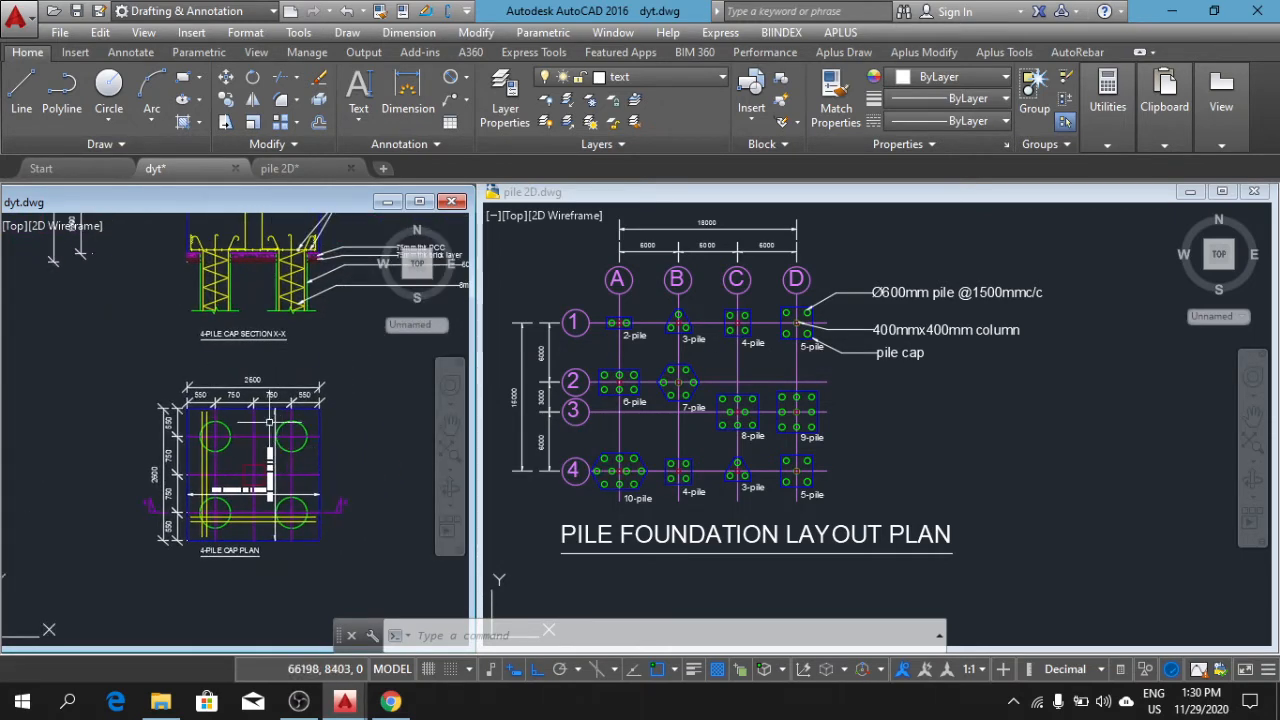
scroll(261, 372, "down", 4)
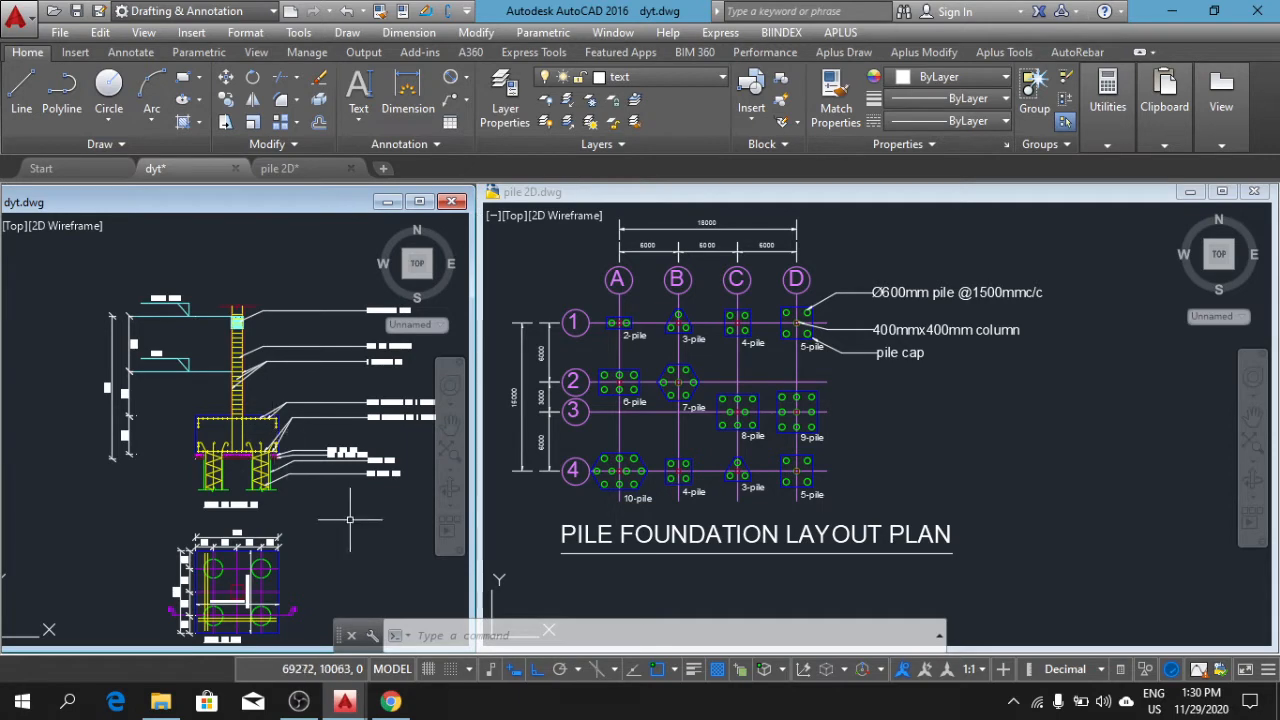
middle_click_drag(298, 567, 272, 425)
scroll(266, 460, "up", 3)
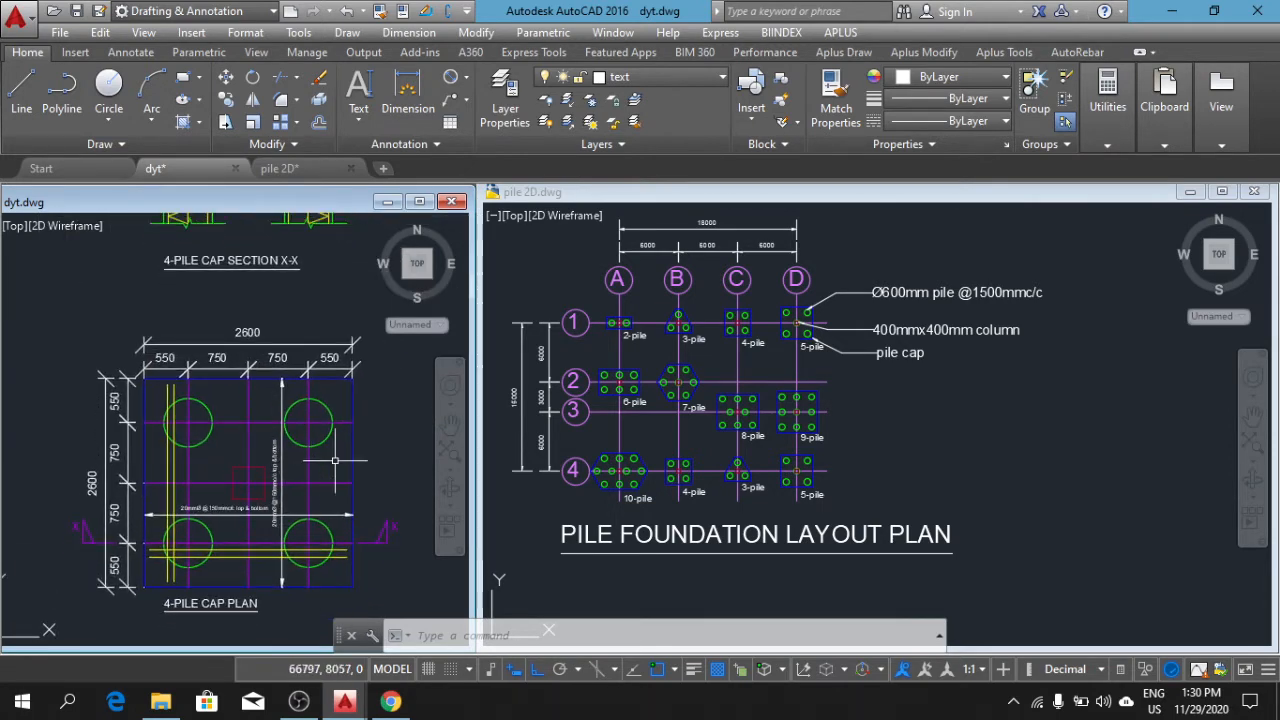
middle_click_drag(330, 476, 317, 452)
scroll(319, 449, "up", 3)
scroll(319, 449, "down", 3)
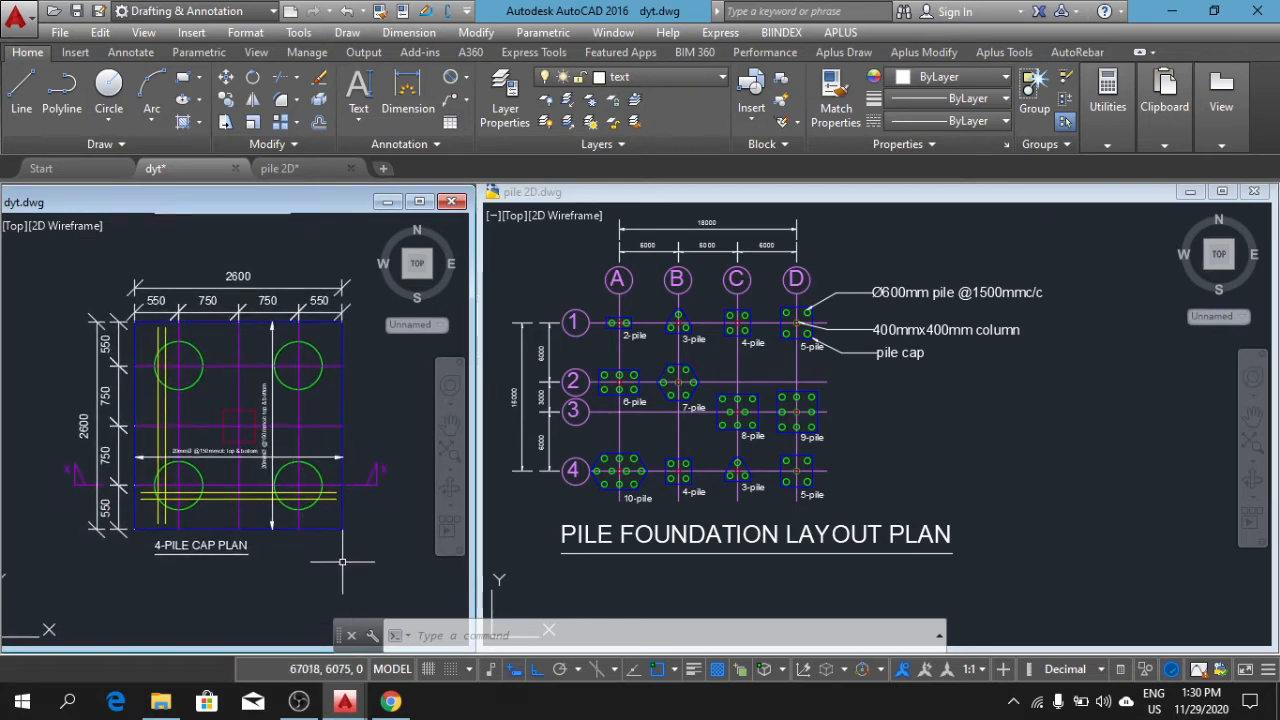
Step: In pile 2D.dwg, copy the 4-pile cap at grid C-1 with its piles and column, ortho off, to empty space beside the layout plan
left_click(958, 446)
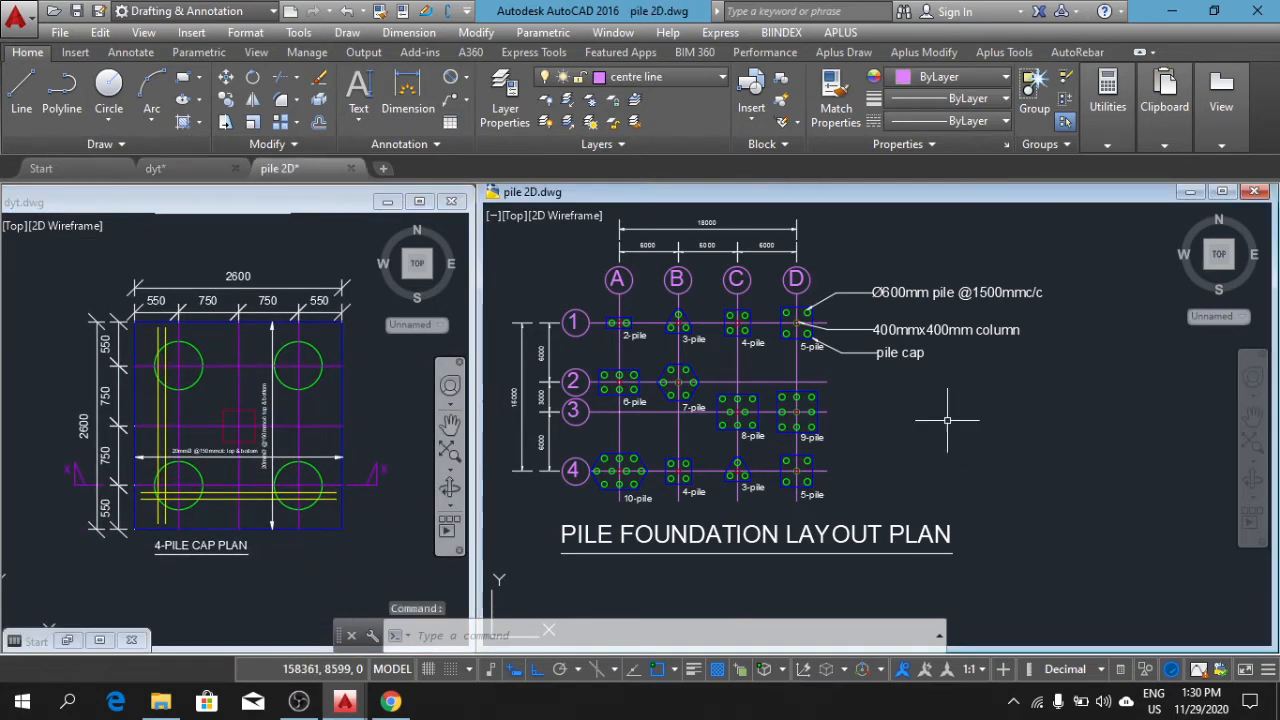
middle_click_drag(996, 435, 986, 437)
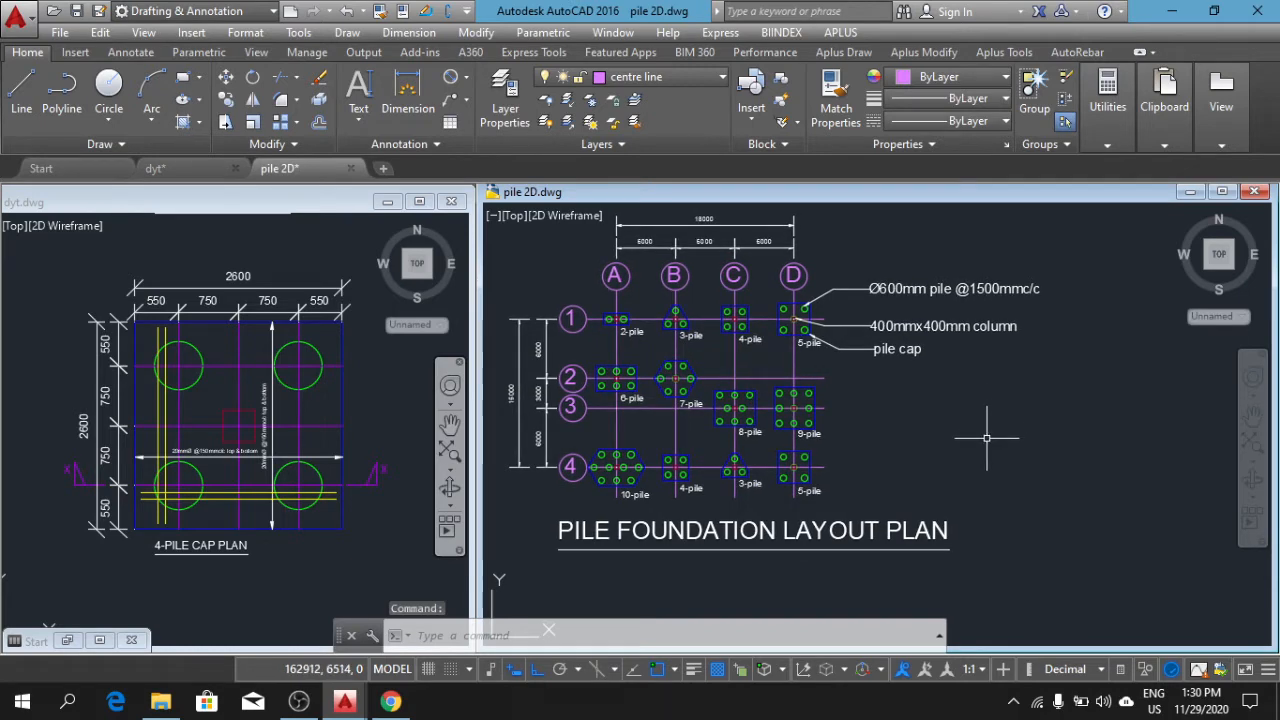
scroll(760, 322, "up", 6)
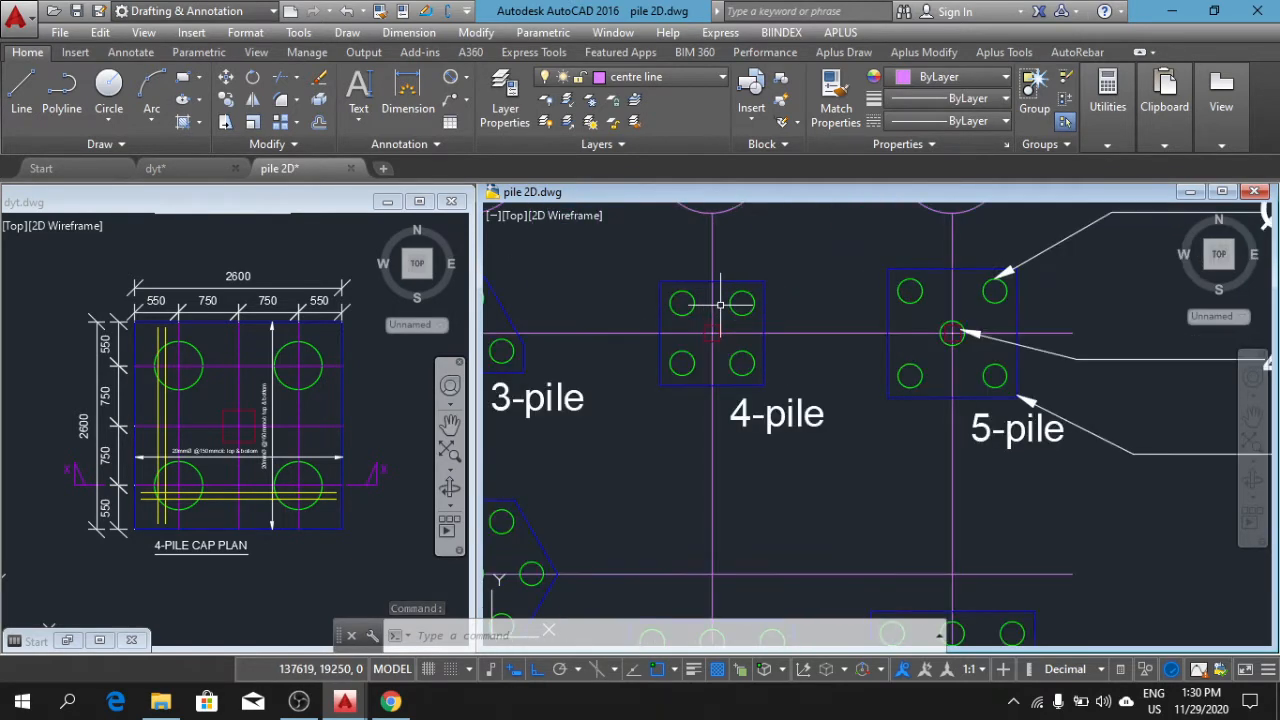
left_click(226, 97)
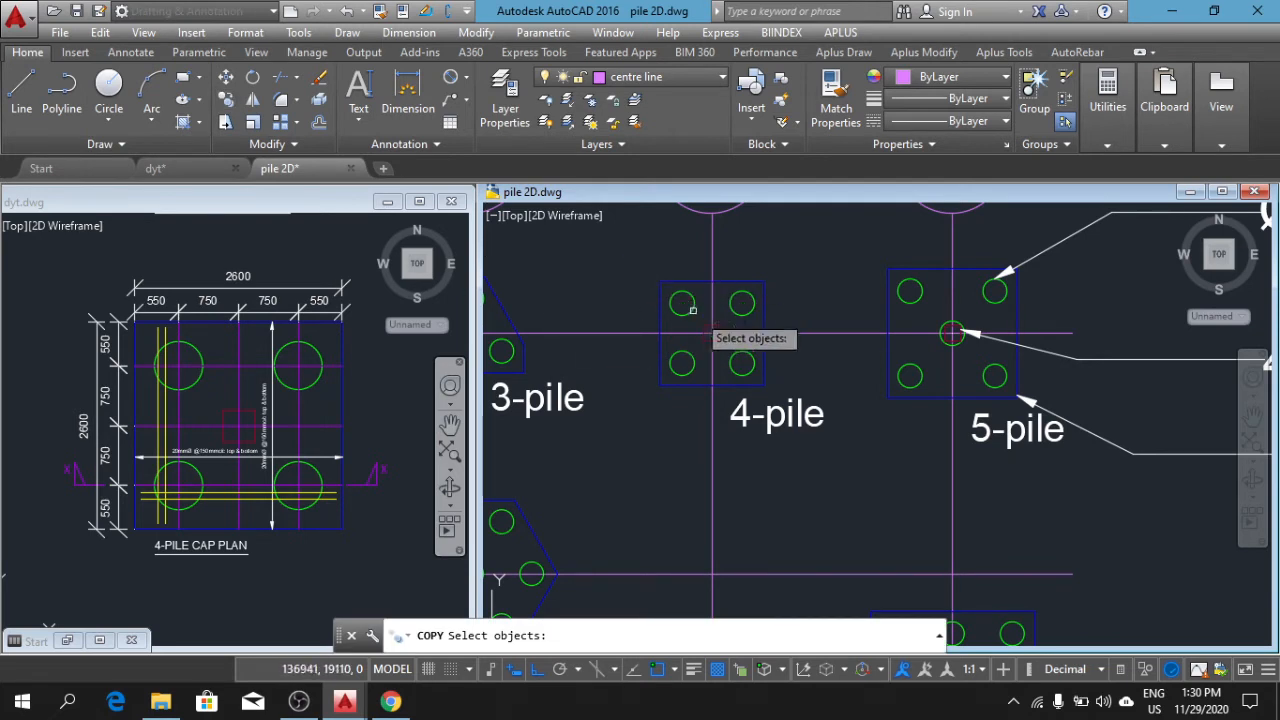
left_click(593, 266)
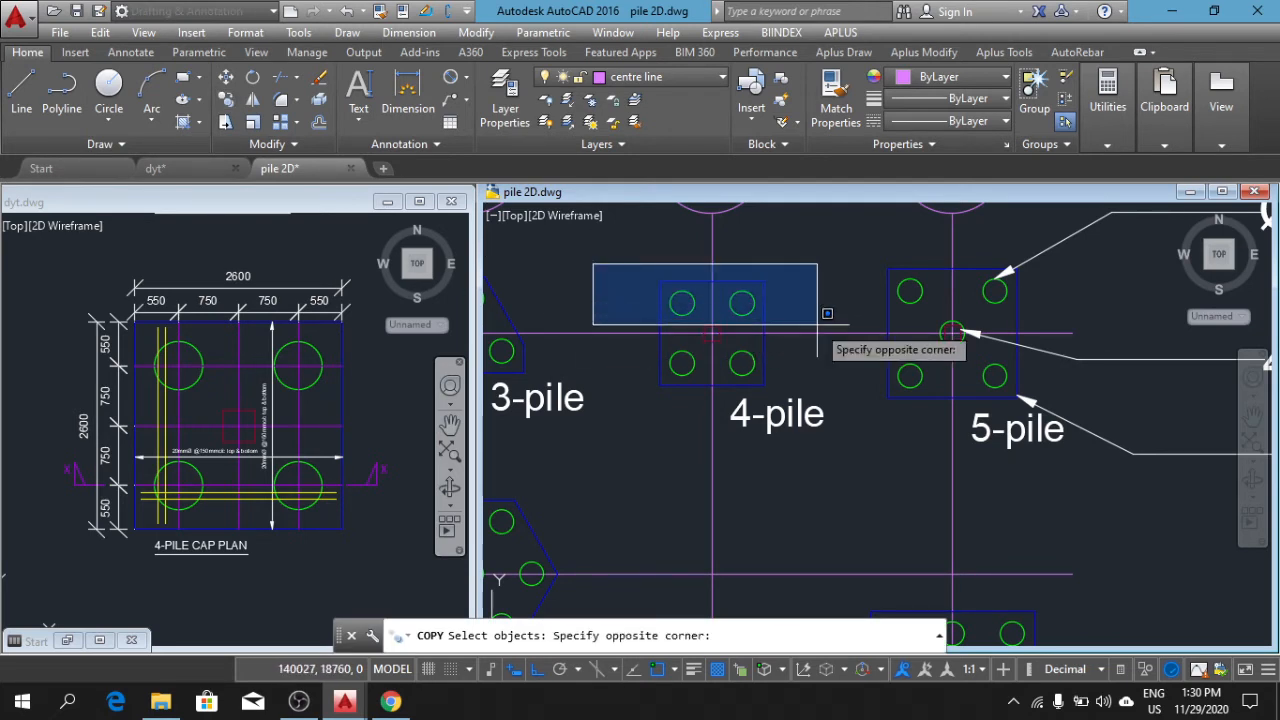
left_click(815, 318)
left_click(617, 313)
left_click(836, 415)
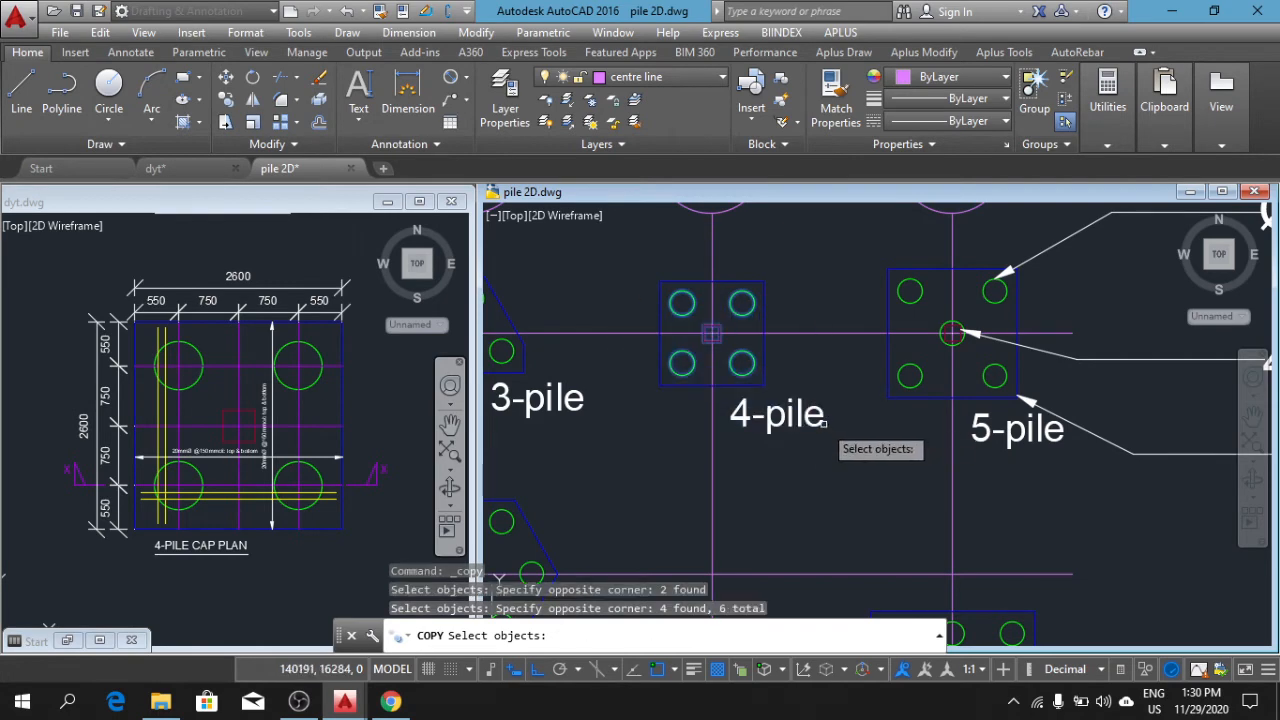
left_click(660, 345)
key("Return")
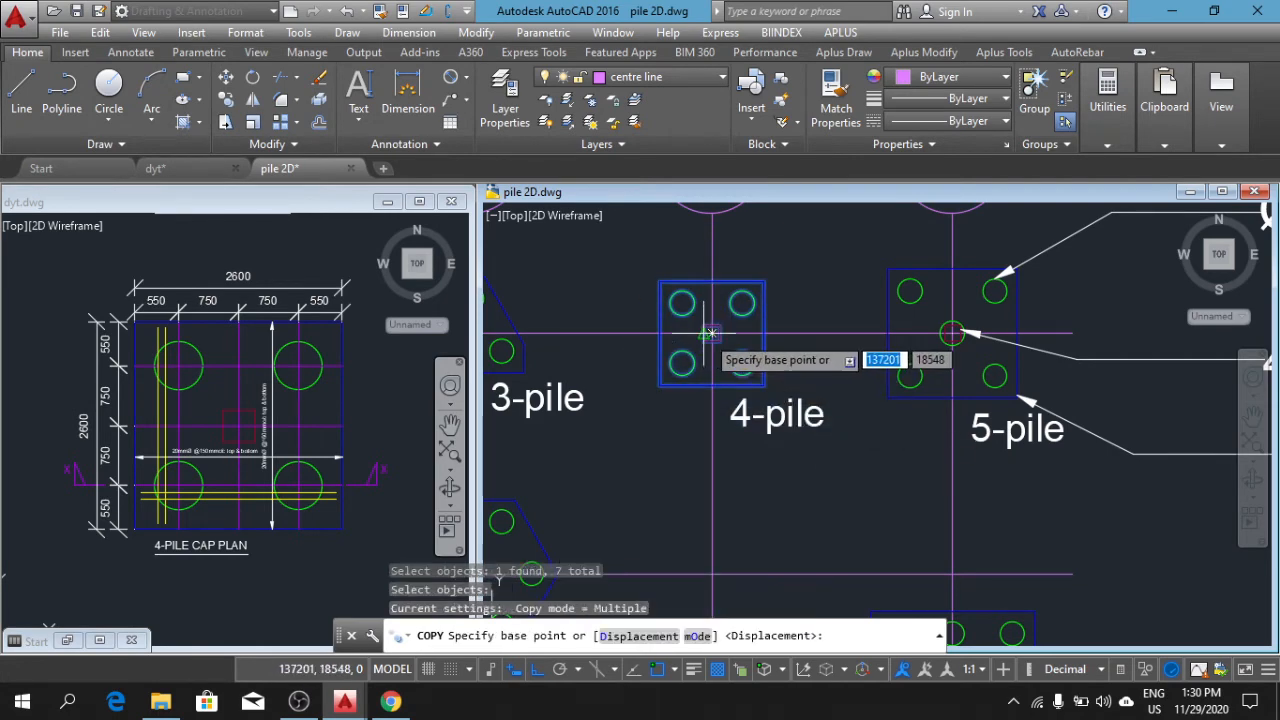
left_click(711, 333)
scroll(800, 392, "down", 6)
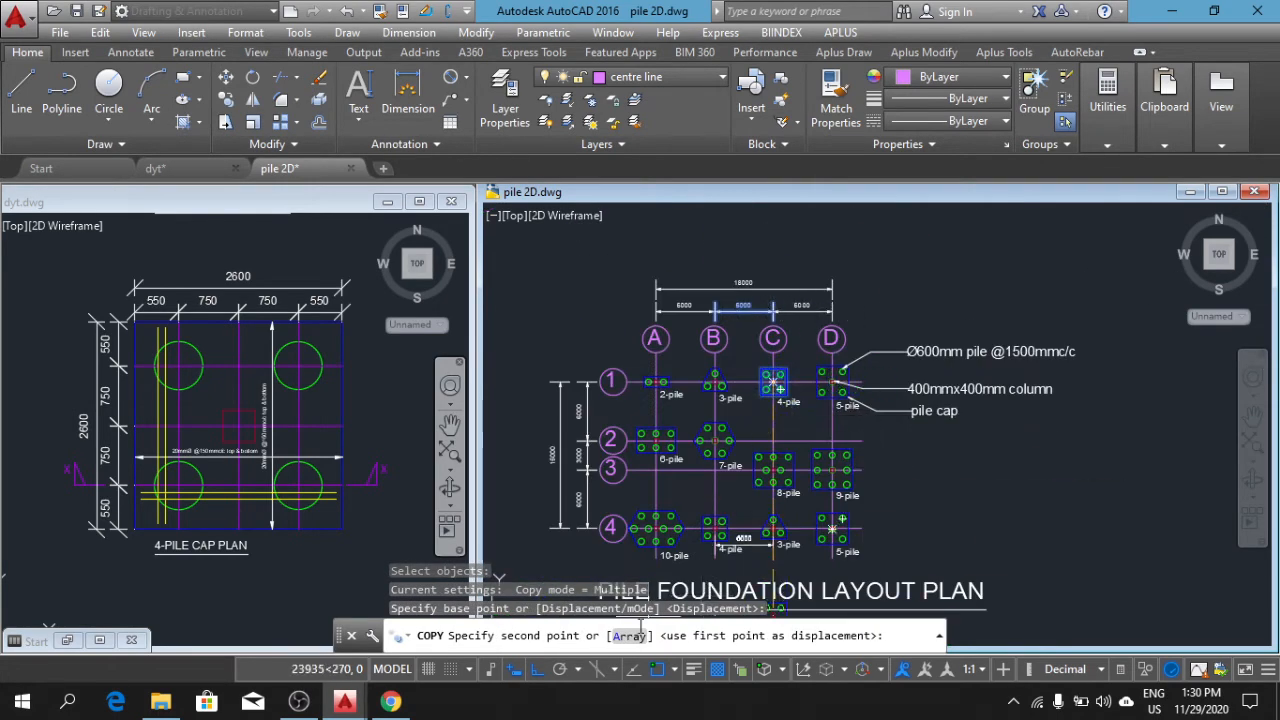
left_click(537, 669)
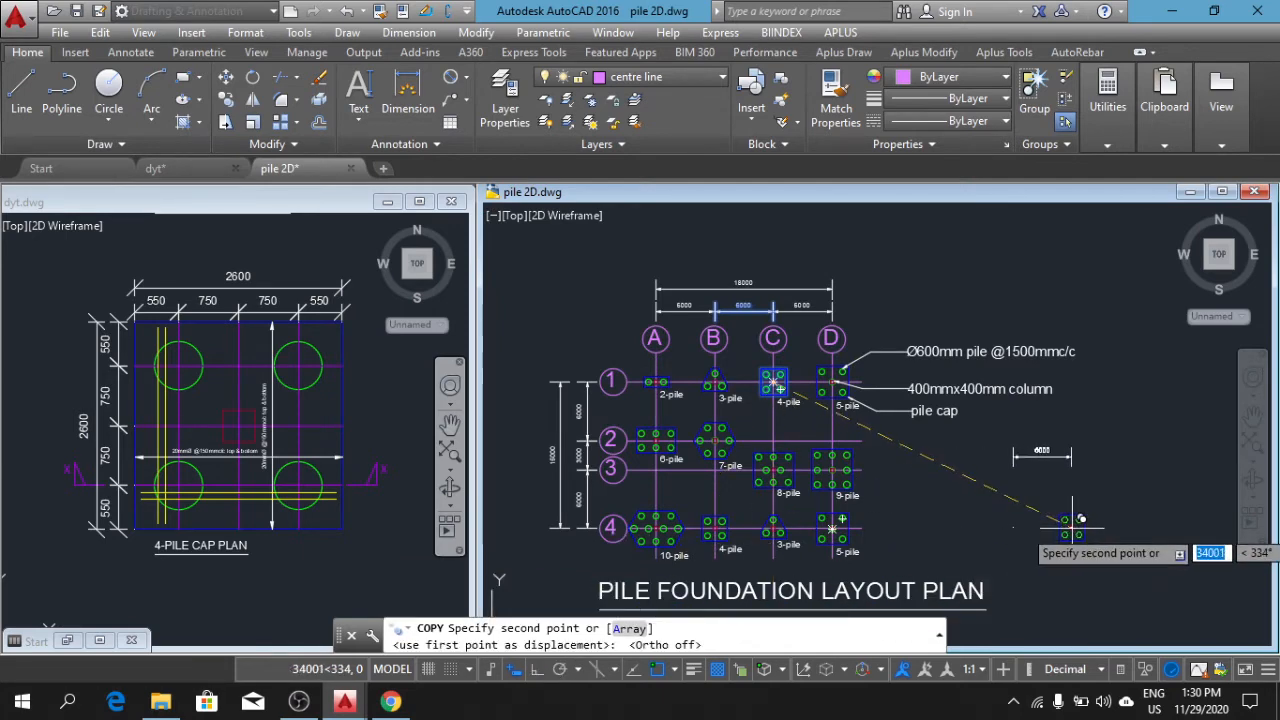
scroll(1072, 520, "down", 3)
scroll(1030, 514, "up", 2)
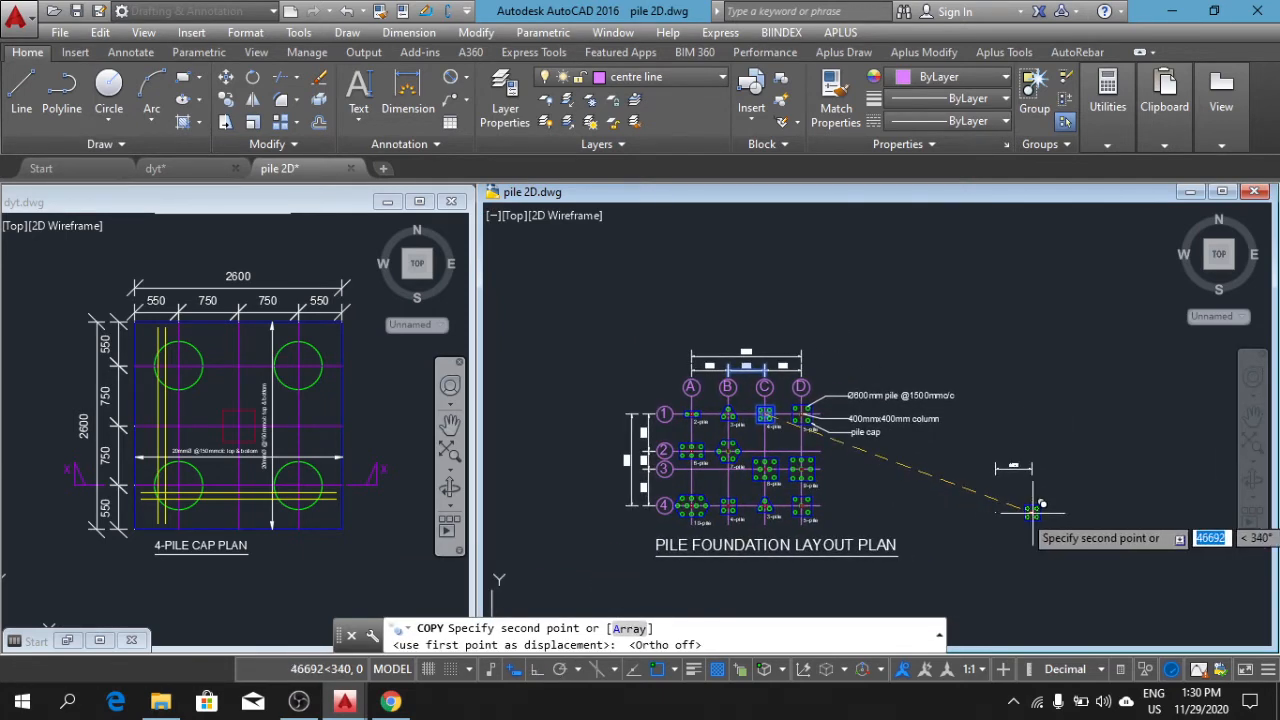
scroll(1035, 515, "up", 4)
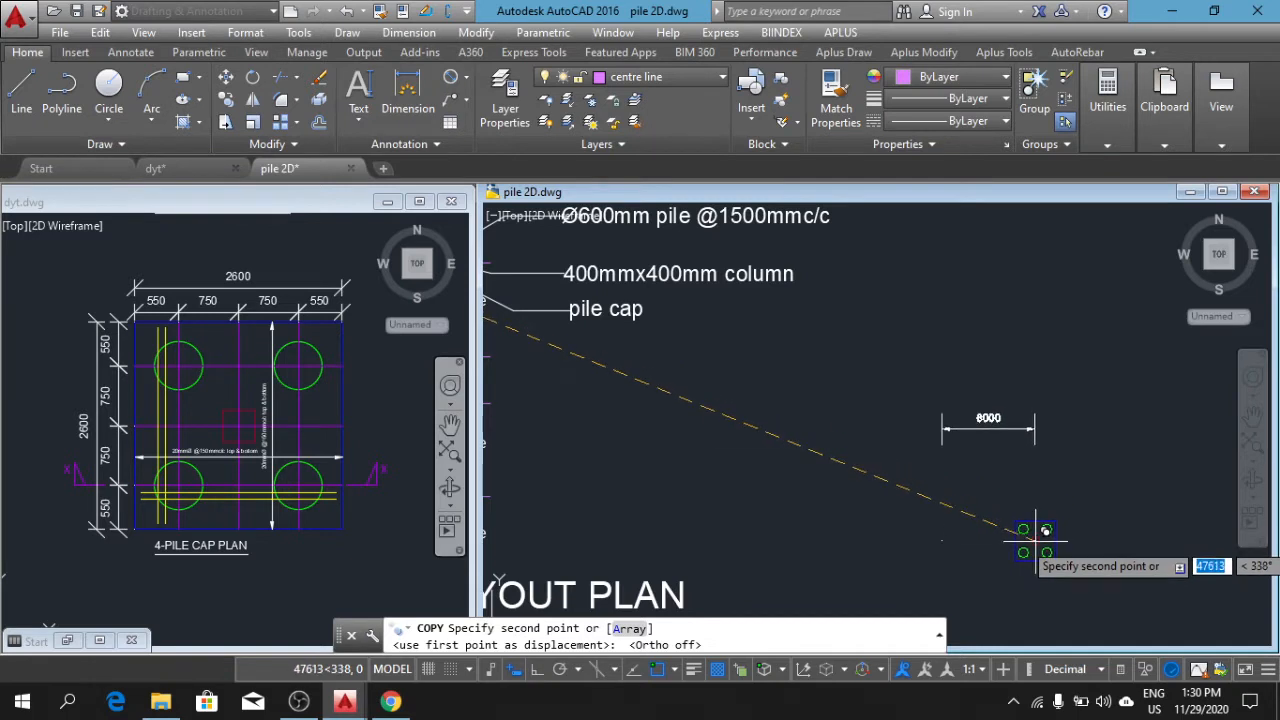
left_click(1042, 504)
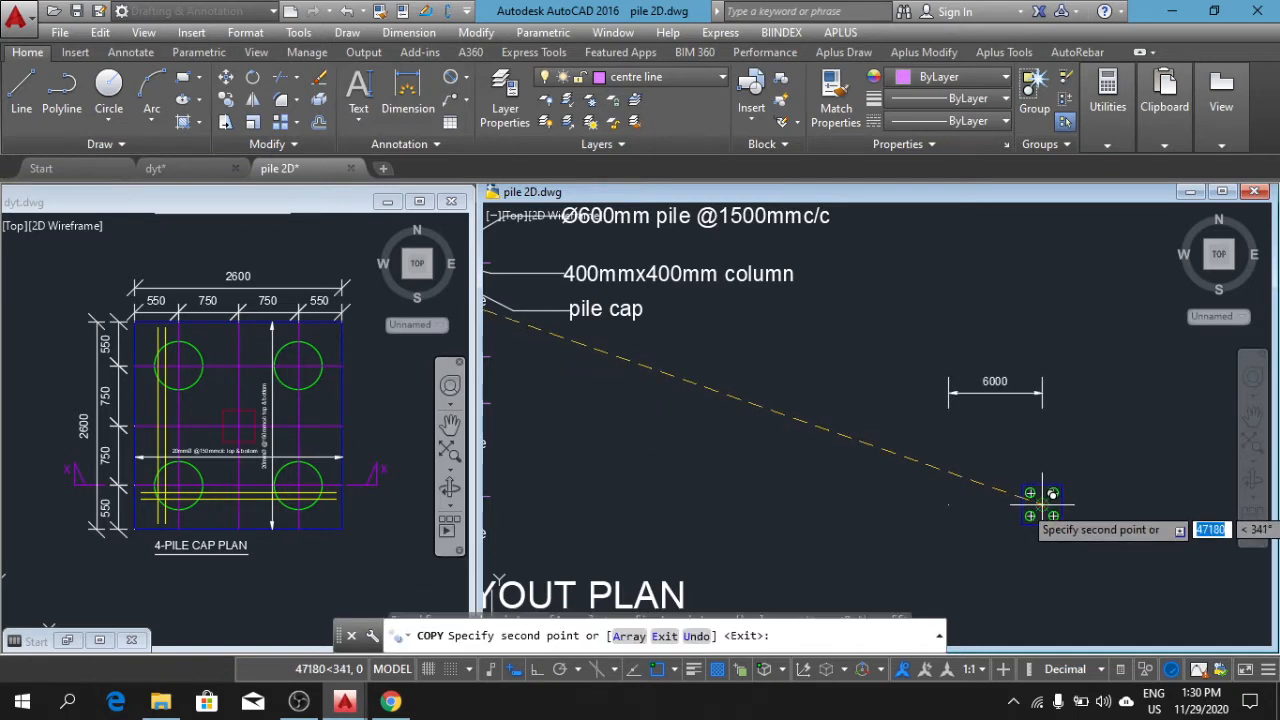
key("Return")
Step: Delete the stray 6000 dimension that was copied along with the 4-pile cap
left_click(1130, 444)
left_click(857, 344)
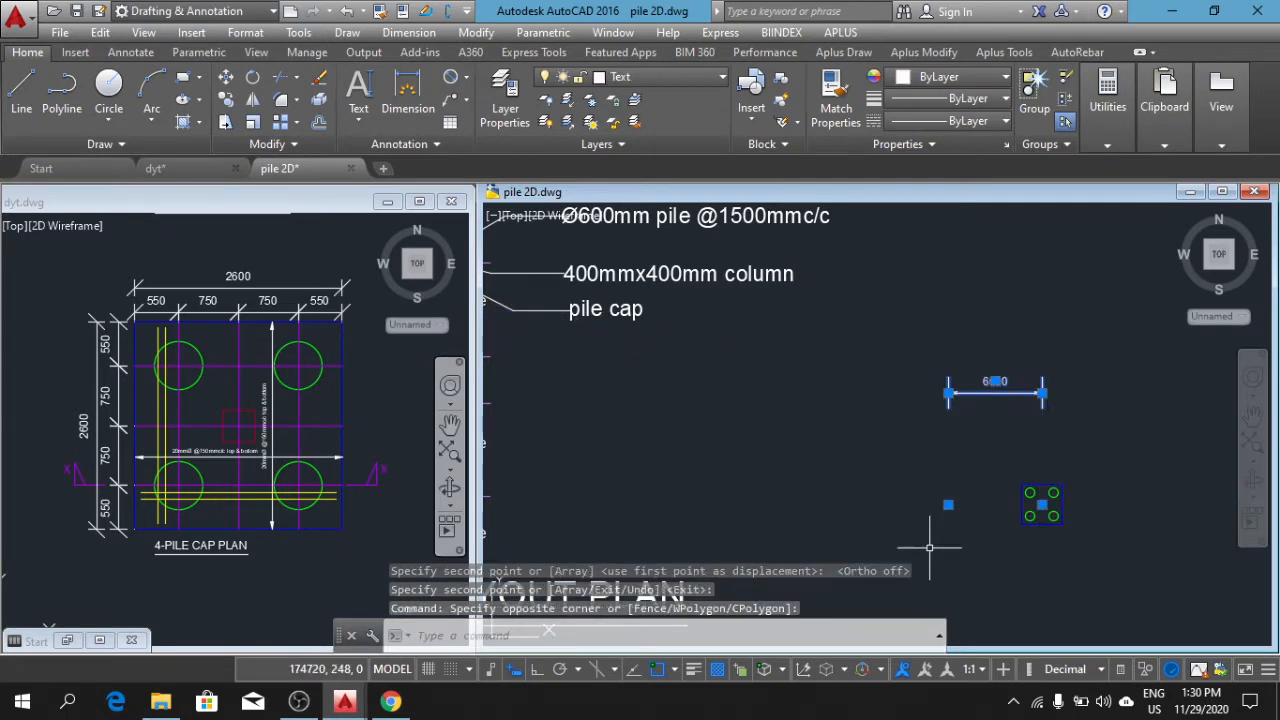
key("Delete")
Step: On the centre line layer with ortho on, draw a horizontal construction line through the centres of the copied cap's two upper piles
scroll(1021, 487, "down", 2)
scroll(1034, 518, "up", 6)
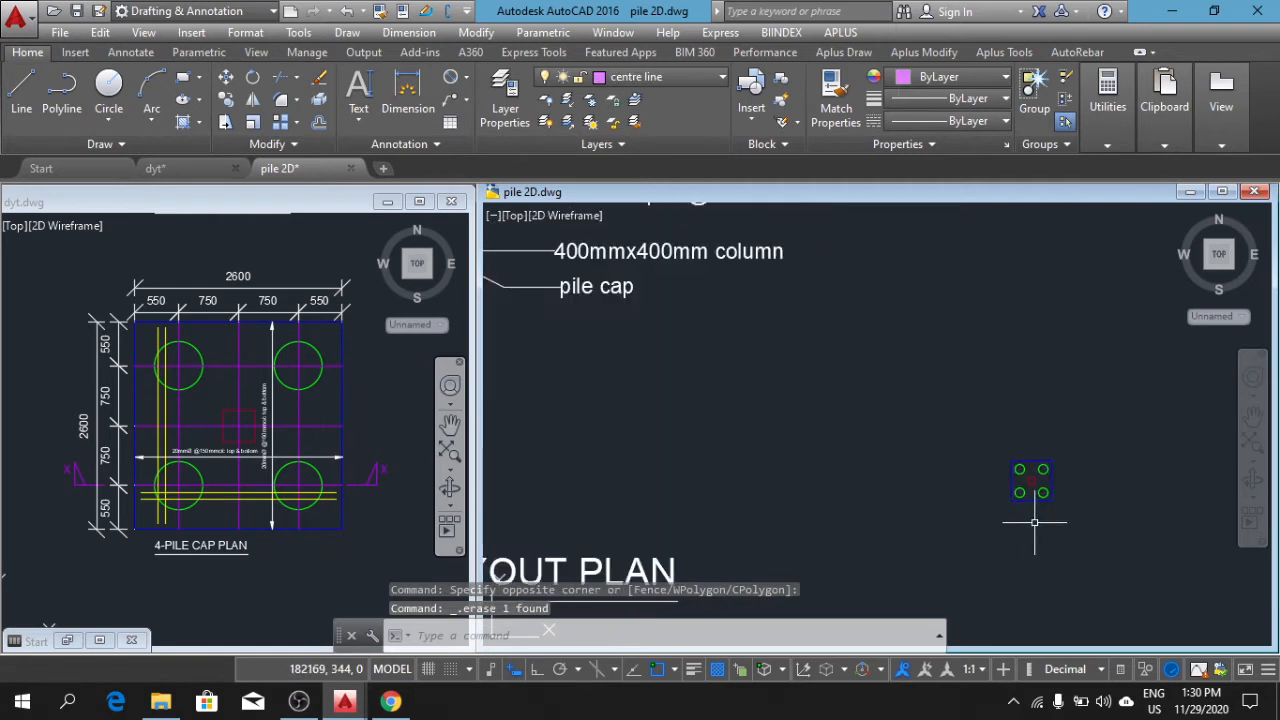
scroll(905, 465, "up", 2)
middle_click_drag(1088, 489, 943, 487)
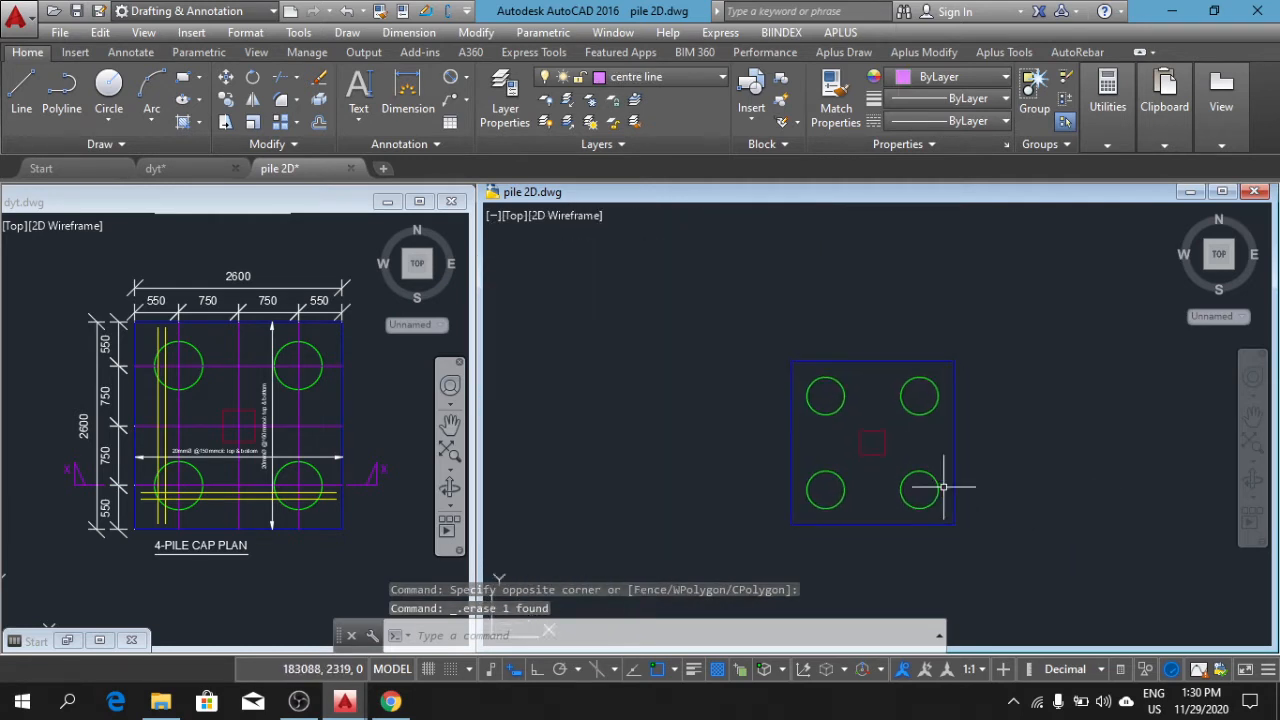
left_click(650, 80)
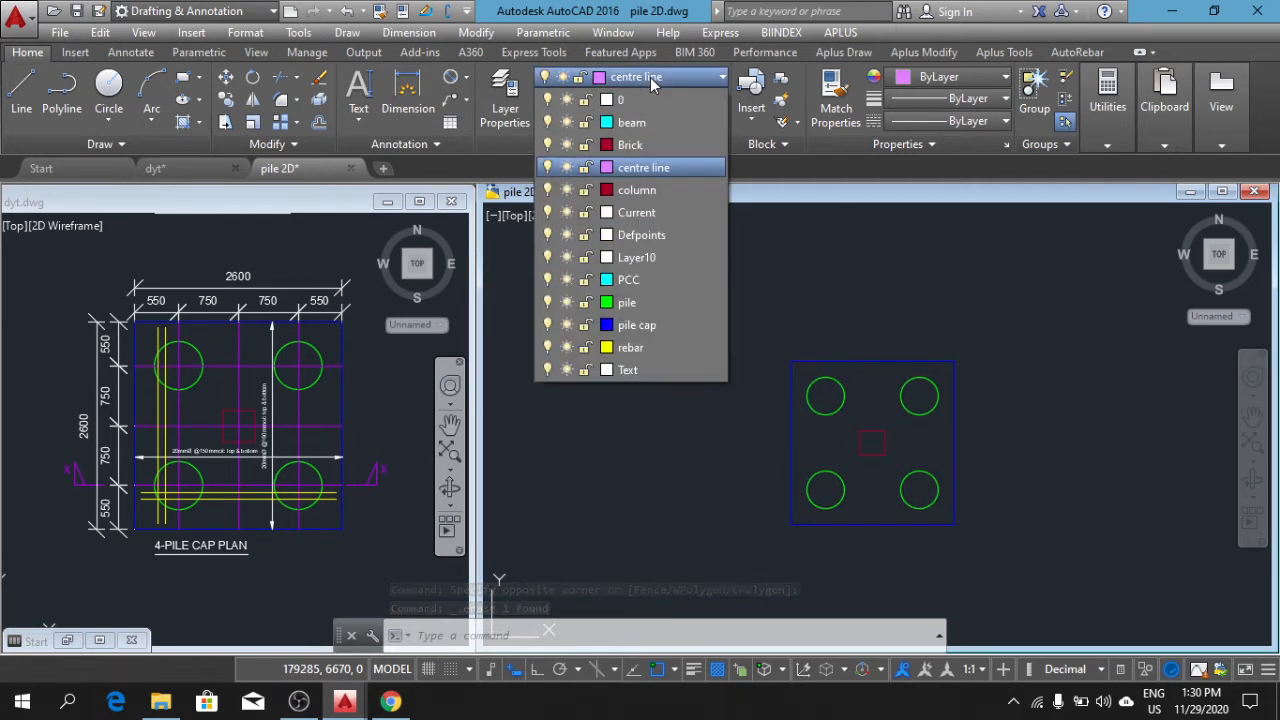
left_click(651, 82)
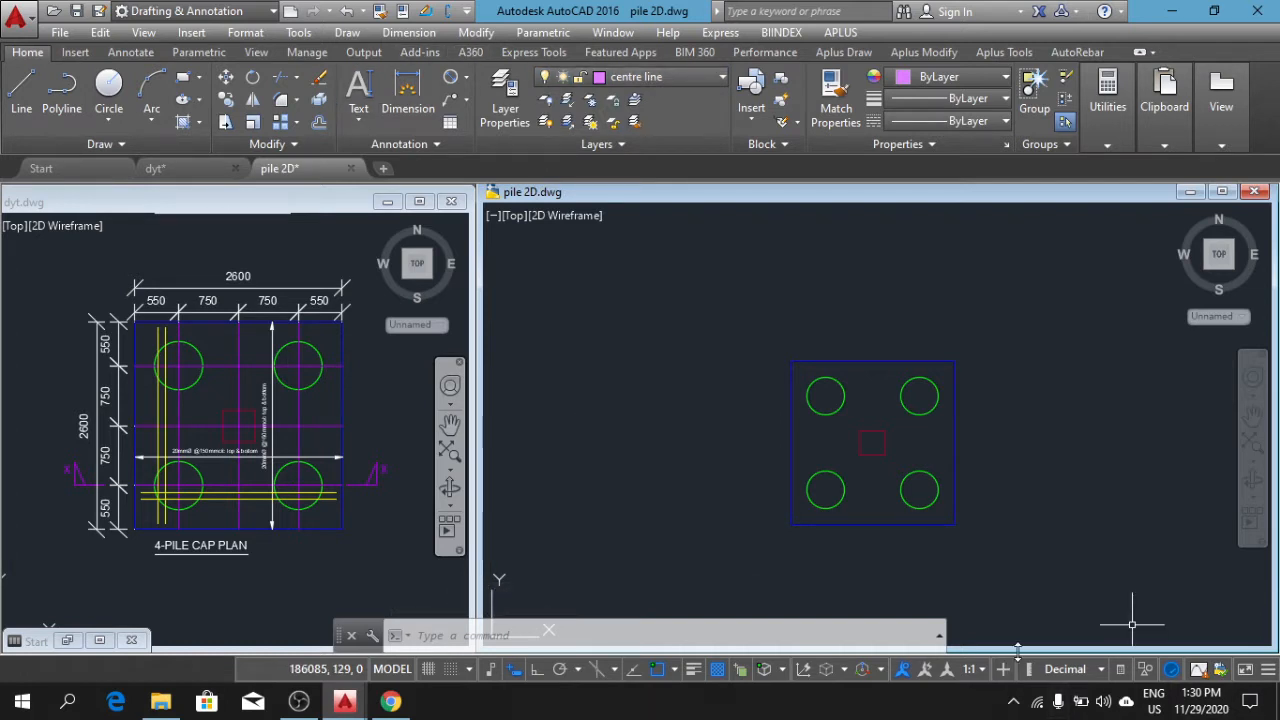
left_click(117, 150)
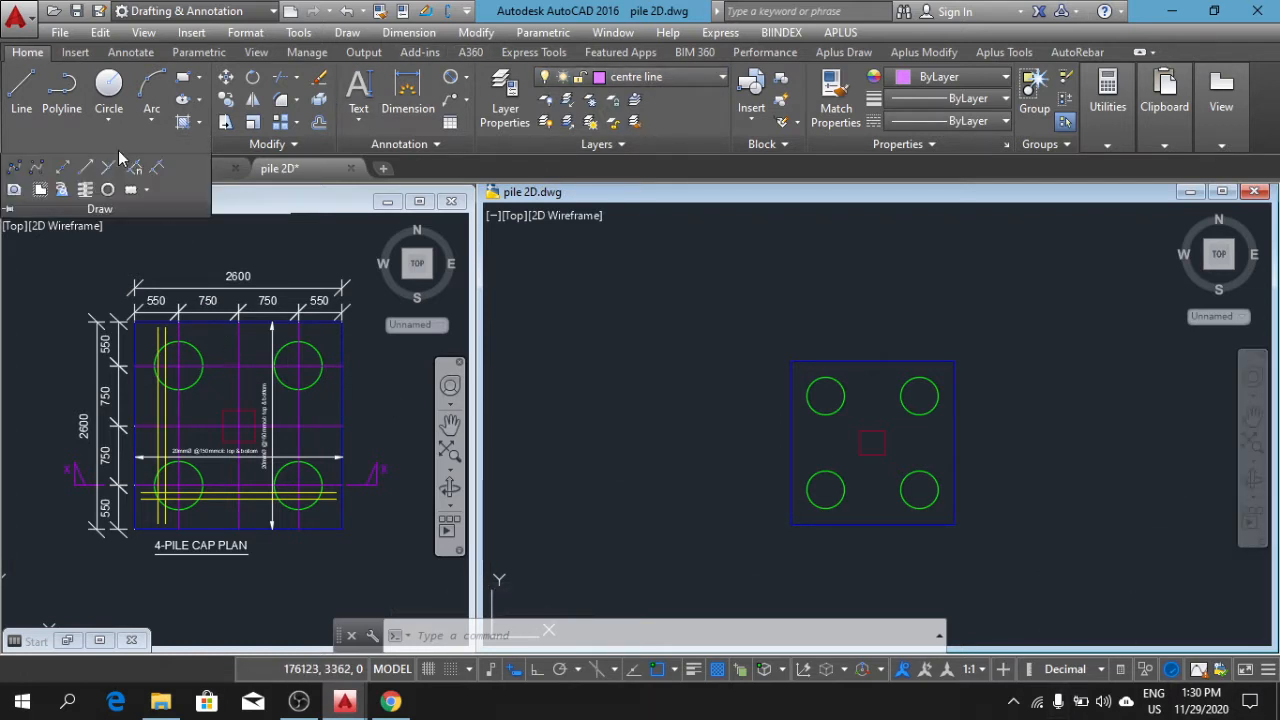
left_click(64, 164)
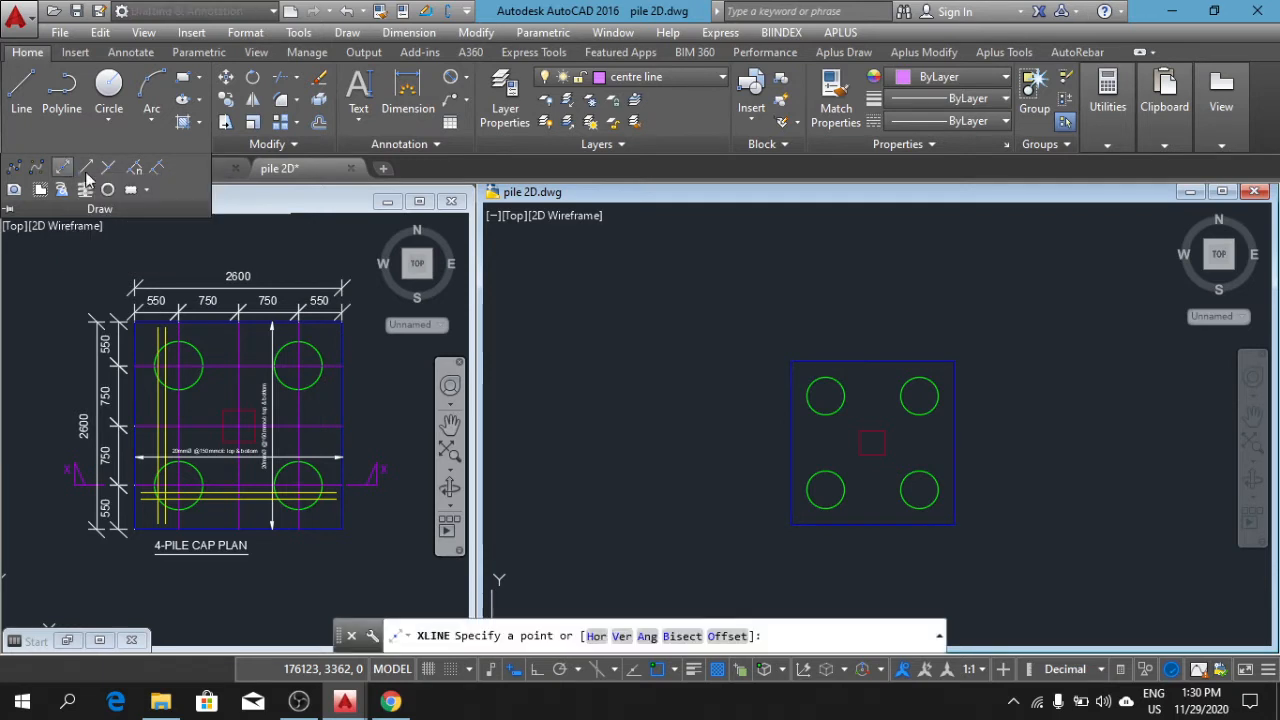
scroll(836, 408, "up", 2)
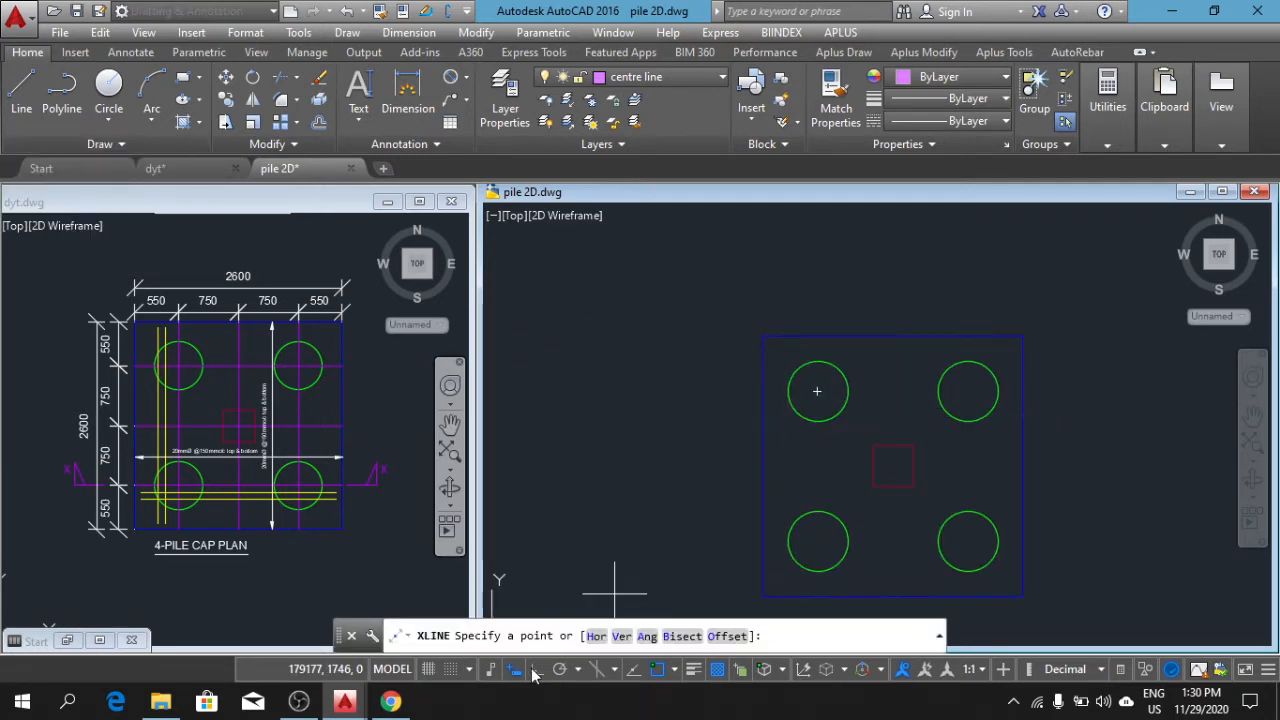
key("F8")
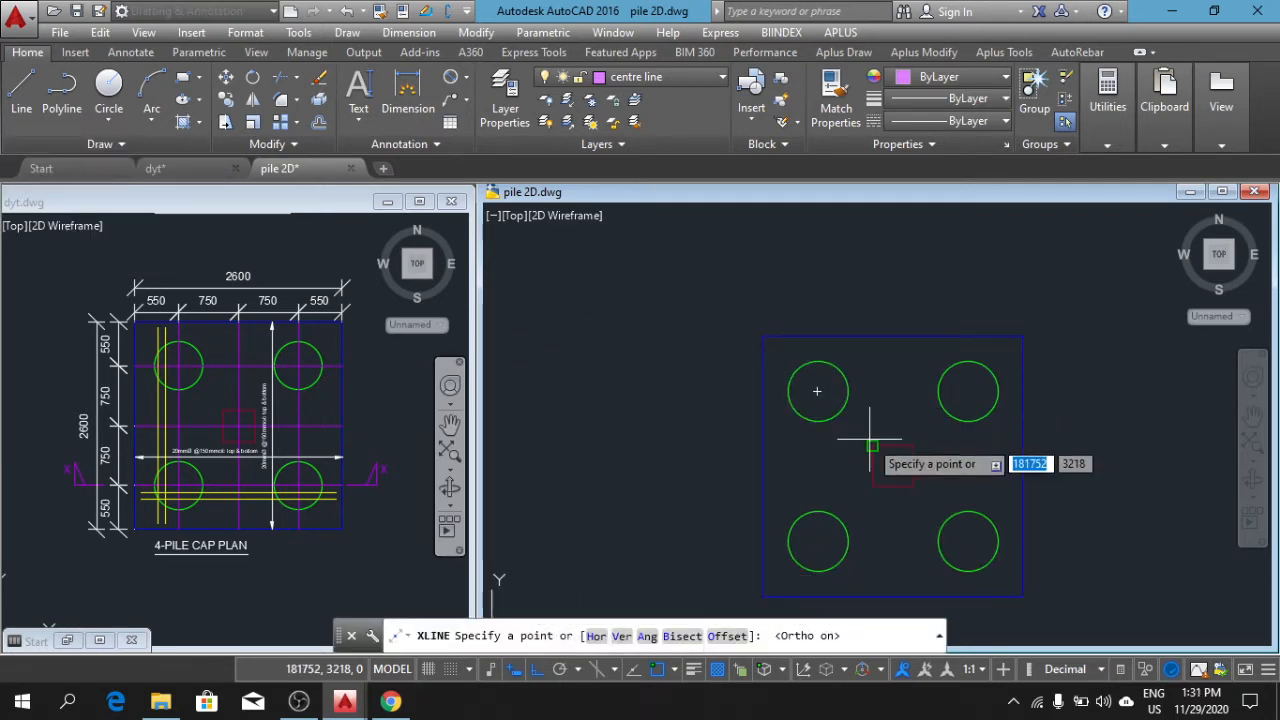
left_click(817, 391)
left_click(968, 391)
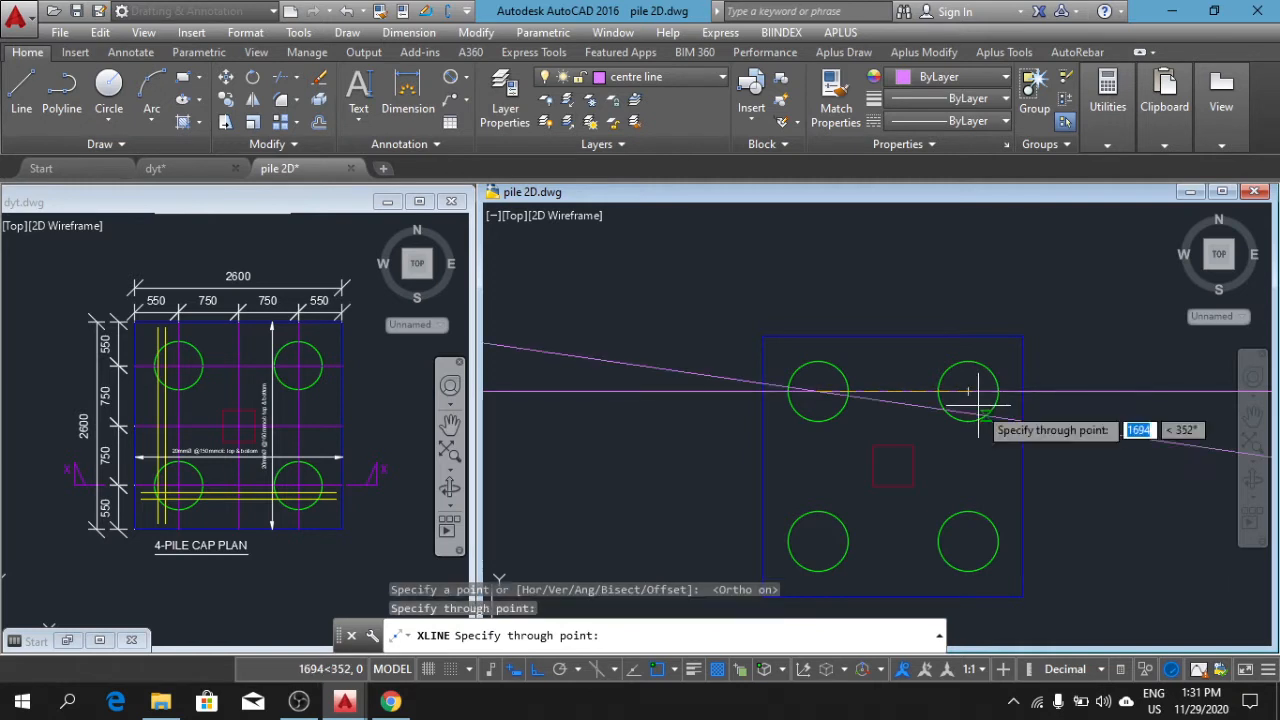
key("Return")
Step: Draw a vertical construction line through the cap's two right-hand piles and a horizontal one through its two lower piles
key("Return")
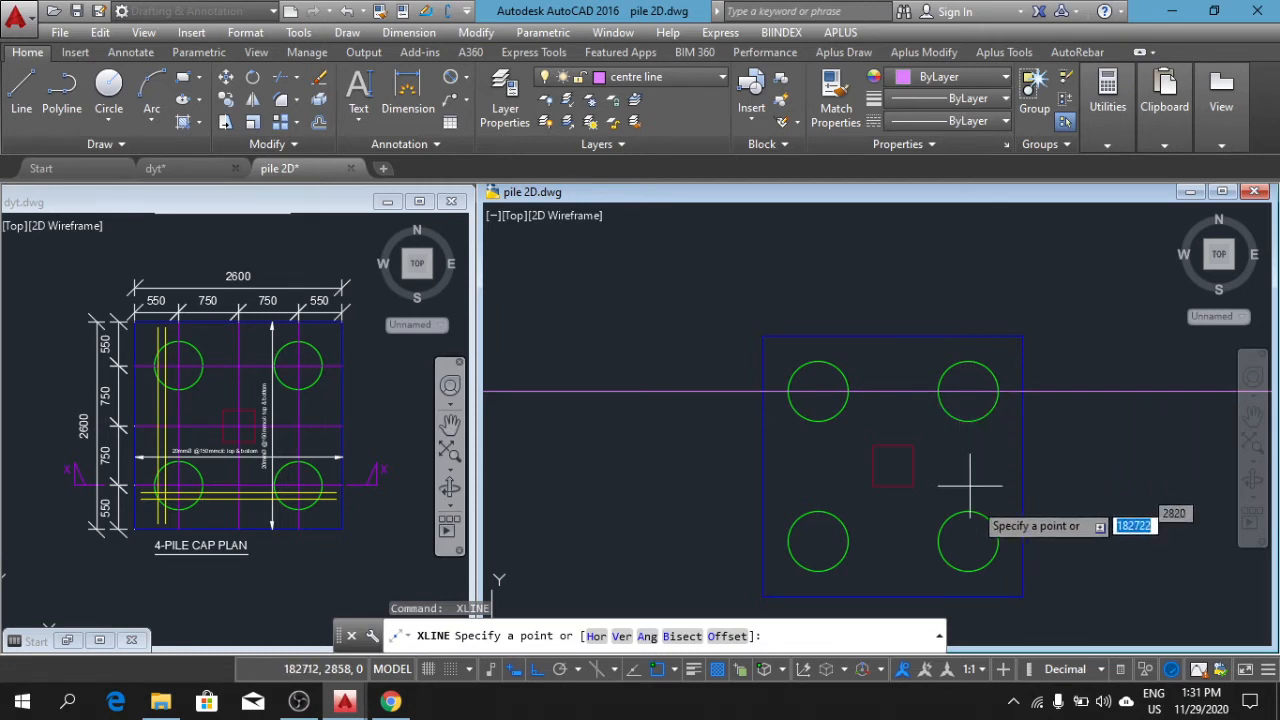
left_click(969, 520)
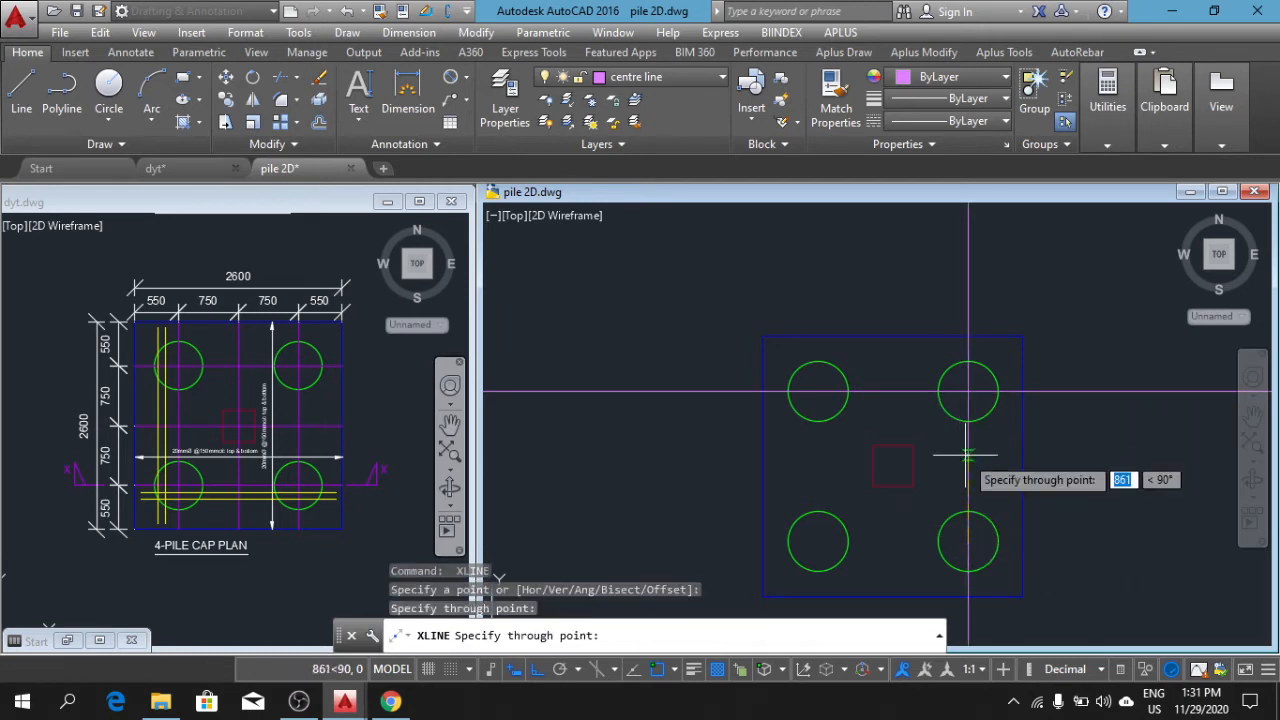
left_click(971, 486)
key("Return")
key("Return")
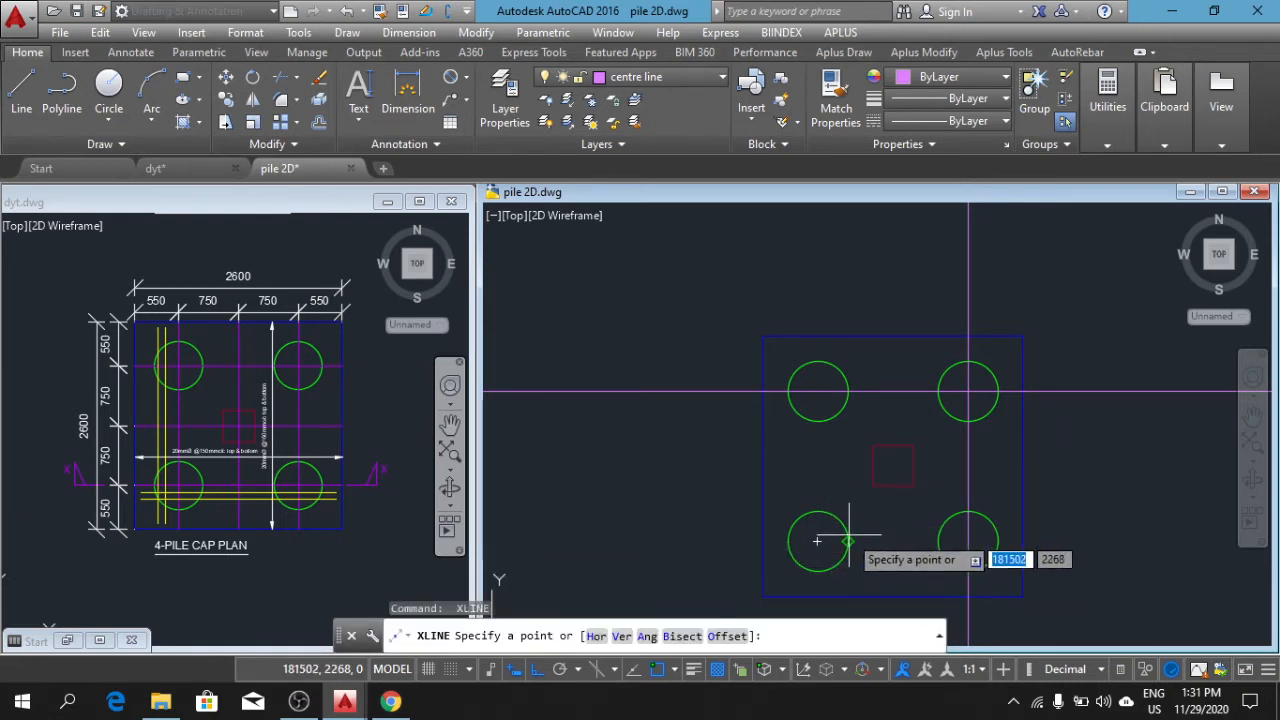
left_click(818, 541)
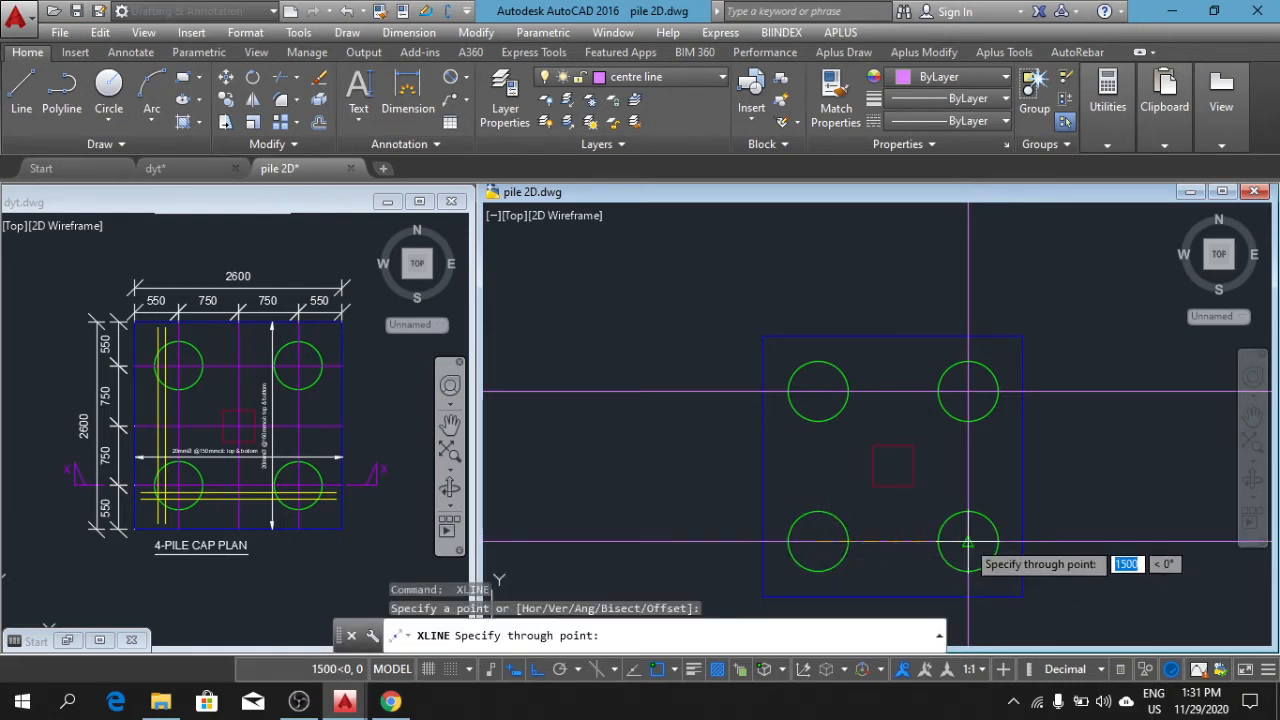
left_click(930, 541)
key("Return")
Step: Draw a vertical construction line through the centres of the cap's two left-hand piles
key("Return")
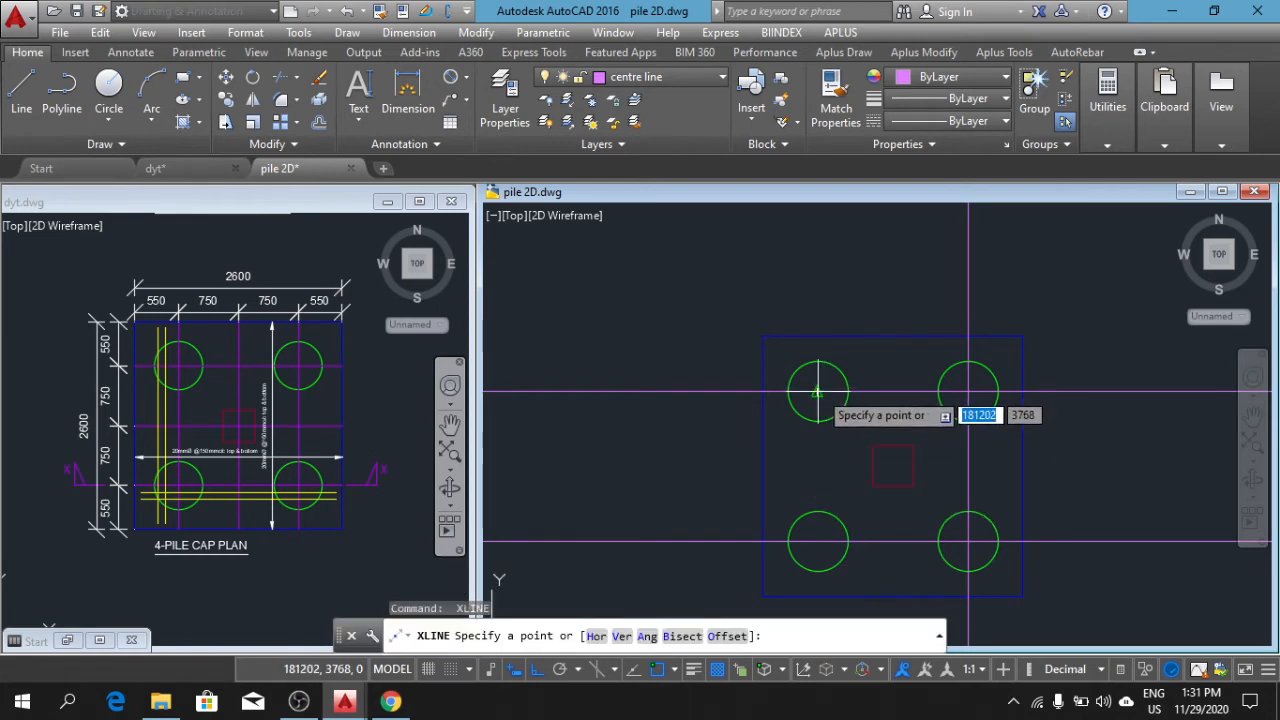
left_click(818, 391)
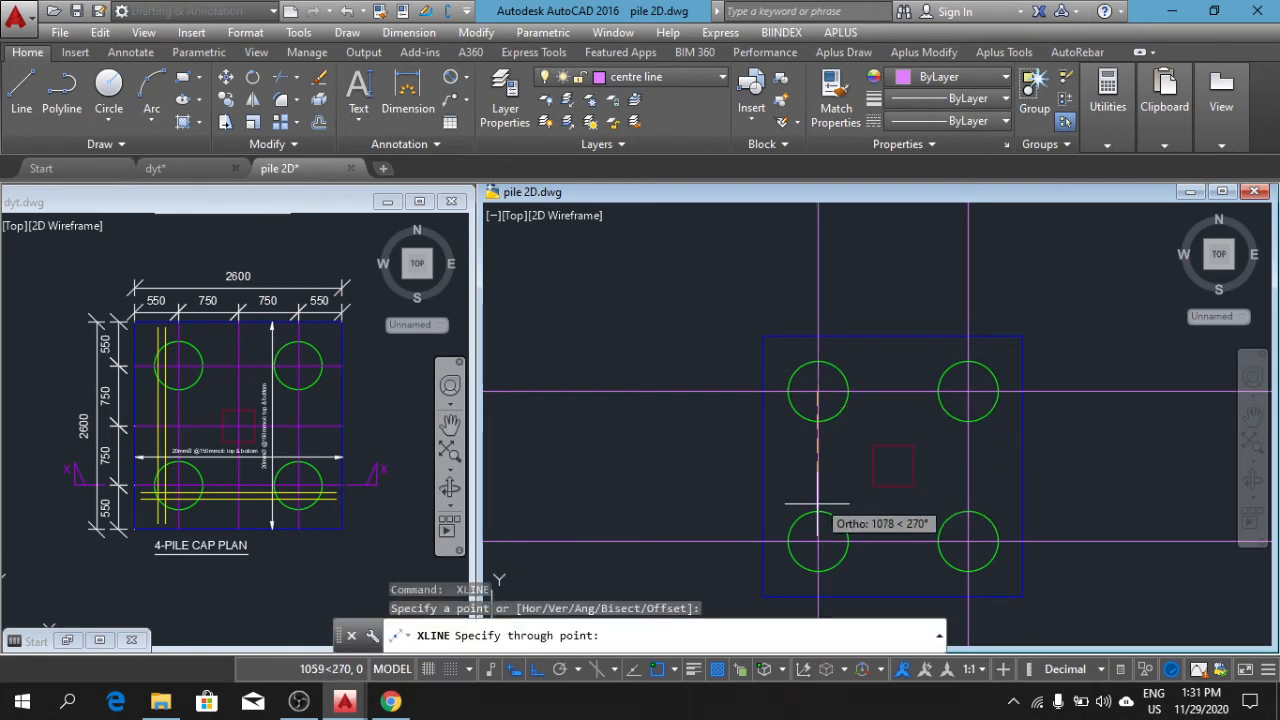
left_click(880, 514)
key("Return")
middle_click_drag(1142, 456, 1114, 429)
key("Return")
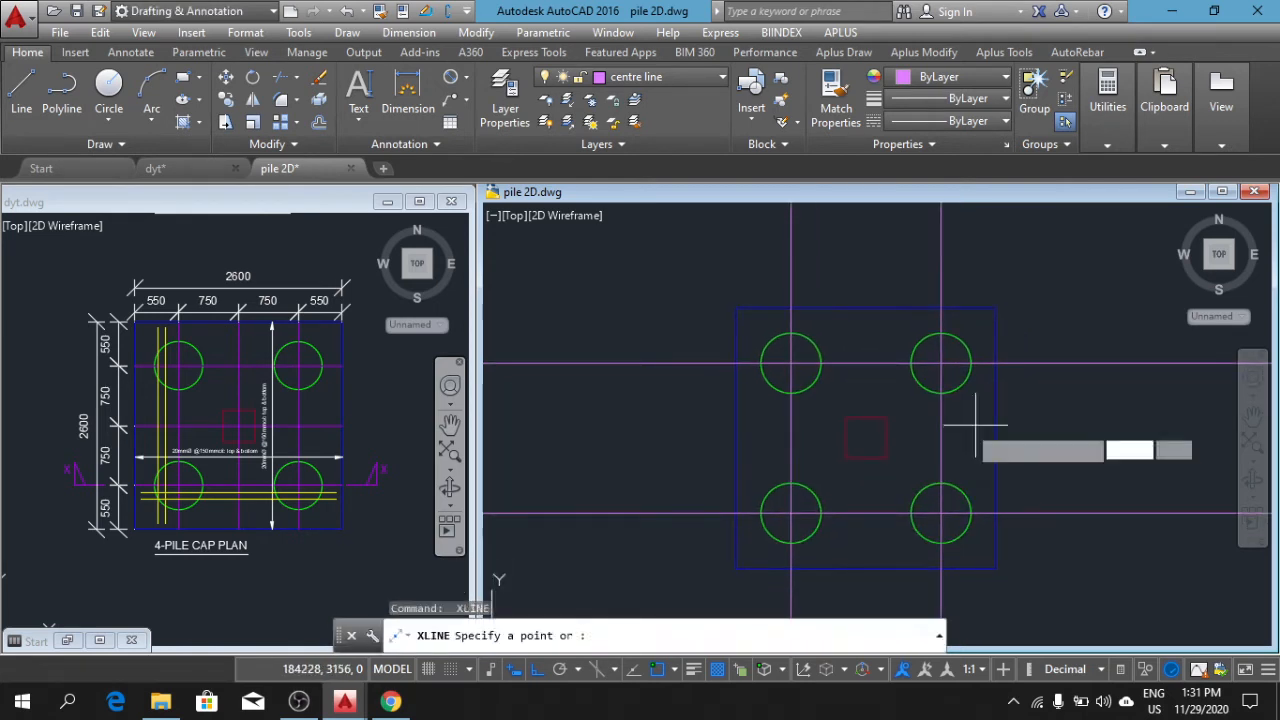
Step: Draw a horizontal and a vertical construction line through the centre of the column square in the middle of the cap
left_click(865, 437)
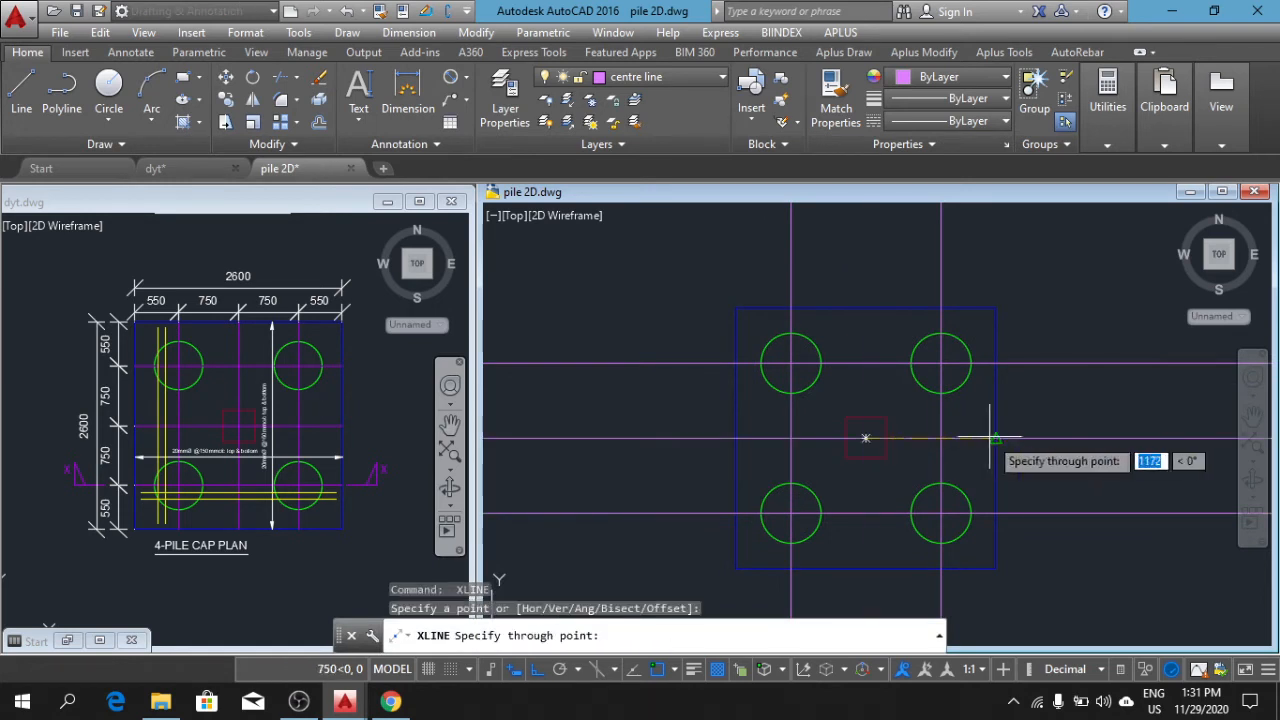
left_click(862, 437)
key("Return")
scroll(874, 411, "down", 4)
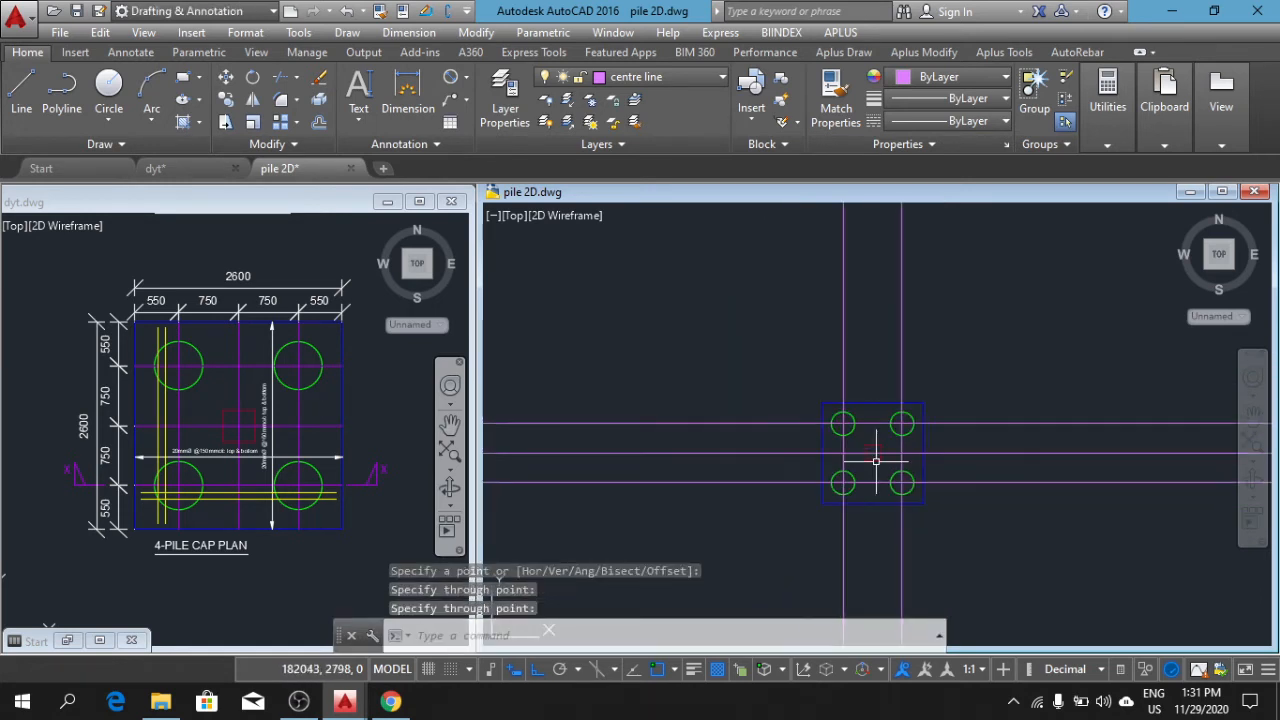
key("Return")
left_click(872, 455)
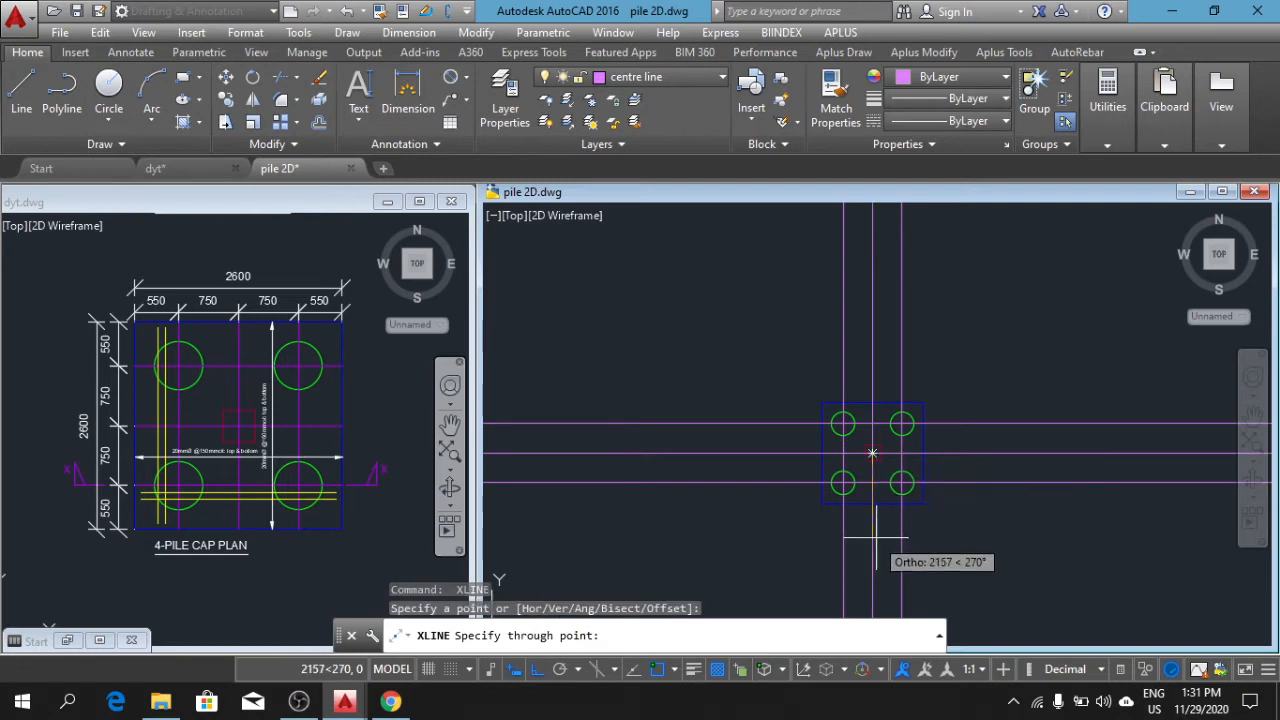
left_click(876, 537)
key("Return")
scroll(904, 463, "up", 4)
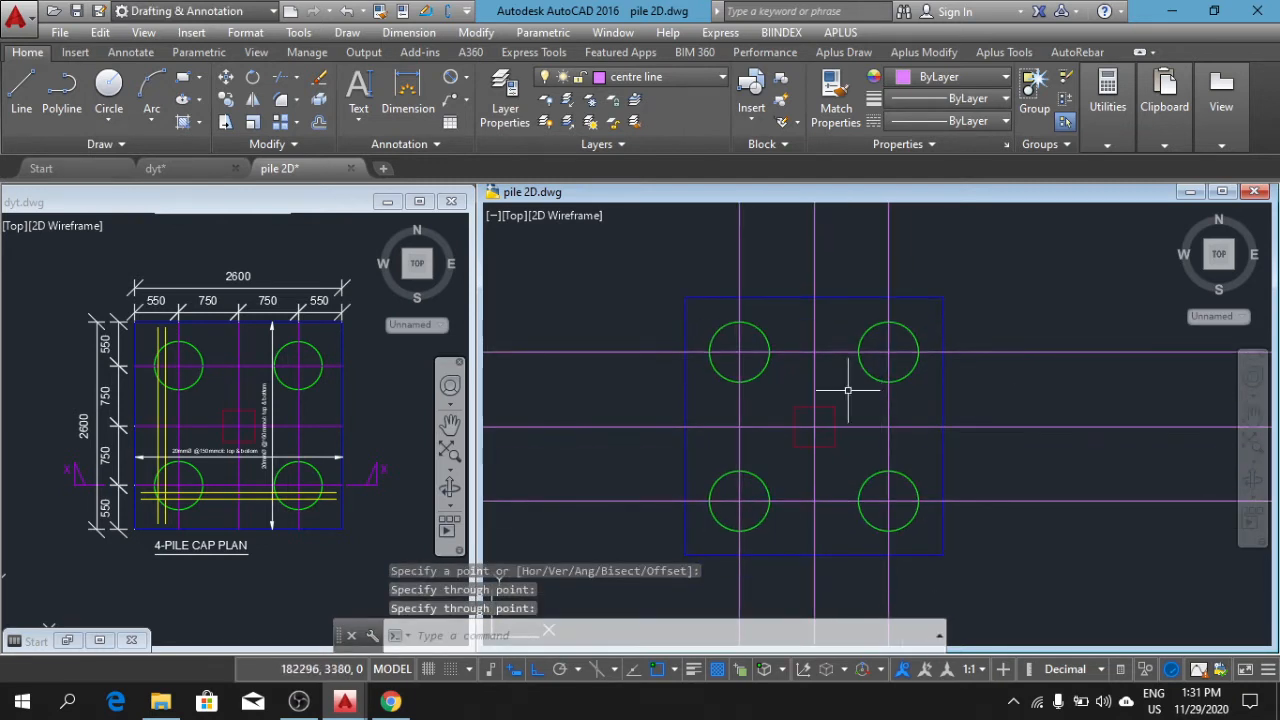
Step: Using the cap outline as the cutting edge, trim the parts of the three vertical centre lines above the cap
left_click(281, 79)
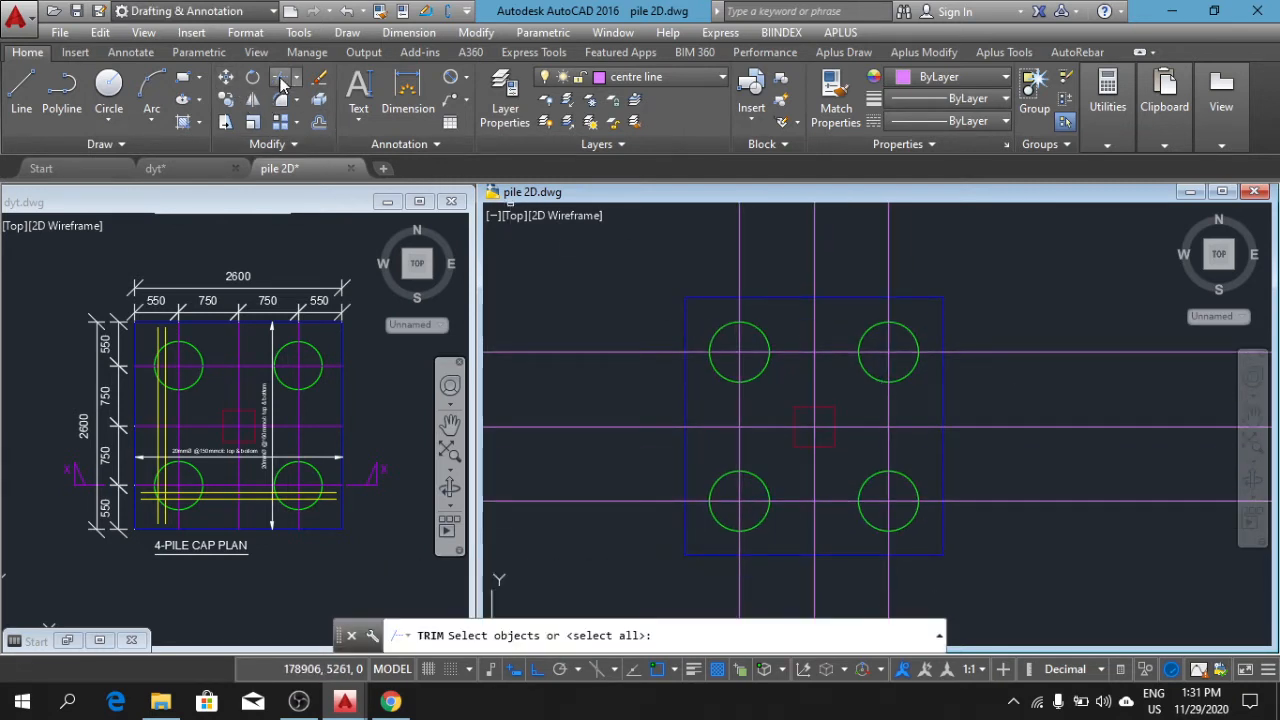
left_click(841, 297)
key("Return")
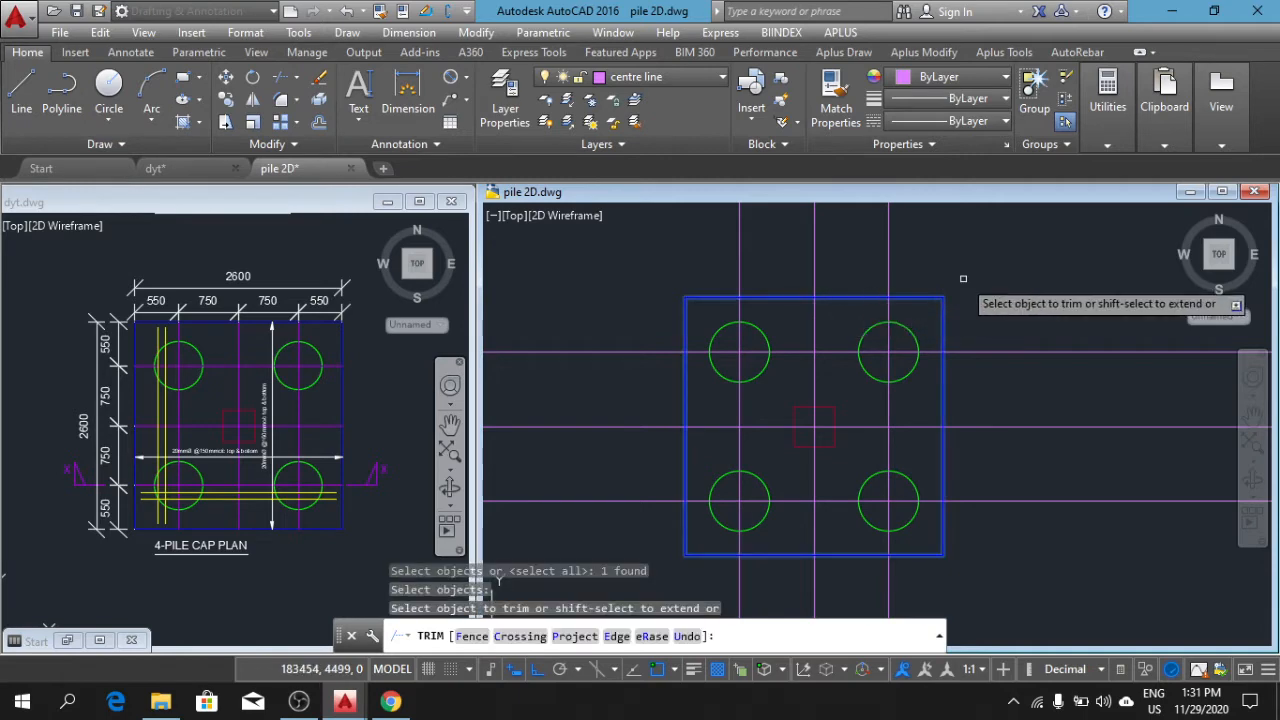
middle_click_drag(963, 281, 969, 348)
left_click(951, 311)
left_click(696, 252)
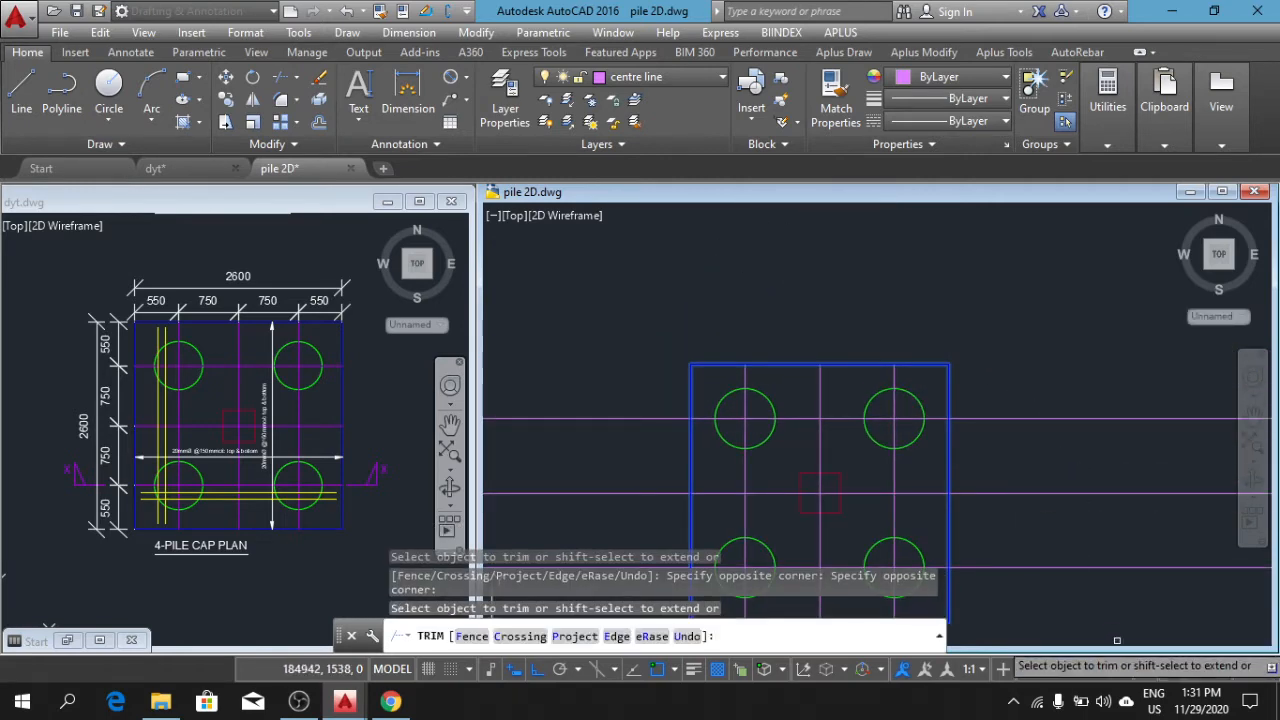
Step: Trim the parts of the three horizontal centre lines that extend beyond the cap outline's right edge
middle_click_drag(1110, 618, 1048, 494)
left_click(1019, 383)
left_click(1121, 523)
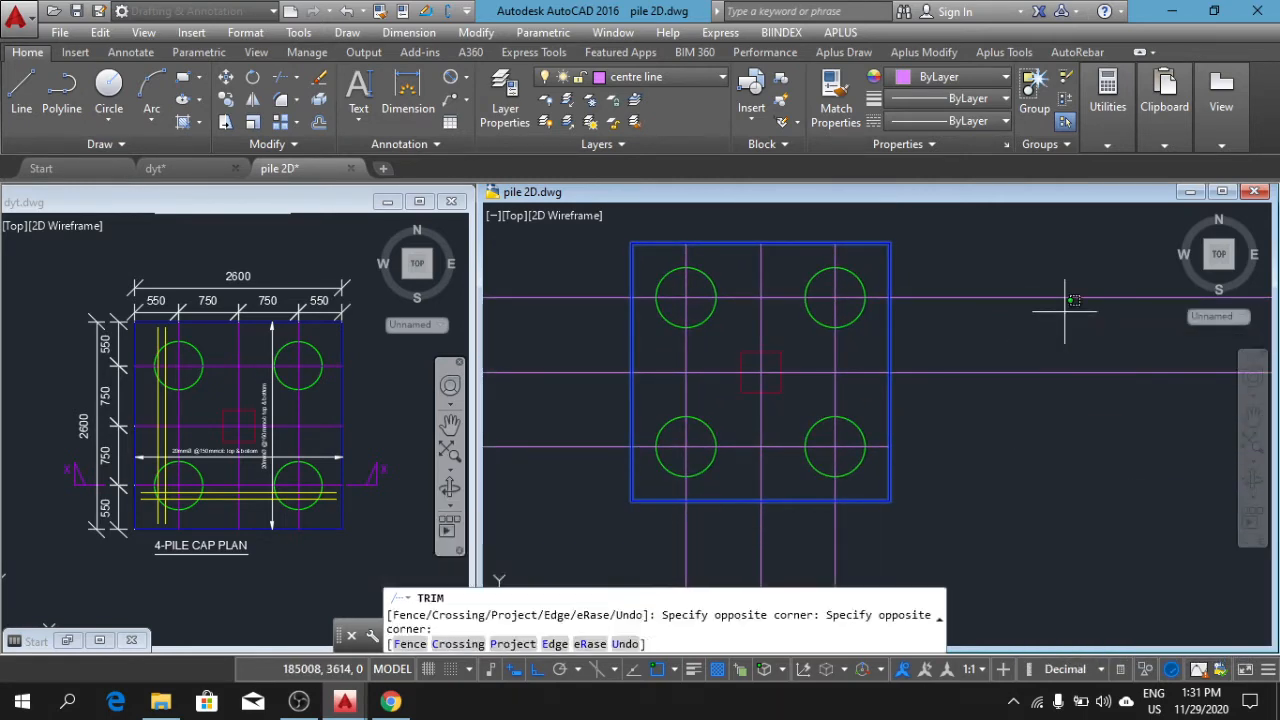
left_click(1063, 297)
left_click(1003, 505)
left_click(1040, 295)
left_click(1033, 308)
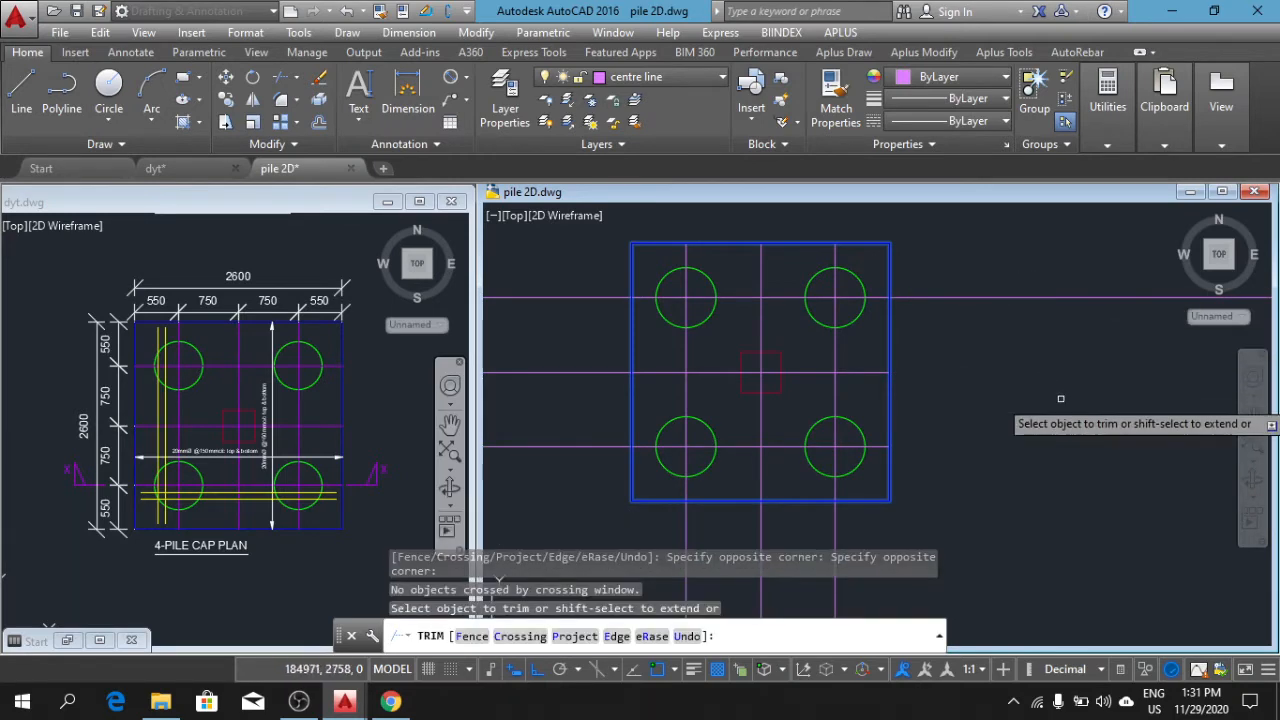
left_click(1060, 399)
left_click(1006, 283)
Step: Trim the vertical centre lines below the cap outline and the horizontal ones beyond its left edge, then end the trim
scroll(1023, 398, "down", 5)
middle_click_drag(1072, 545, 1047, 471)
left_click(1047, 477)
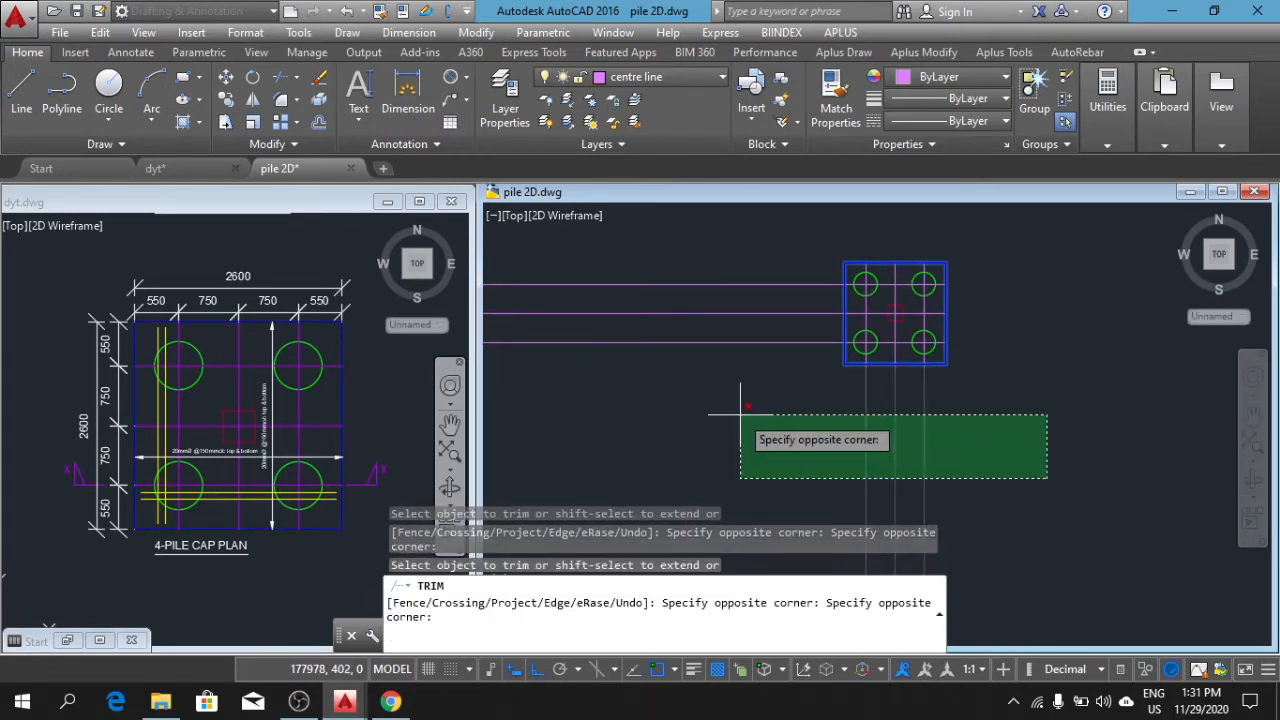
left_click(738, 414)
left_click(729, 417)
left_click(702, 247)
key("Return")
key("Return")
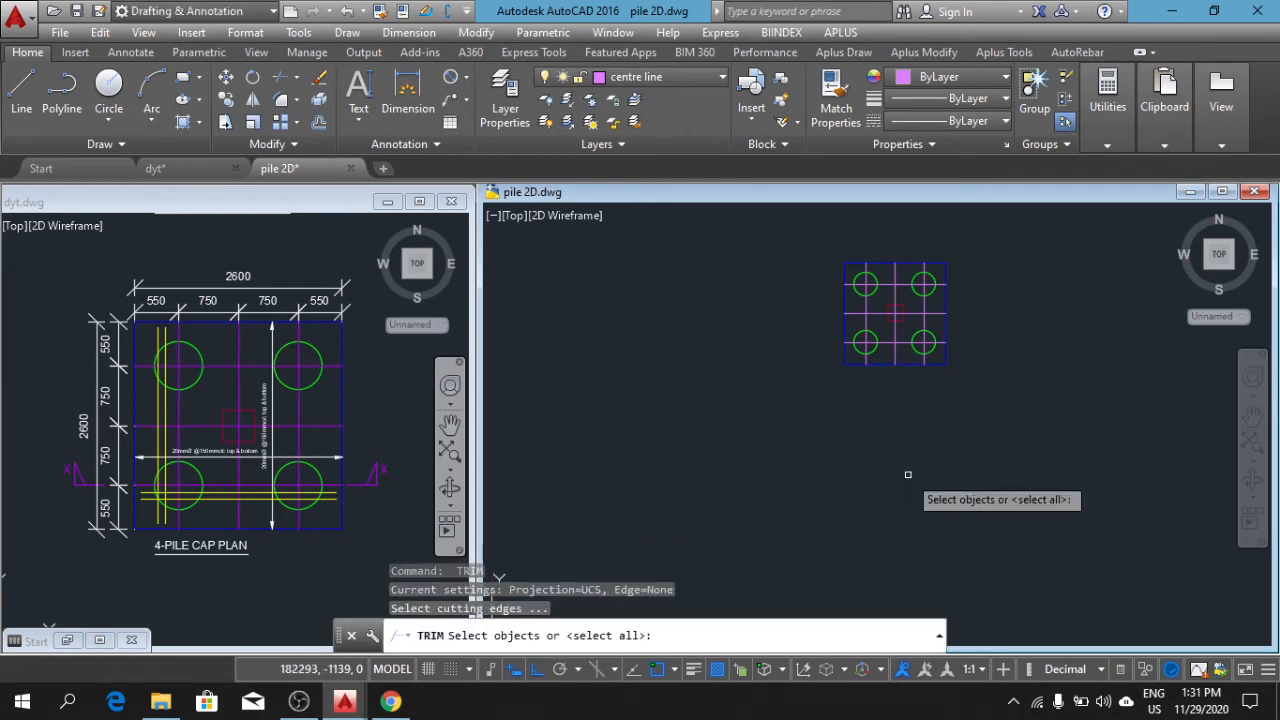
key("Escape")
key("Escape")
key("Escape")
scroll(908, 302, "up", 4)
middle_click_drag(1011, 367, 906, 462)
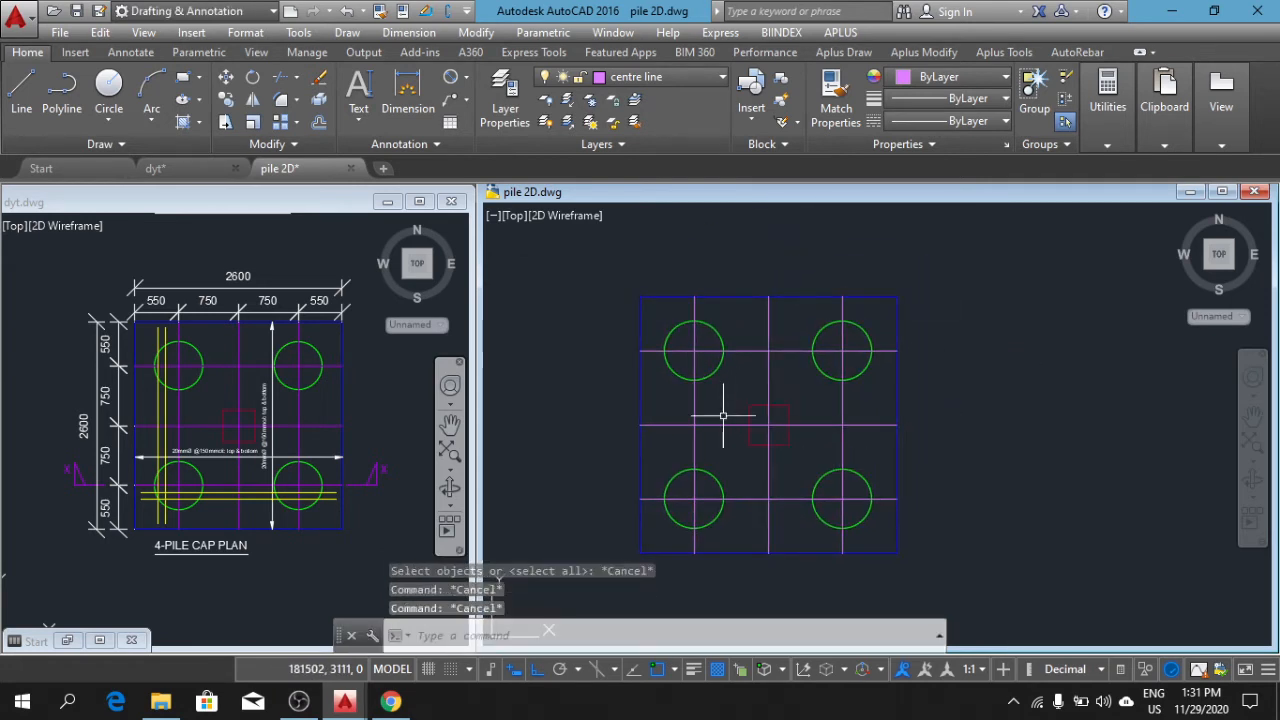
middle_click_drag(723, 415, 733, 399)
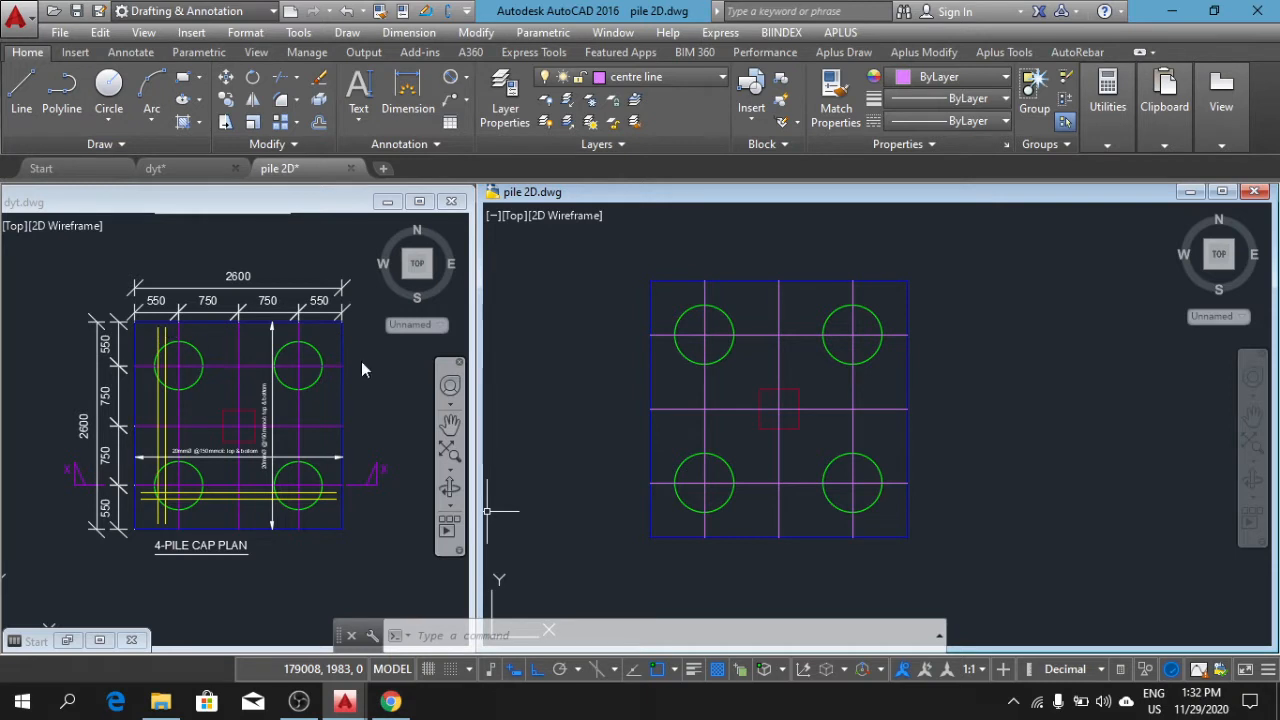
Step: Offset the cap outline 75 inward, keeping the source object
left_click(315, 122)
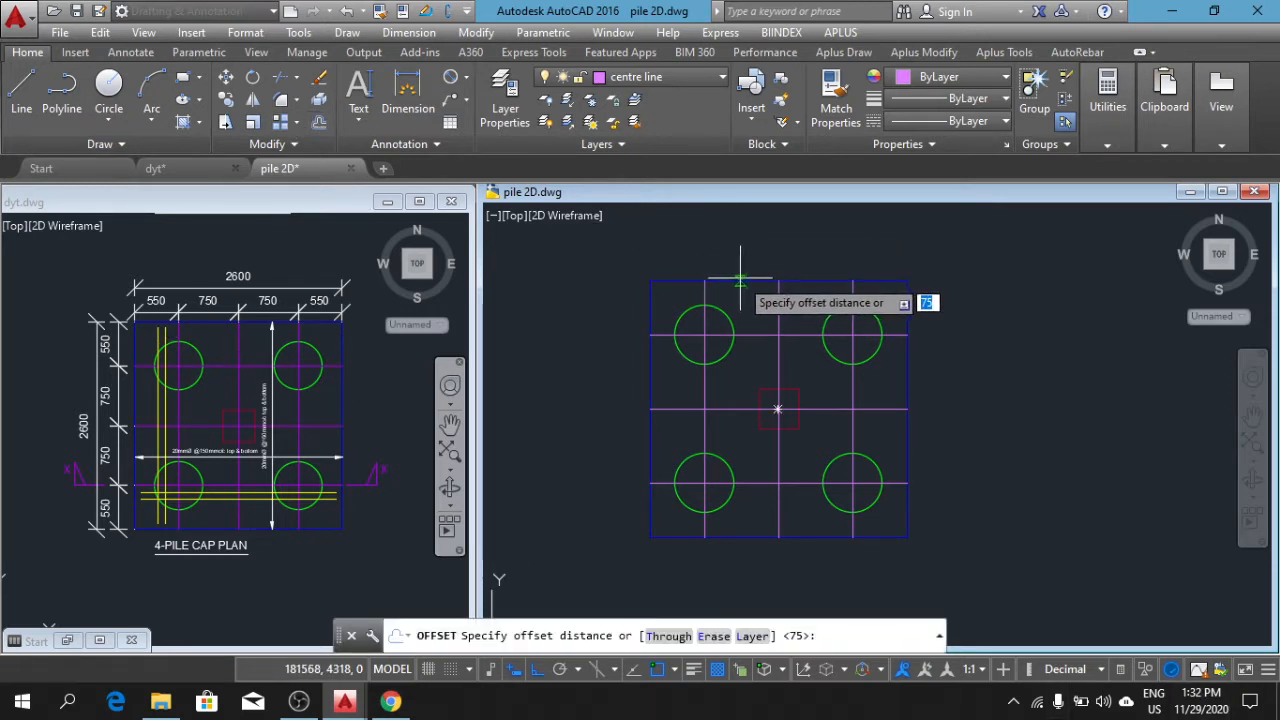
left_click(730, 636)
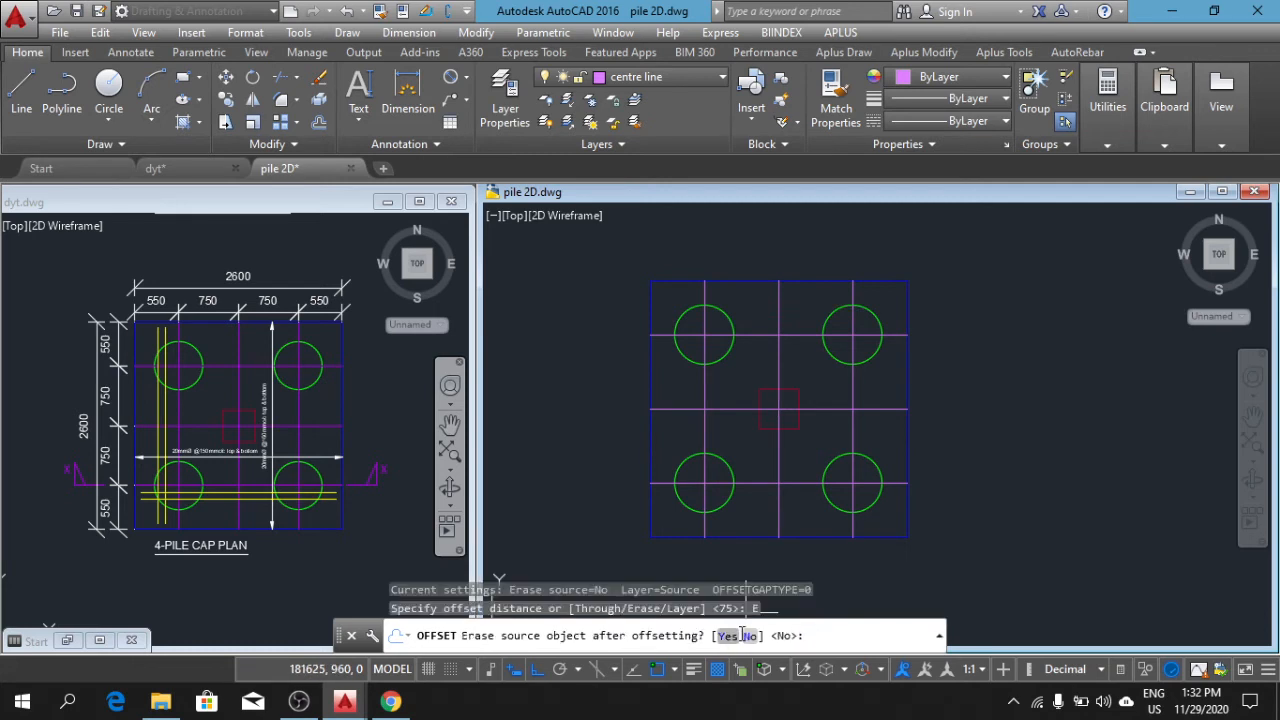
left_click(749, 636)
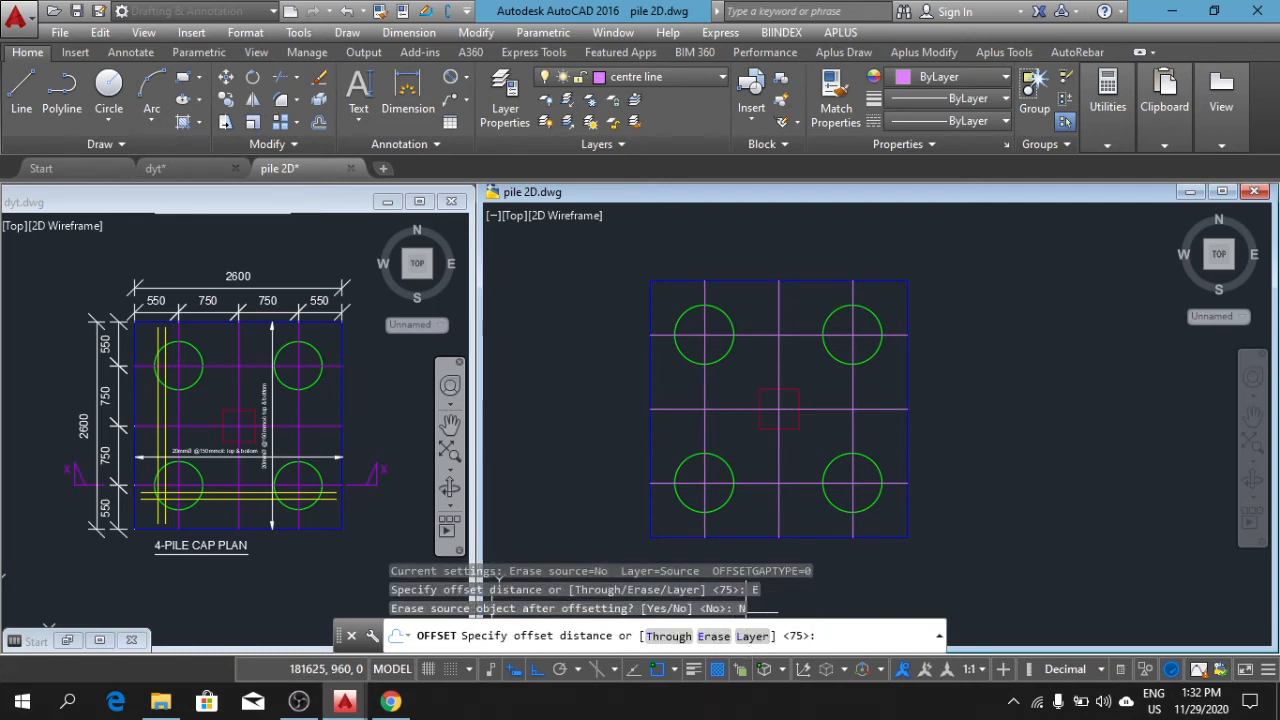
key("Return")
left_click(753, 283)
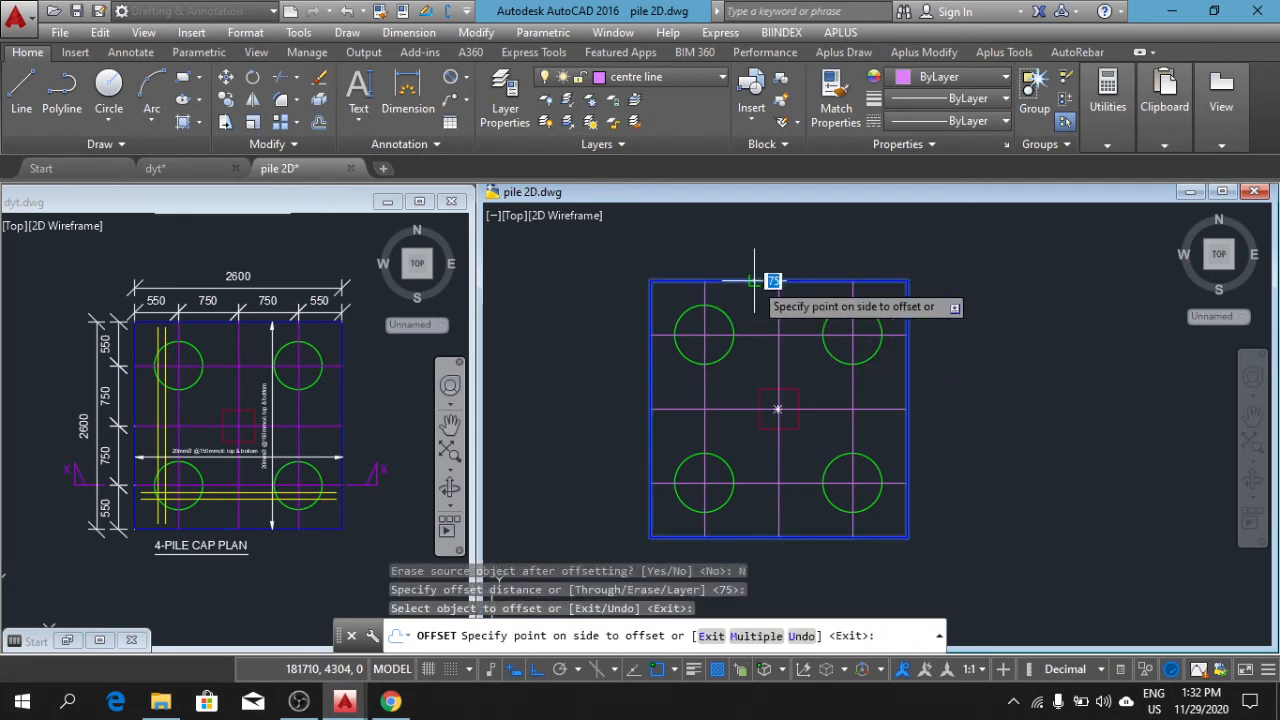
left_click(755, 292)
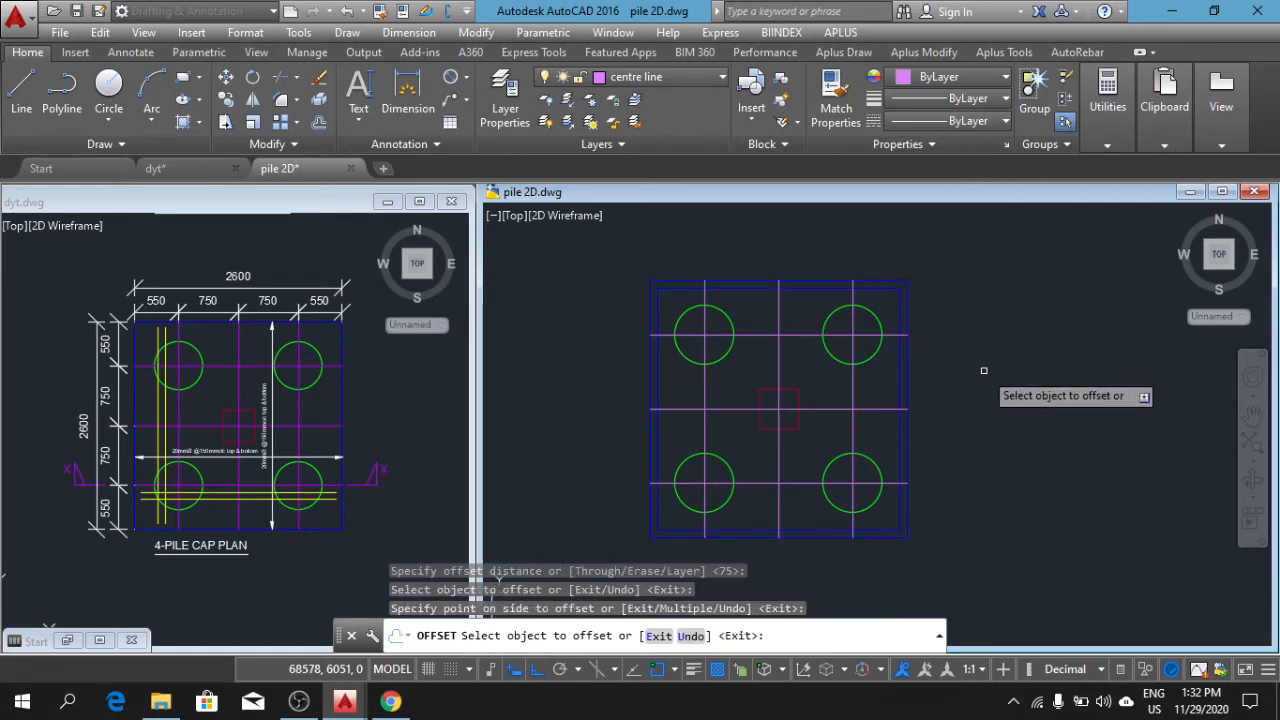
key("Escape")
key("Escape")
key("Escape")
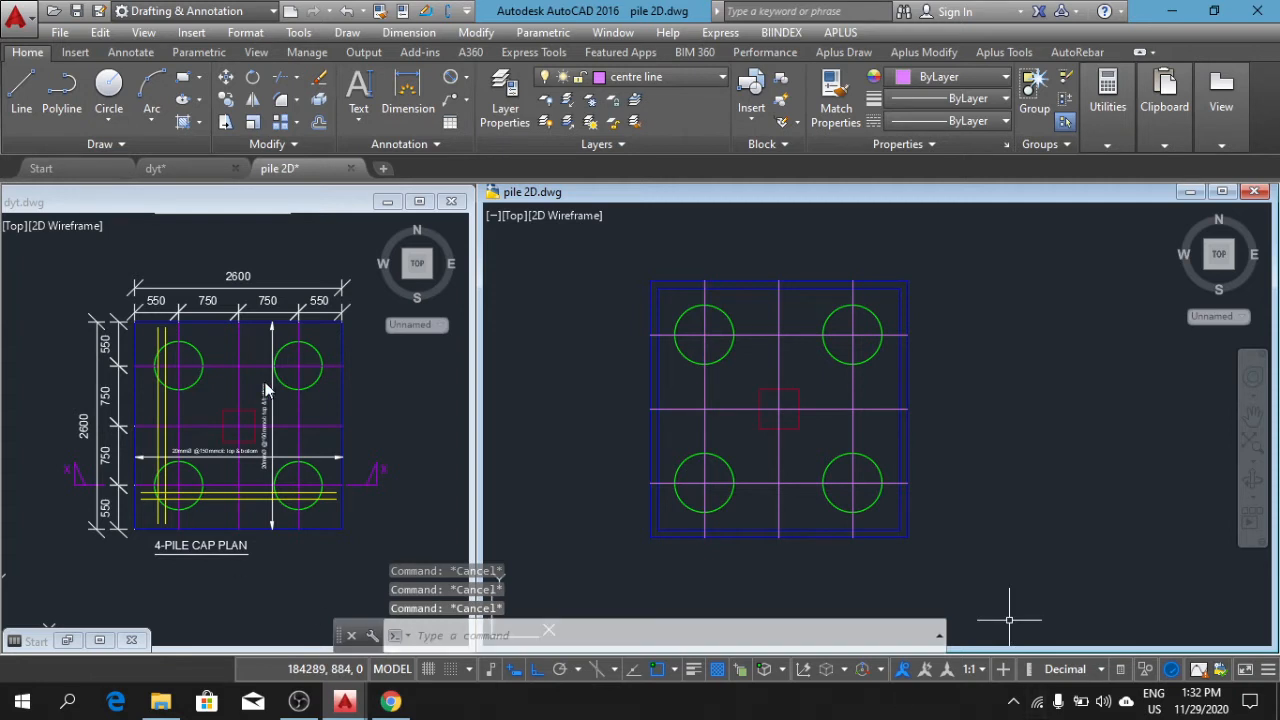
Step: On the rebar layer, draw a vertical line 2450 long near the cap's left side, from the inner outline's upper edge to its lower edge
left_click(648, 78)
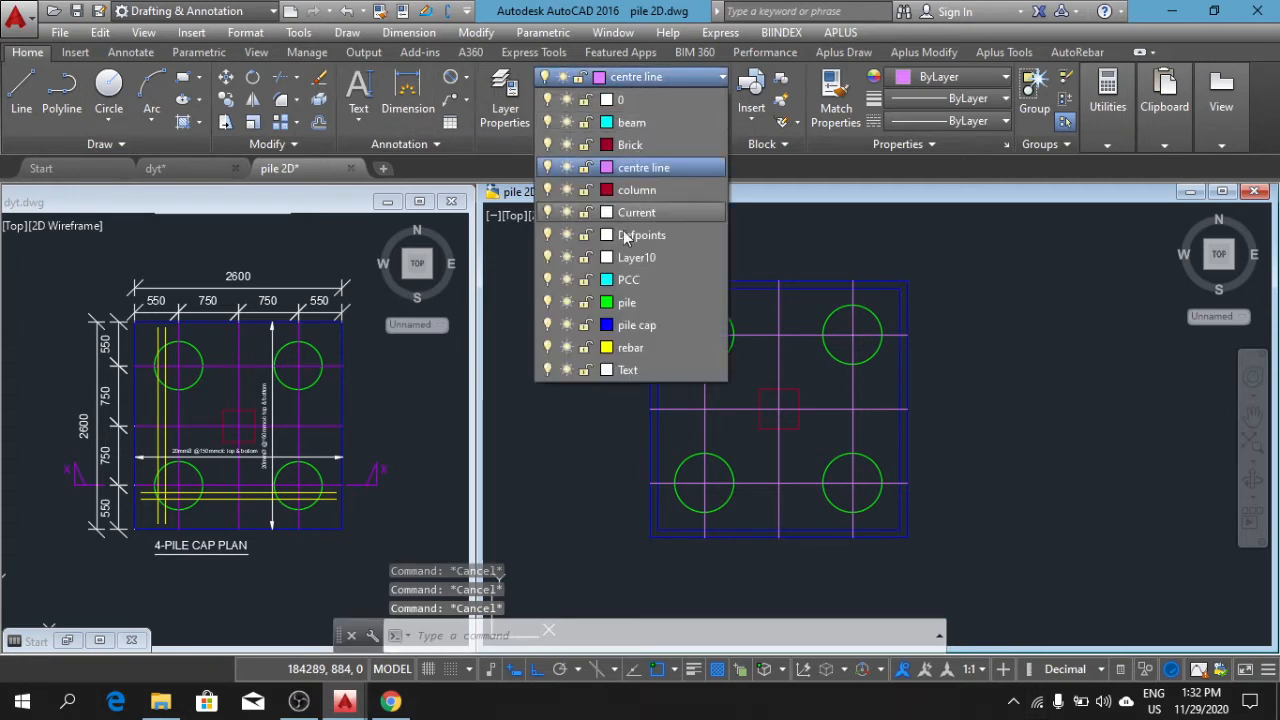
left_click(630, 347)
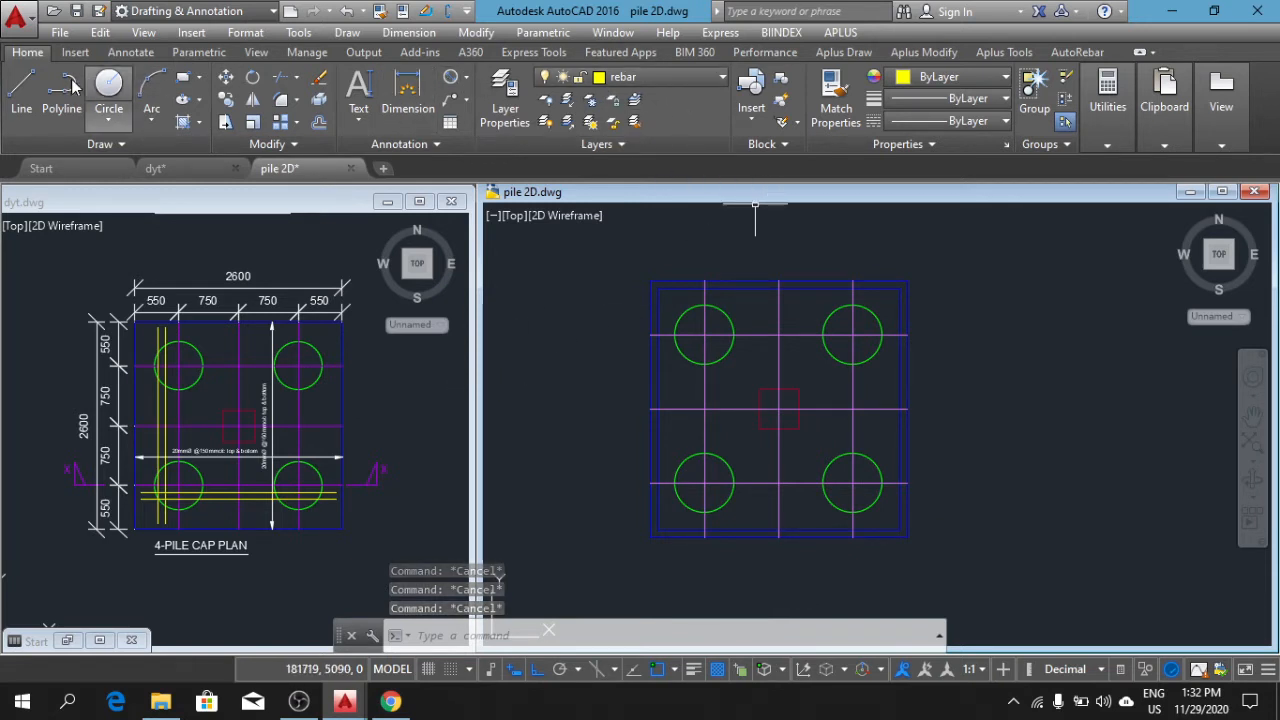
left_click(21, 95)
scroll(680, 313, "up", 4)
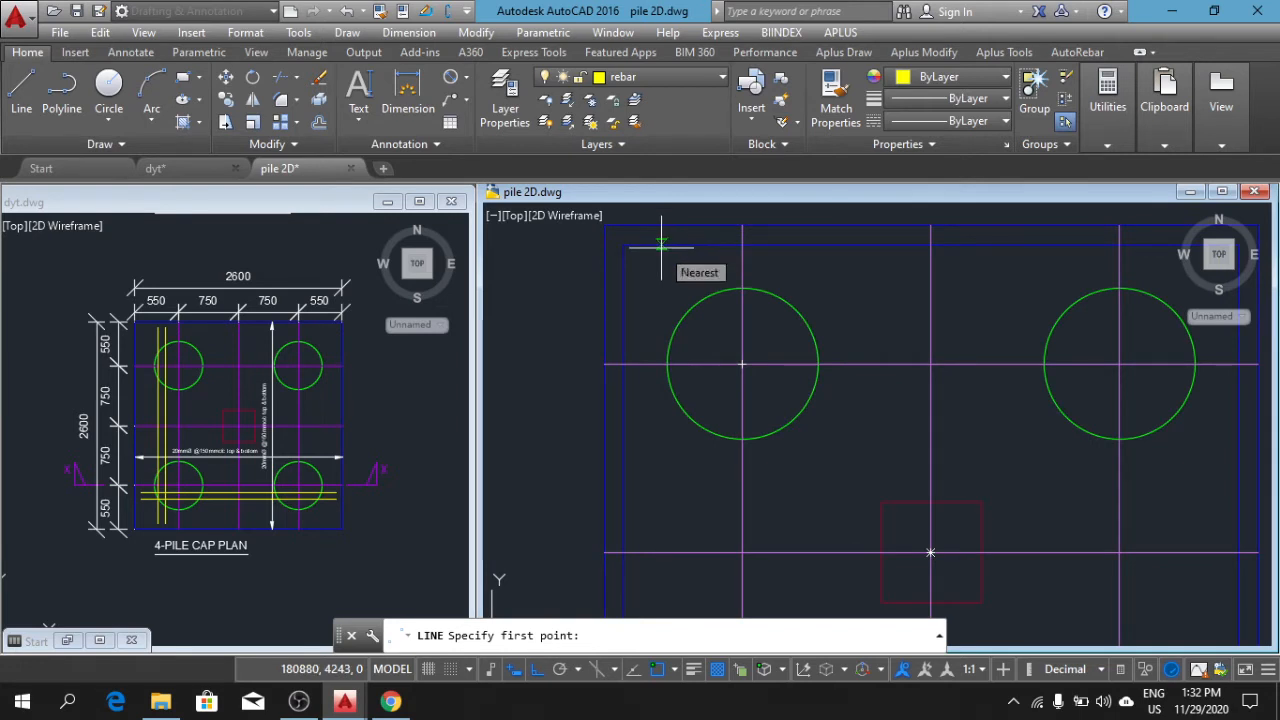
left_click(668, 245)
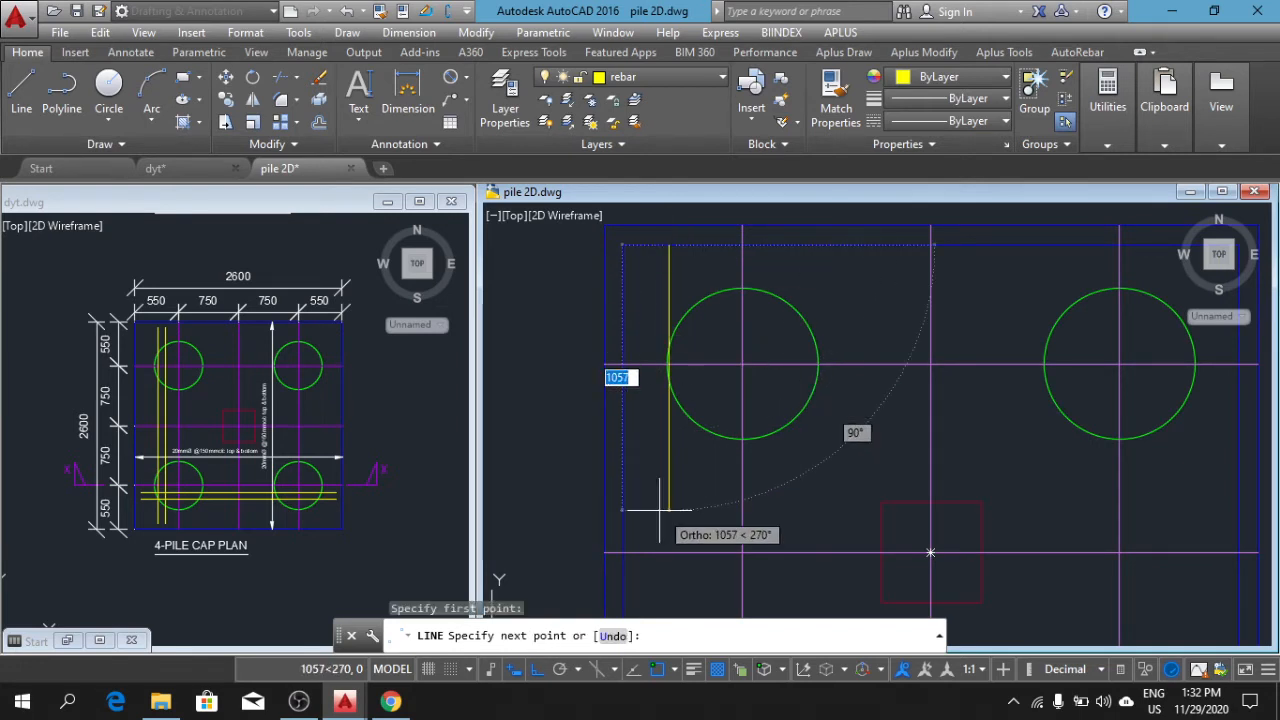
scroll(640, 505, "down", 4)
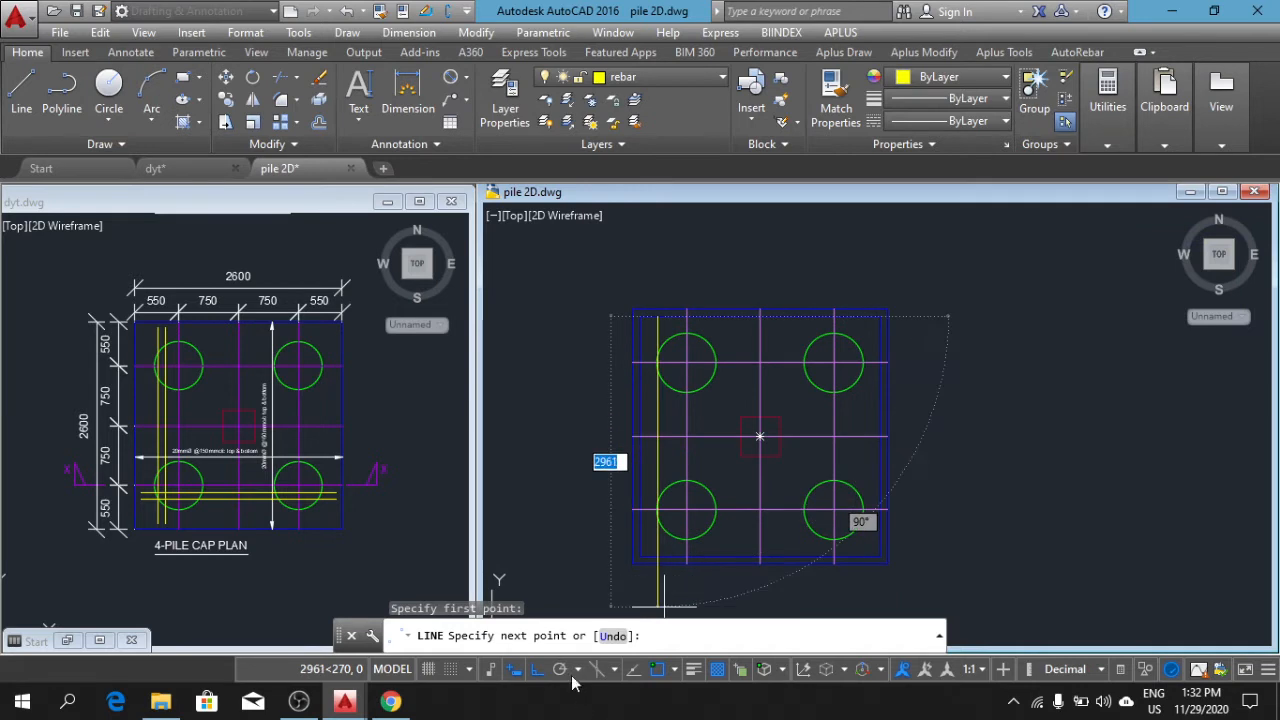
scroll(657, 543, "up", 3)
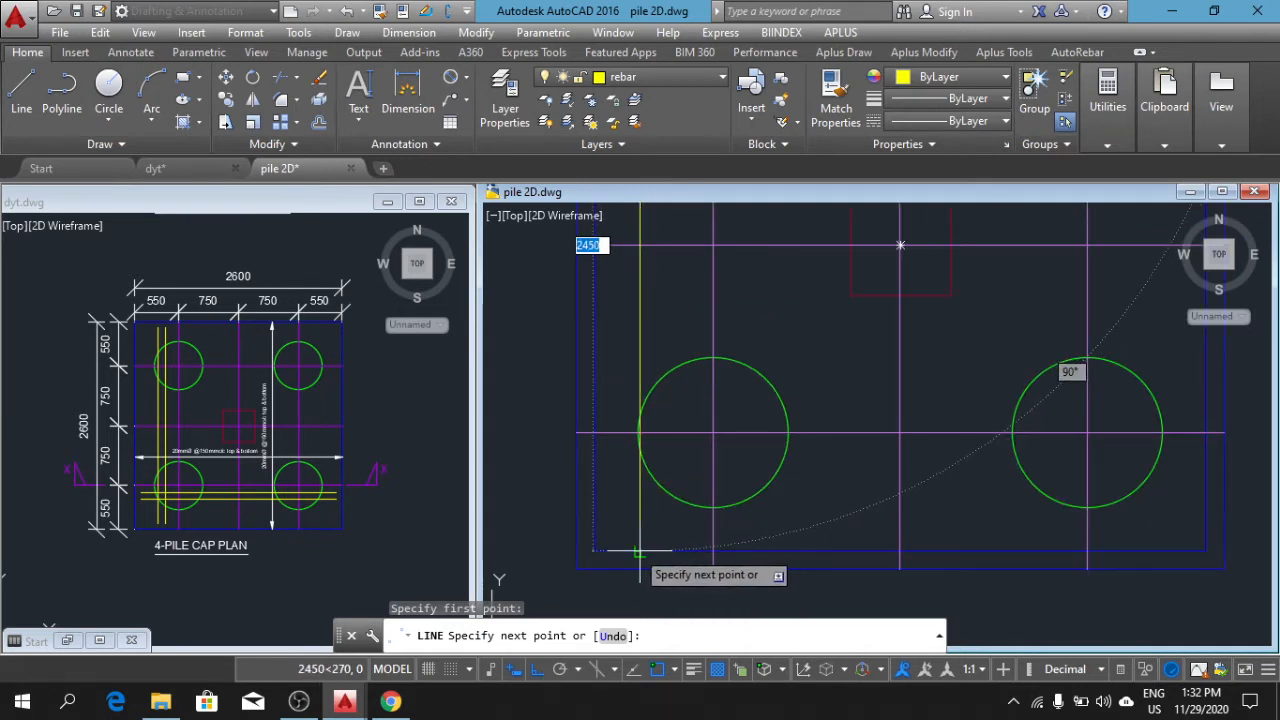
left_click(640, 551)
key("Return")
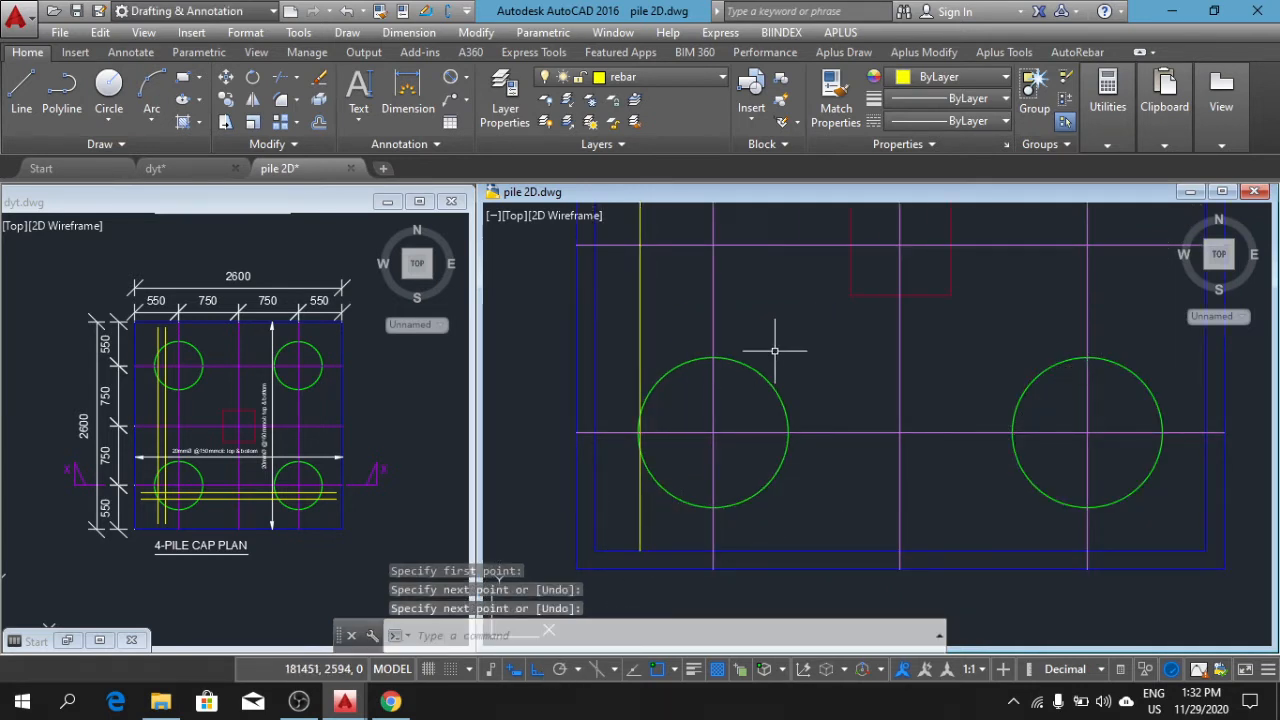
scroll(851, 349, "down", 3)
middle_click_drag(851, 349, 800, 357)
scroll(770, 390, "up", 2)
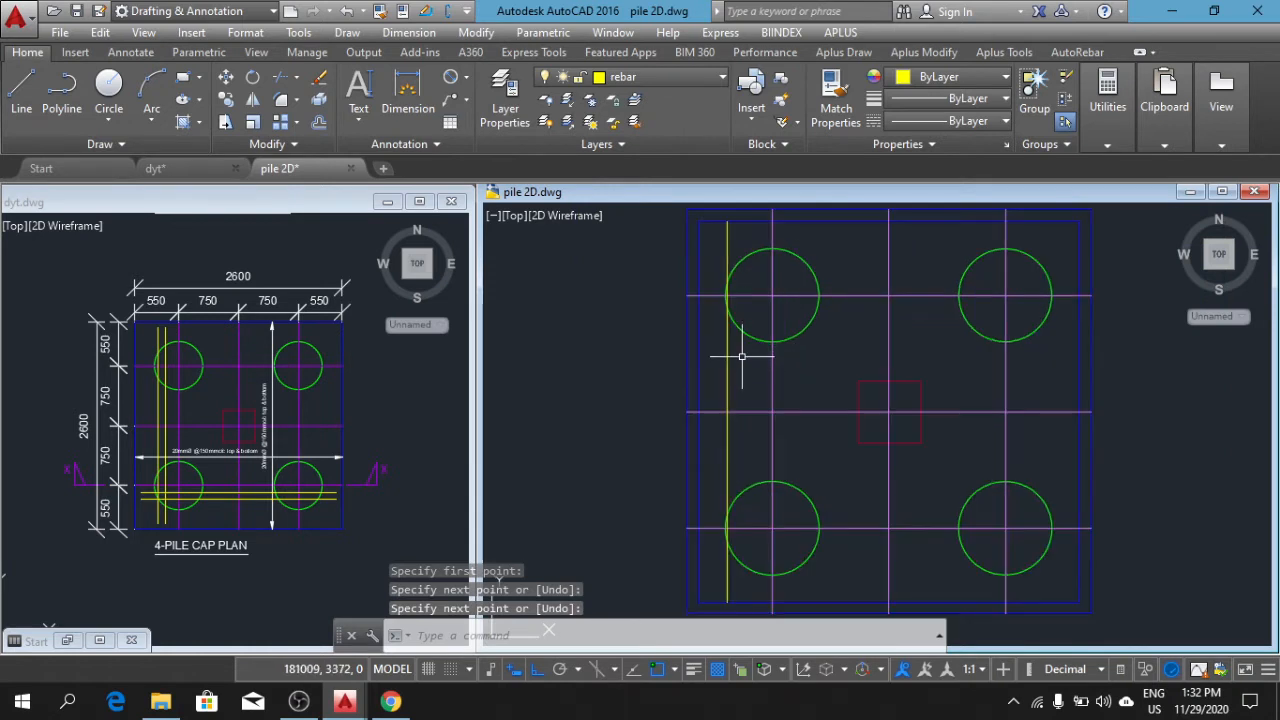
Step: Move the vertical rebar line slightly to the right, horizontally, so it crosses the left-hand pile circles
left_click(227, 79)
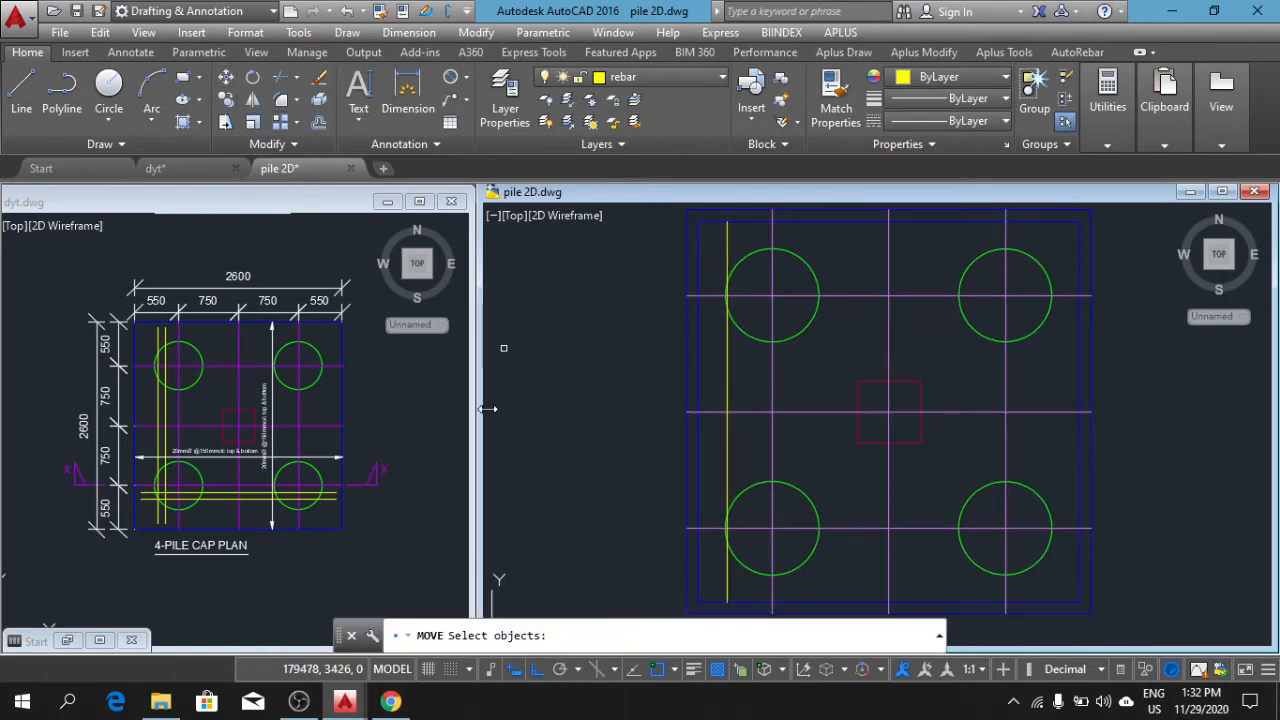
left_click(727, 375)
key("Return")
left_click(750, 383)
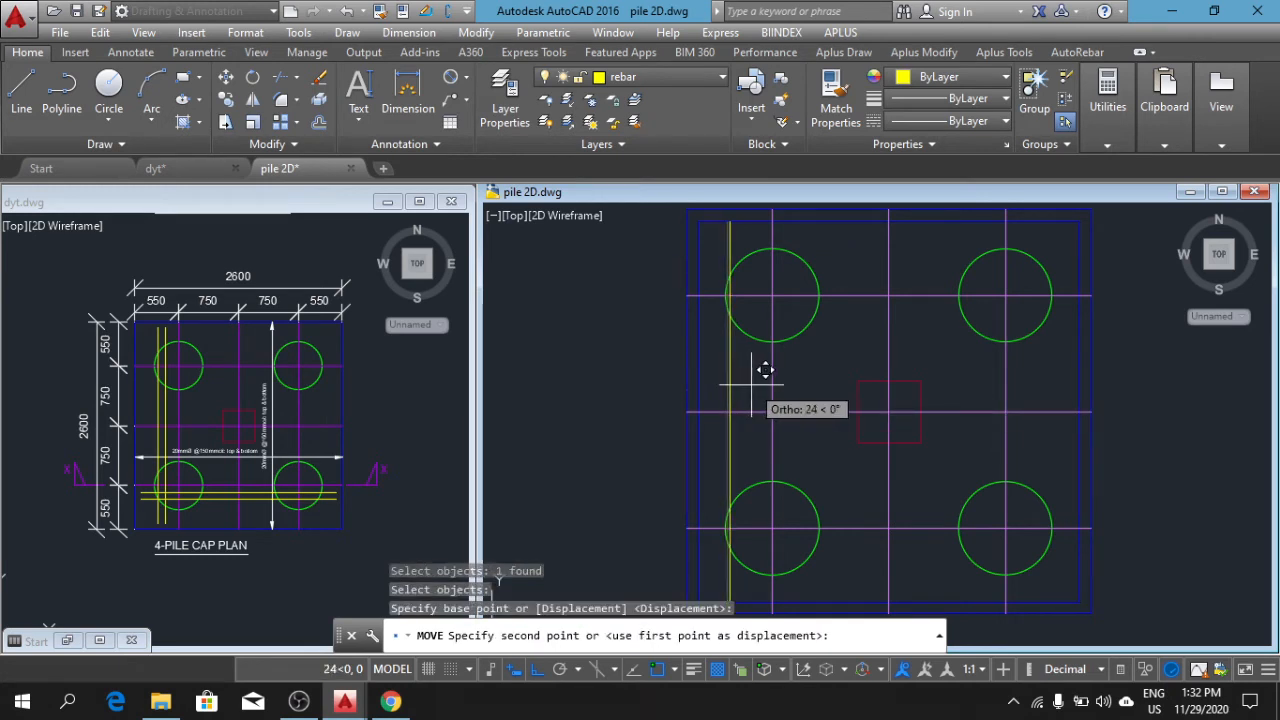
left_click(757, 384)
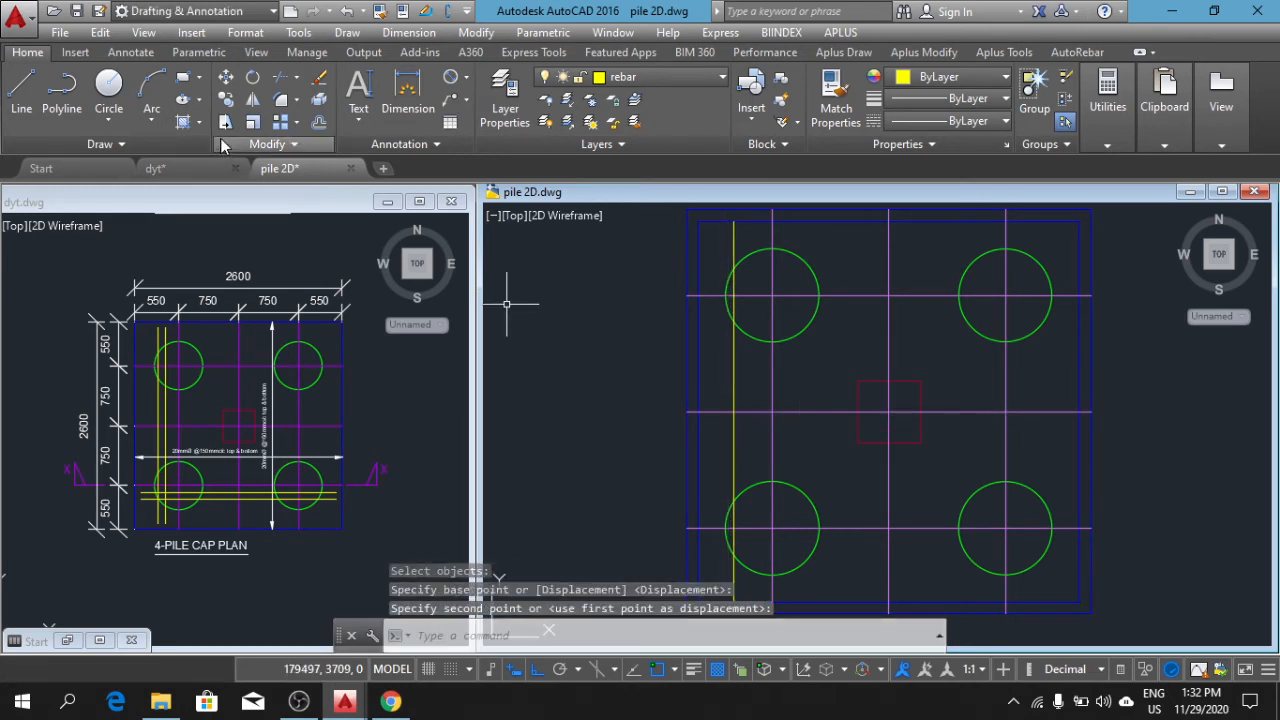
Step: Copy the vertical rebar line 112 to the right to form a pair of bars
left_click(226, 99)
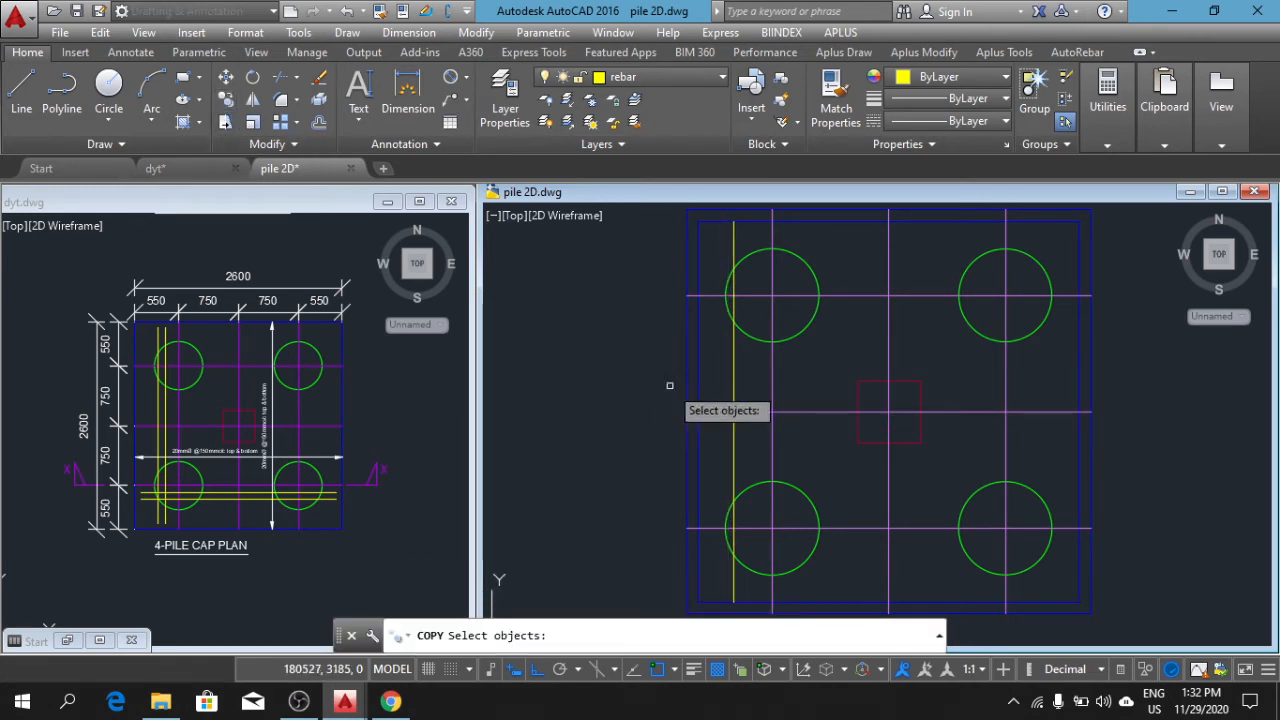
left_click(733, 383)
key("Return")
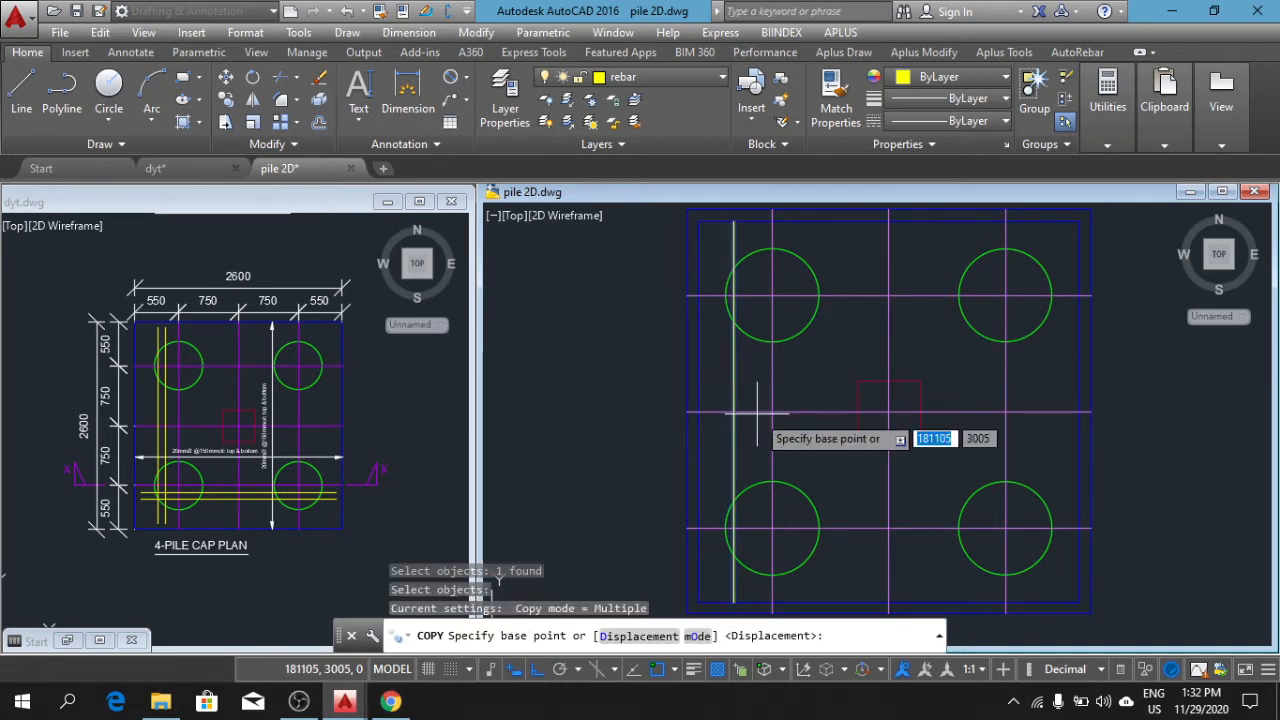
left_click(725, 464)
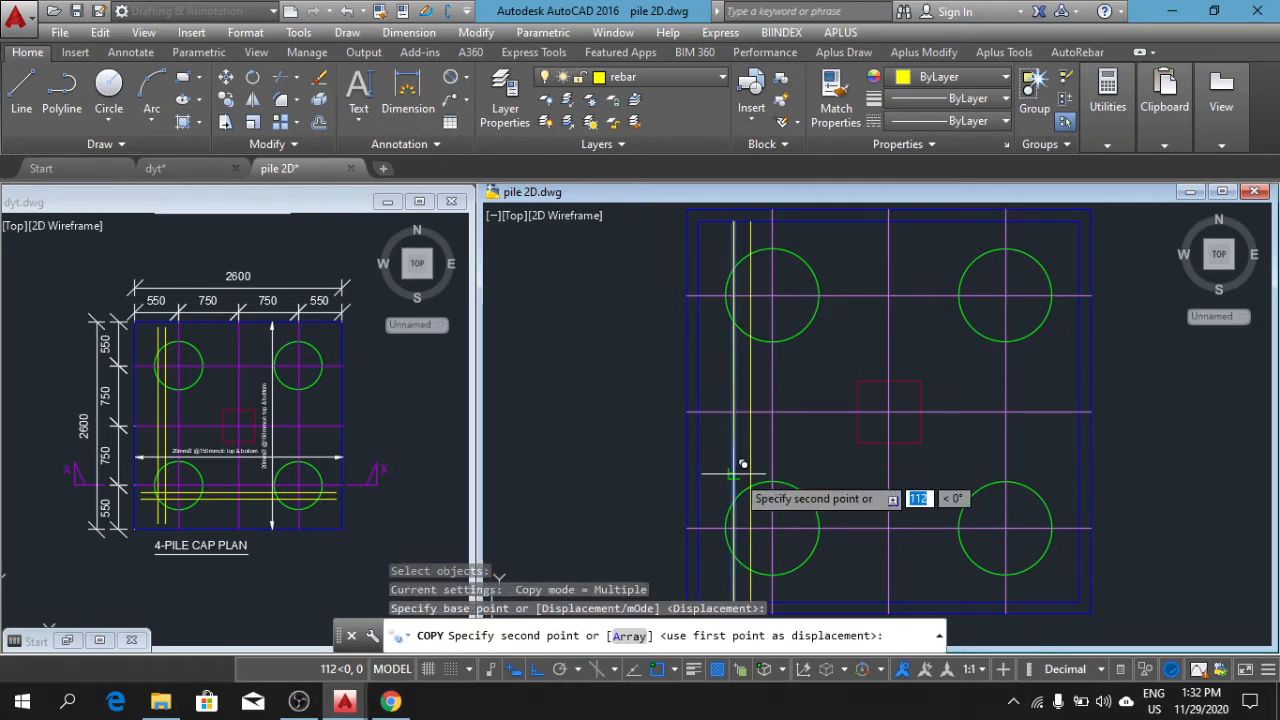
left_click(734, 474)
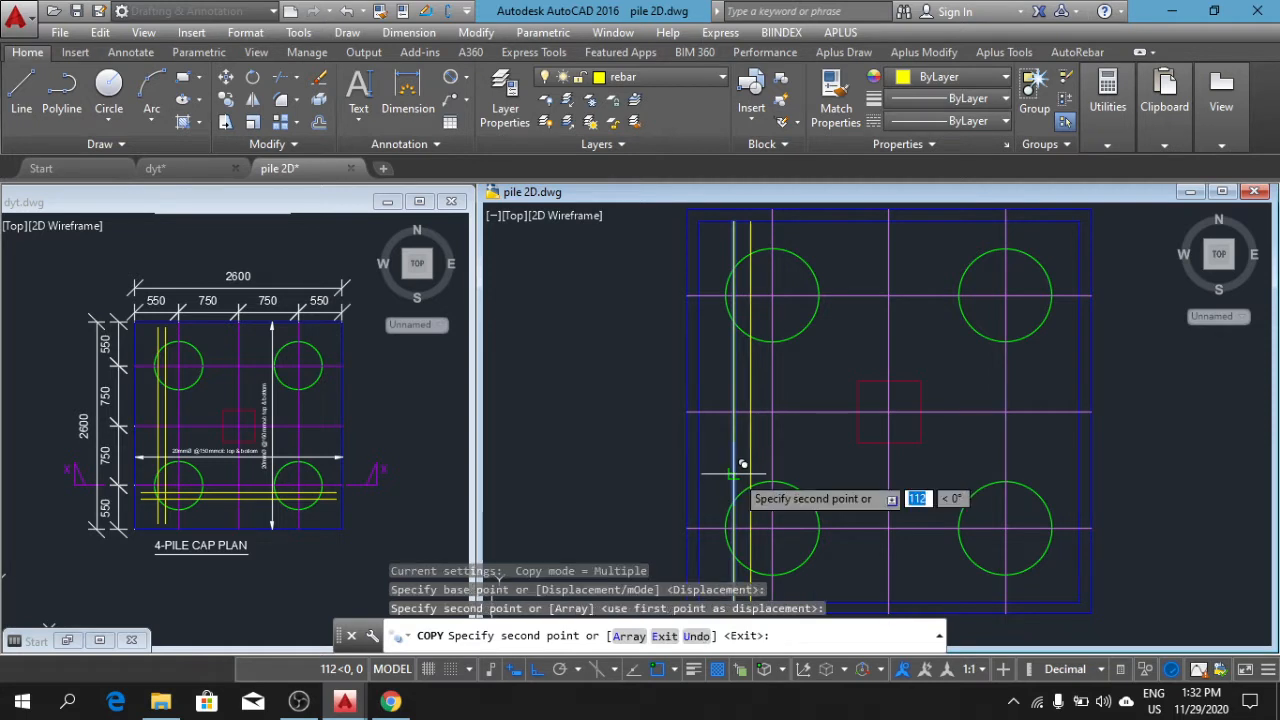
key("Return")
scroll(835, 481, "down", 4)
mouse_move(863, 503)
middle_mouse_down()
mouse_move(810, 446)
mouse_move(826, 420)
middle_mouse_up()
scroll(785, 435, "up", 4)
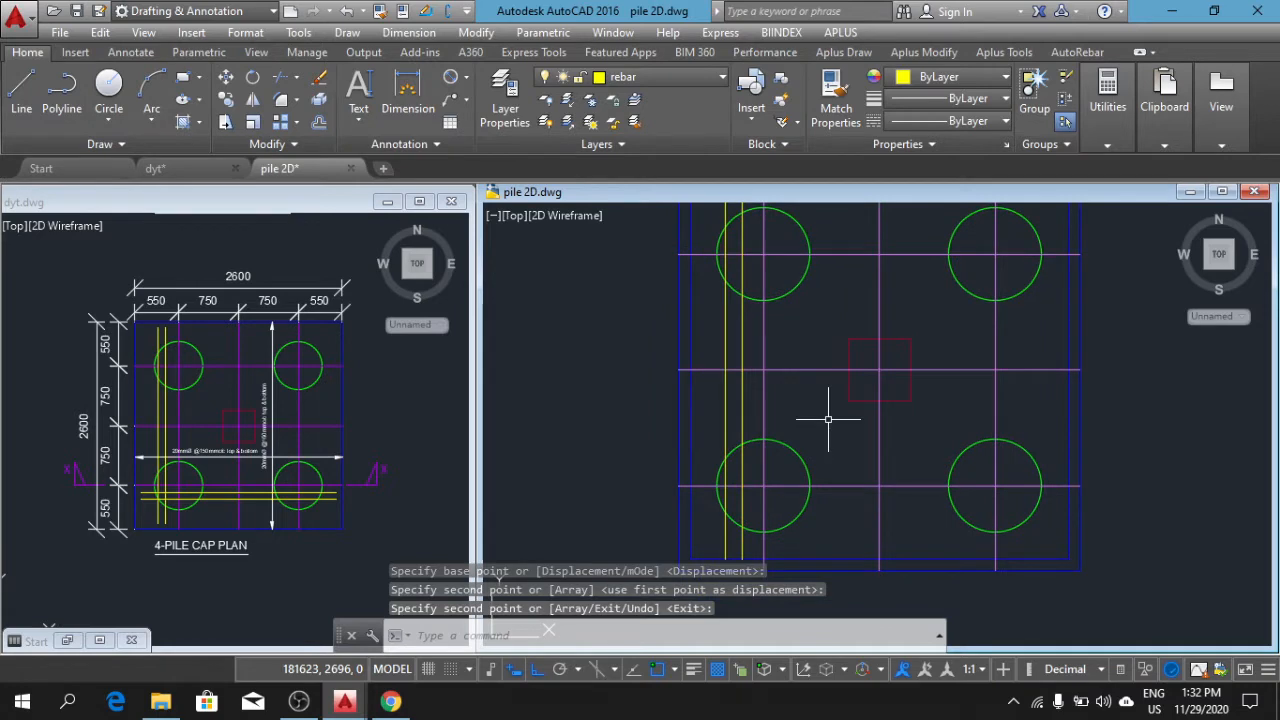
left_click(168, 458)
scroll(162, 455, "up", 4)
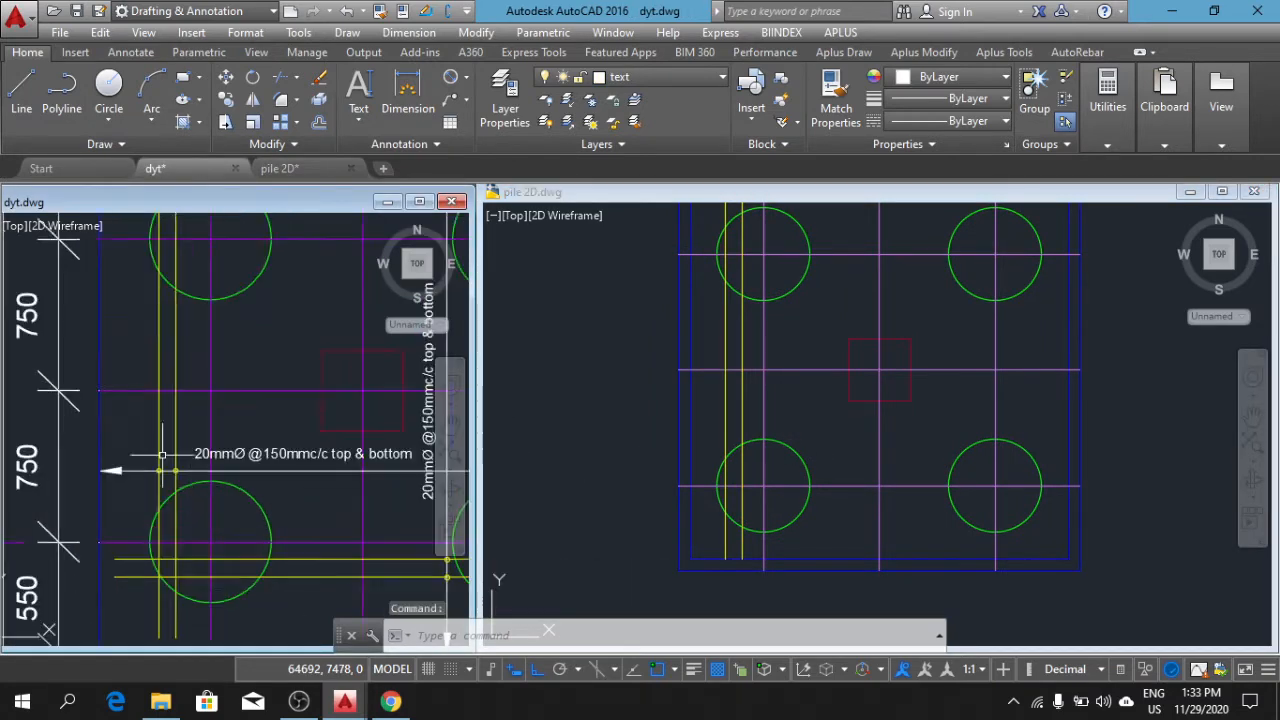
middle_click_drag(162, 455, 94, 413)
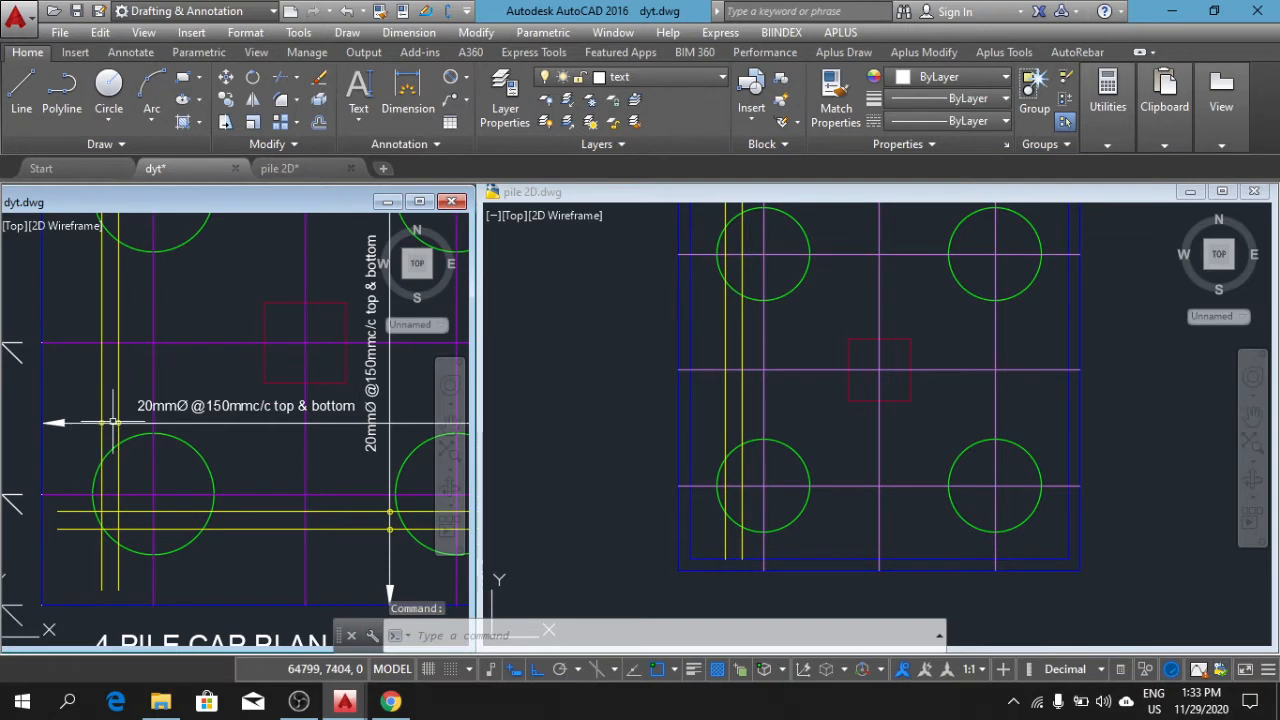
scroll(133, 428, "down", 4)
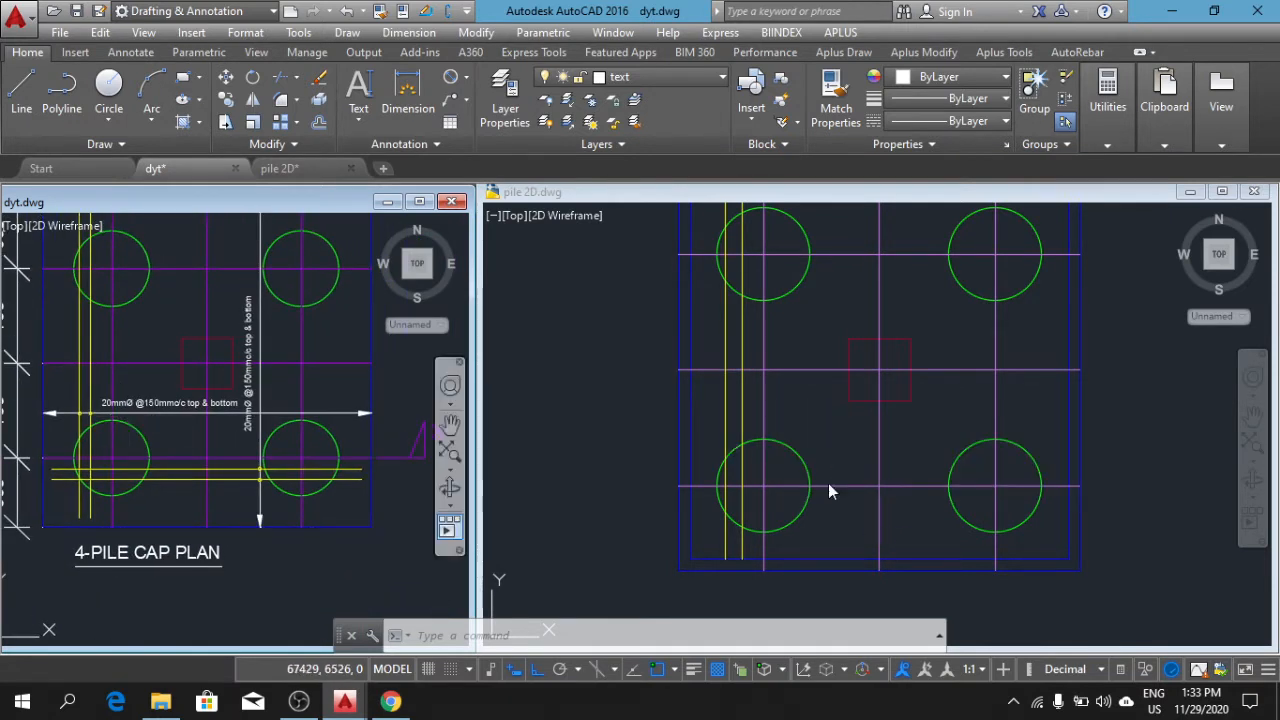
left_click(410, 90)
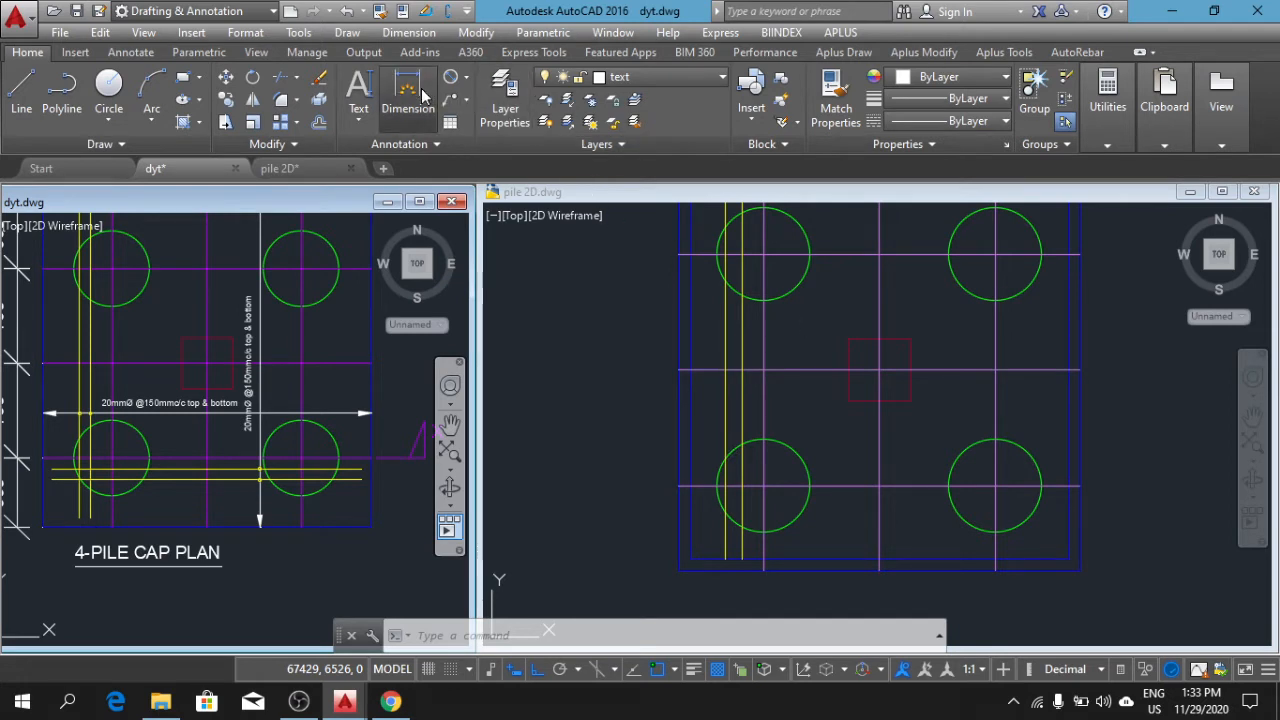
left_click(605, 247)
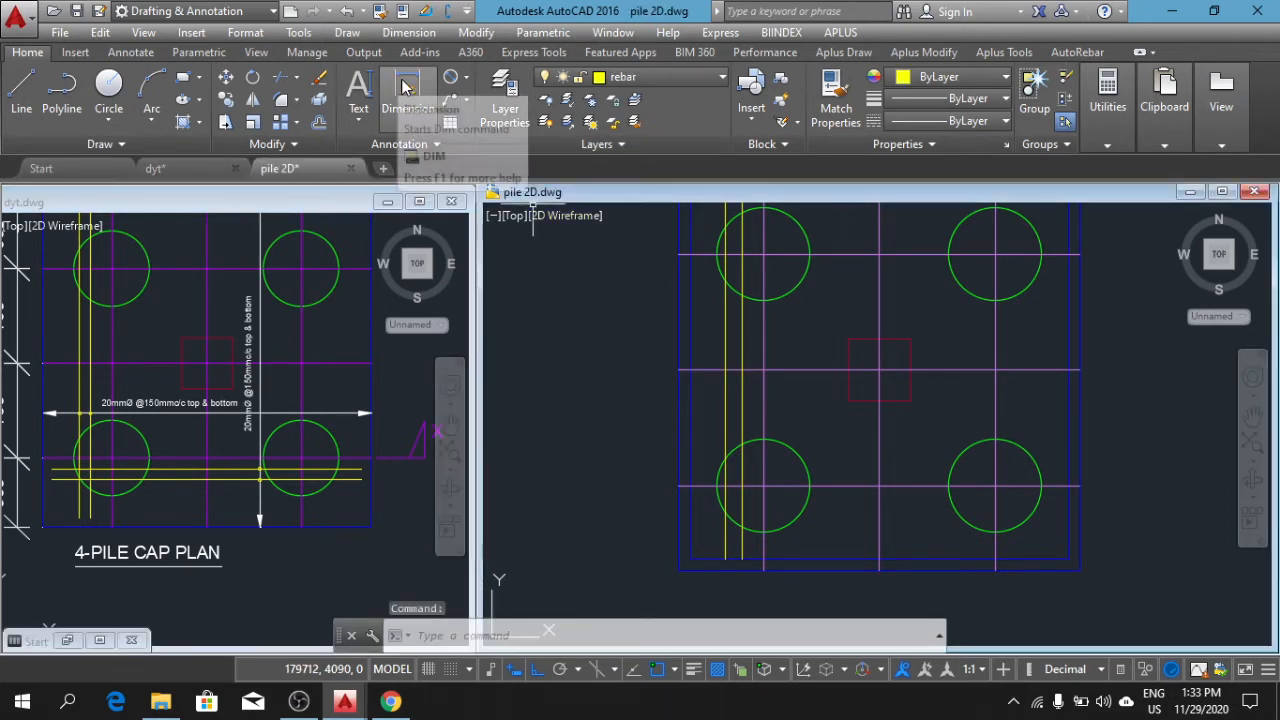
left_click(405, 87)
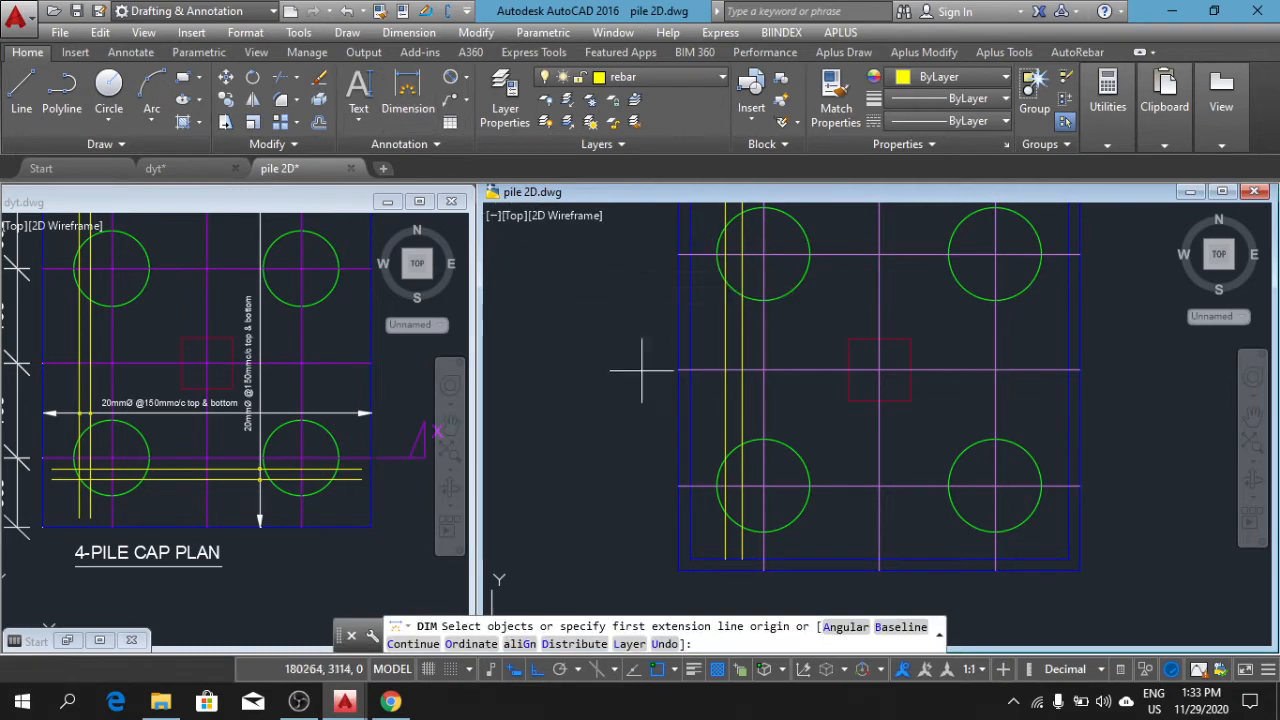
left_click(690, 432)
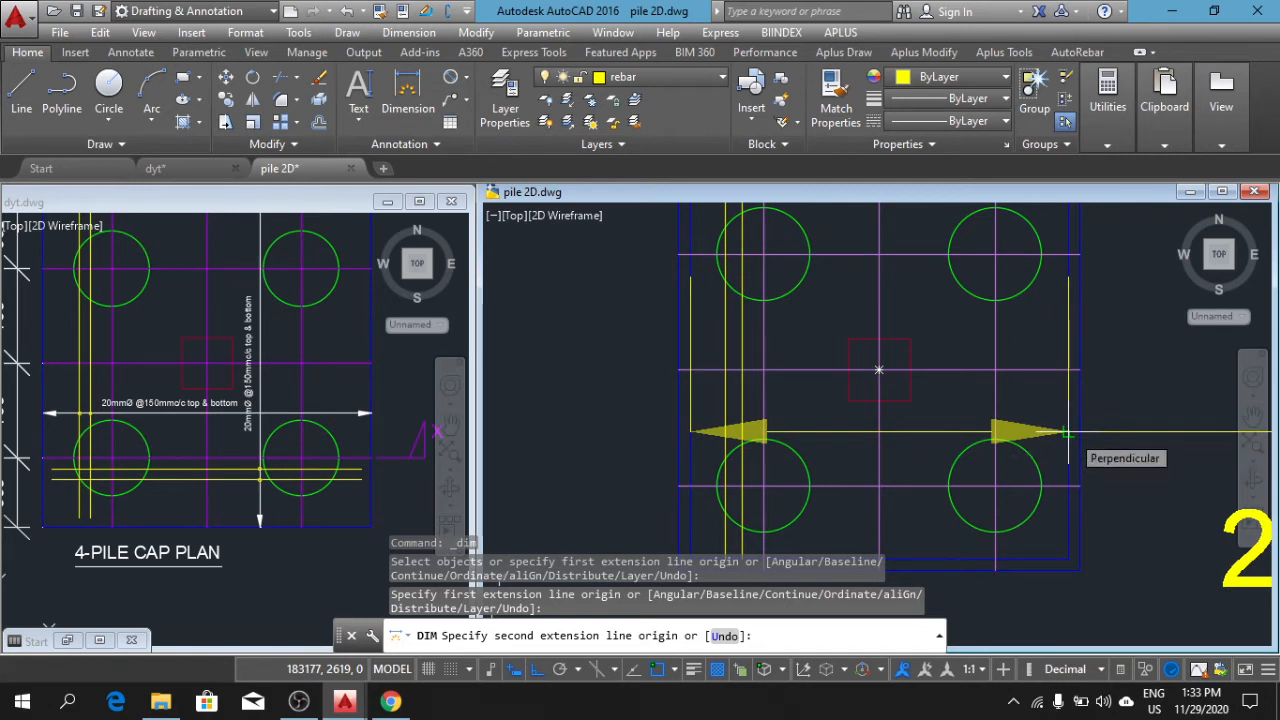
key("Escape")
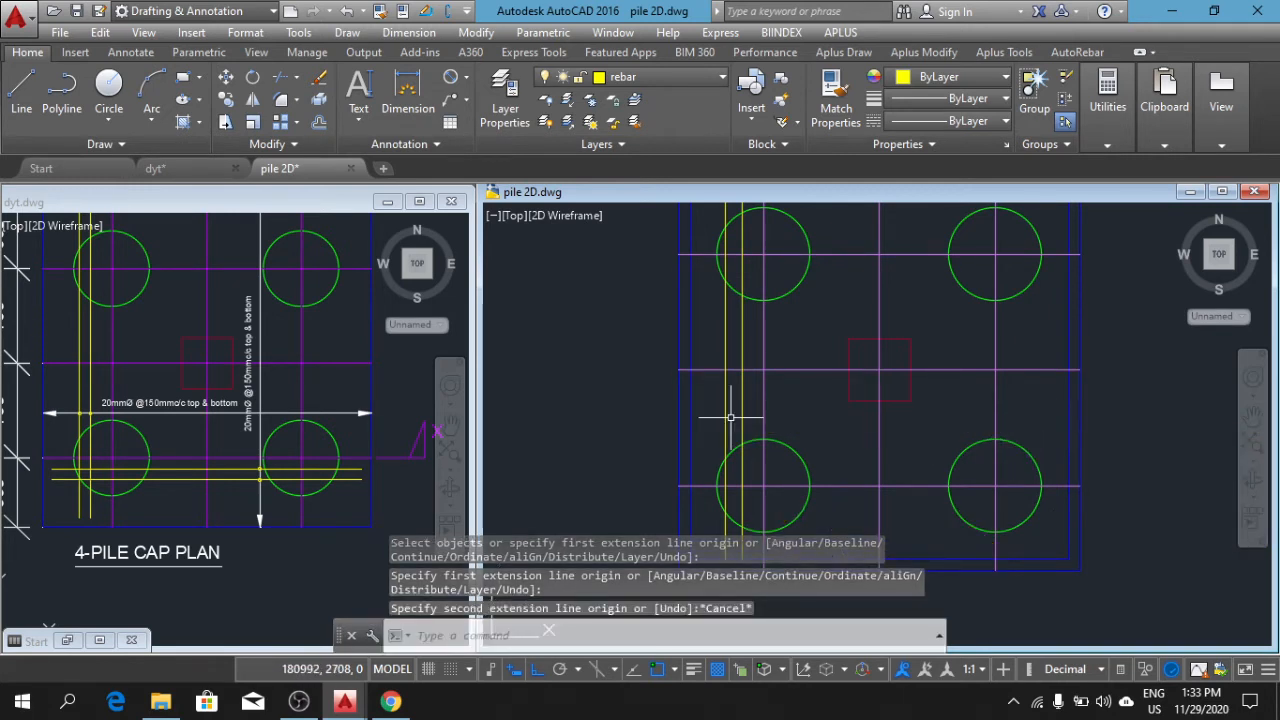
Step: In pile 2D.dwg, copy the vertical rebar pair from its left bar's lower end to the inner outline's left edge, slightly higher up
scroll(850, 428, "down", 2)
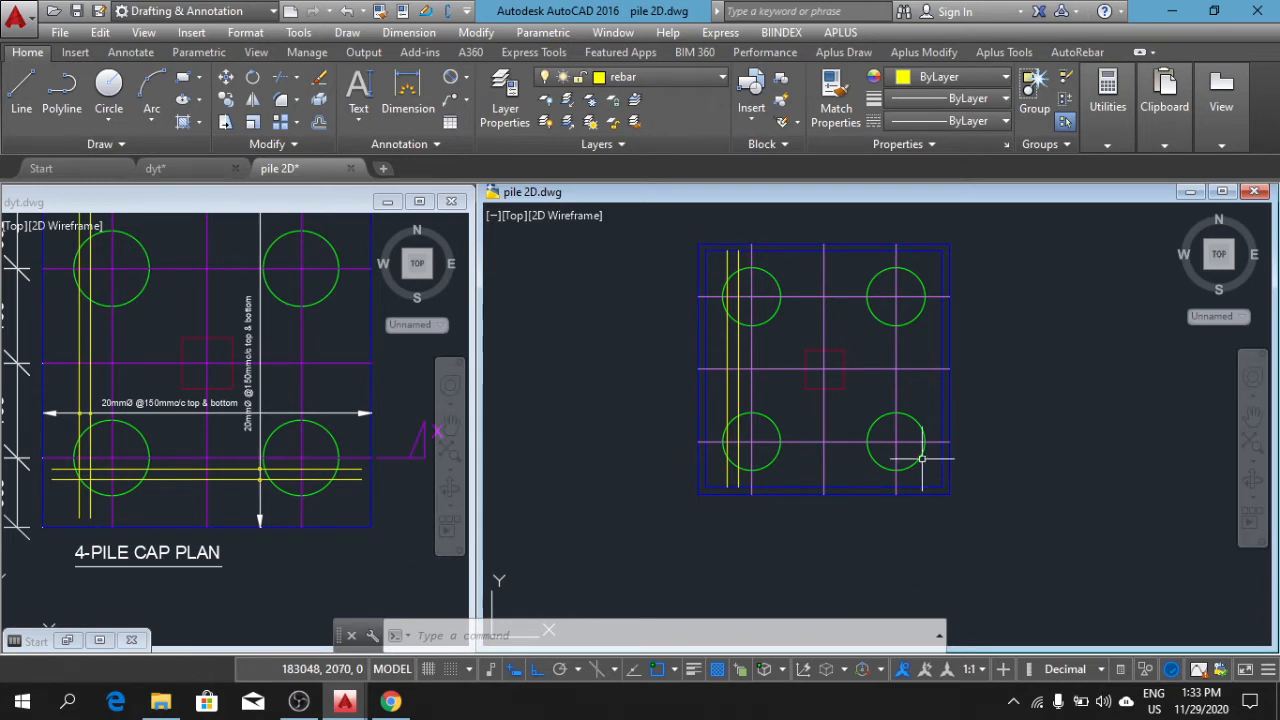
scroll(737, 414, "up", 2)
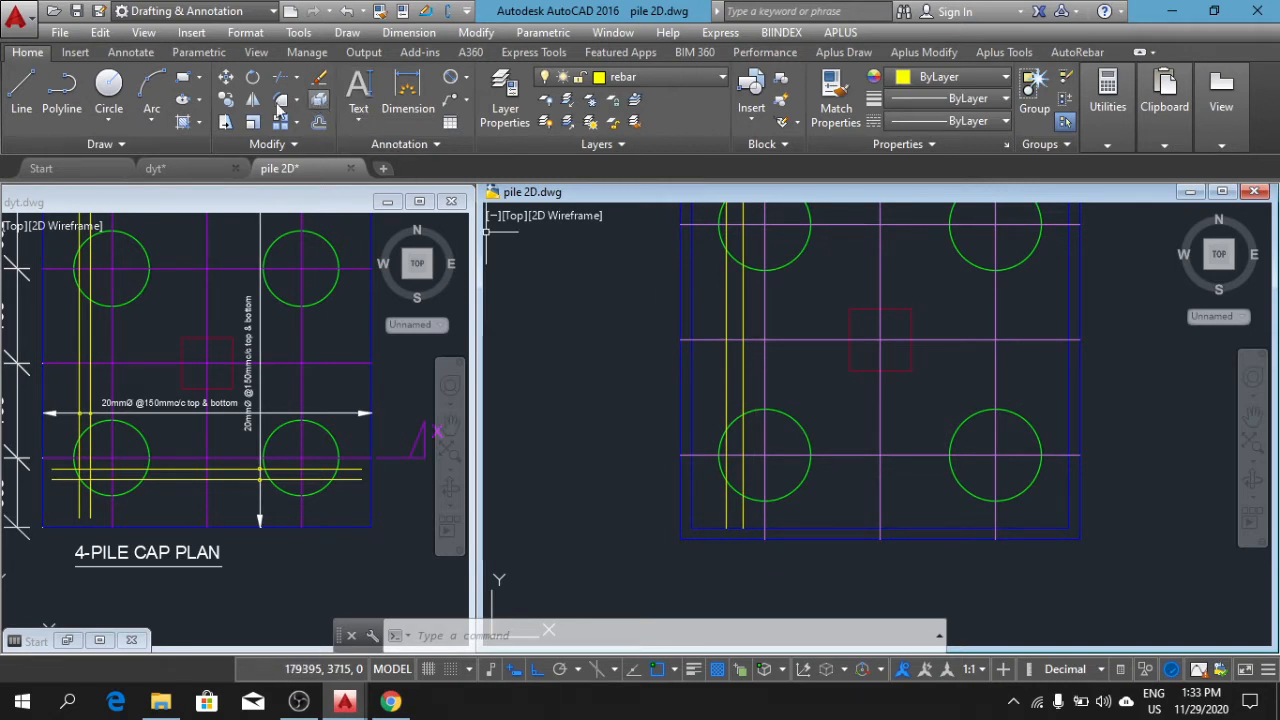
left_click(226, 99)
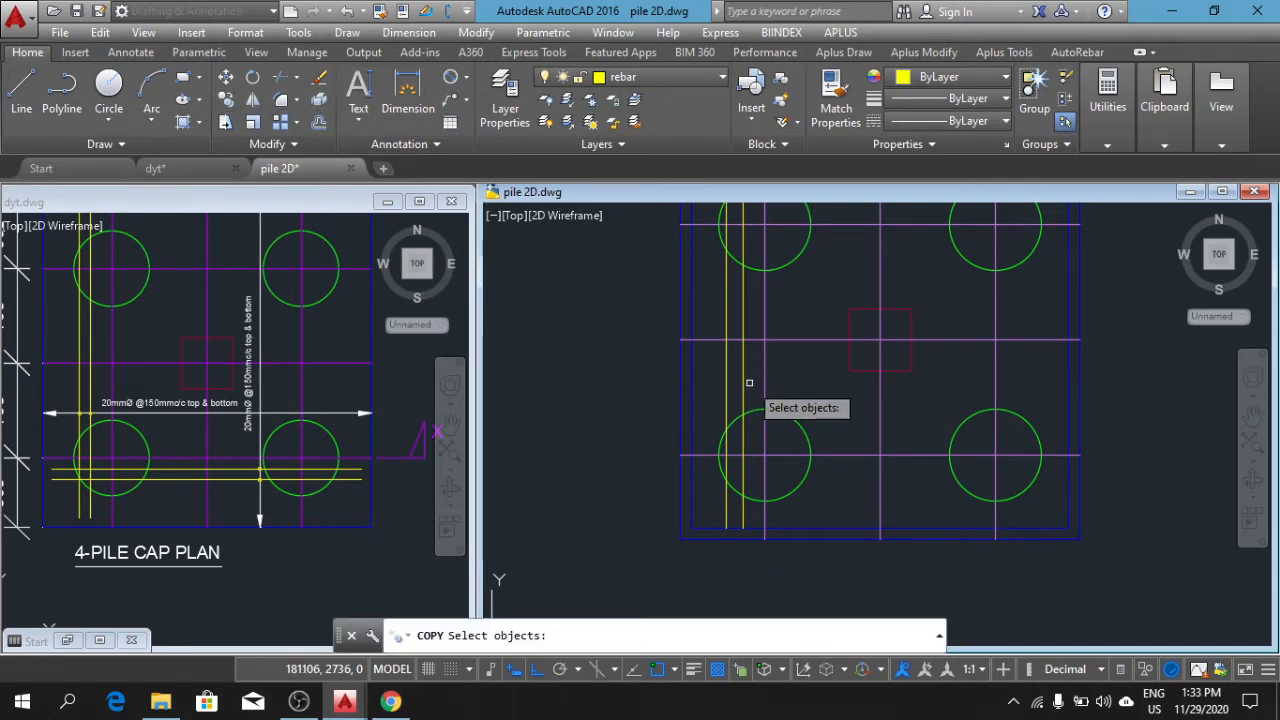
left_click(750, 384)
left_click(722, 389)
key("Return")
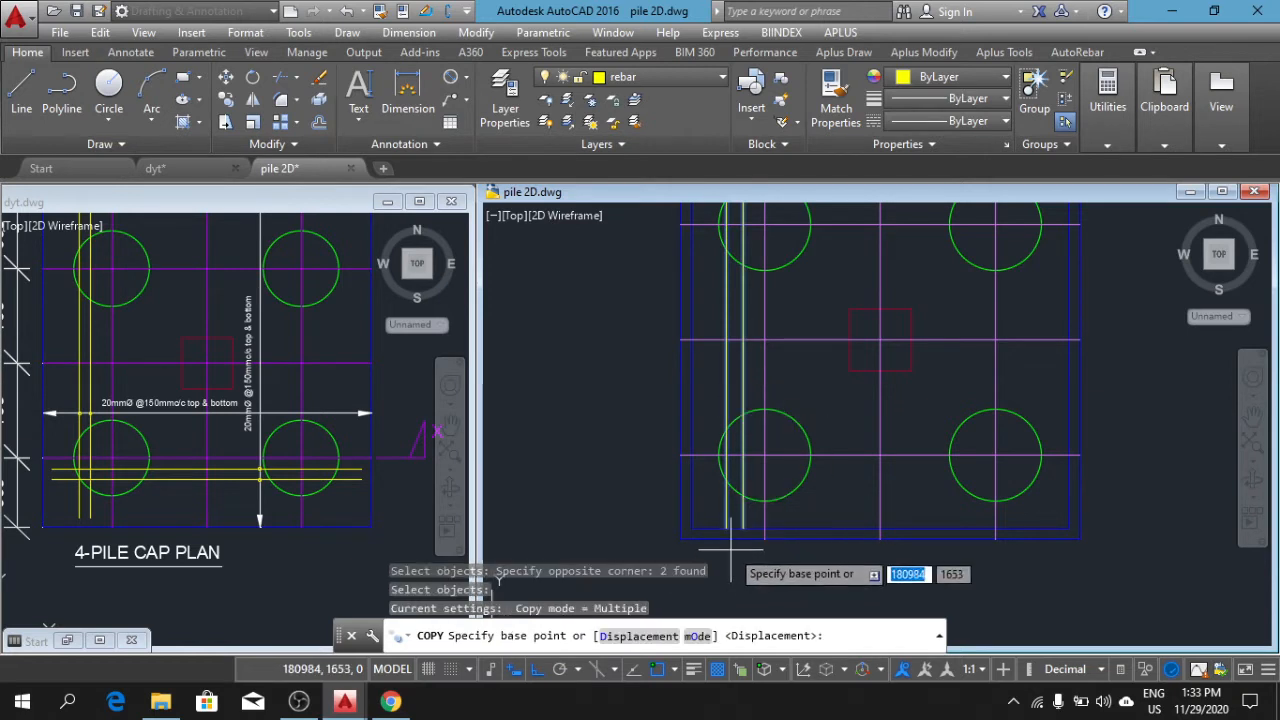
left_click(726, 527)
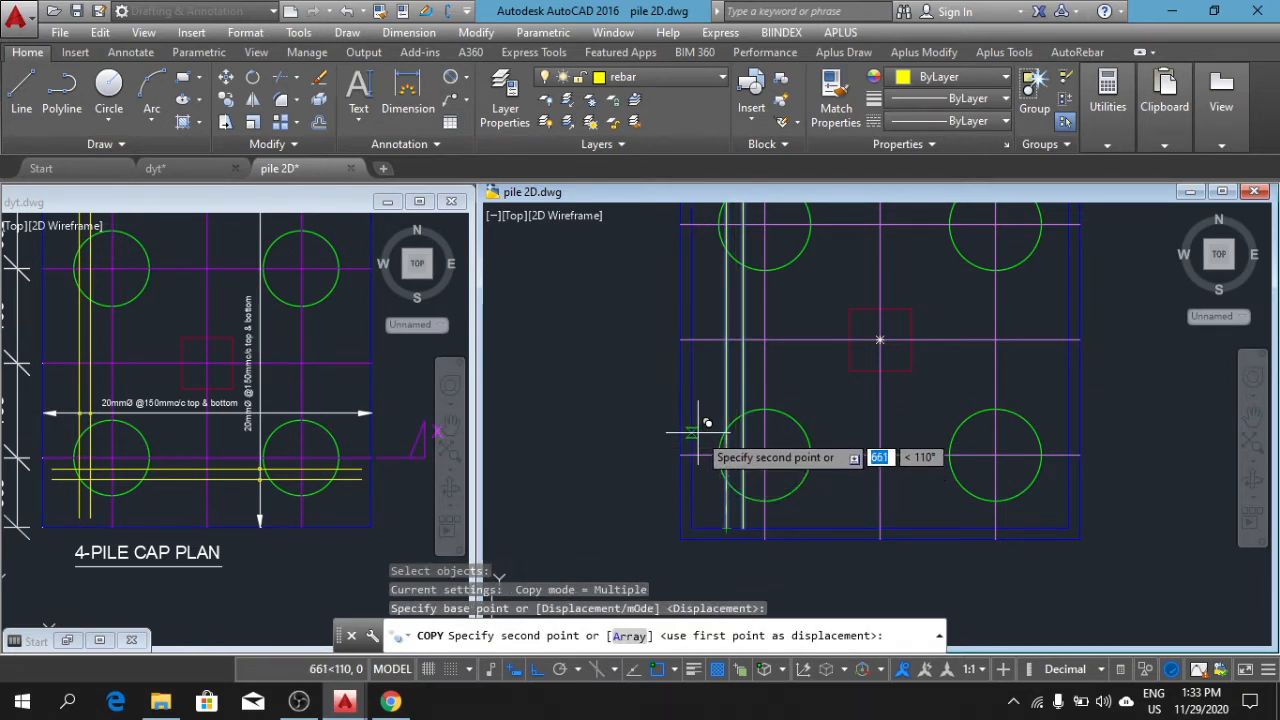
middle_click_drag(705, 417, 695, 459)
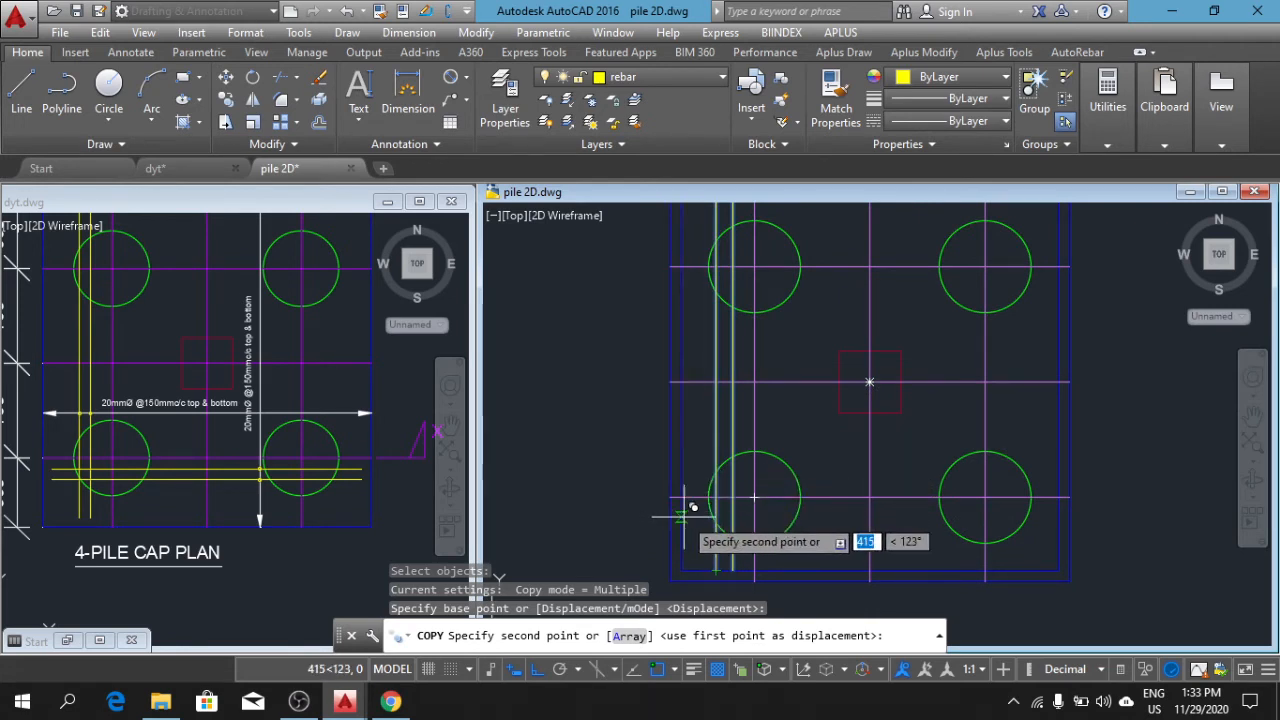
scroll(683, 517, "up", 4)
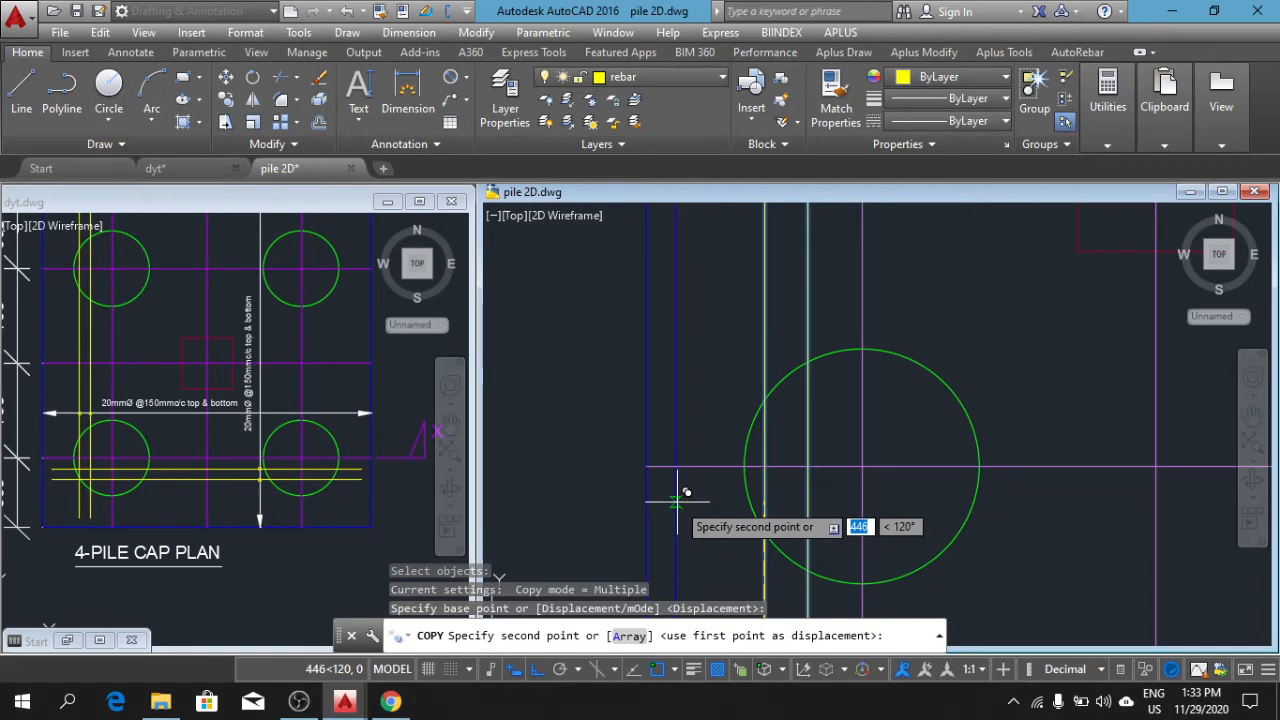
left_click(719, 487)
key("Return")
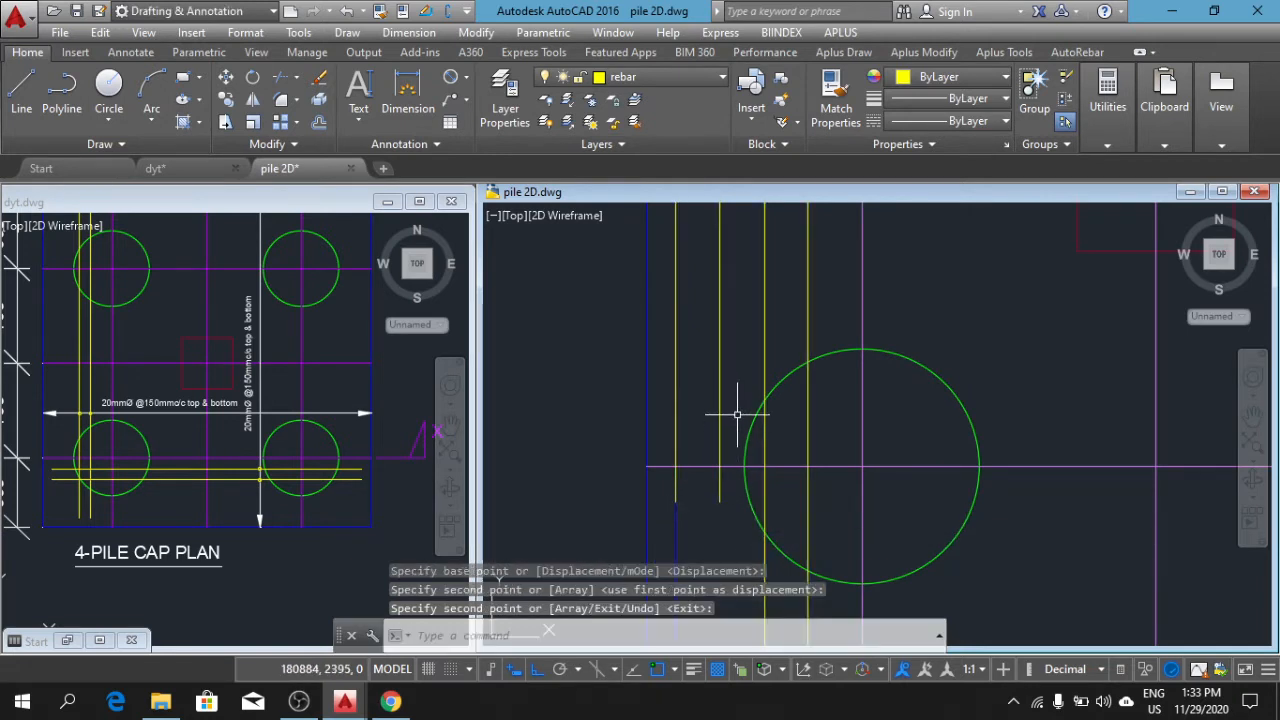
Step: Rotate the copied rebar pair clockwise to horizontal about its left bar's lower end, so it crosses the lower pile circles
scroll(750, 363, "down", 5)
left_click(752, 334)
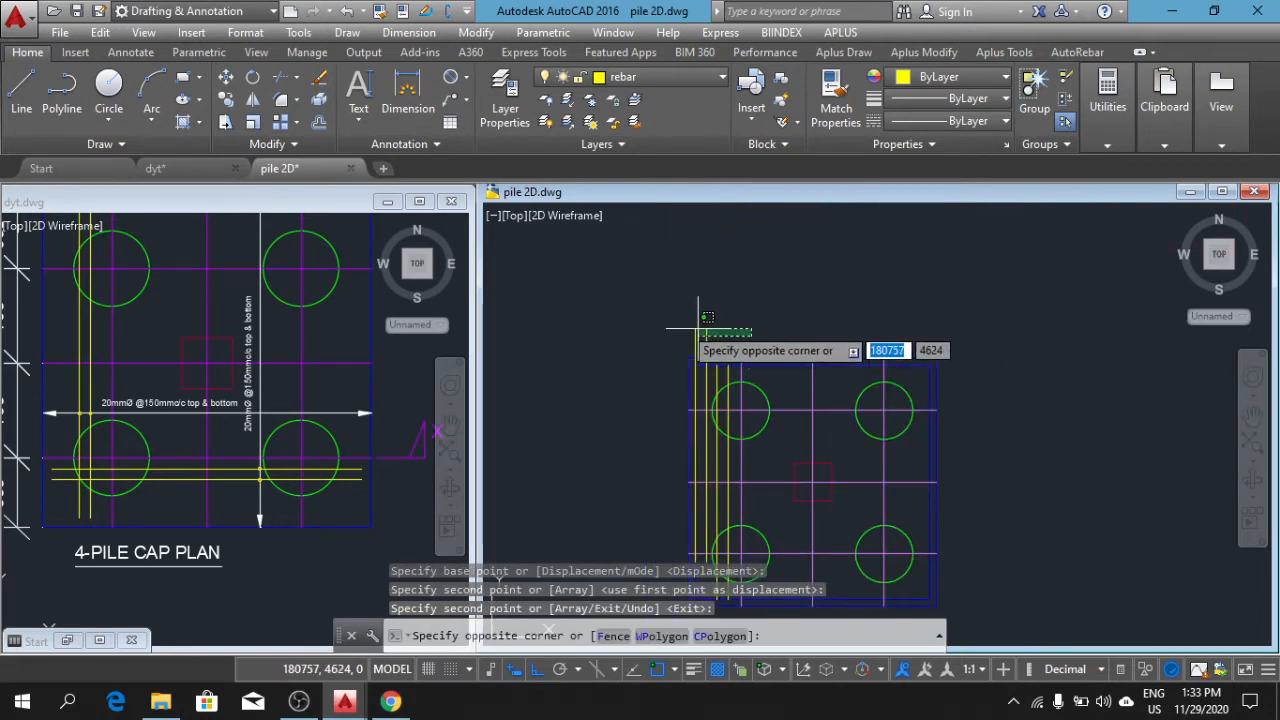
left_click(695, 328)
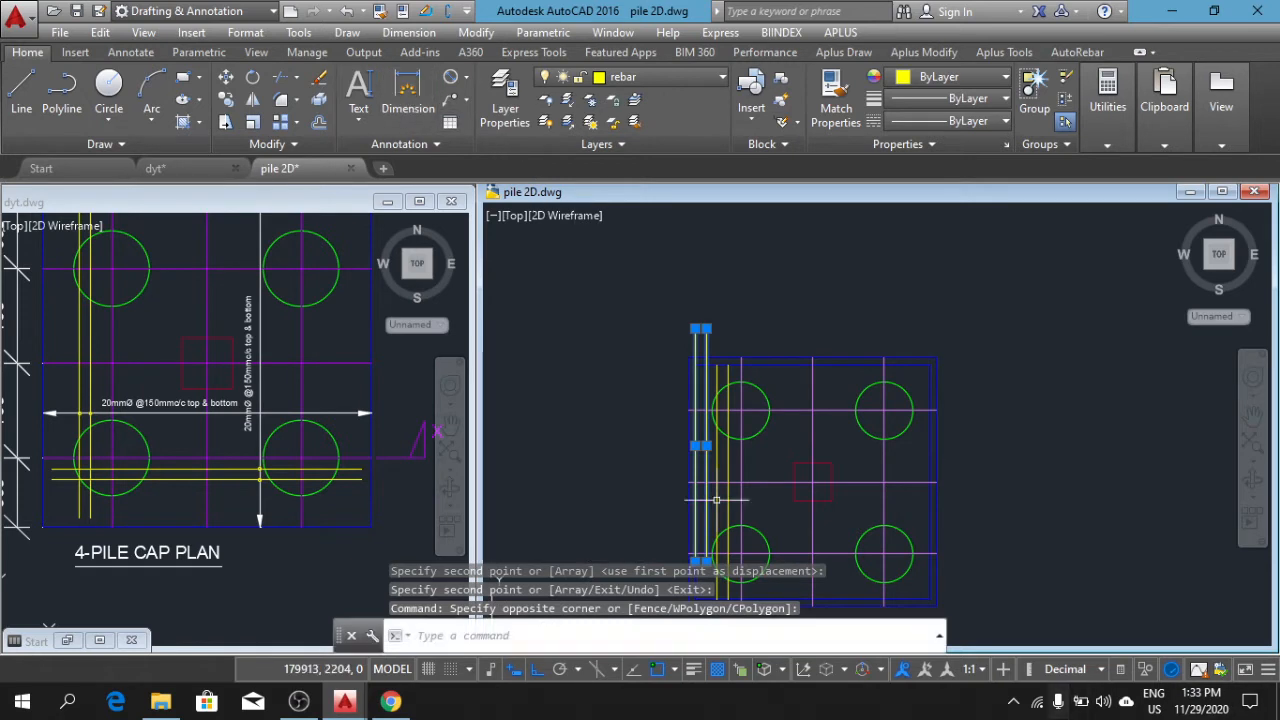
left_click(253, 77)
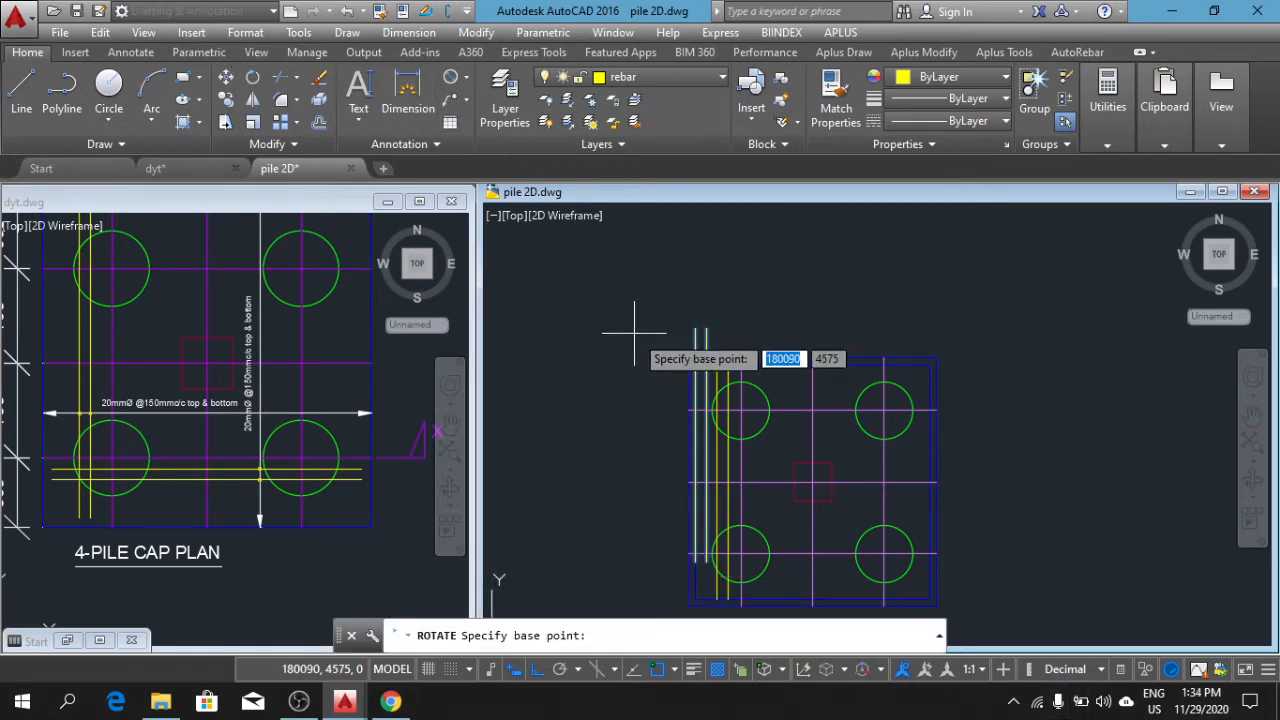
scroll(733, 455, "up", 4)
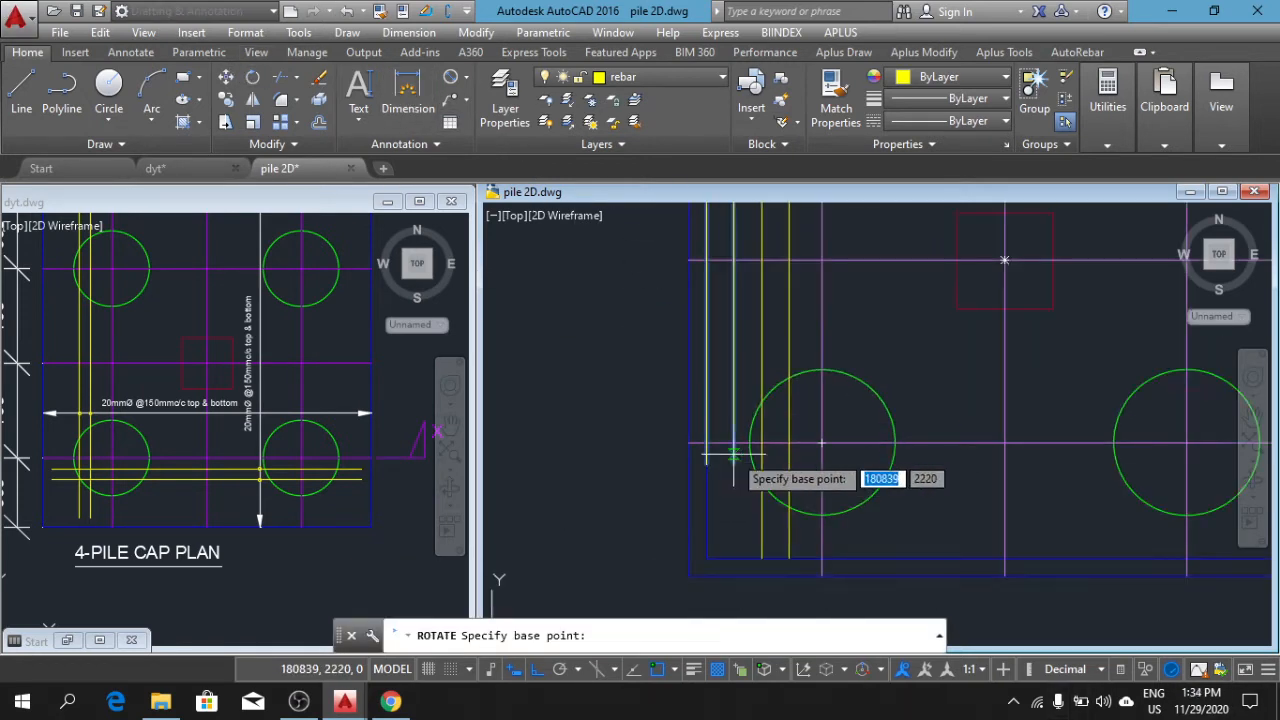
left_click(706, 464)
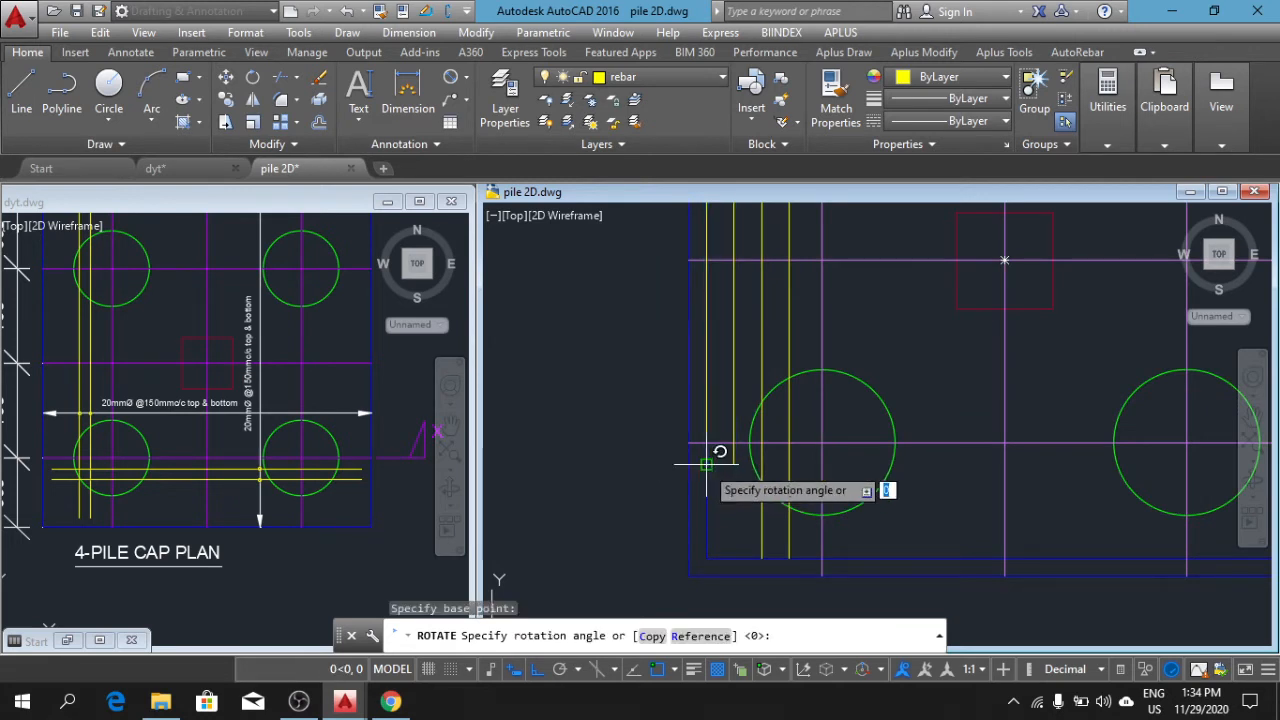
left_click(680, 521)
scroll(590, 432, "down", 5)
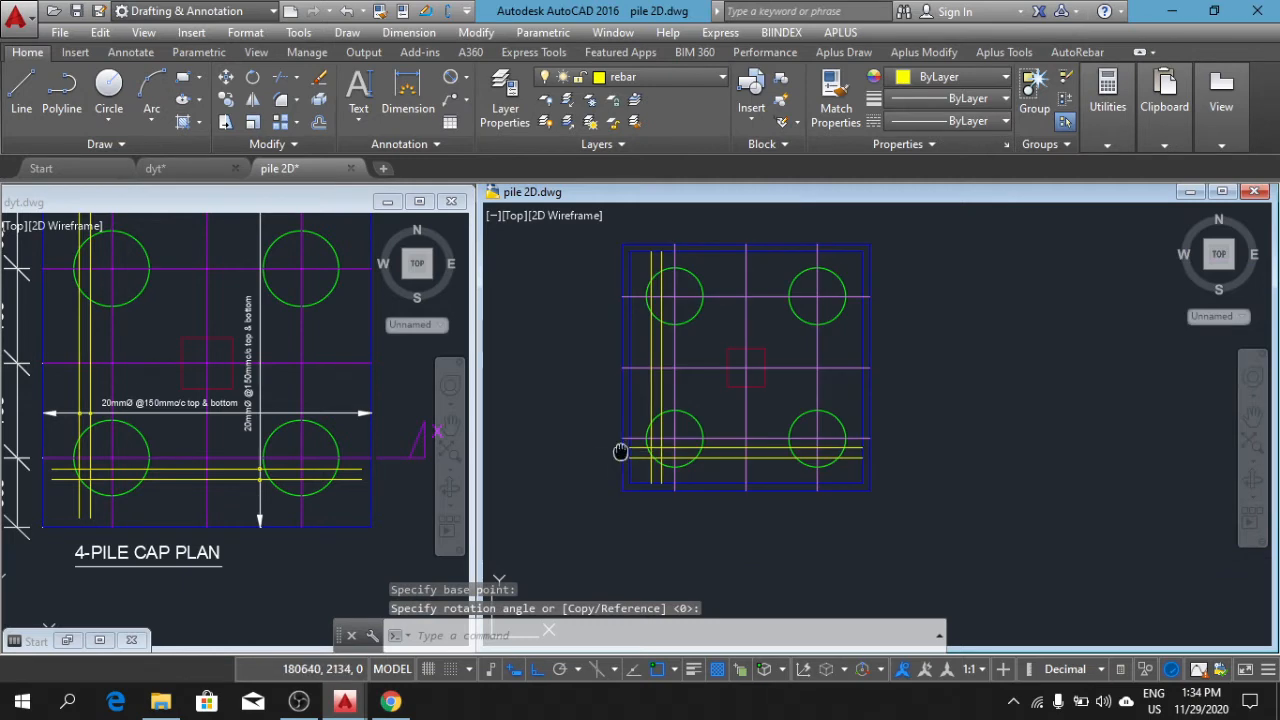
middle_click_drag(620, 452, 608, 442)
key("Return")
key("Escape")
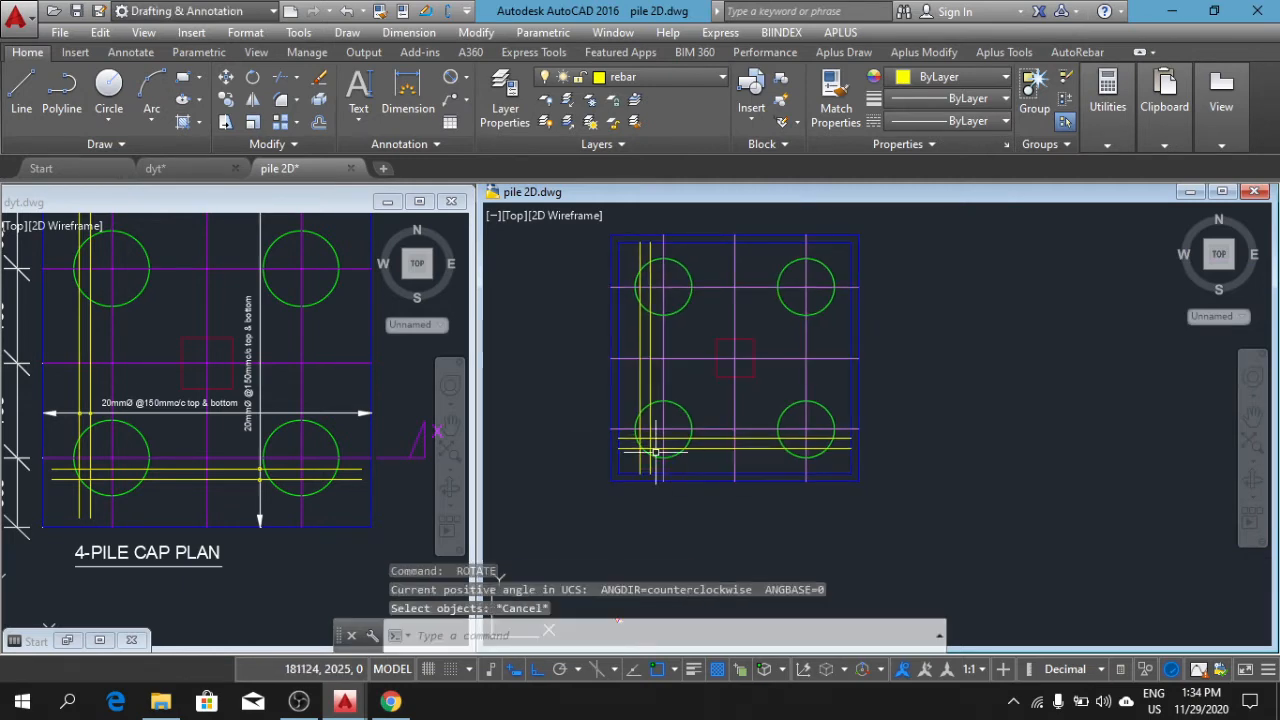
key("Escape")
Step: Erase the inner offset outline of the cap
scroll(630, 350, "up", 5)
left_click(594, 334)
scroll(720, 350, "down", 5)
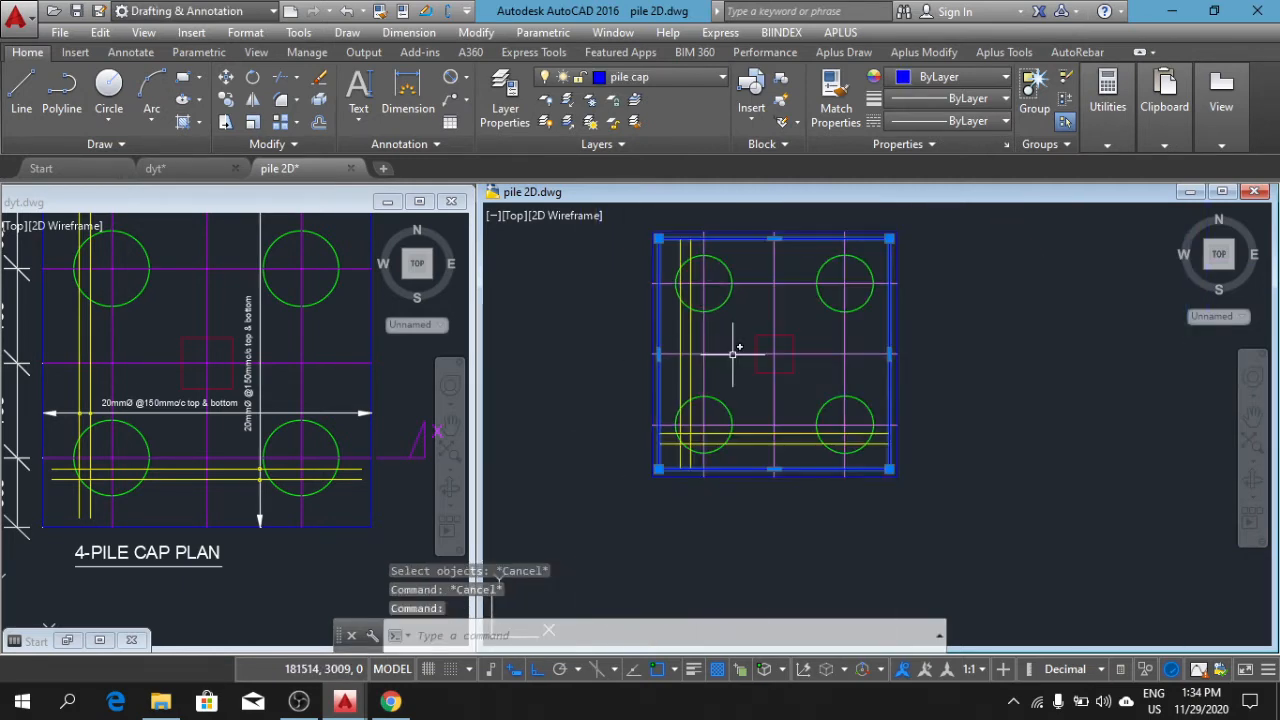
key("Delete")
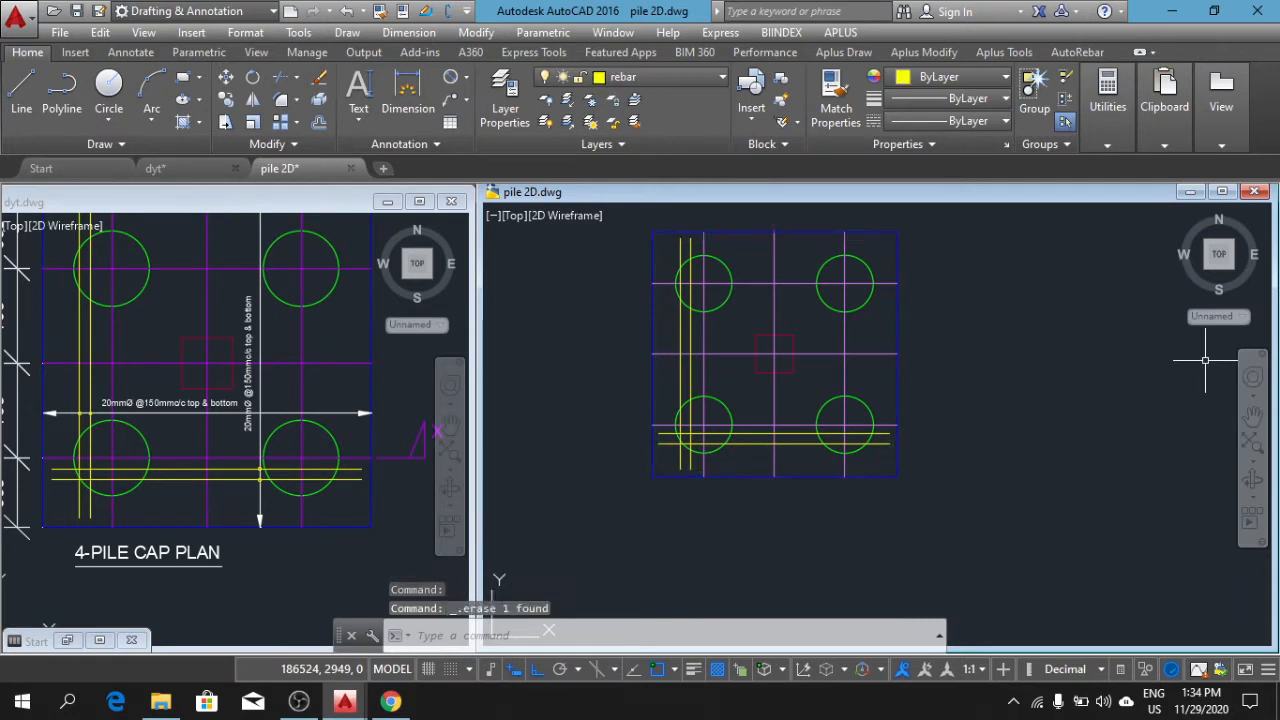
Step: Add a horizontal linear dimension across the cap's full width, with its dimension line just above the lower pile circles
scroll(692, 450, "up", 2)
scroll(726, 514, "up", 1)
middle_click_drag(726, 514, 725, 510)
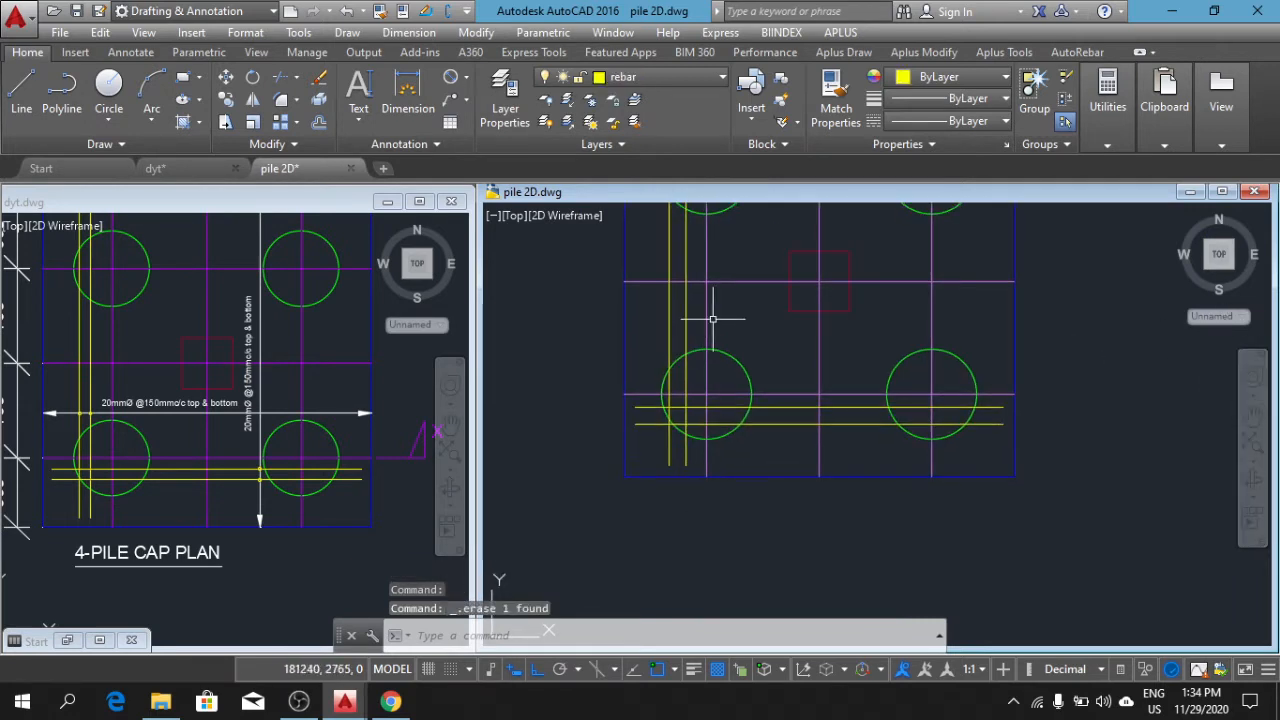
middle_click_drag(727, 335, 757, 398)
scroll(750, 375, "down", 2)
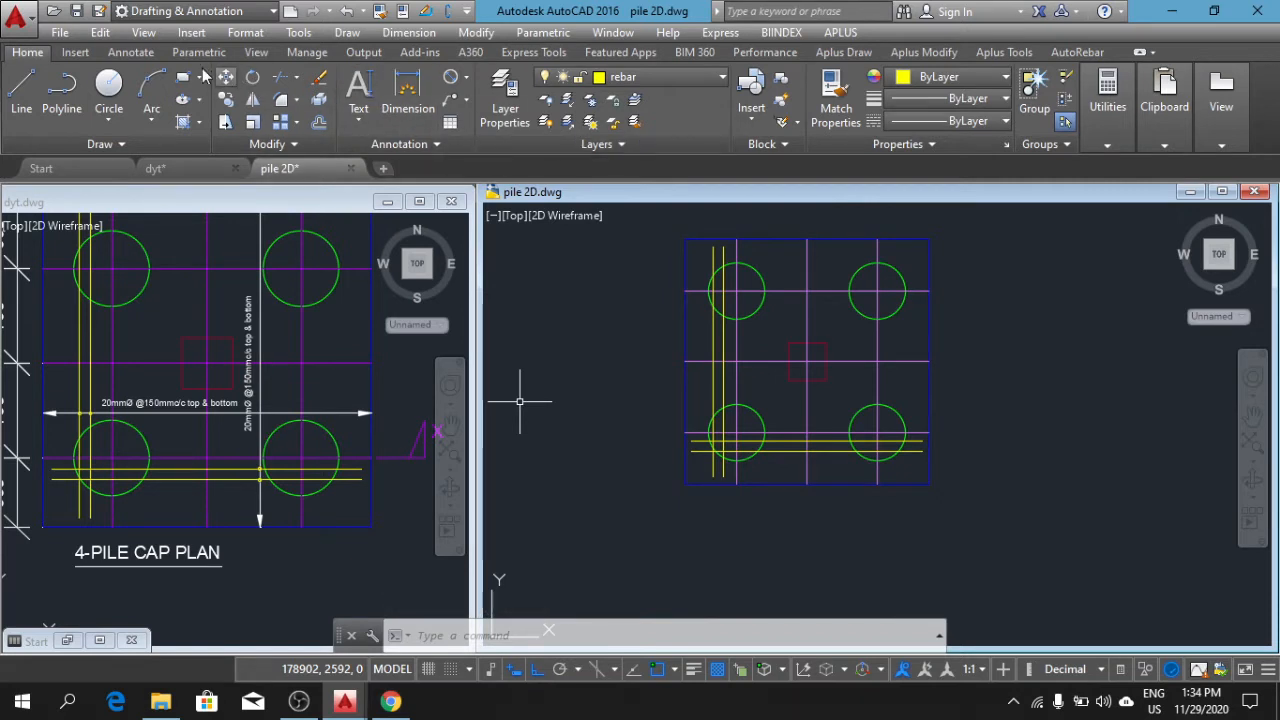
left_click(406, 90)
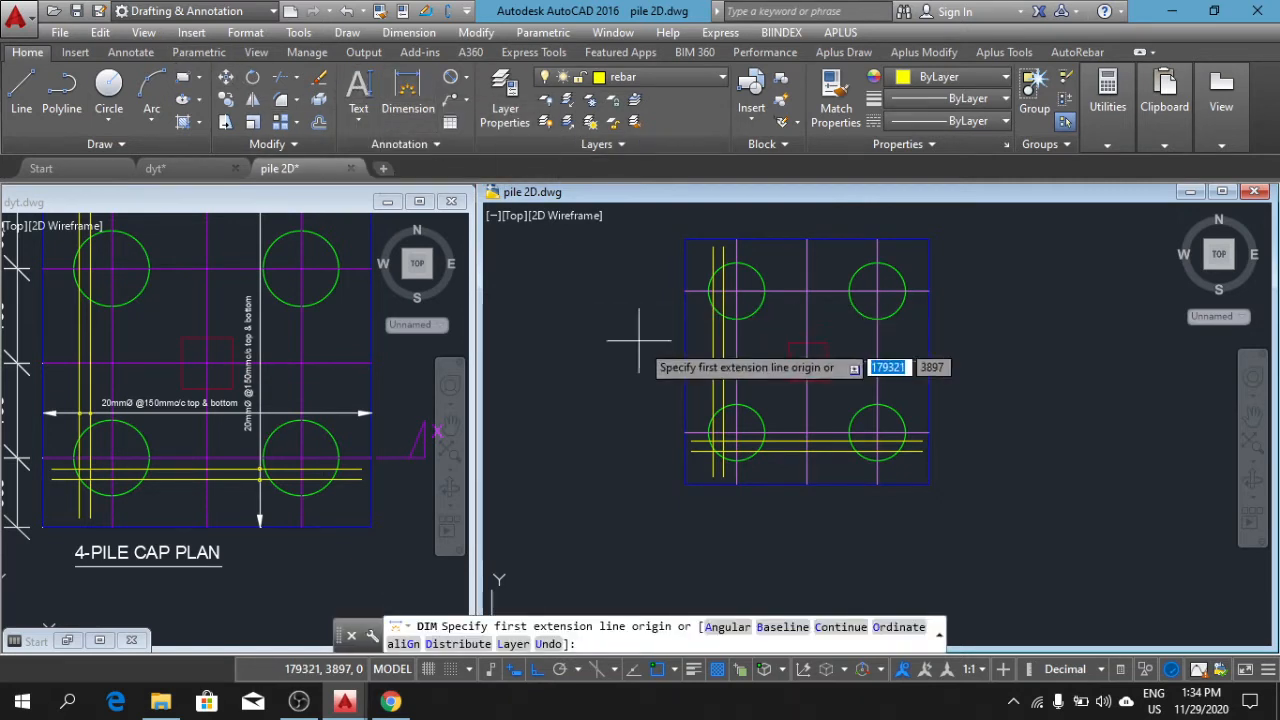
scroll(668, 398, "up", 4)
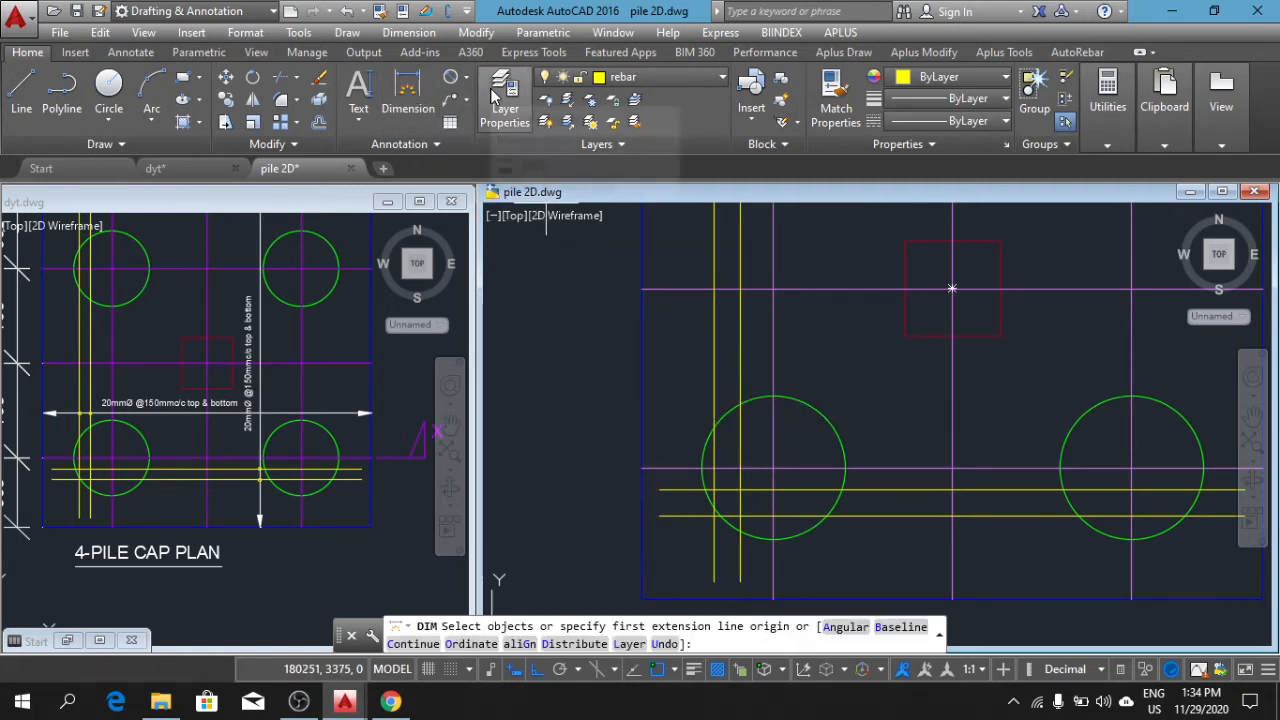
left_click(466, 80)
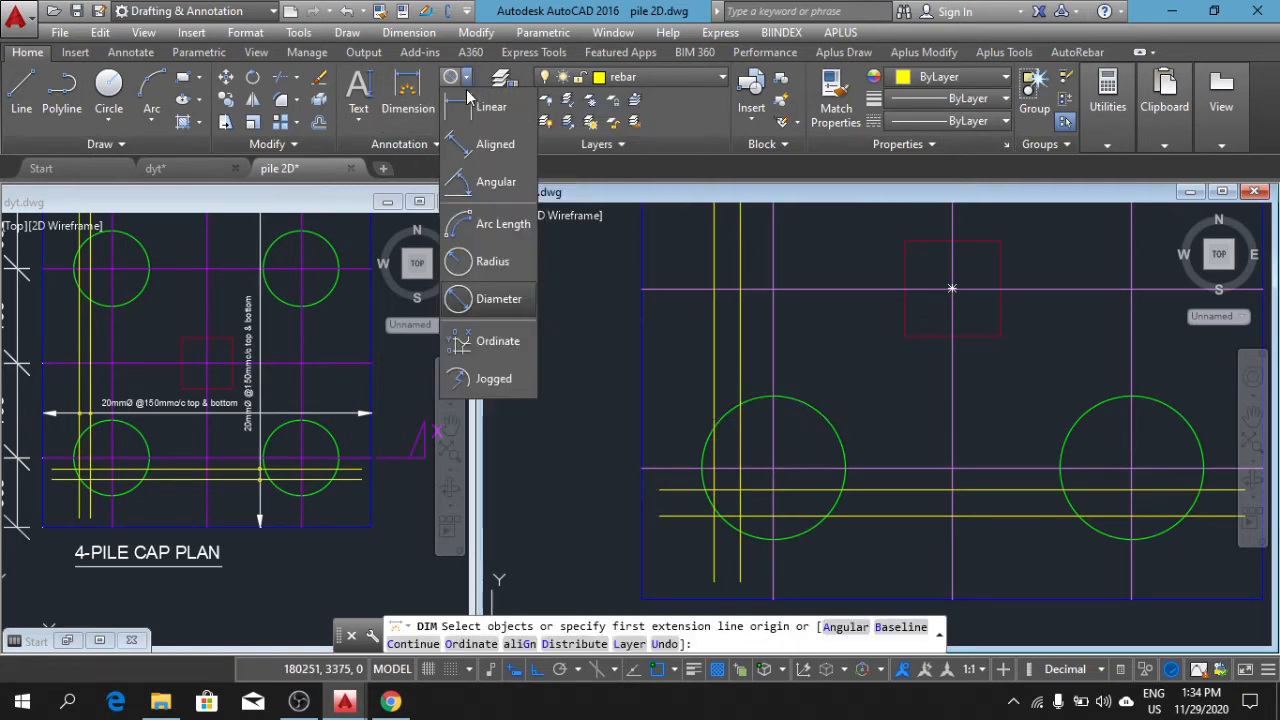
left_click(480, 107)
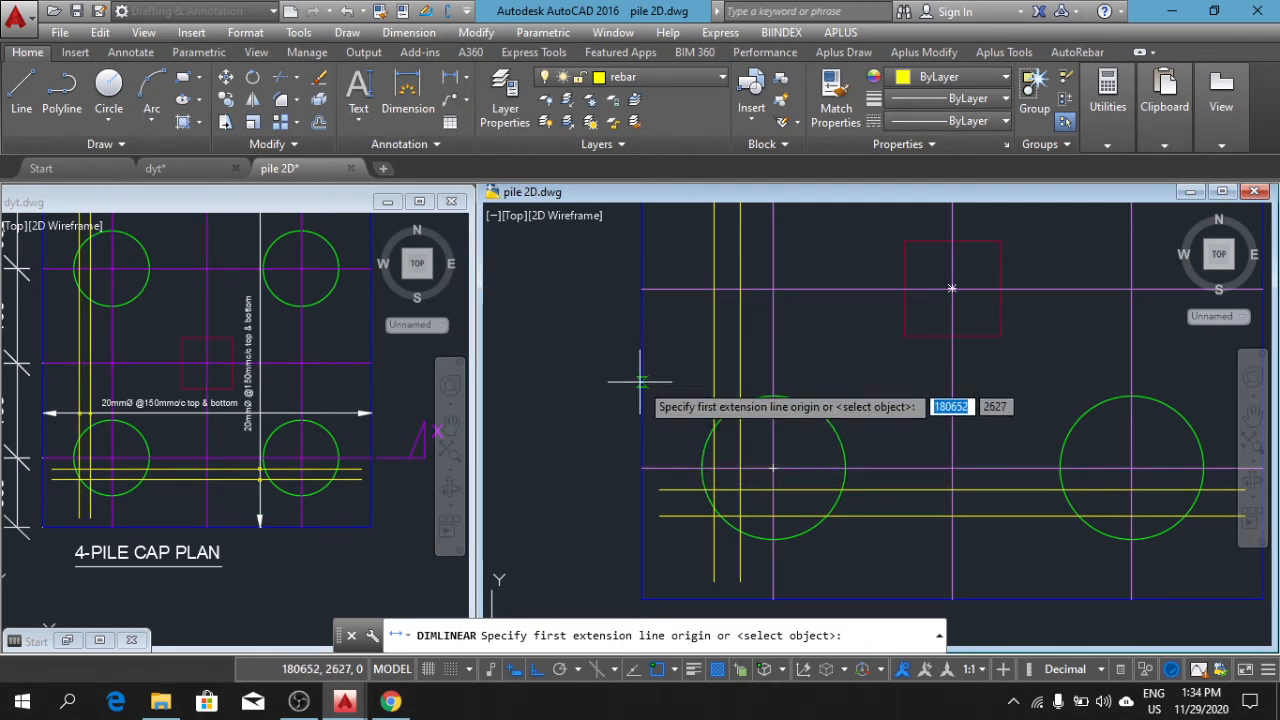
left_click(640, 381)
scroll(855, 370, "down", 4)
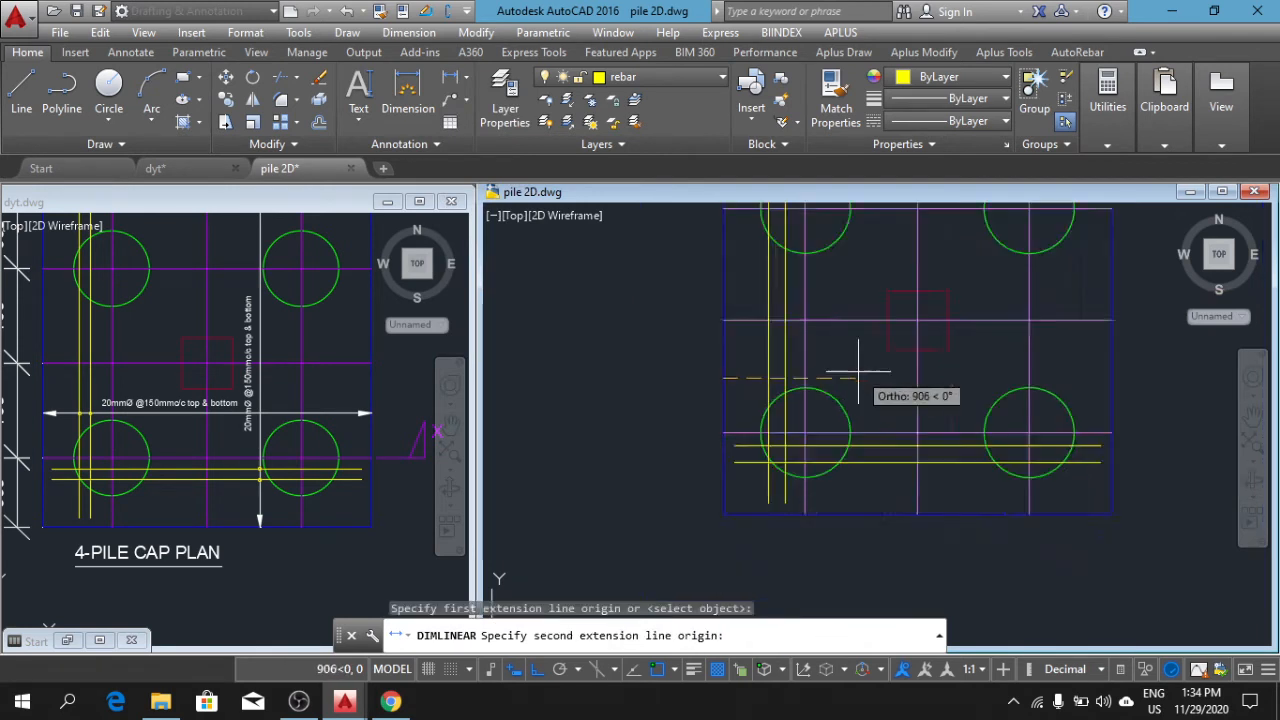
scroll(1016, 378, "up", 3)
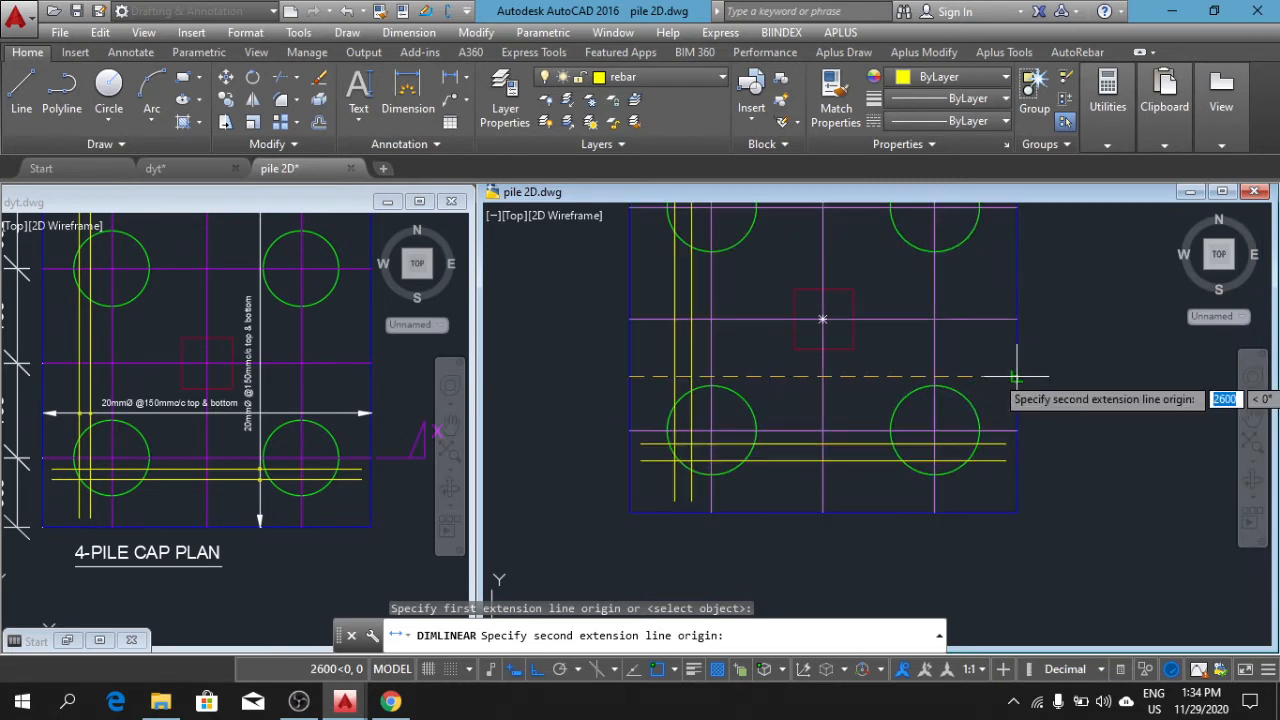
left_click(1016, 378)
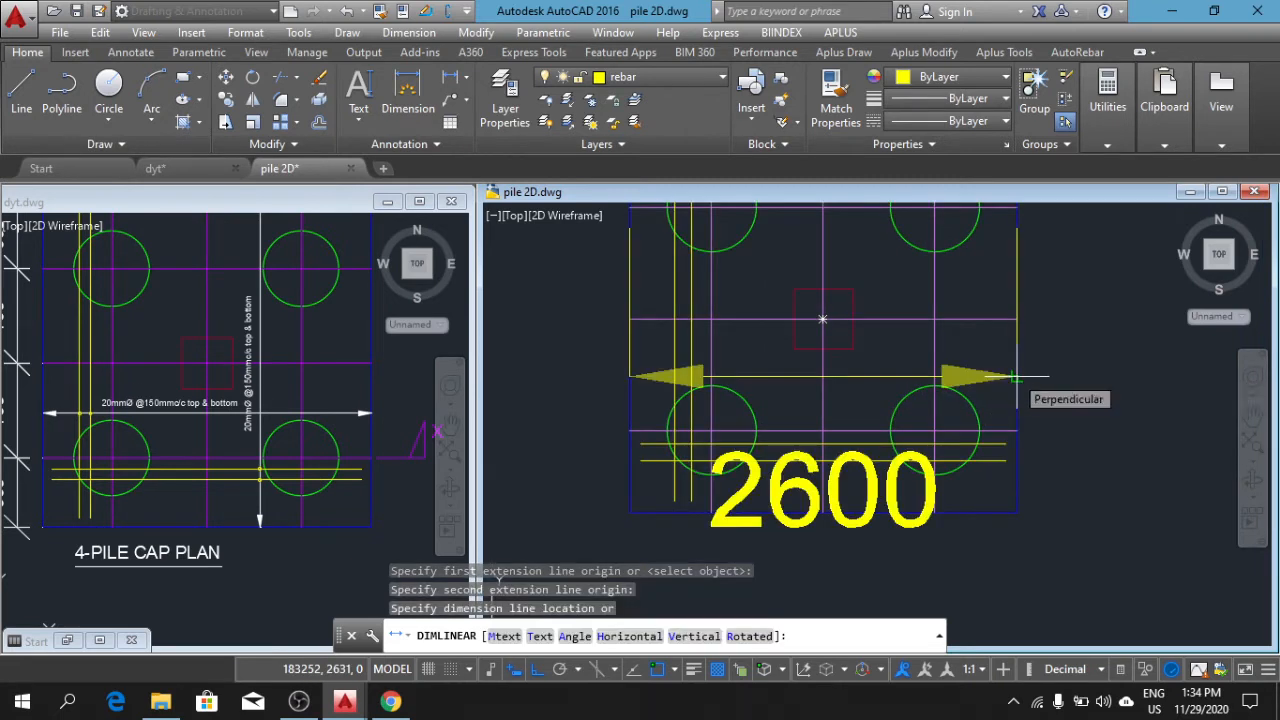
left_click(1016, 378)
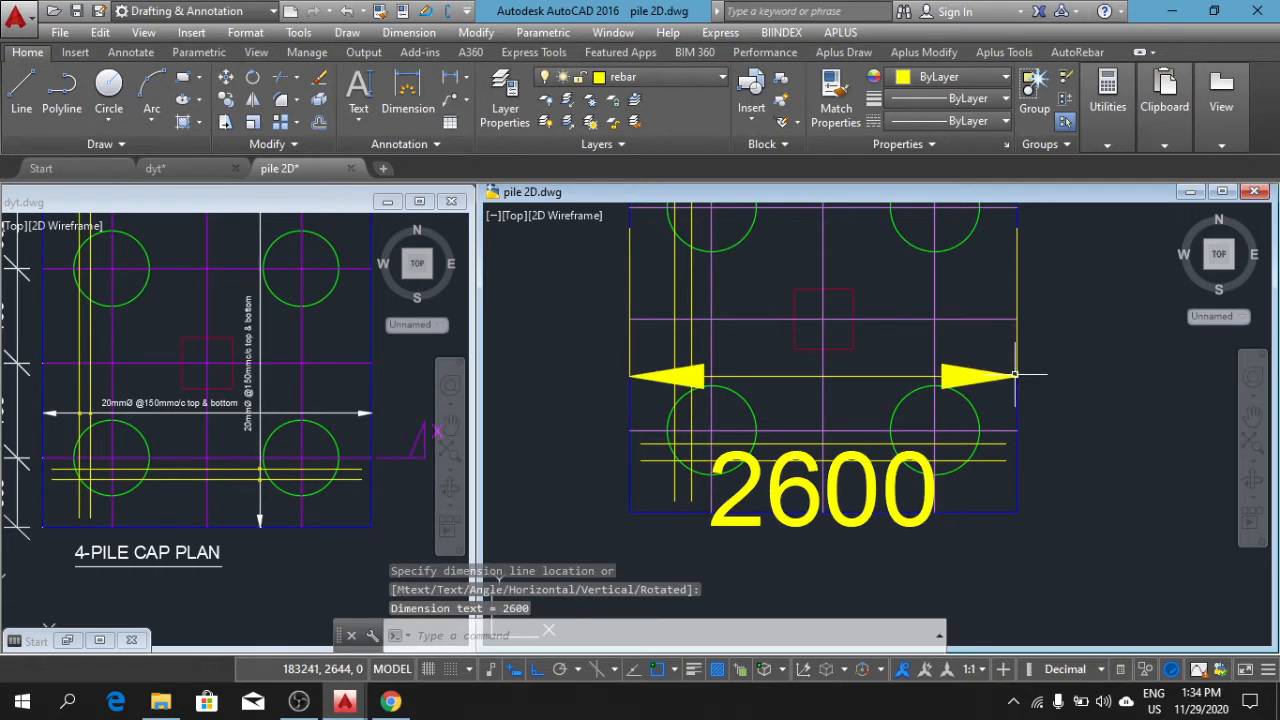
Step: Set the arrow size of the horizontal dimension across the cap to 200
middle_click_drag(727, 348, 695, 312)
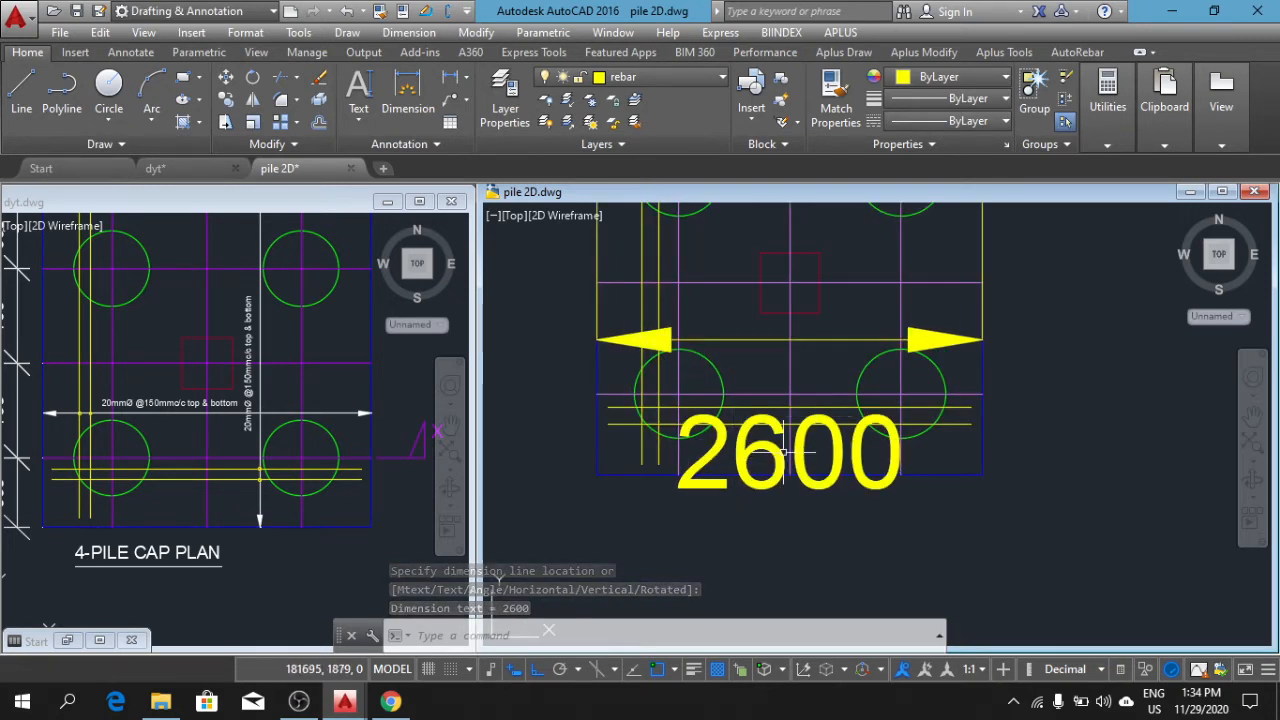
left_click(745, 462)
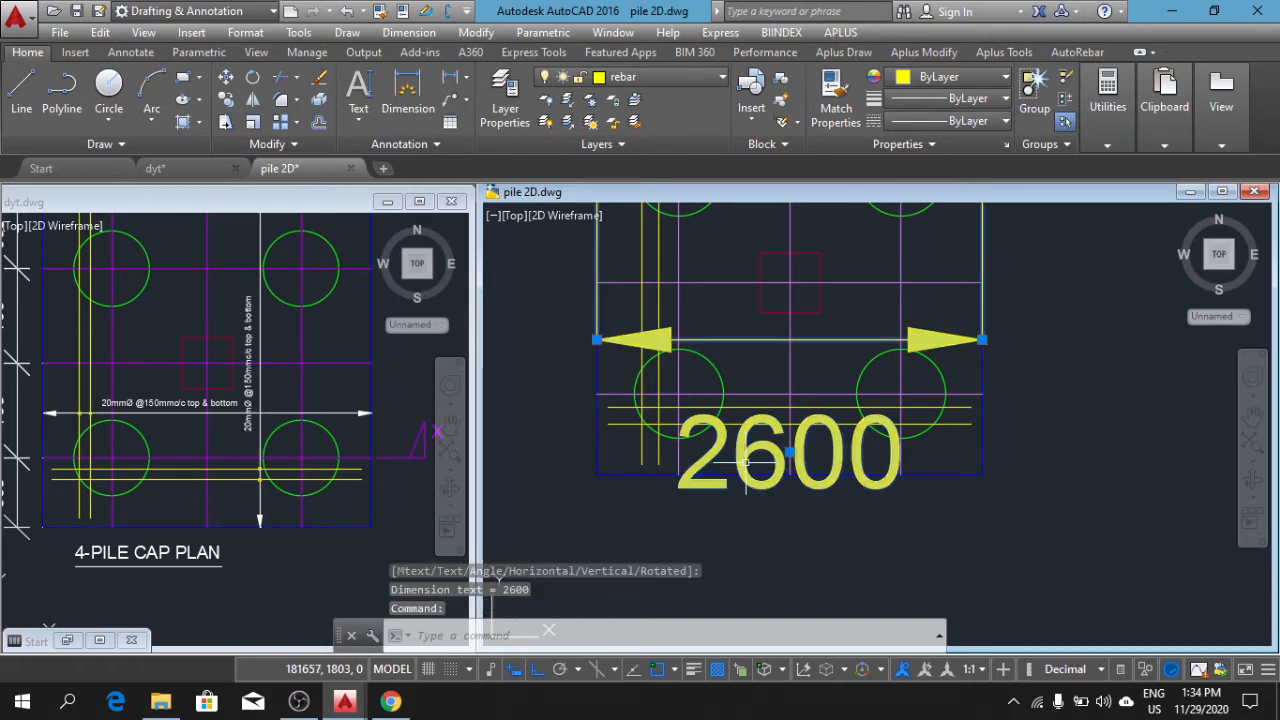
right_click(747, 462)
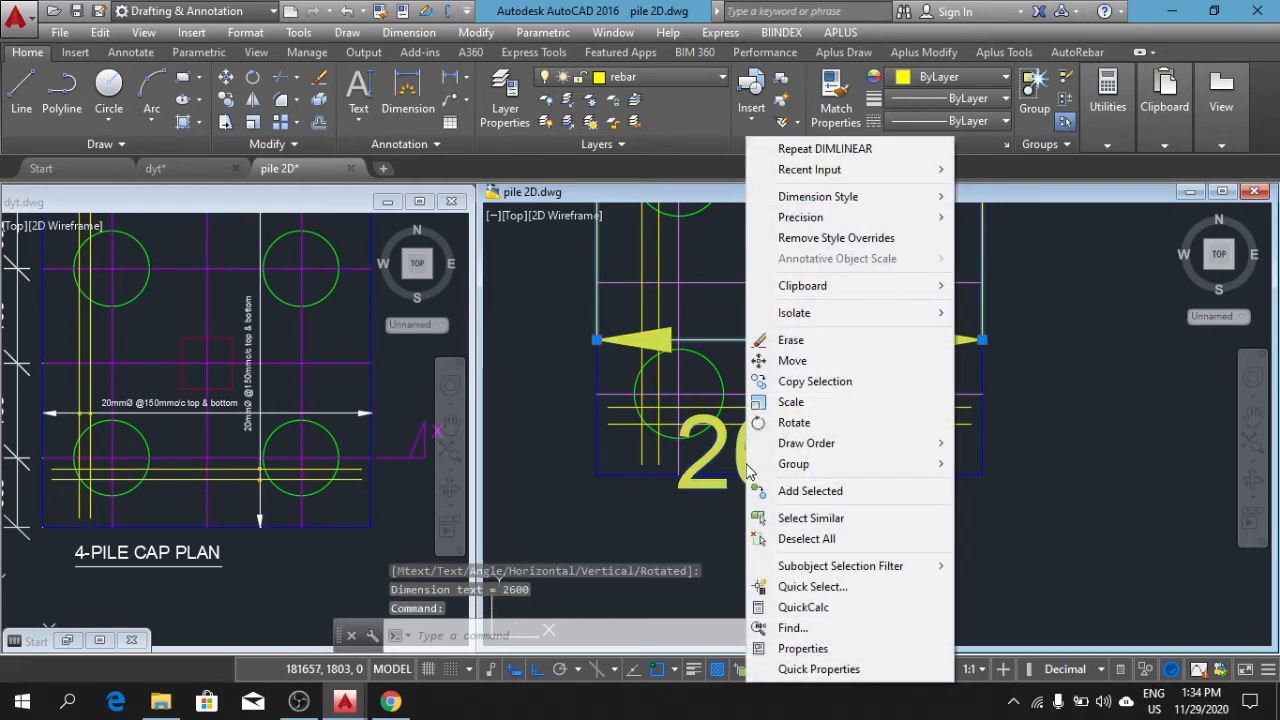
left_click(800, 649)
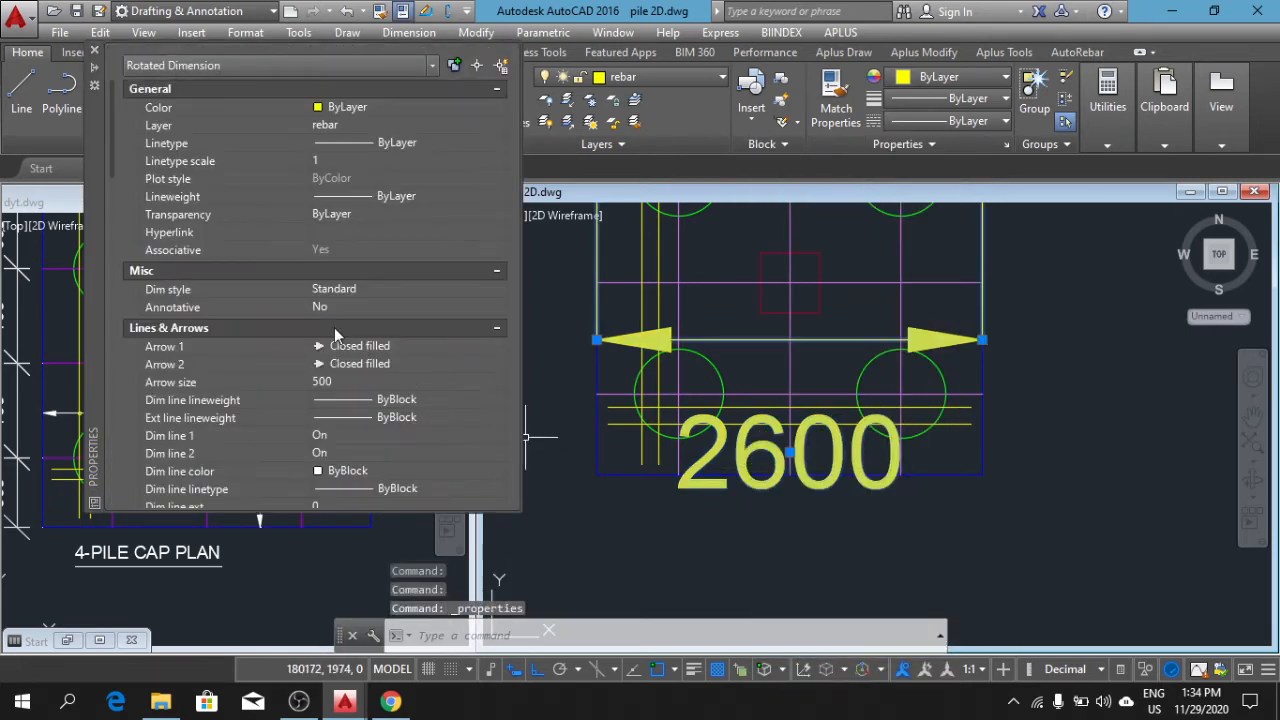
left_click(349, 380)
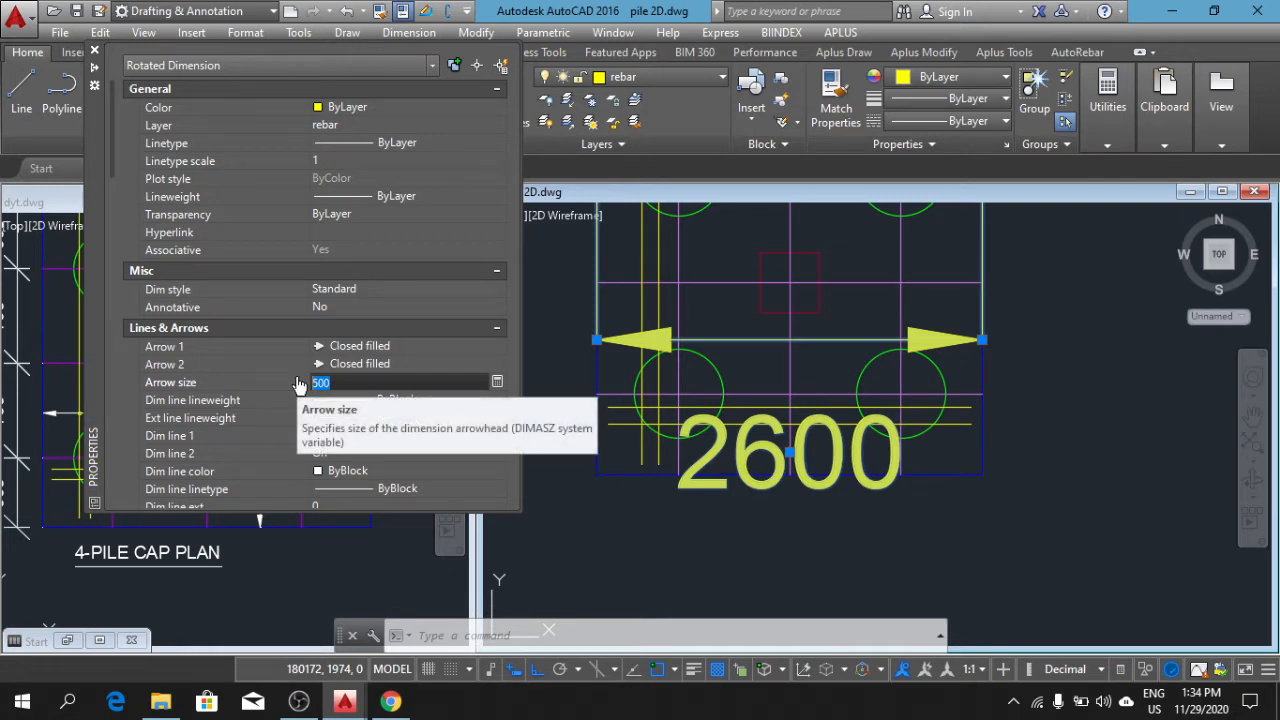
type("2")
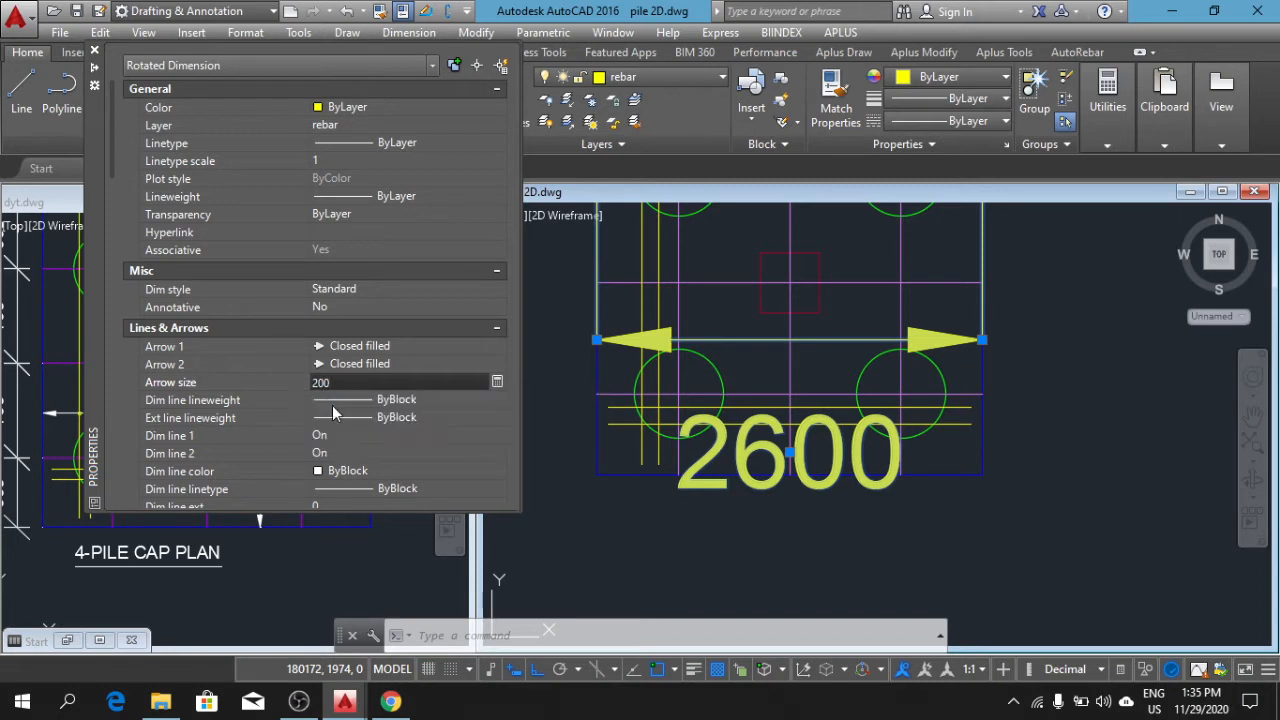
Step: Set the horizontal dimension's fixed extension line length to 100 and its extension beyond the dimension line to 100
scroll(382, 432, "down", 3)
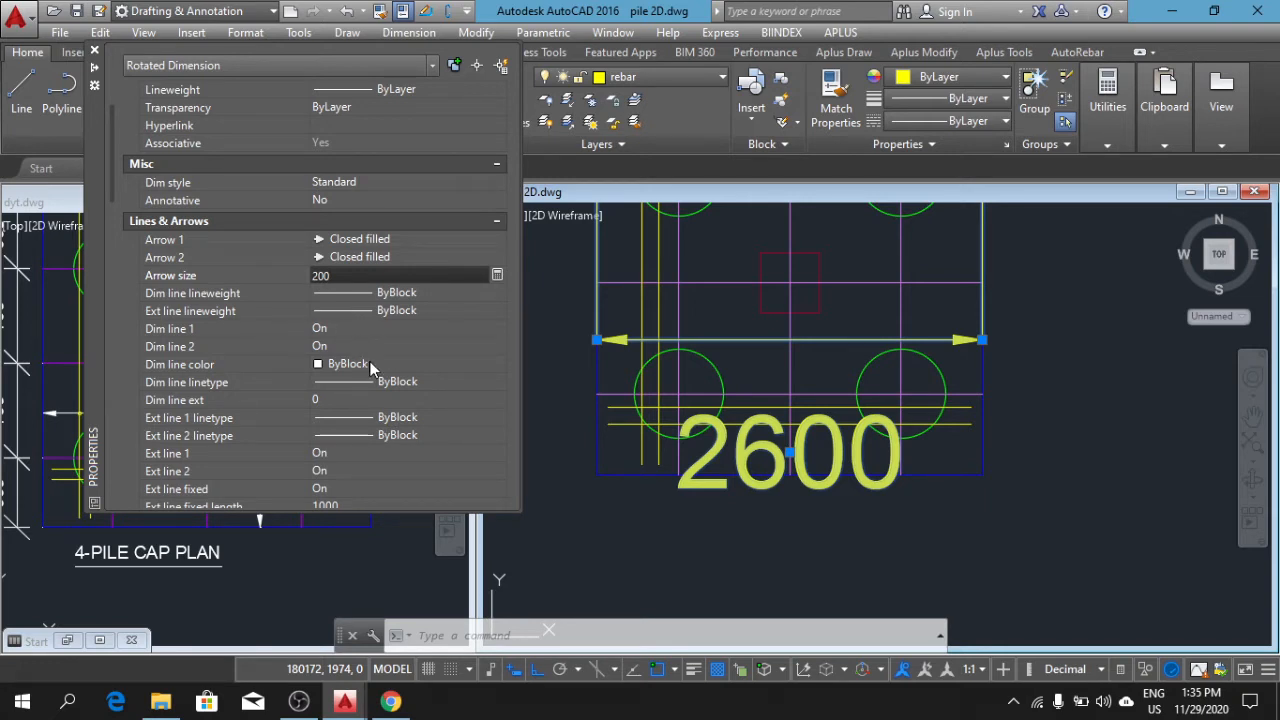
scroll(357, 422, "down", 3)
left_click(330, 395)
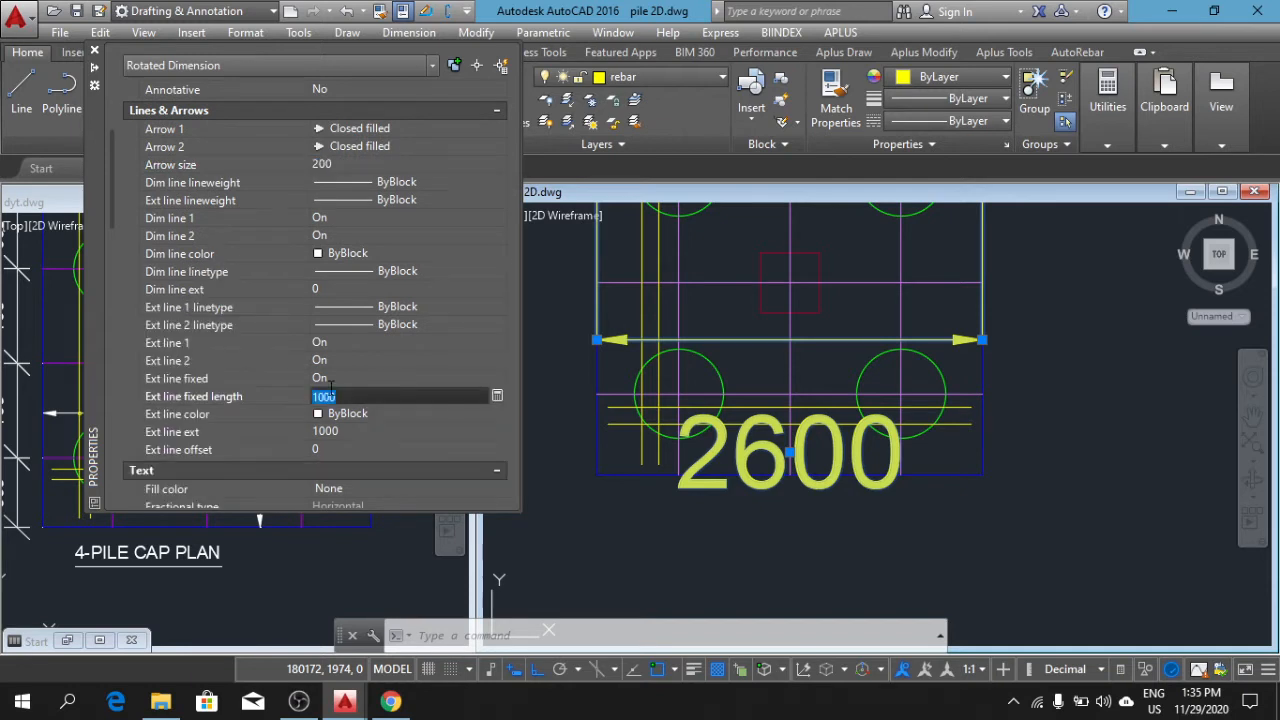
type("100")
left_click(346, 432)
type("10")
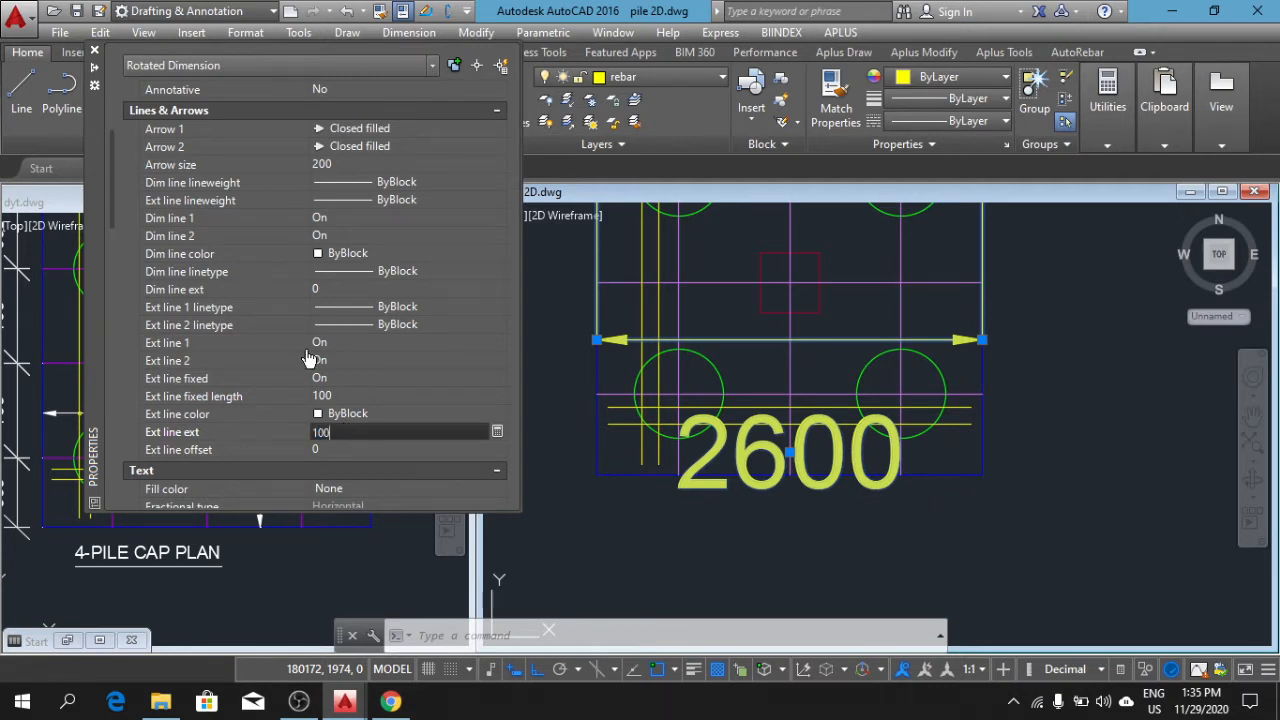
type("0")
Step: Set the horizontal dimension's text height to 100 and its text offset to 100, and deselect the dimension
scroll(378, 331, "down", 2)
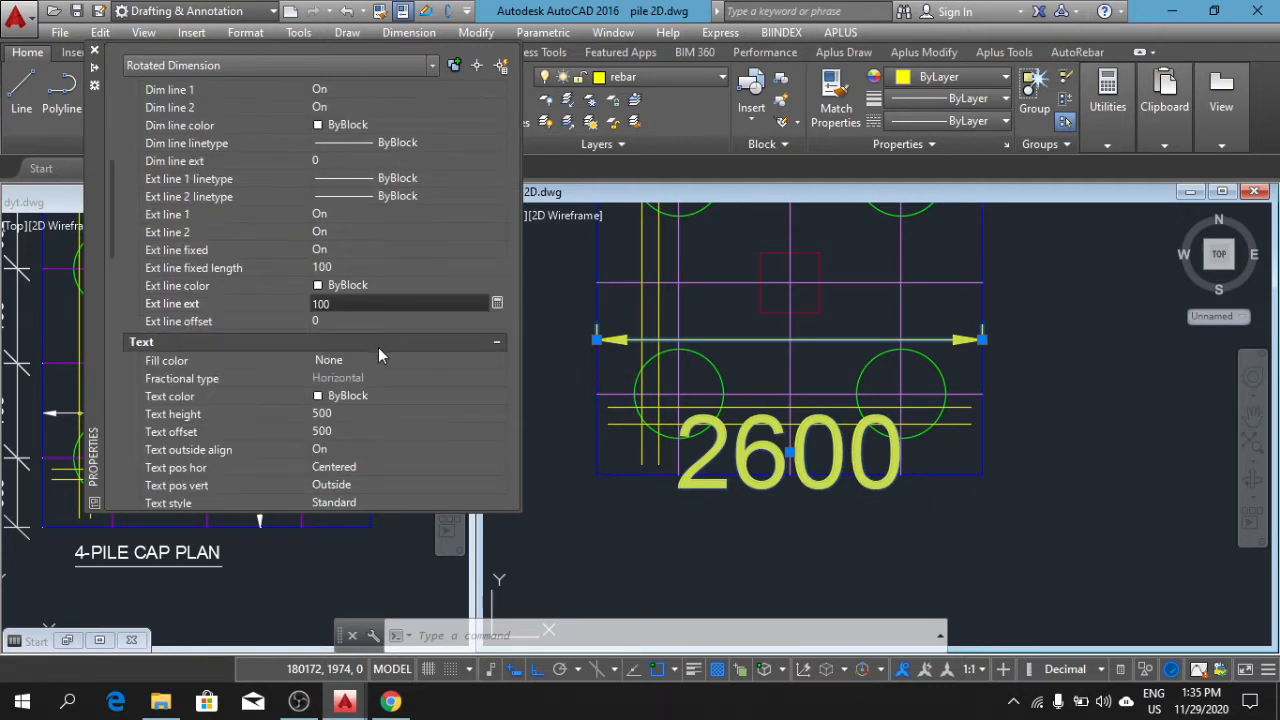
left_click(367, 413)
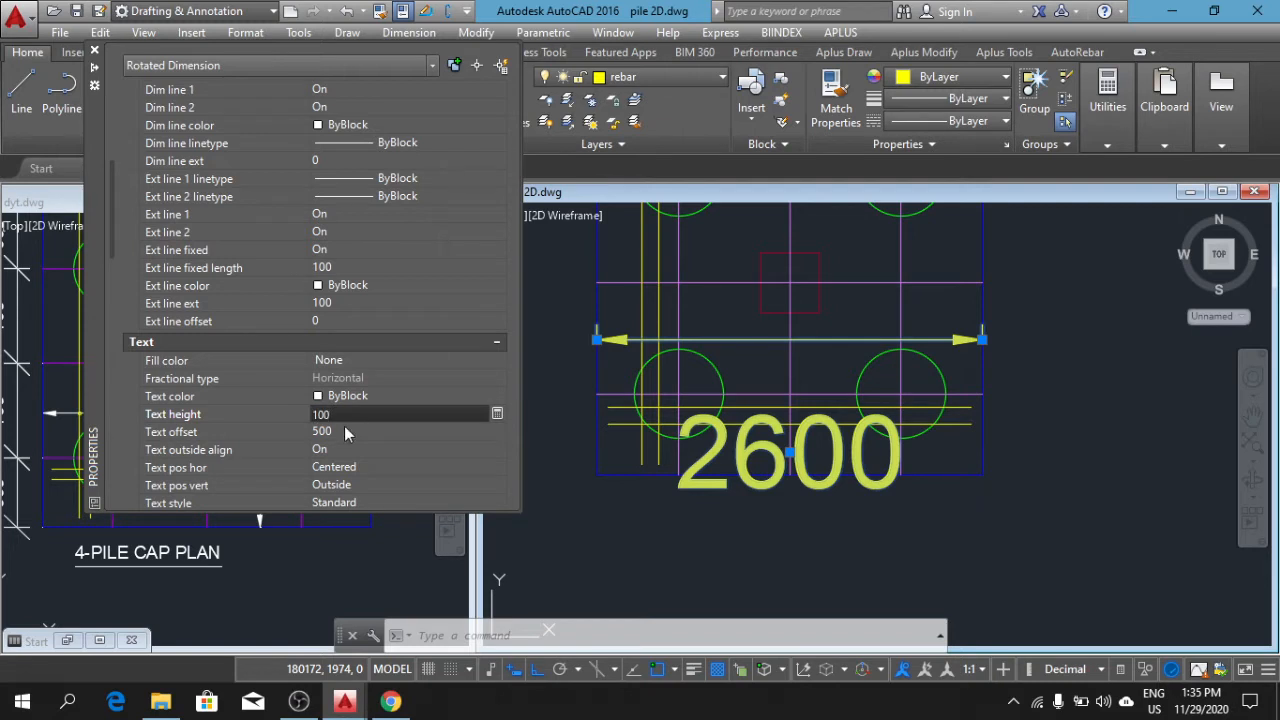
type("100")
left_click(344, 433)
type("1")
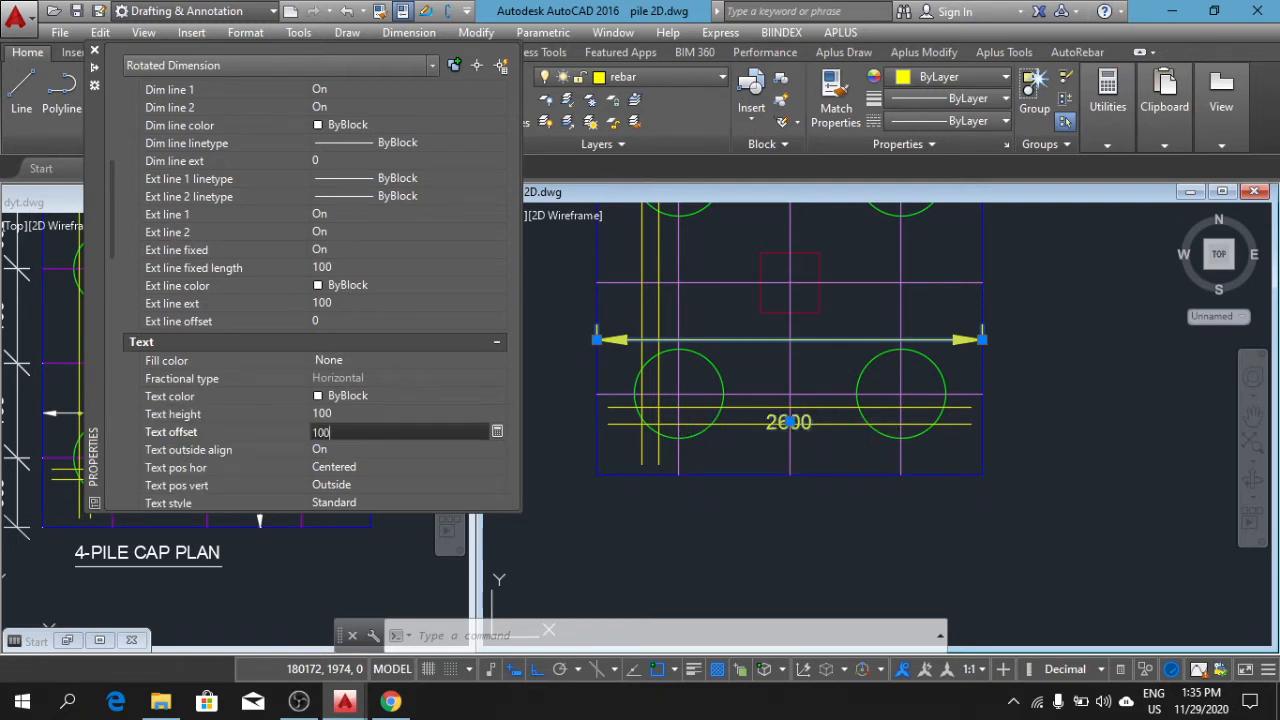
type("00")
scroll(290, 425, "down", 4)
key("Return")
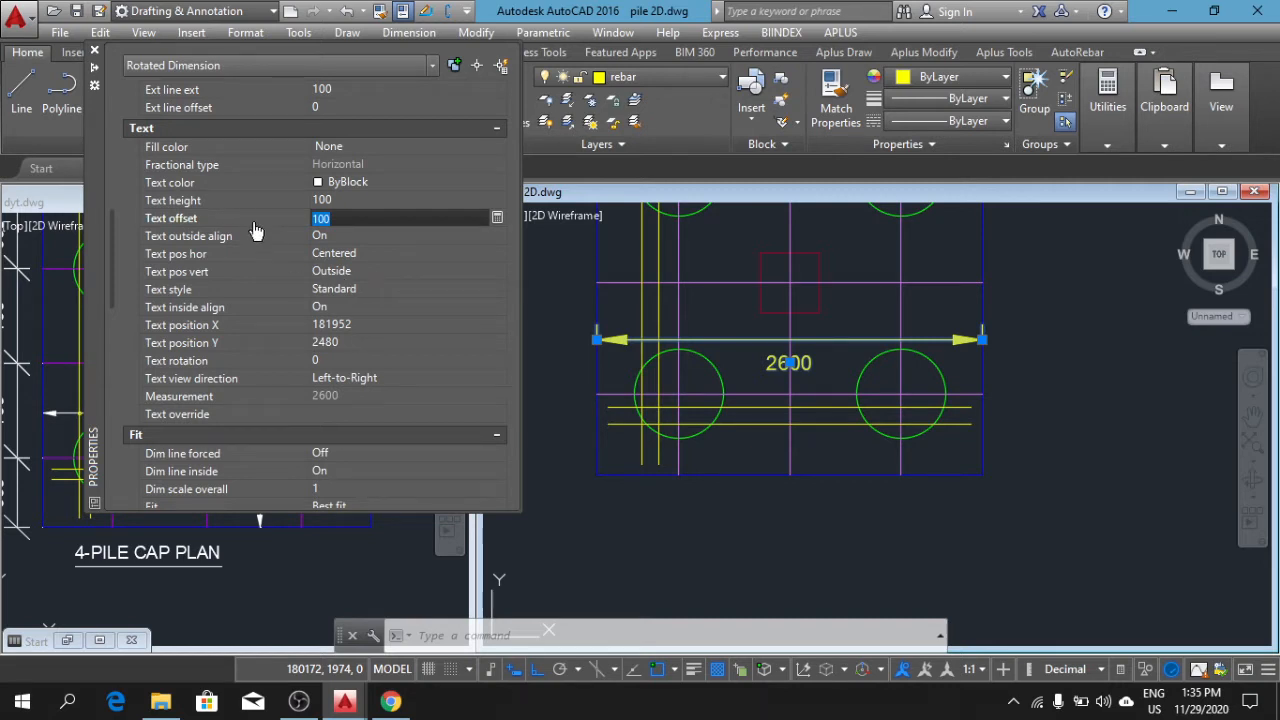
left_click(95, 52)
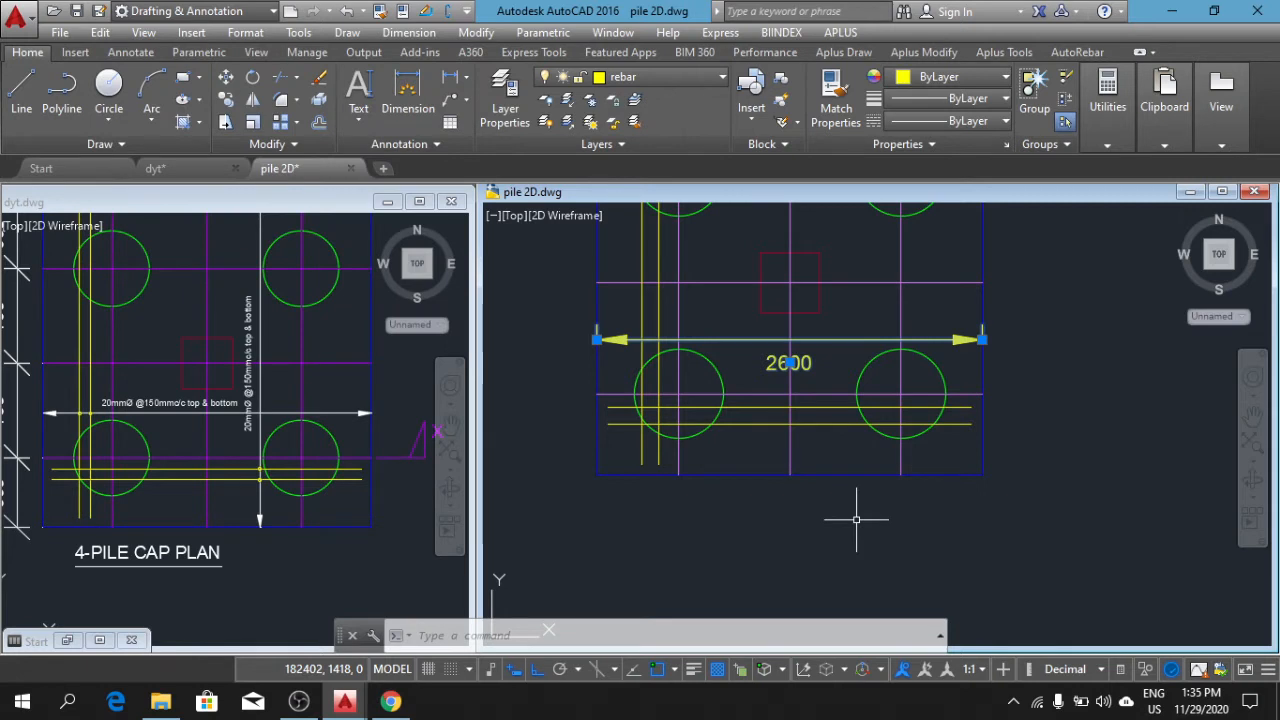
key("Escape")
Step: Reopen the horizontal dimension's properties, try a text height of 50, and settle on a text height of 70
scroll(829, 357, "up", 3)
scroll(827, 408, "down", 3)
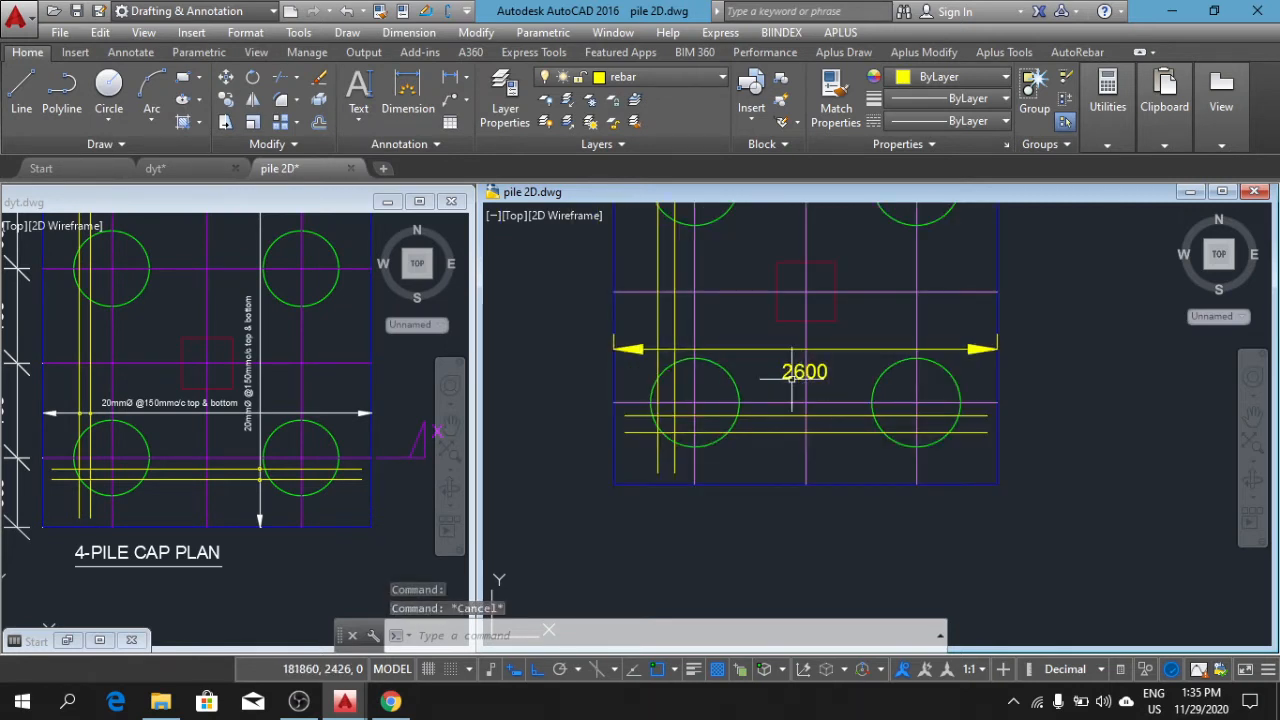
left_click(792, 378)
right_click(791, 384)
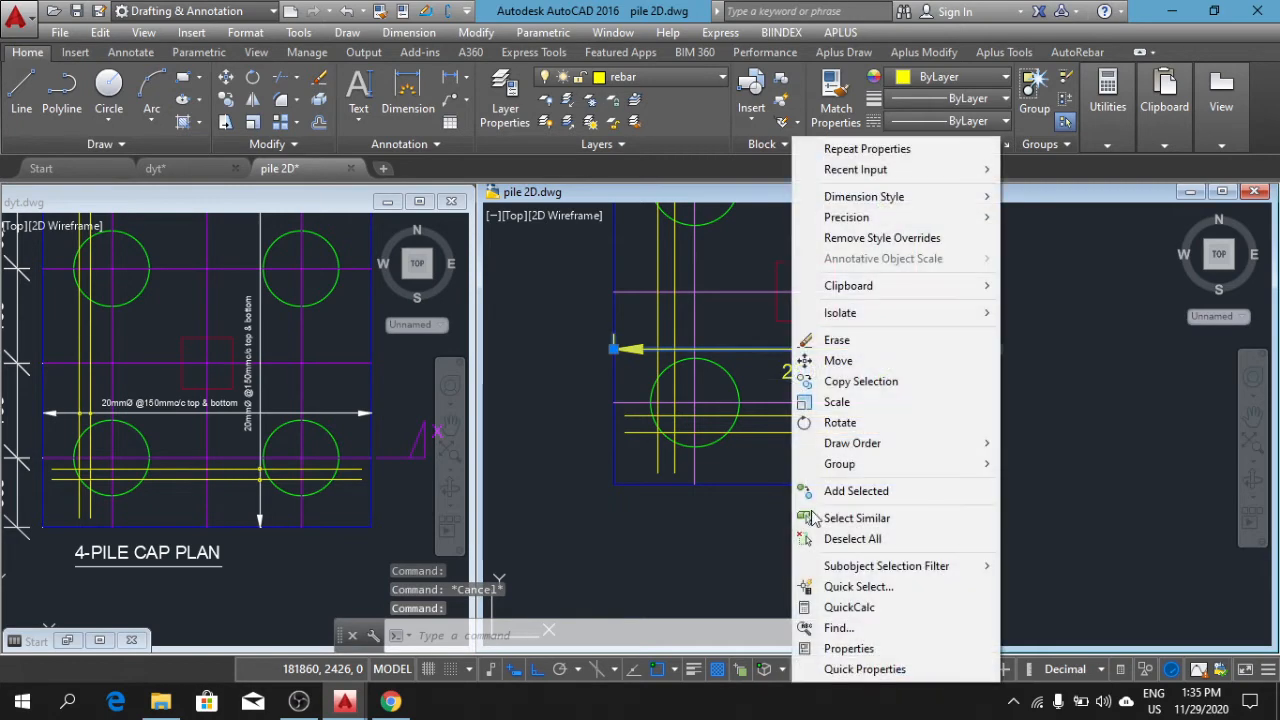
left_click(852, 648)
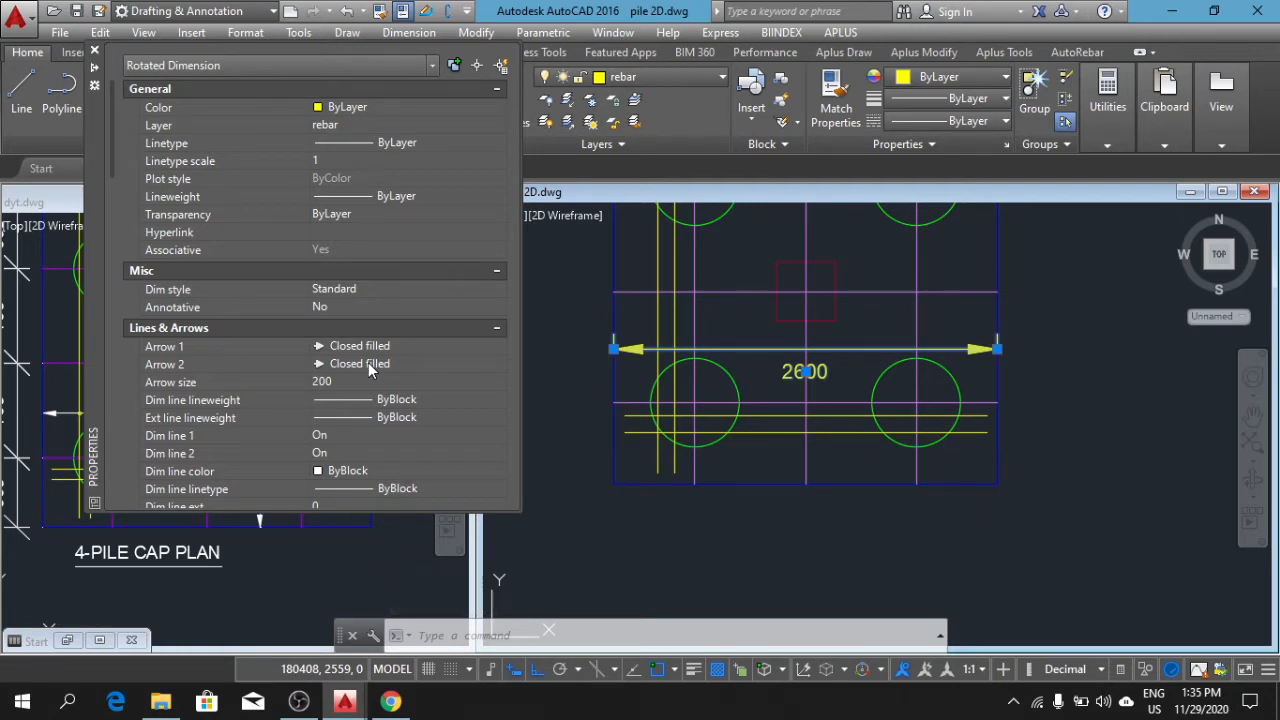
scroll(343, 189, "down", 6)
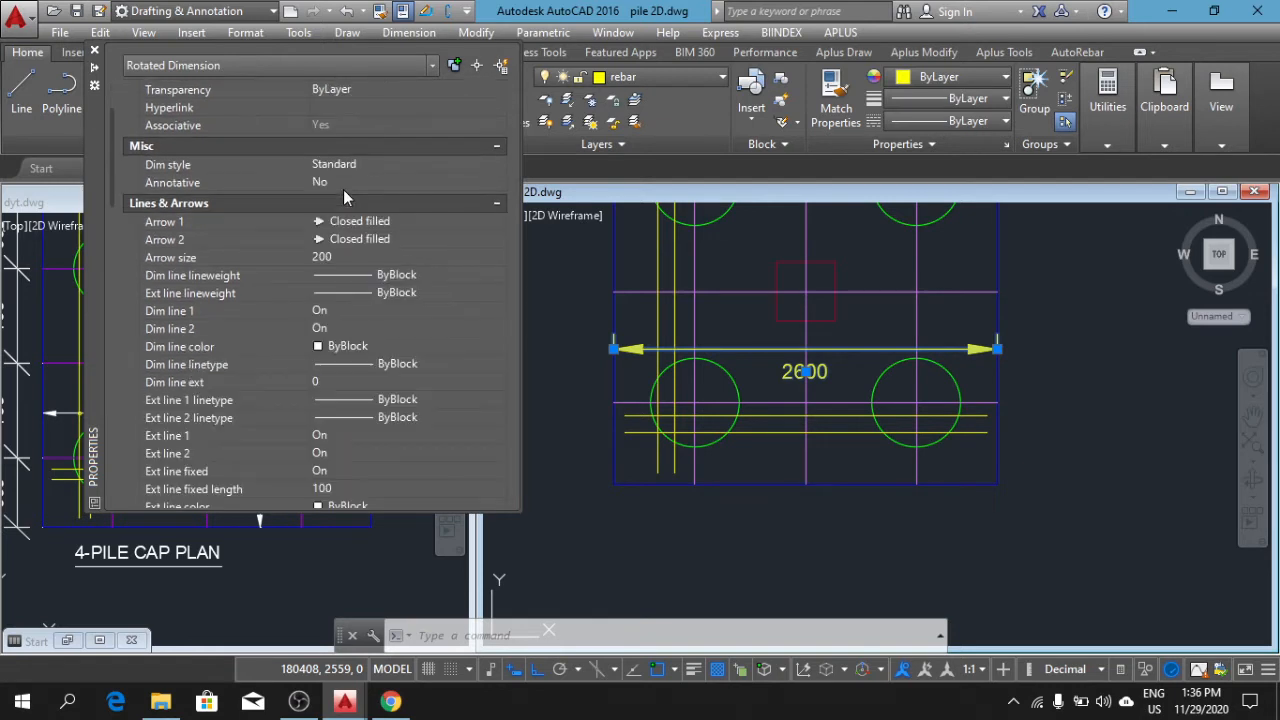
scroll(343, 195, "down", 2)
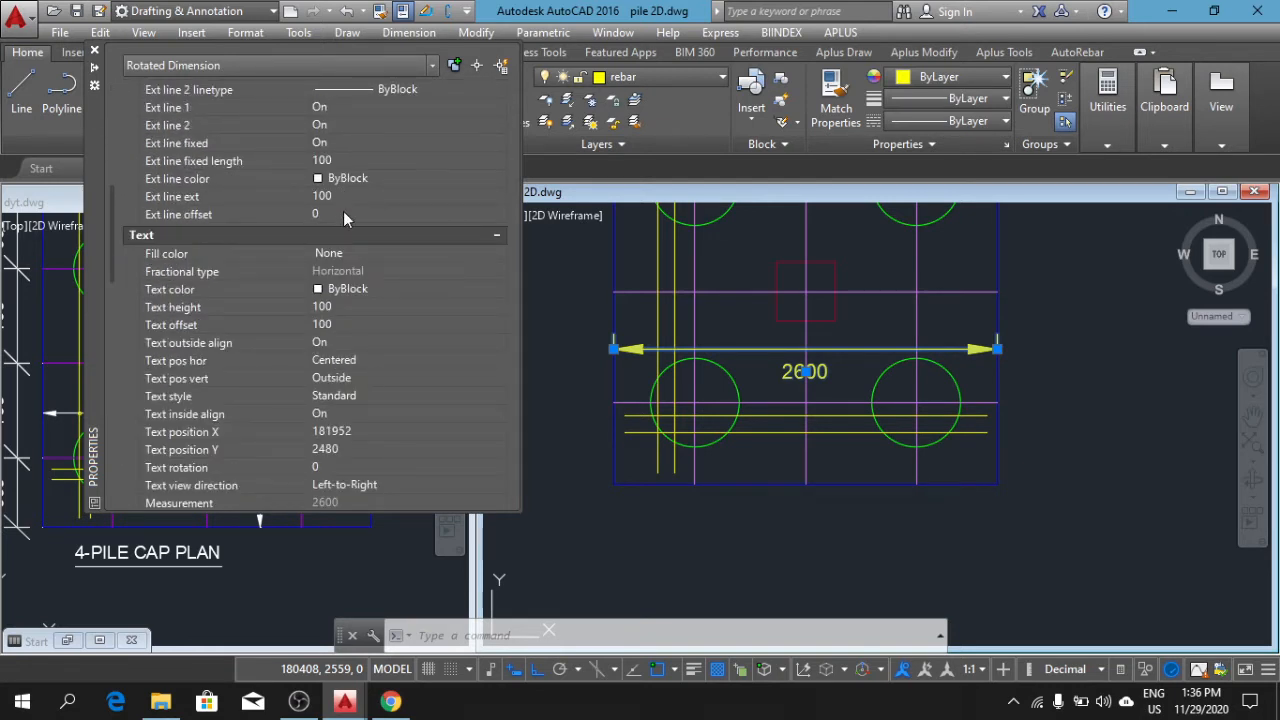
scroll(335, 232, "up", 8)
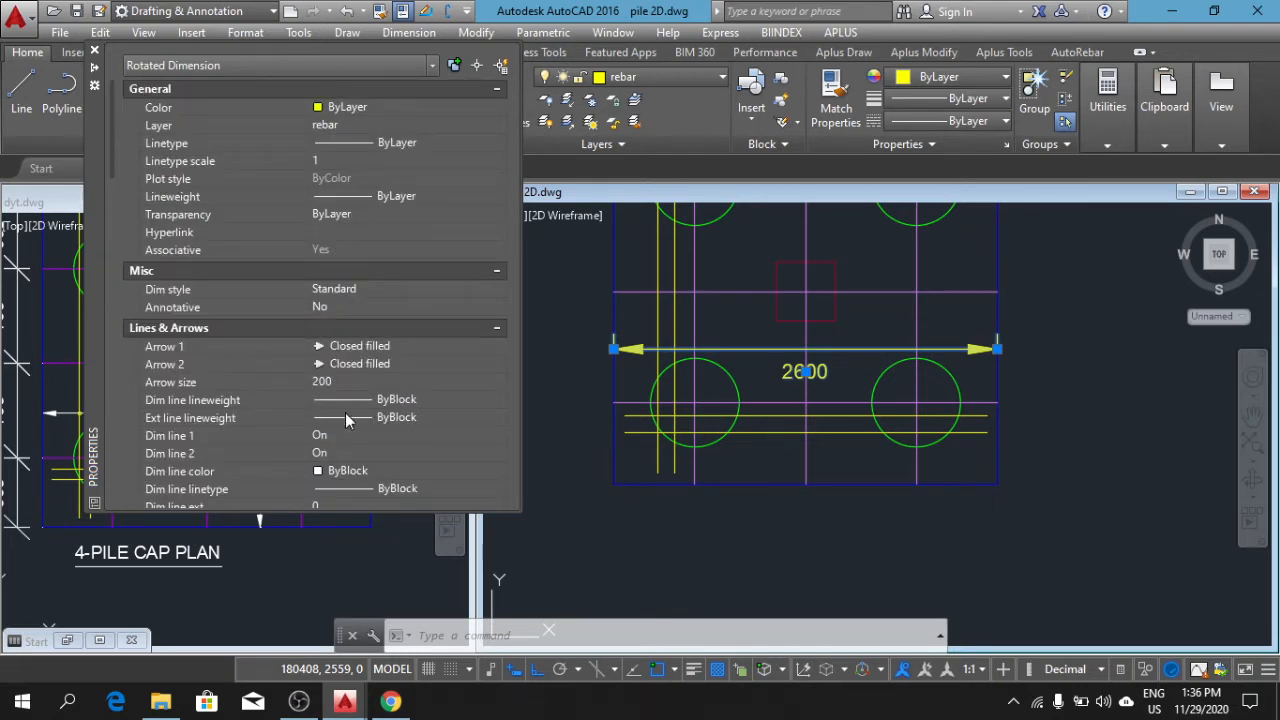
scroll(350, 398, "down", 2)
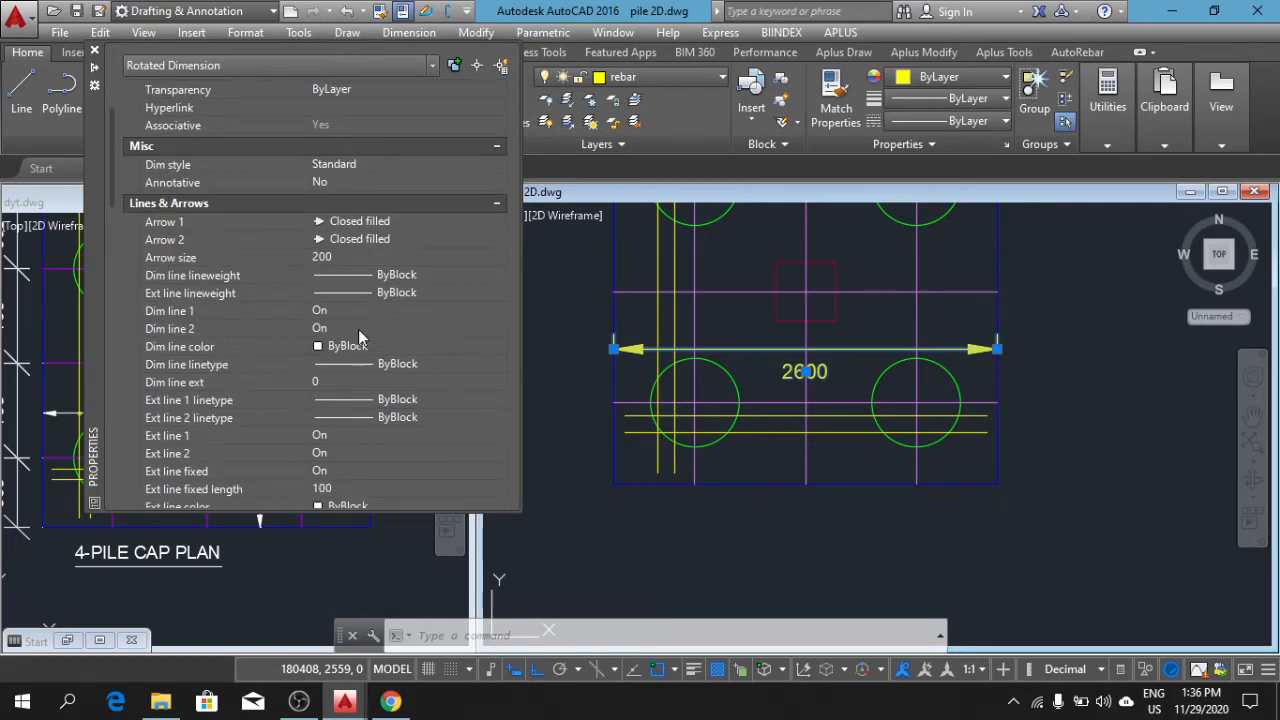
scroll(355, 318, "down", 2)
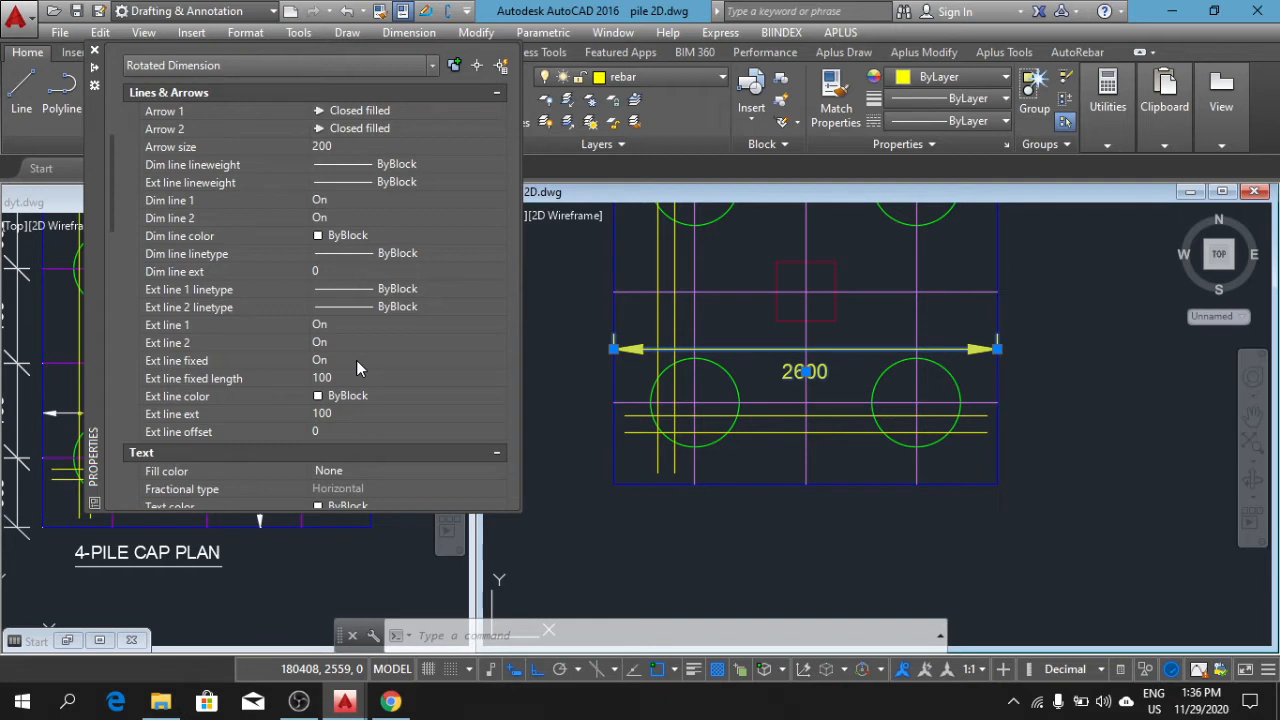
scroll(356, 383, "down", 2)
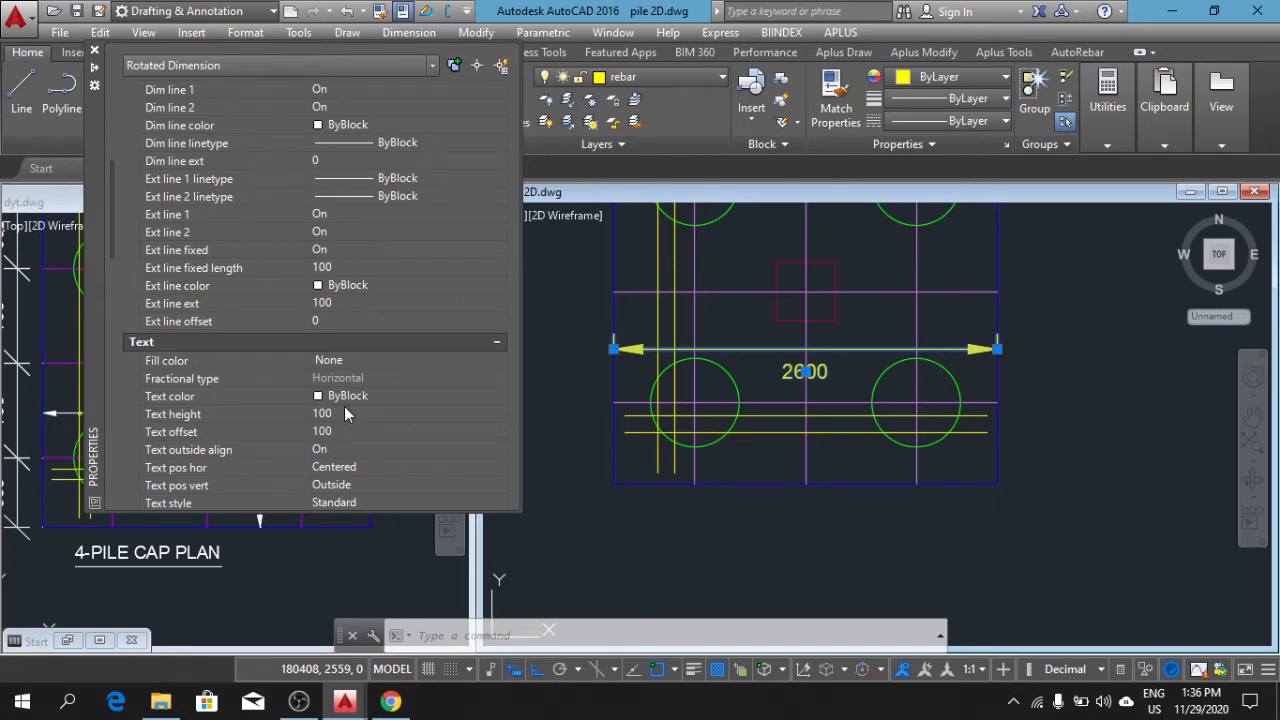
left_click(344, 410)
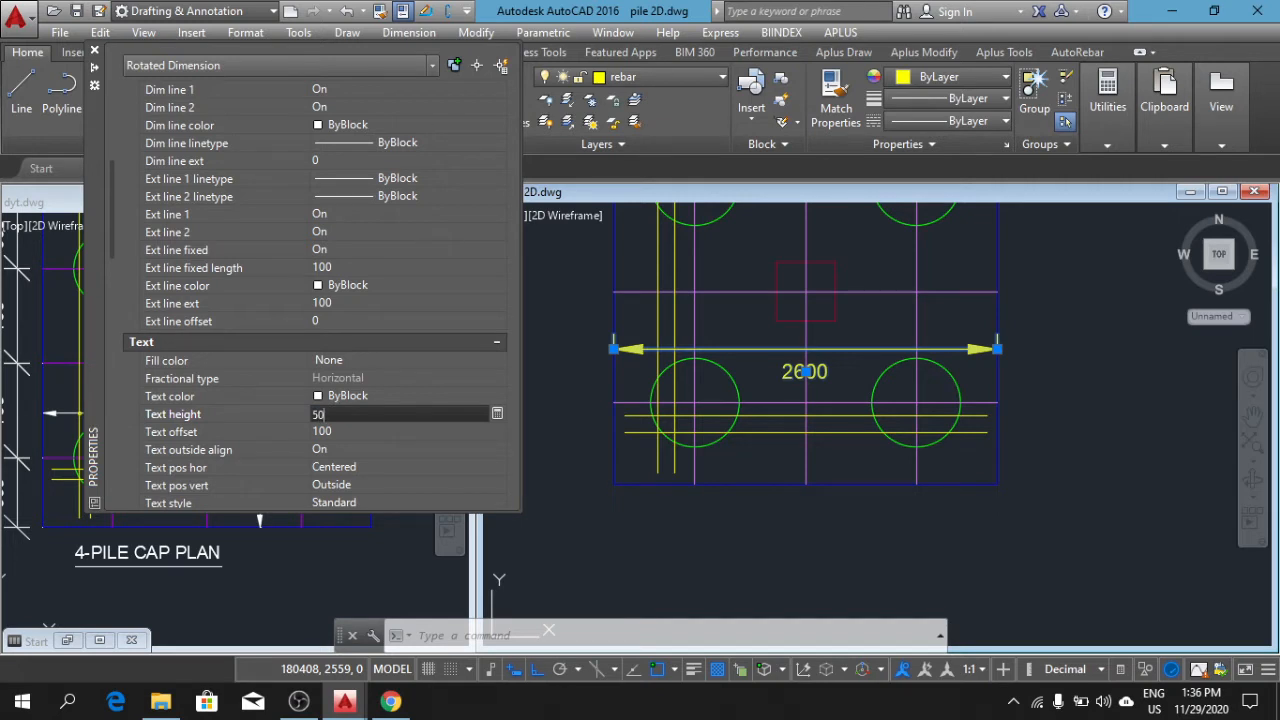
left_click(349, 446)
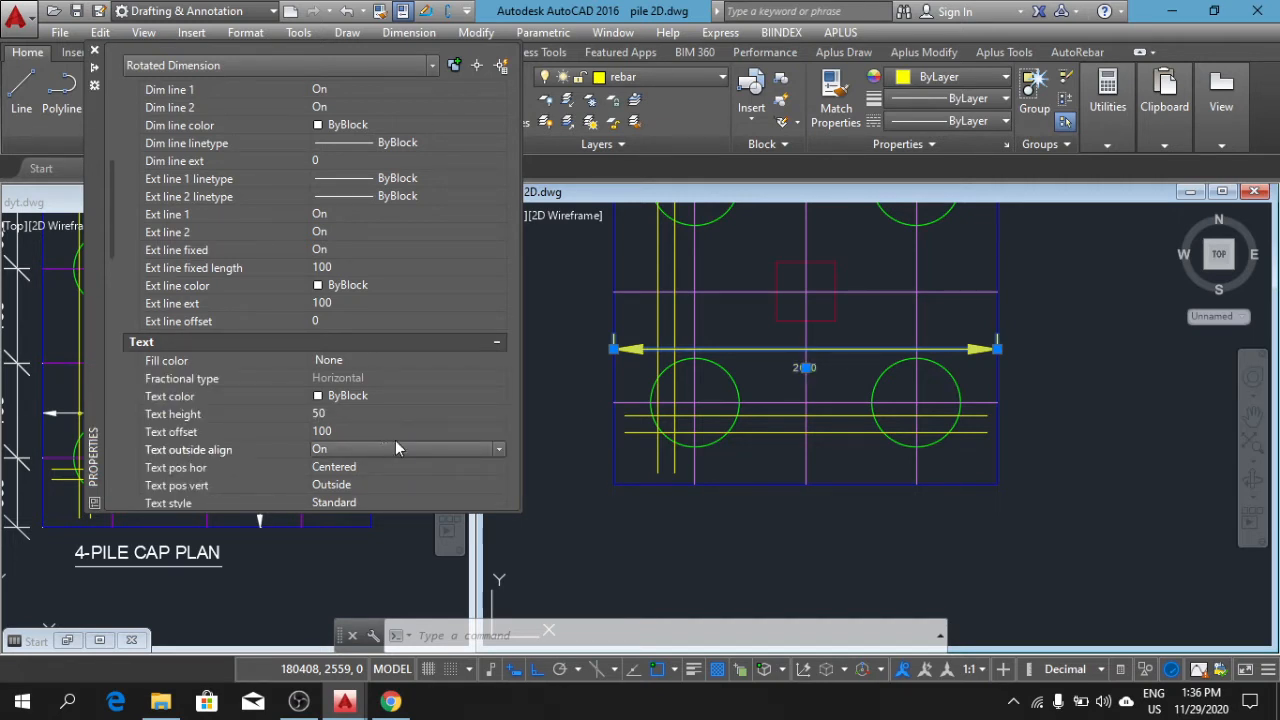
left_click(349, 413)
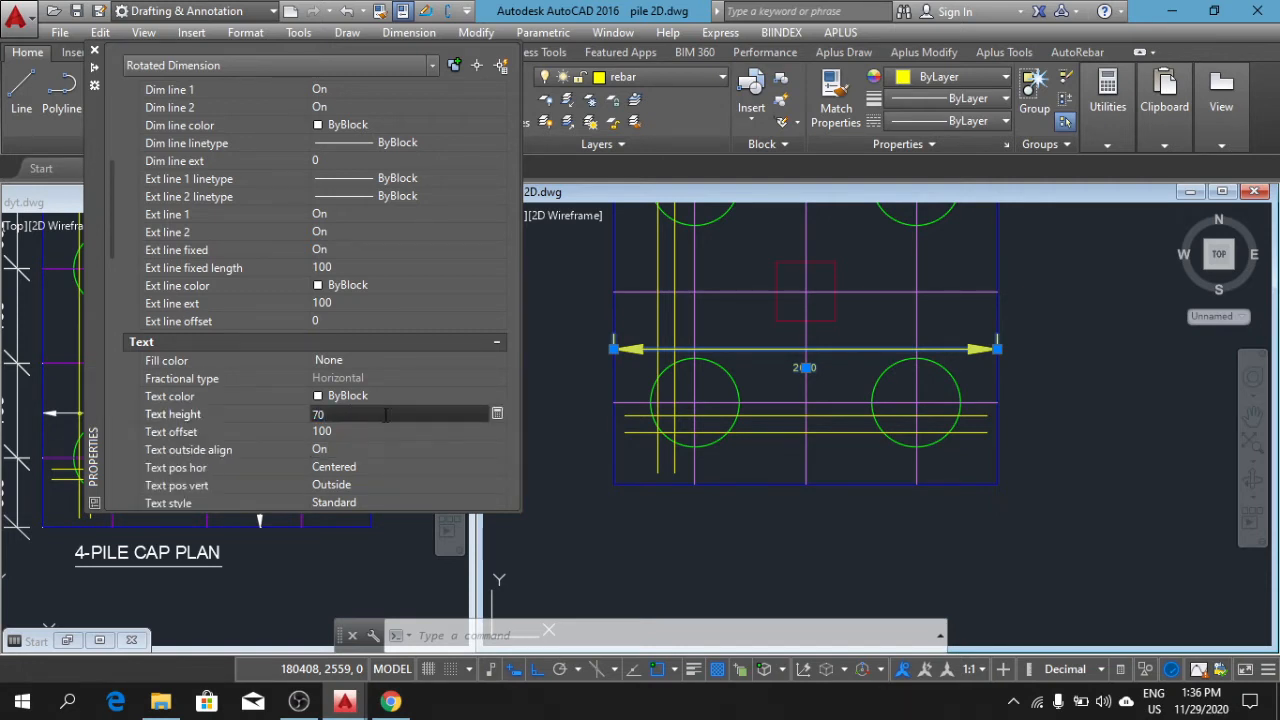
left_click(401, 450)
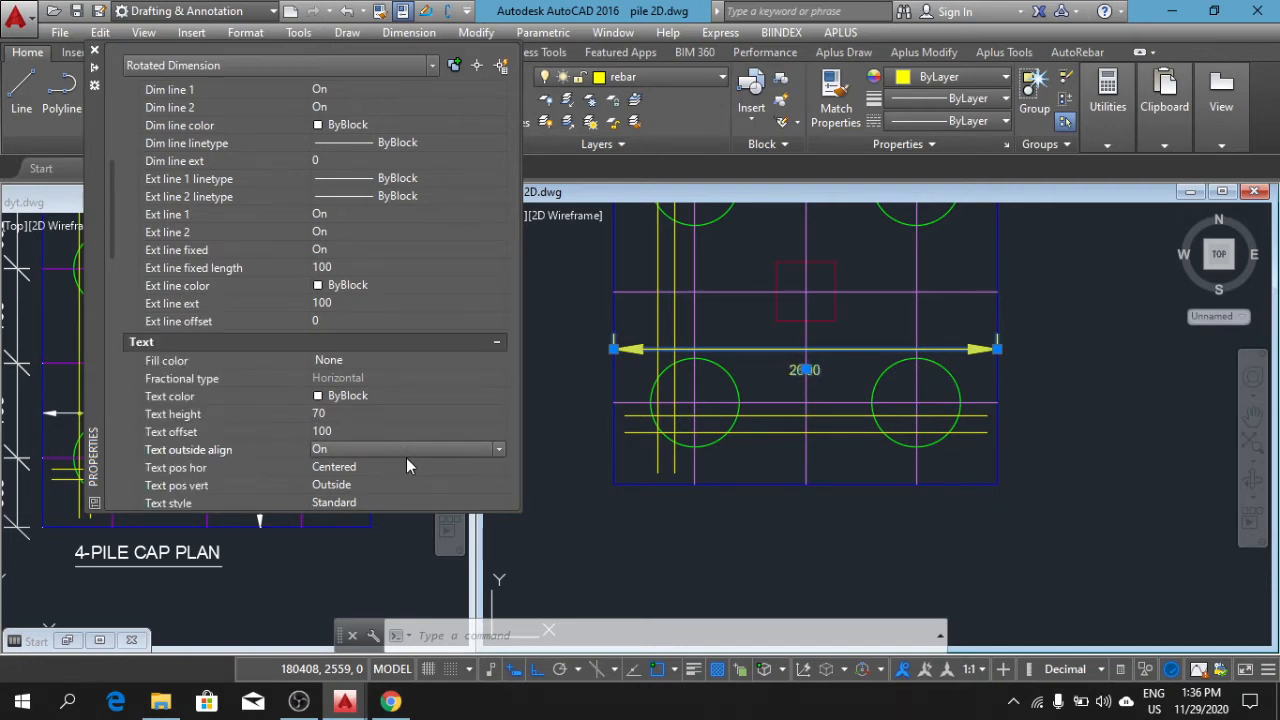
Step: Turn off both extension lines of the horizontal dimension and close its properties
scroll(409, 428, "down", 4)
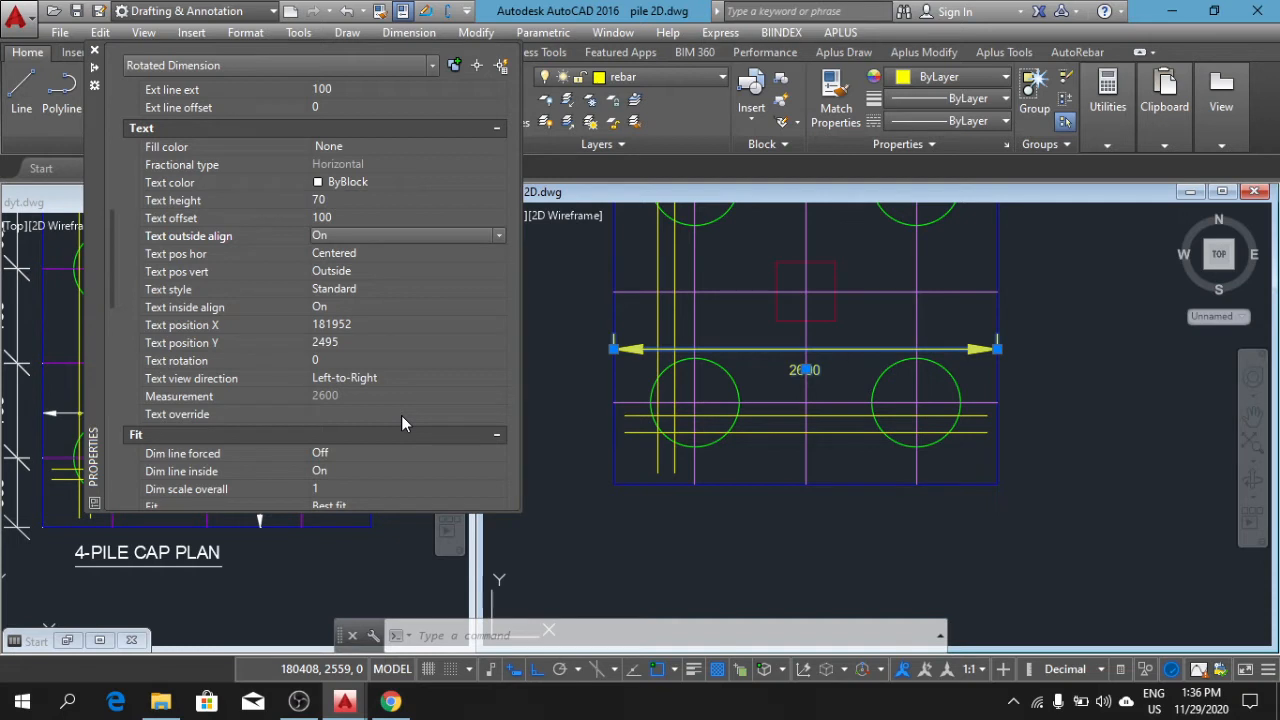
scroll(381, 381, "up", 2)
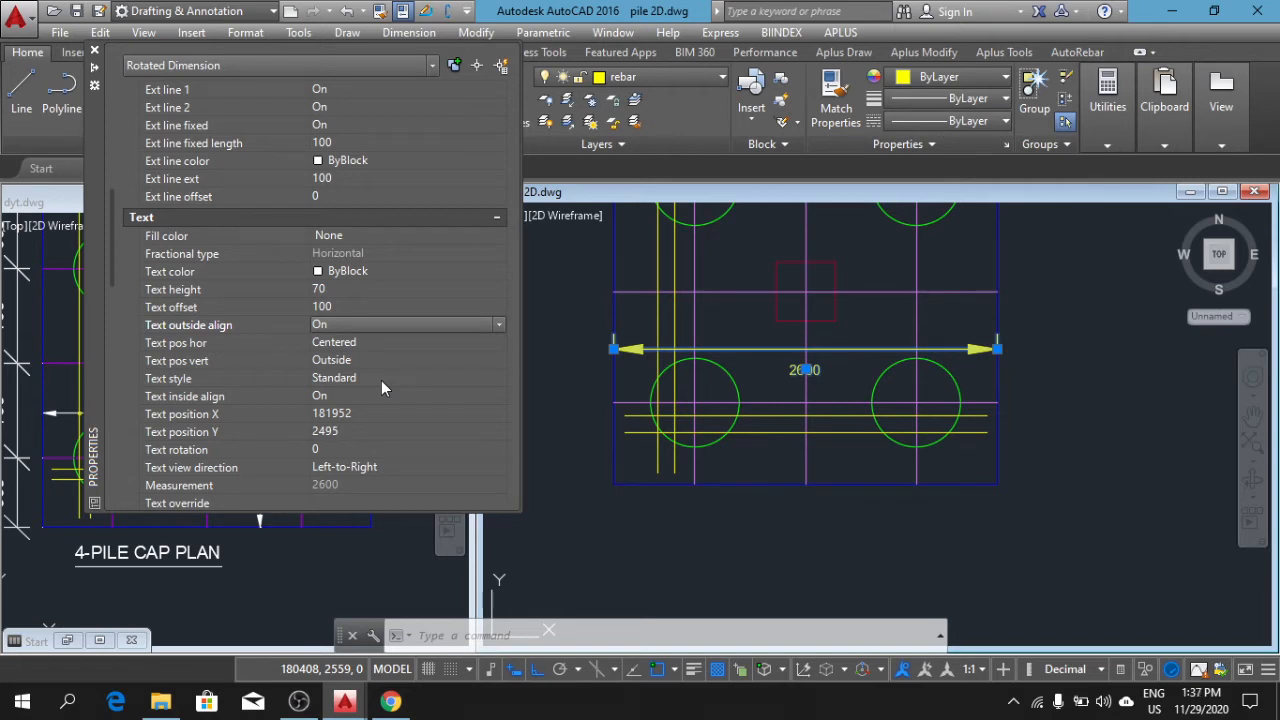
scroll(381, 381, "up", 5)
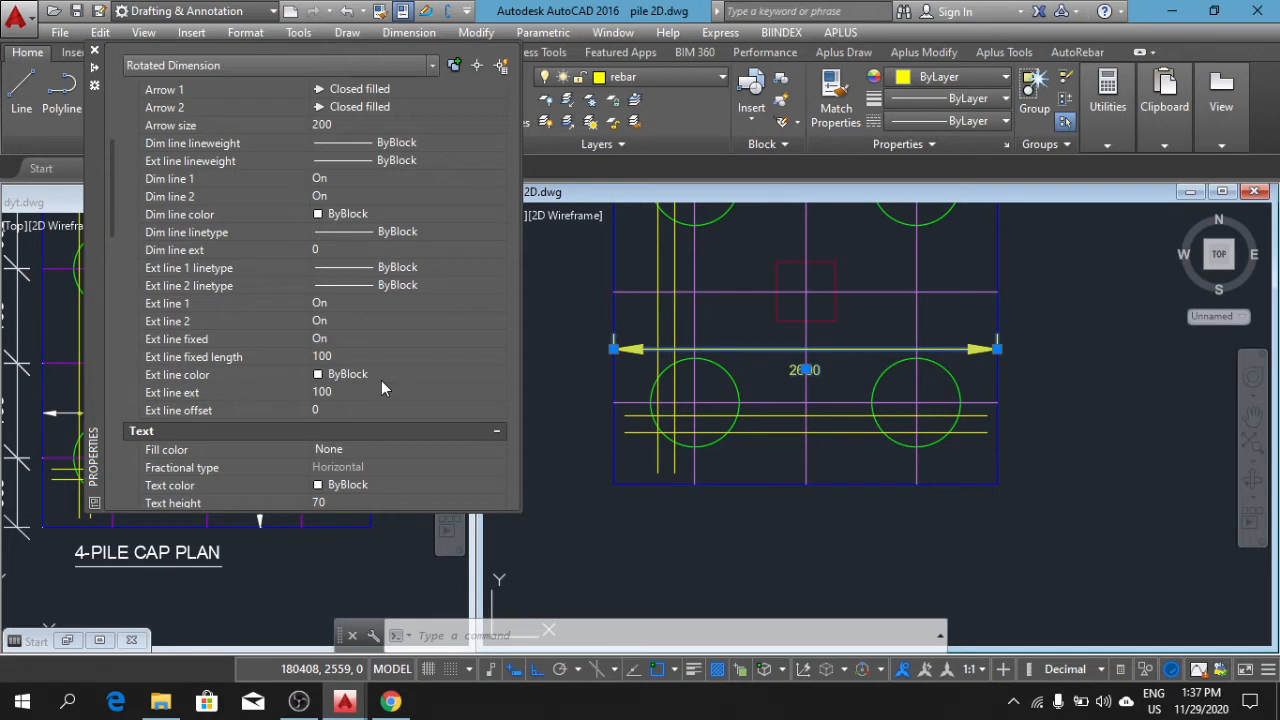
left_click(339, 302)
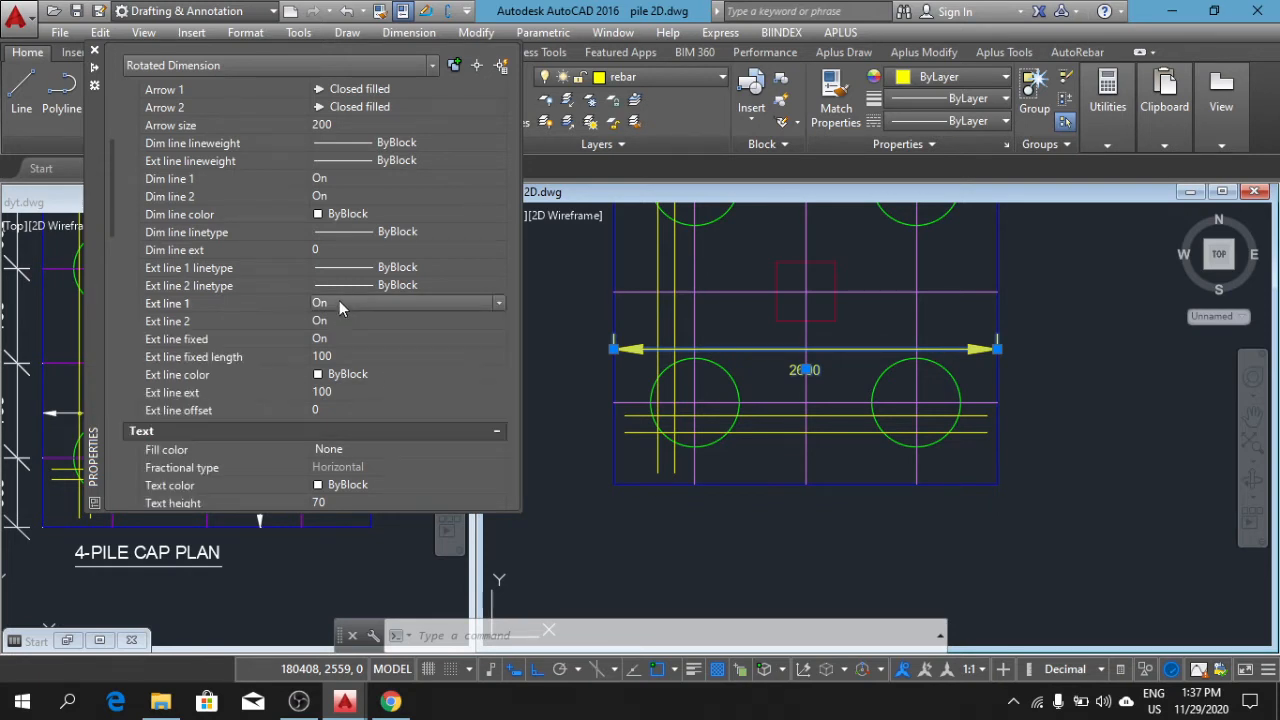
left_click(499, 303)
left_click(484, 321)
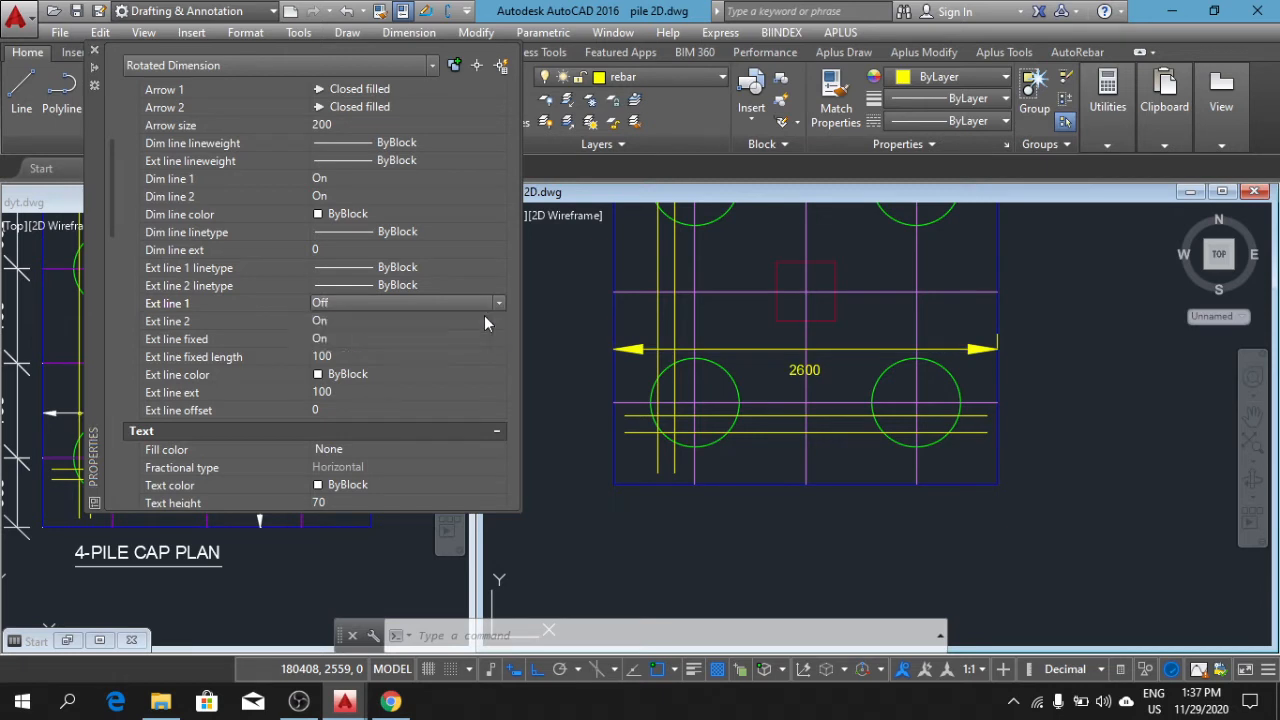
left_click(435, 322)
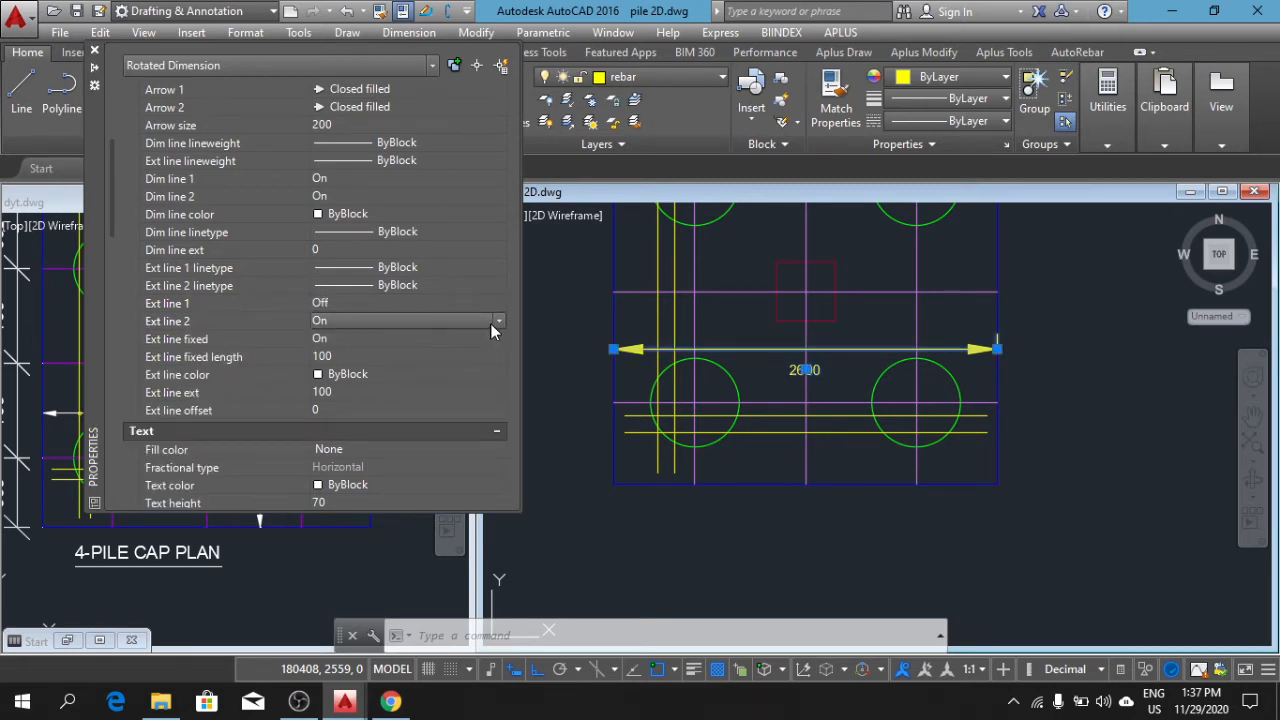
left_click(497, 321)
left_click(468, 338)
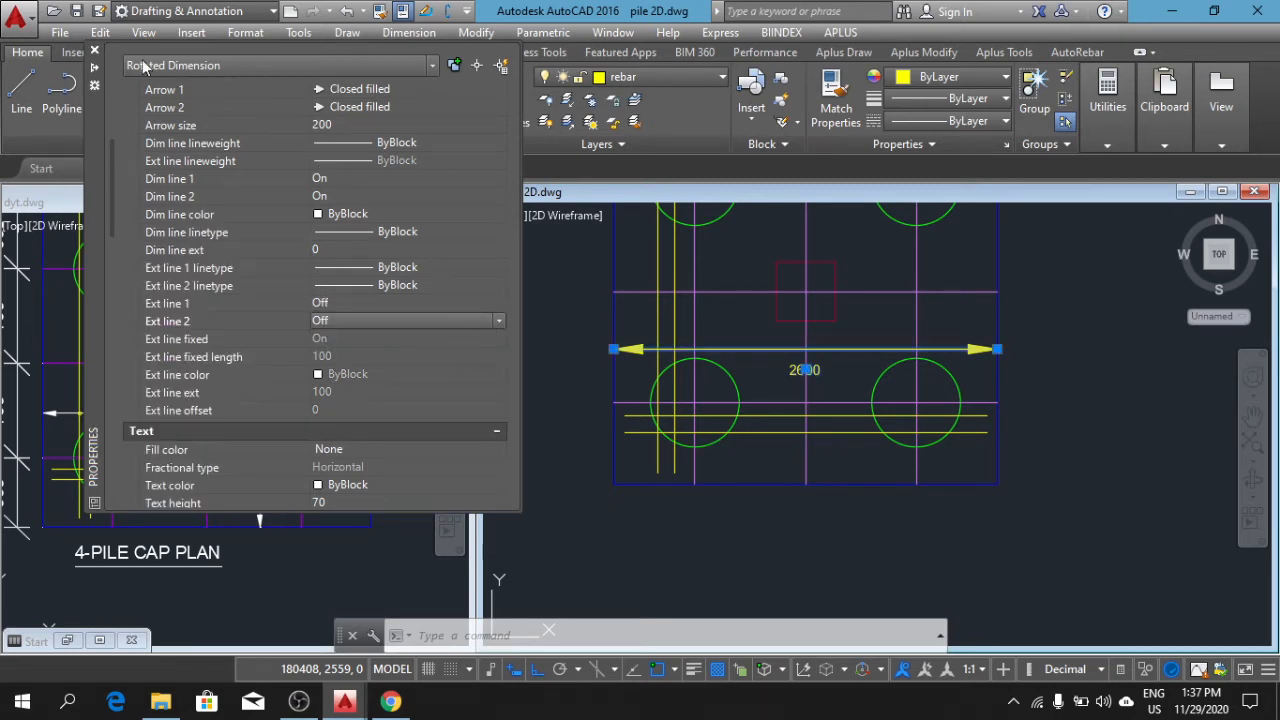
left_click(94, 53)
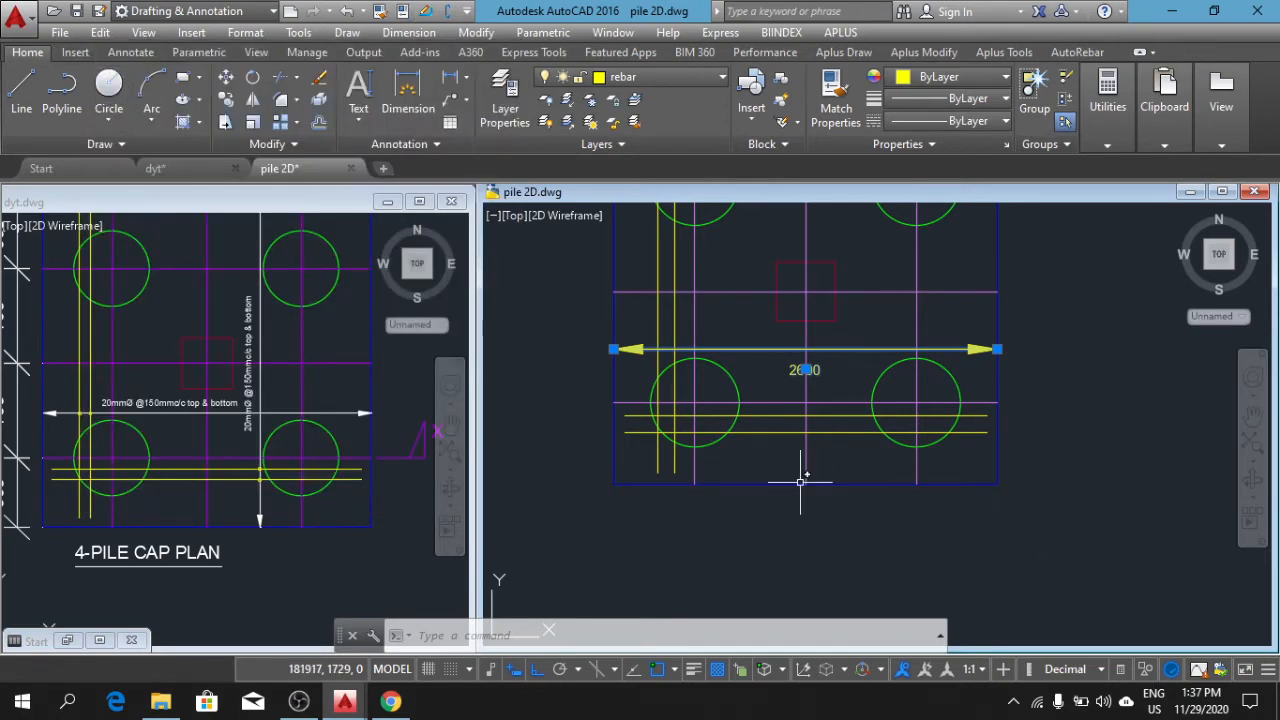
key("Escape")
middle_click_drag(874, 455, 866, 588)
scroll(821, 518, "up", 4)
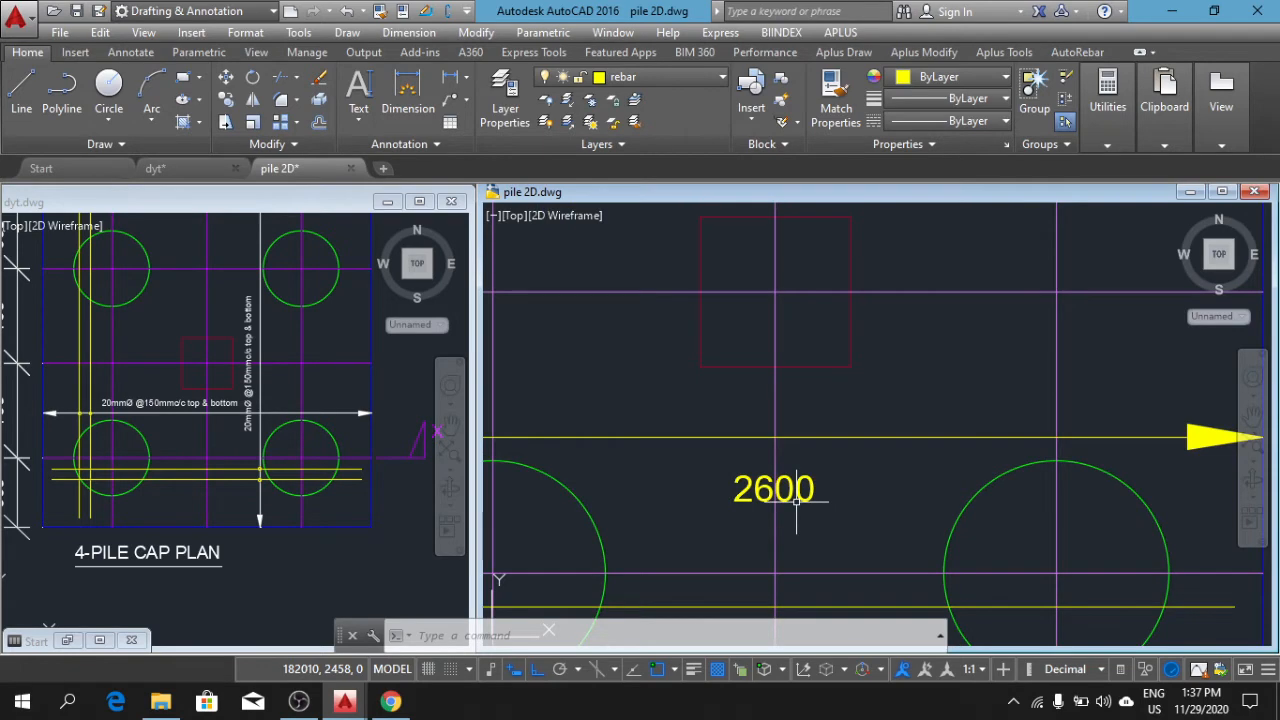
scroll(797, 500, "down", 2)
scroll(775, 488, "up", 4)
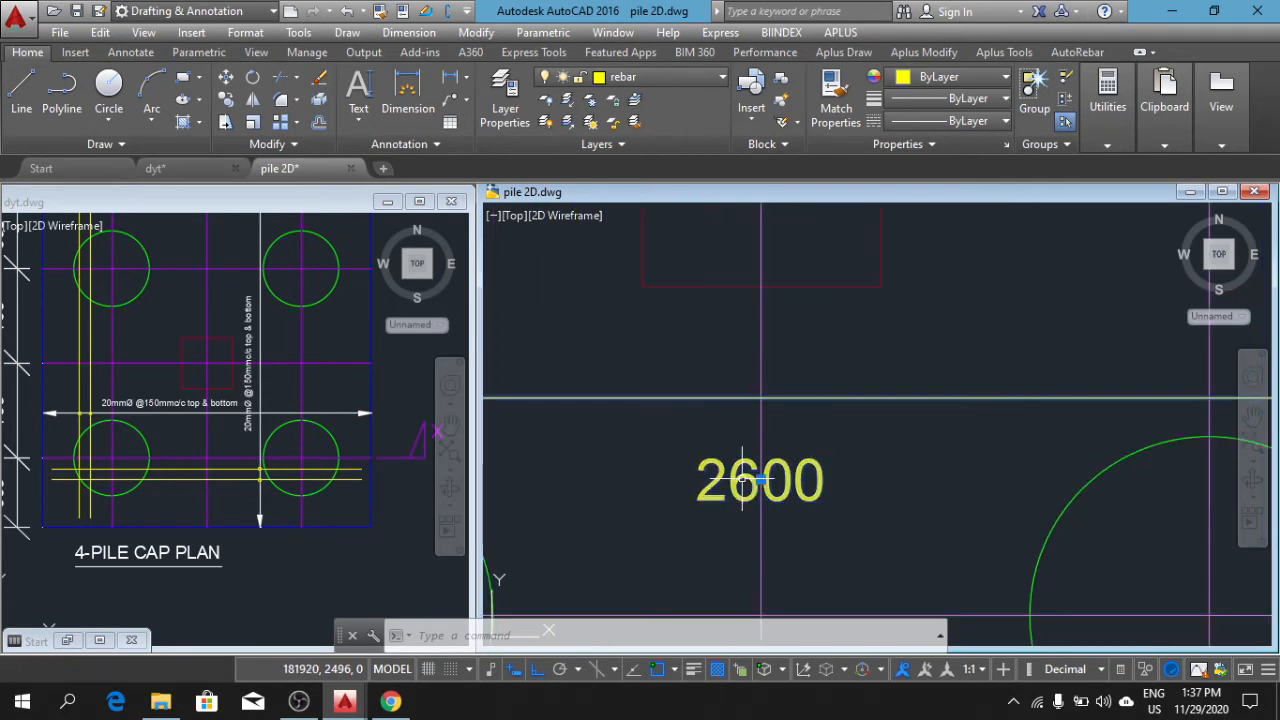
scroll(742, 480, "down", 2)
scroll(745, 478, "down", 4)
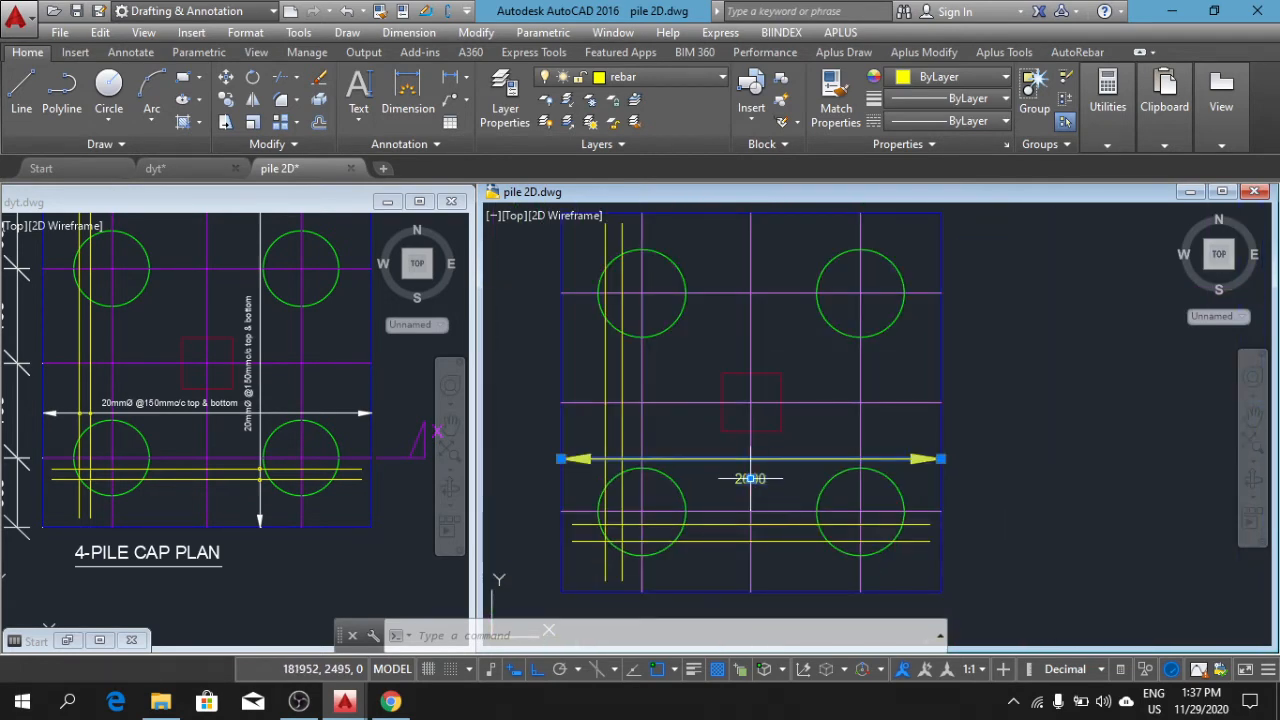
left_click(750, 478)
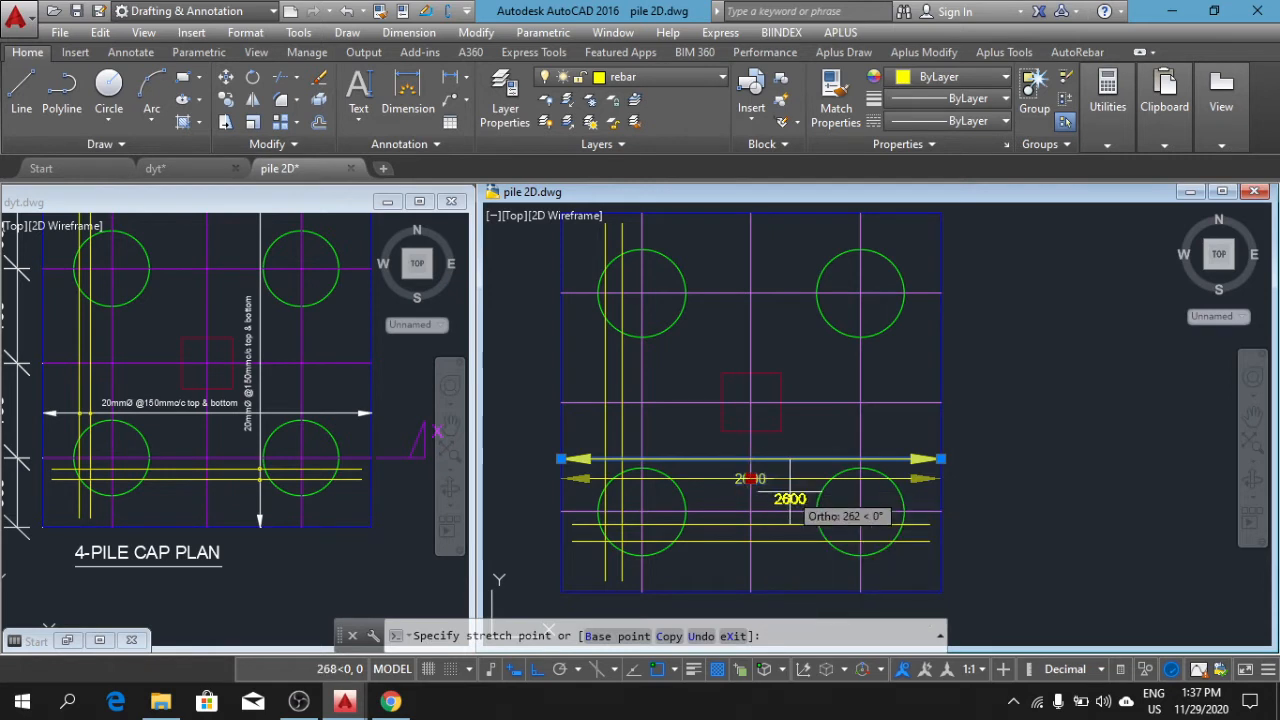
key("Escape")
Step: Open the horizontal dimension's text for editing and replace the measured value with "20mmØ"
scroll(740, 476, "up", 5)
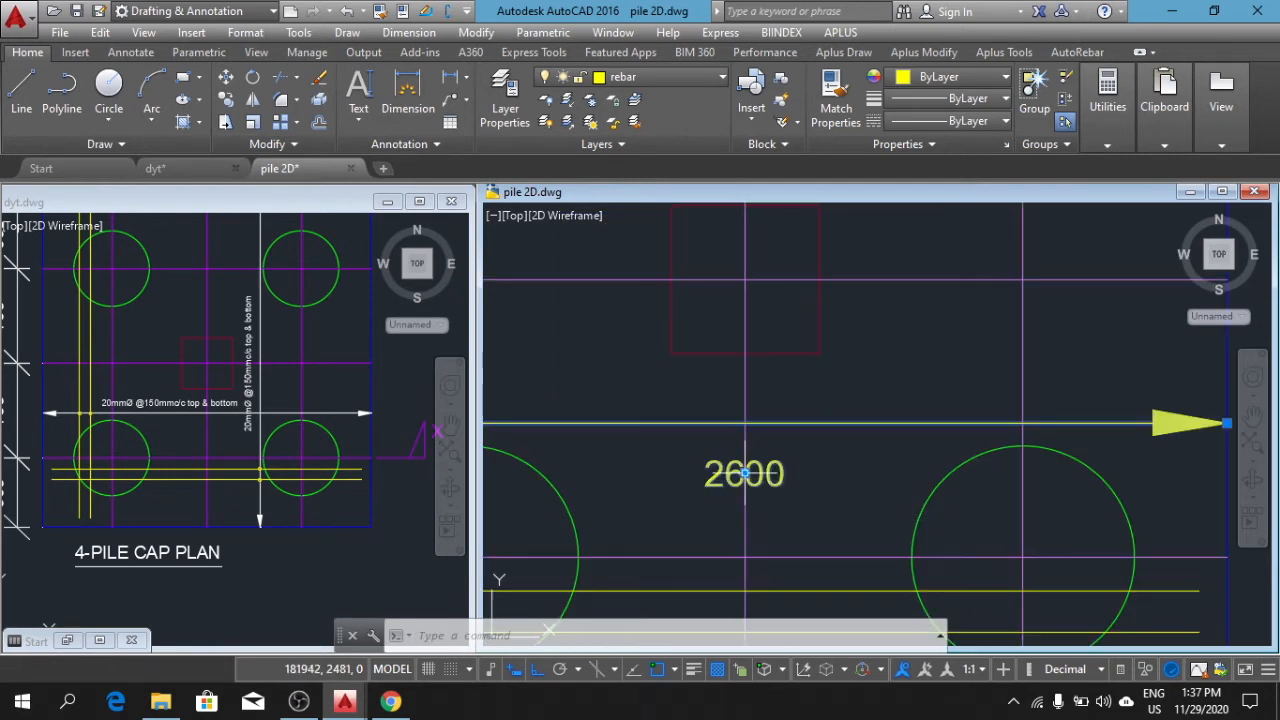
double_click(745, 476)
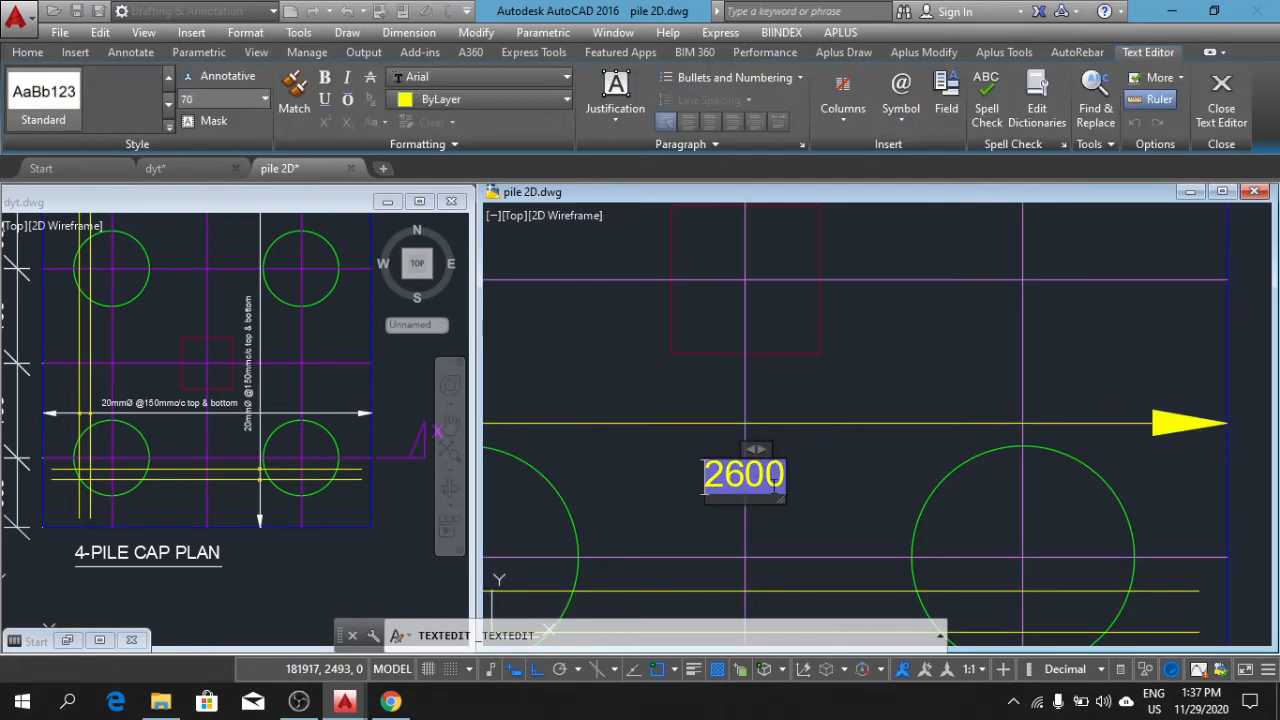
key("Delete")
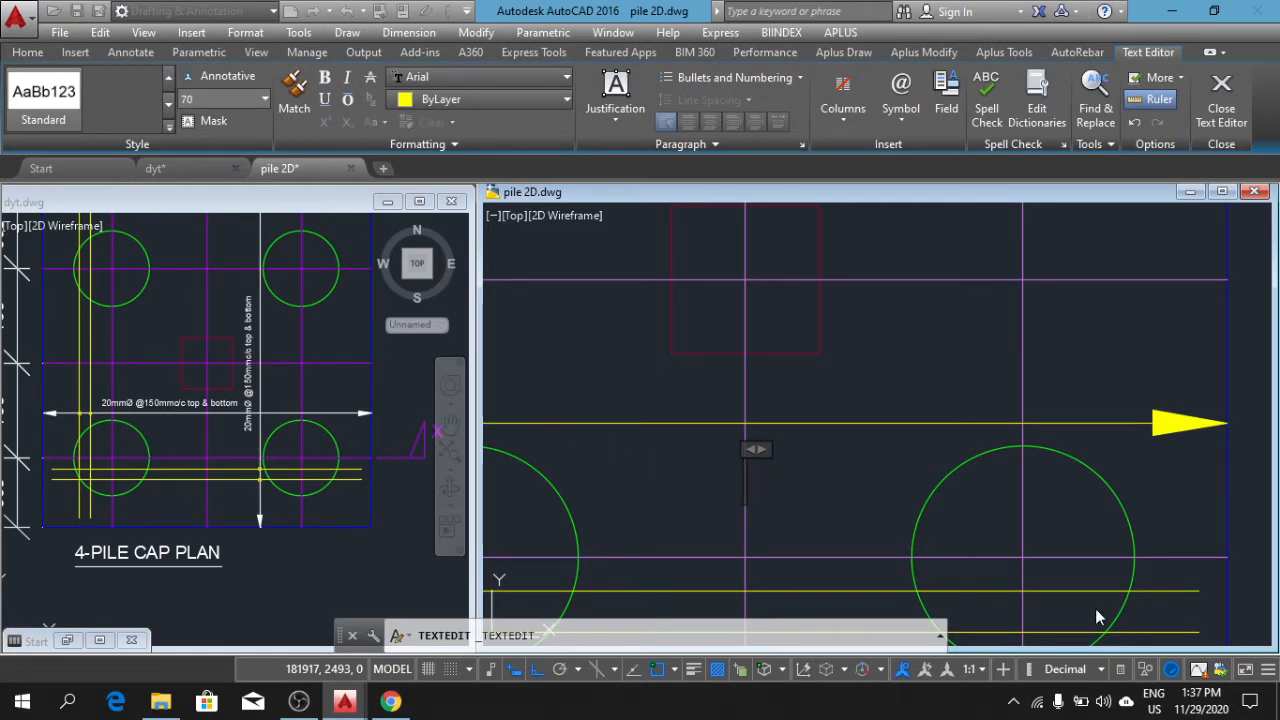
type("200")
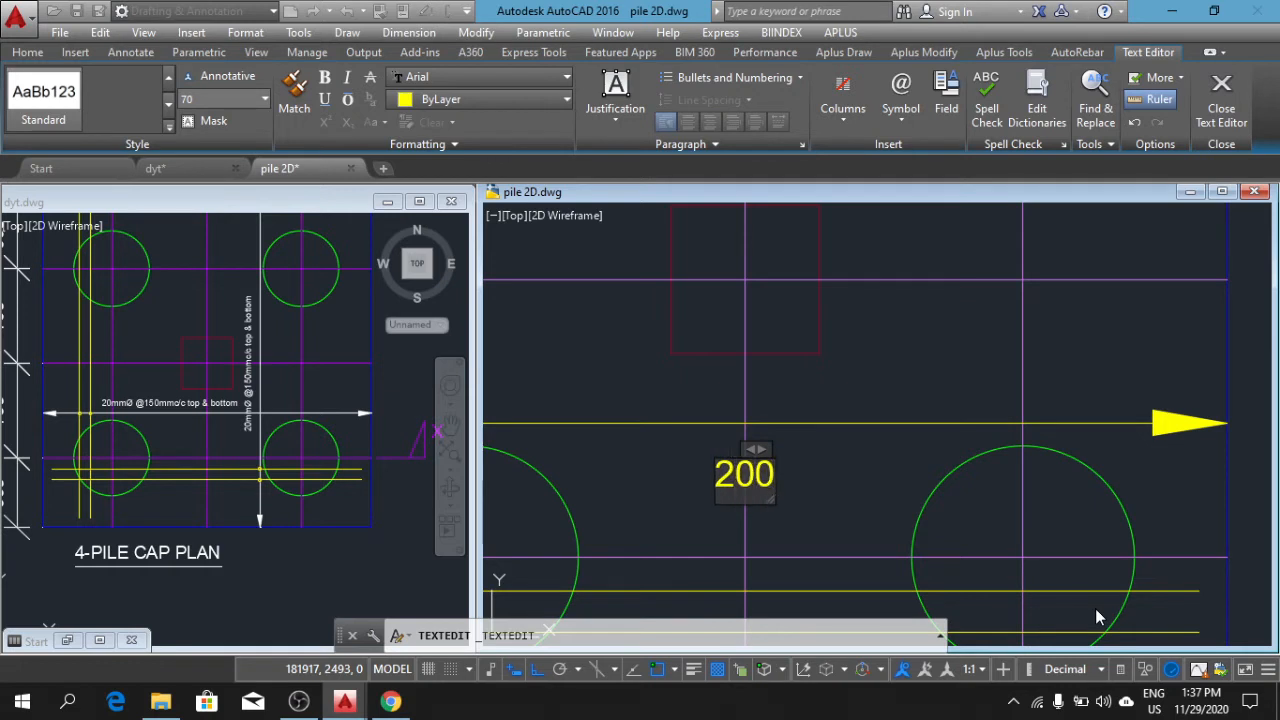
key("BackSpace")
key("BackSpace")
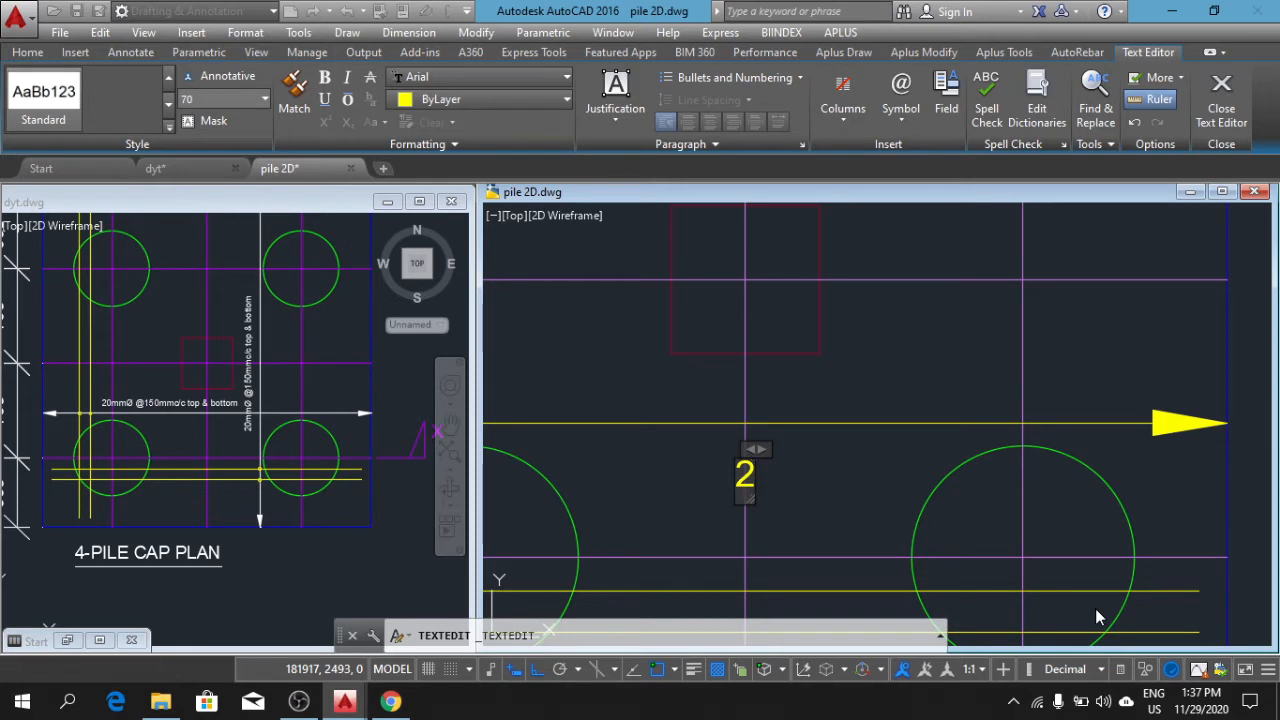
type("0mm")
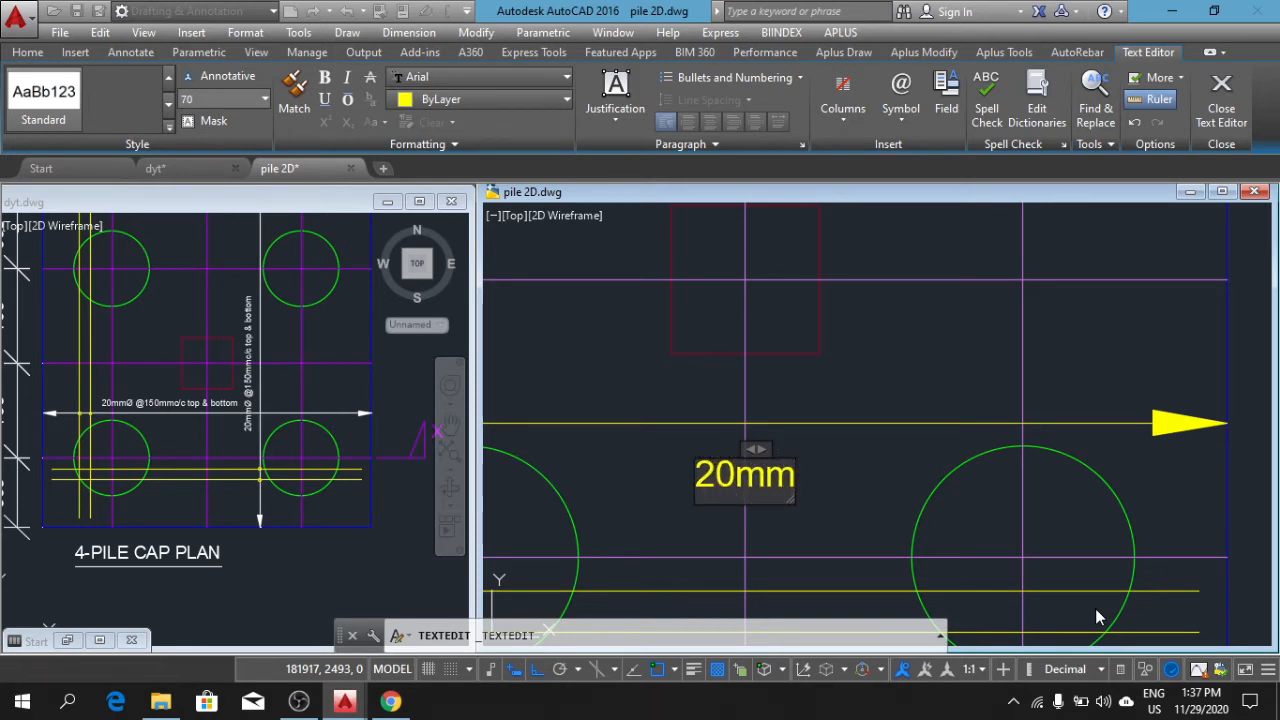
type("%%c")
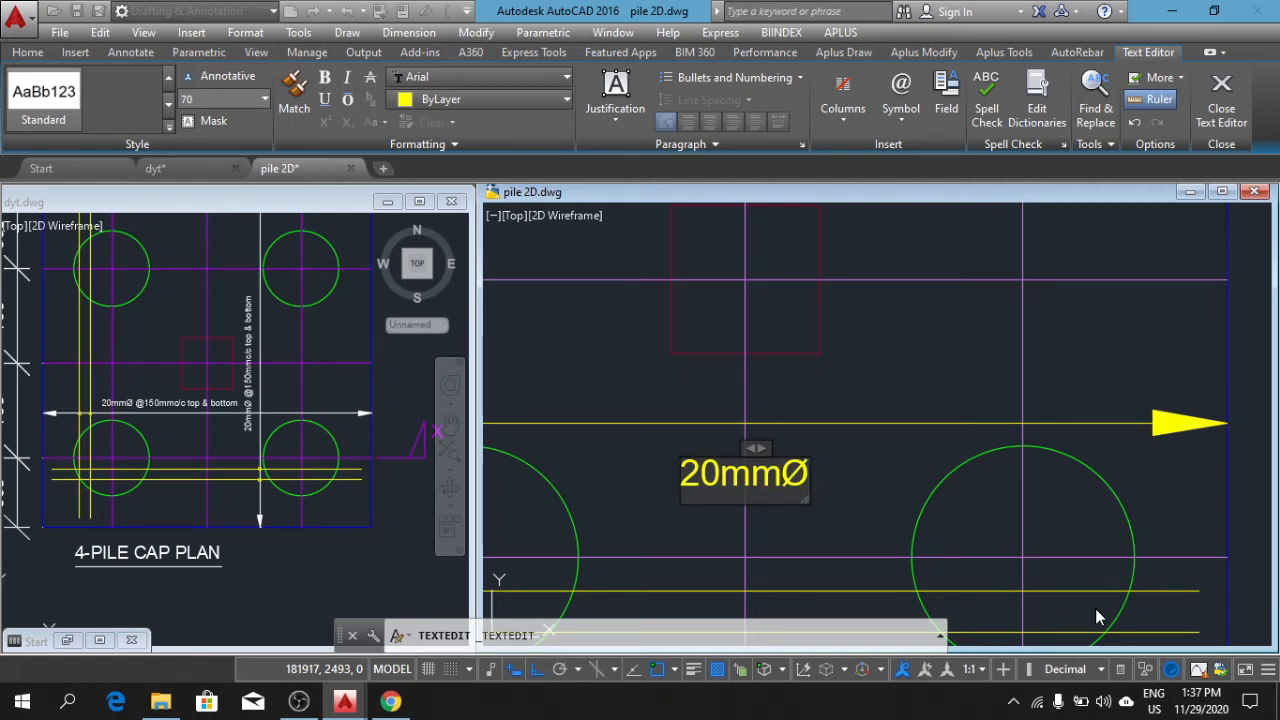
Step: Extend the horizontal dimension's text with " @ 150mmc/c top & bottom" after the diameter symbol and finish the text edit
type(" @")
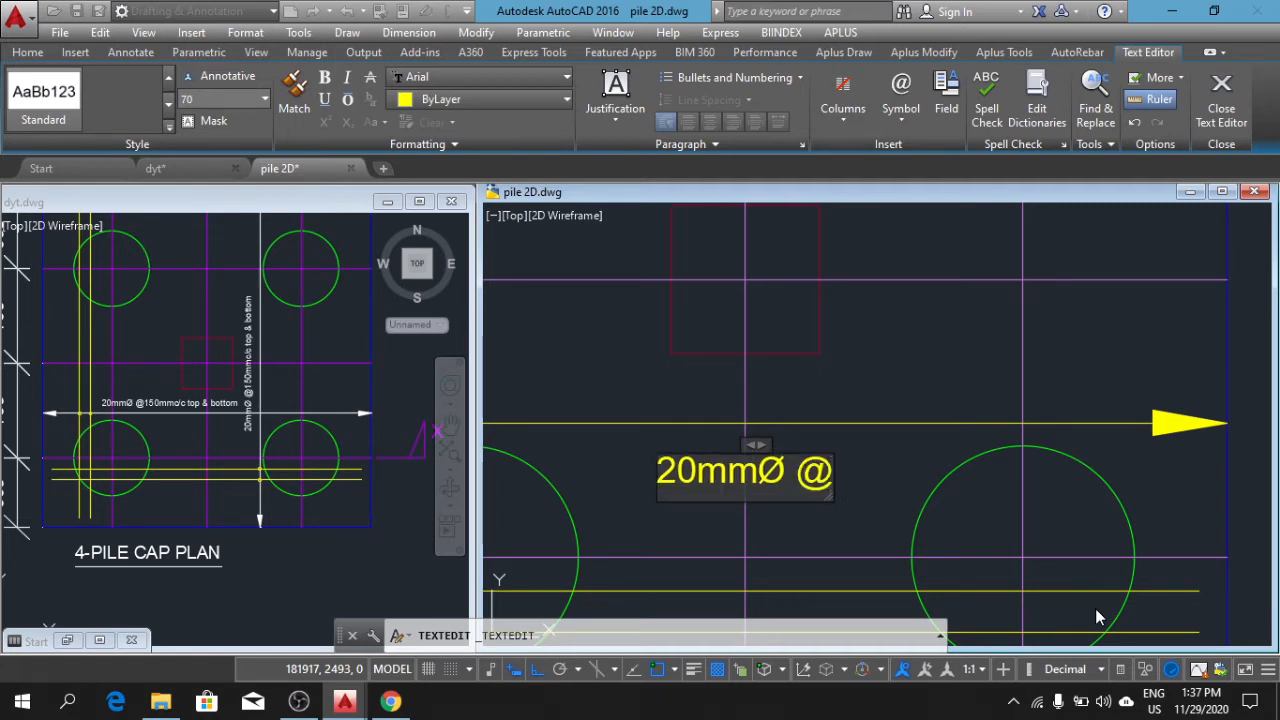
type(" 1")
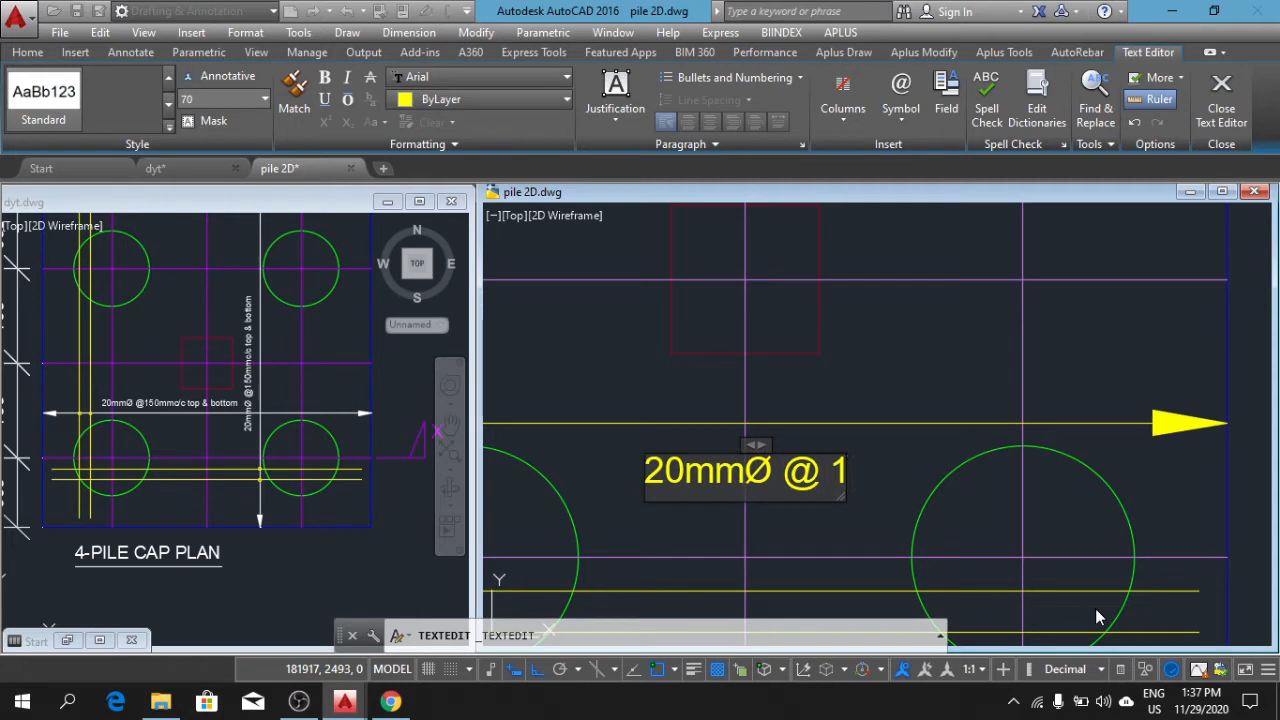
type("50")
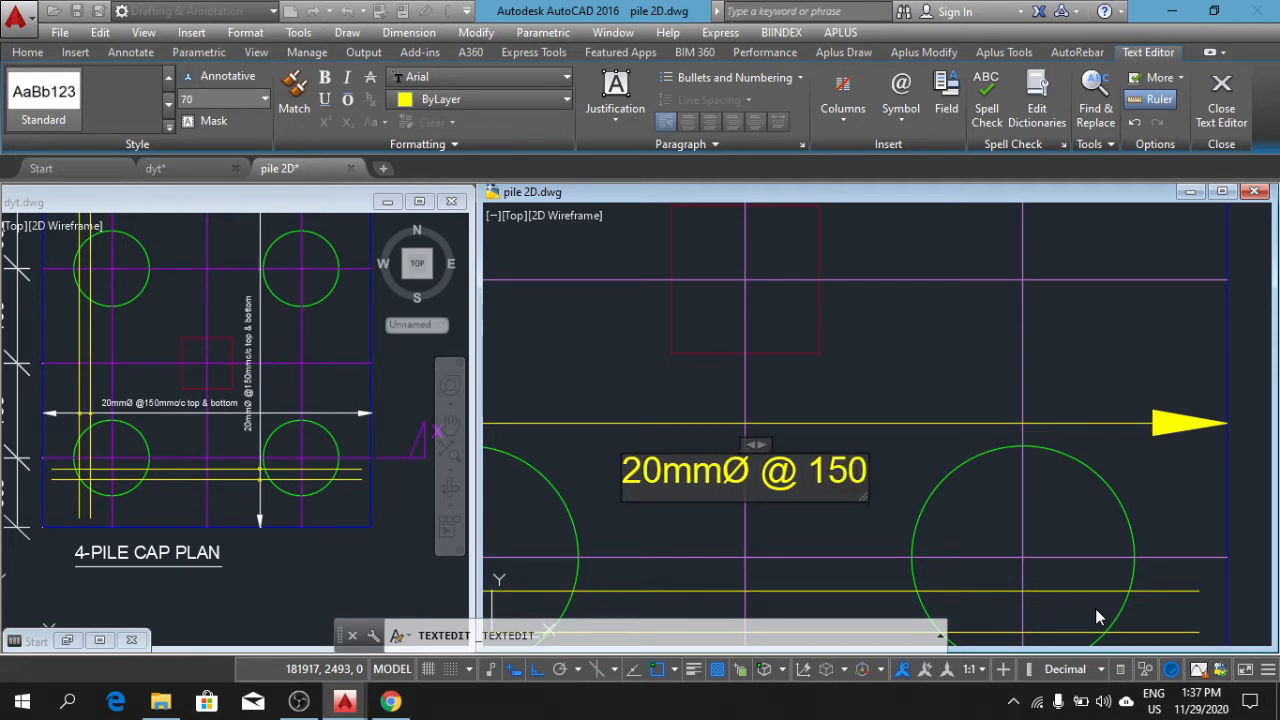
type("mmc")
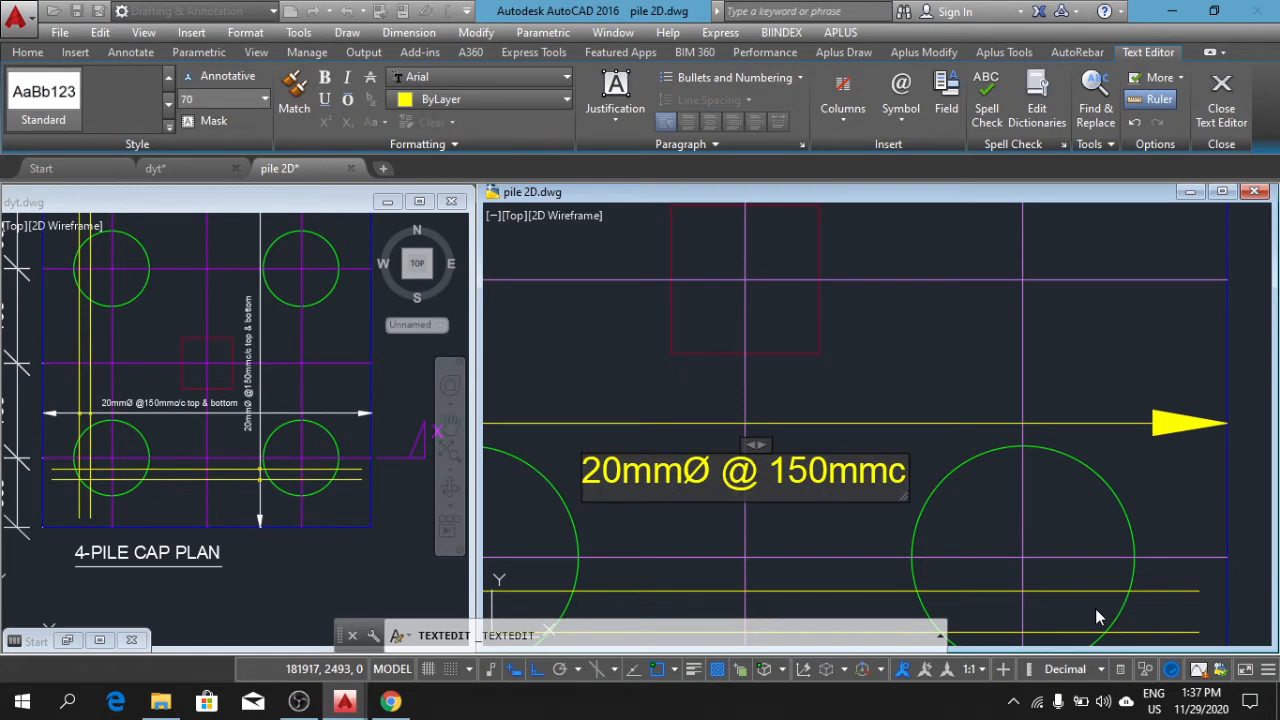
type("/c")
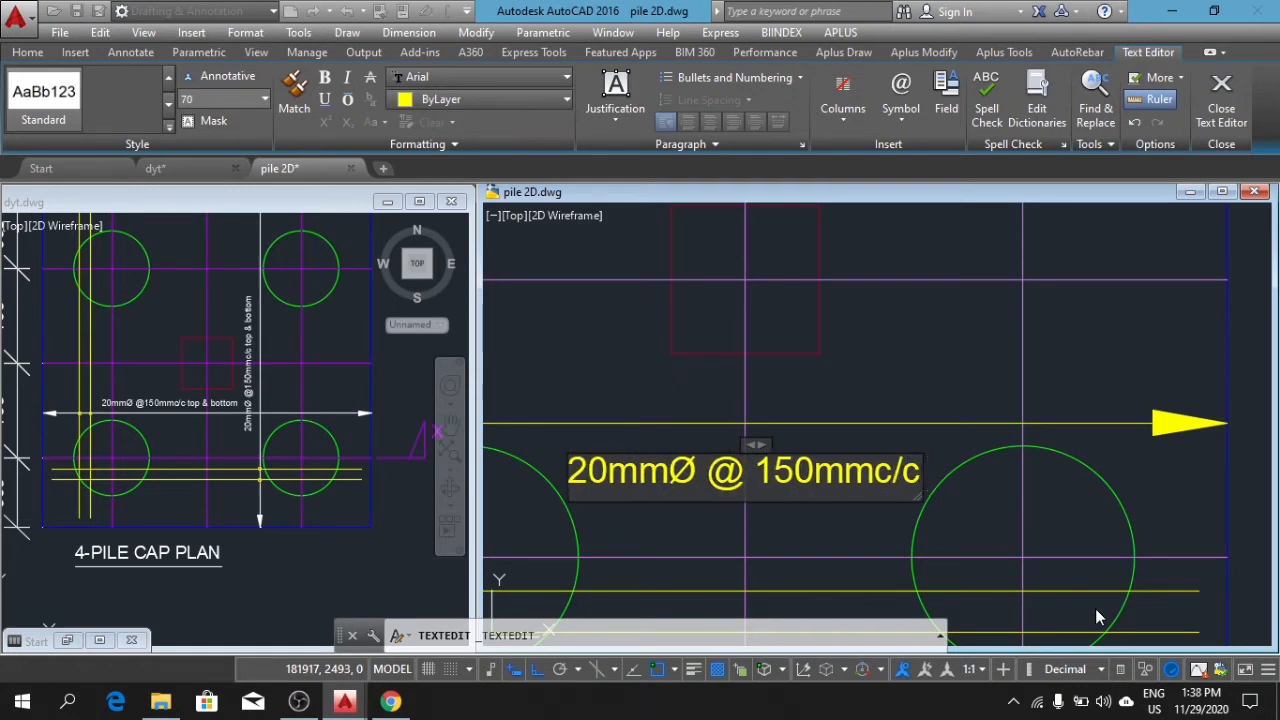
type(" ta")
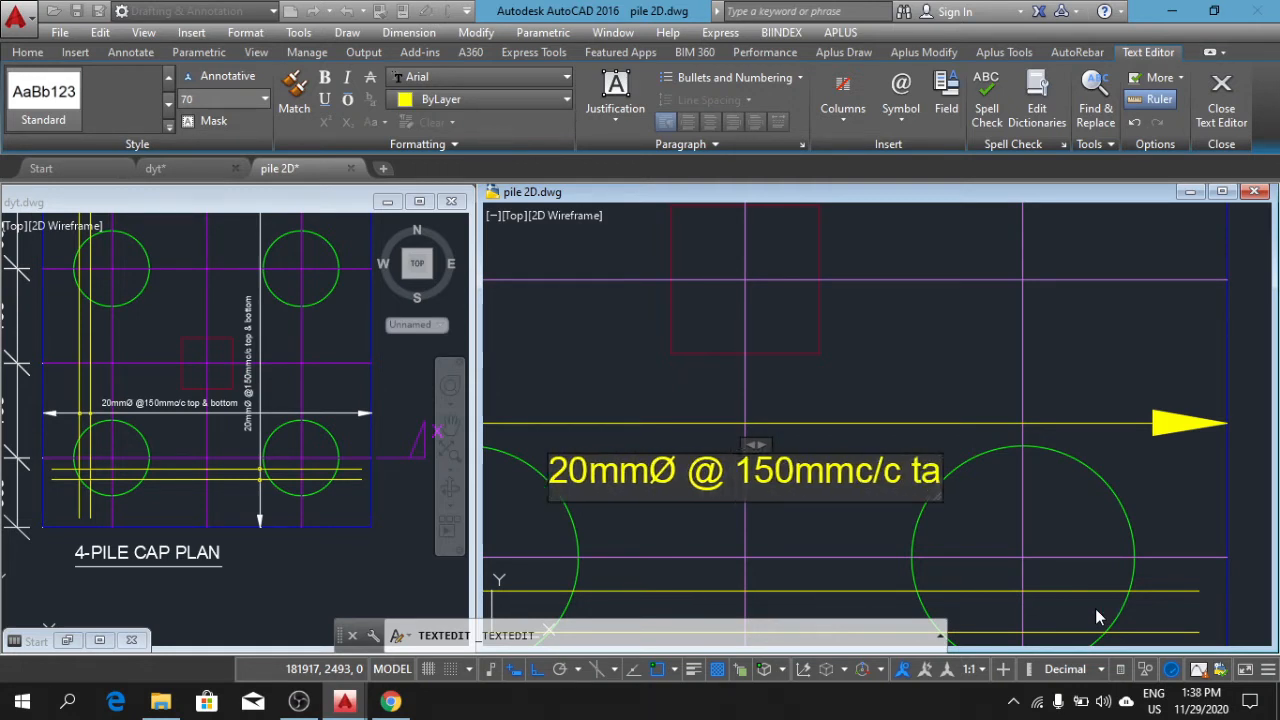
key("BackSpace")
type("op")
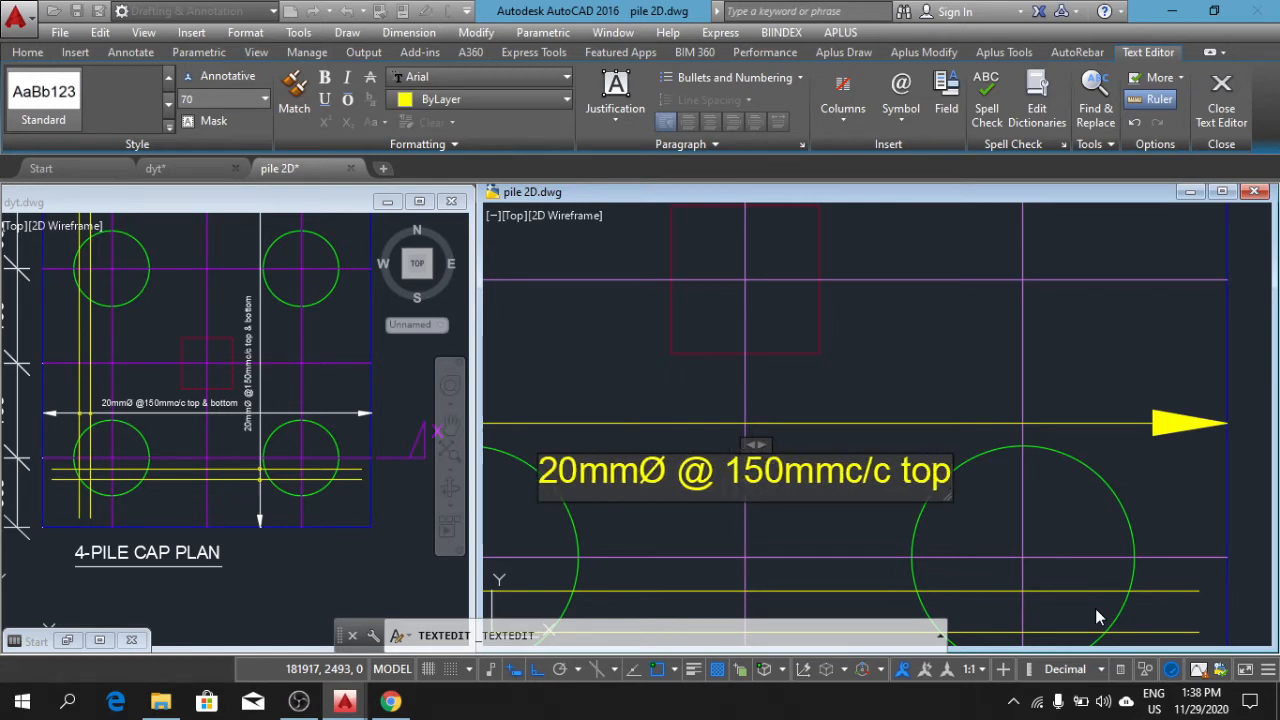
type(" &")
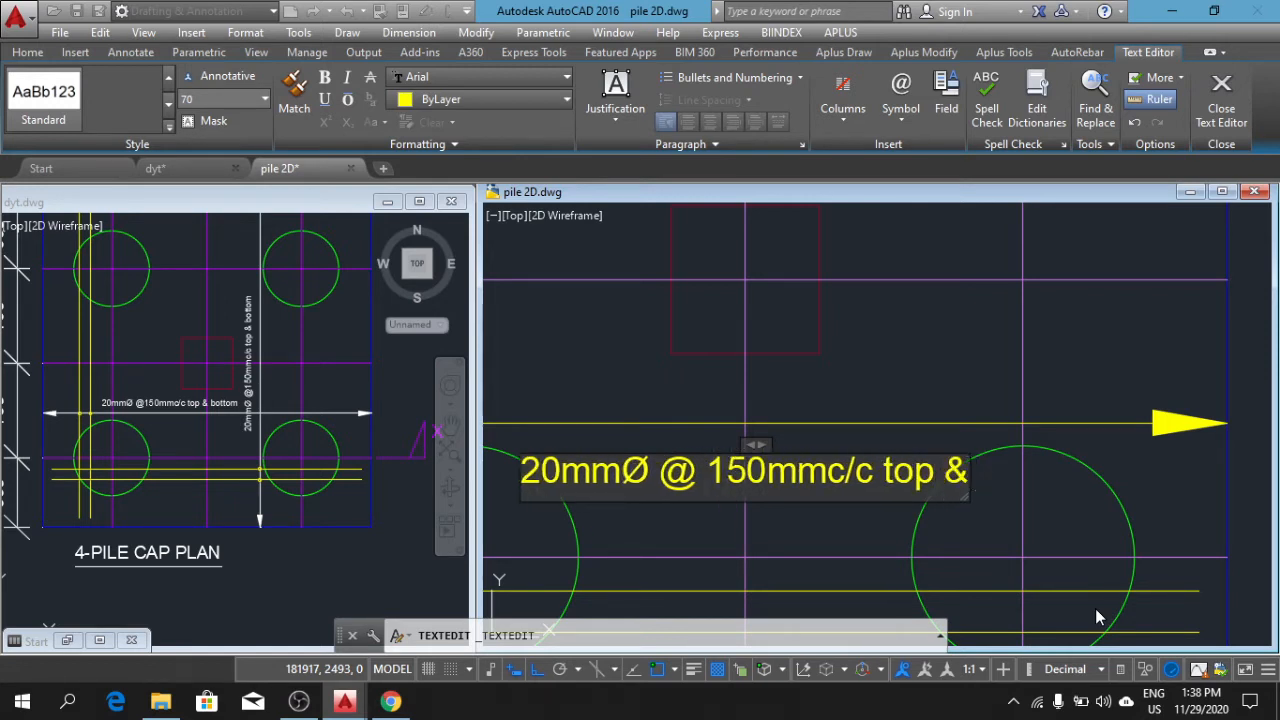
type(" bottom")
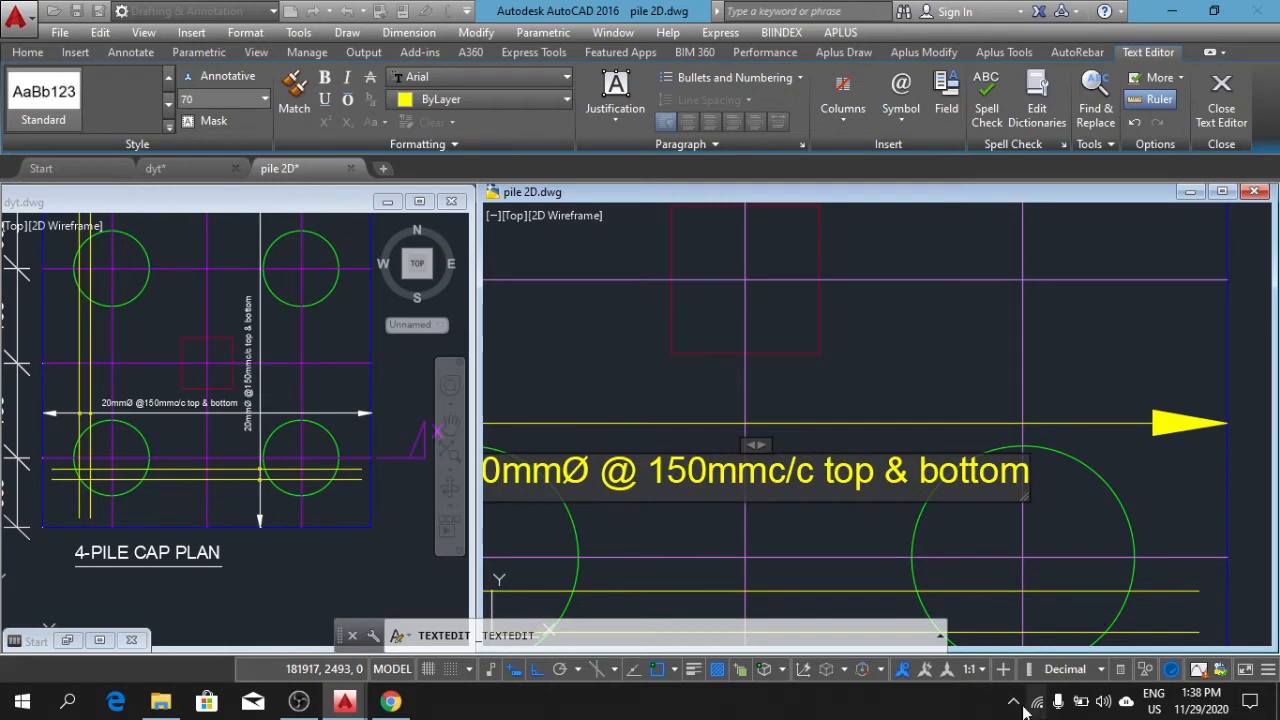
left_click(943, 366)
scroll(943, 366, "down", 2)
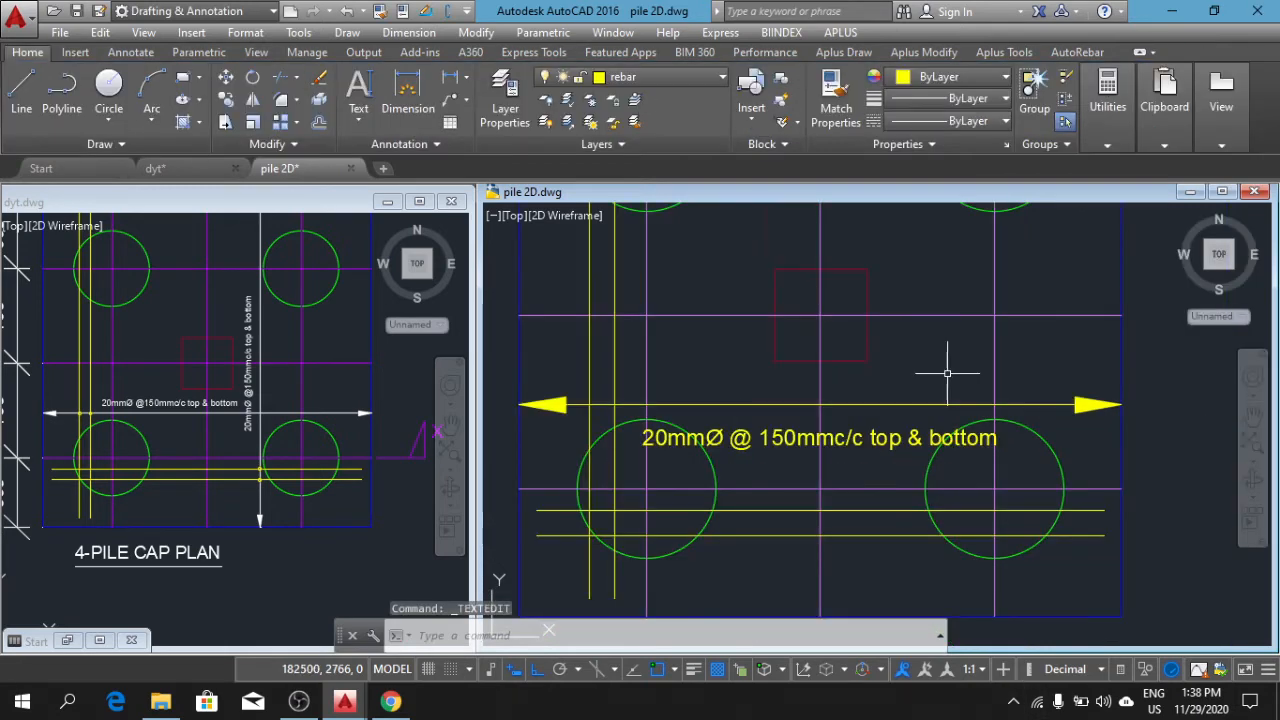
Step: Draw a small circle centred where the horizontal dimension line crosses the outer vertical rebar line
scroll(980, 371, "down", 2)
scroll(878, 429, "up", 2)
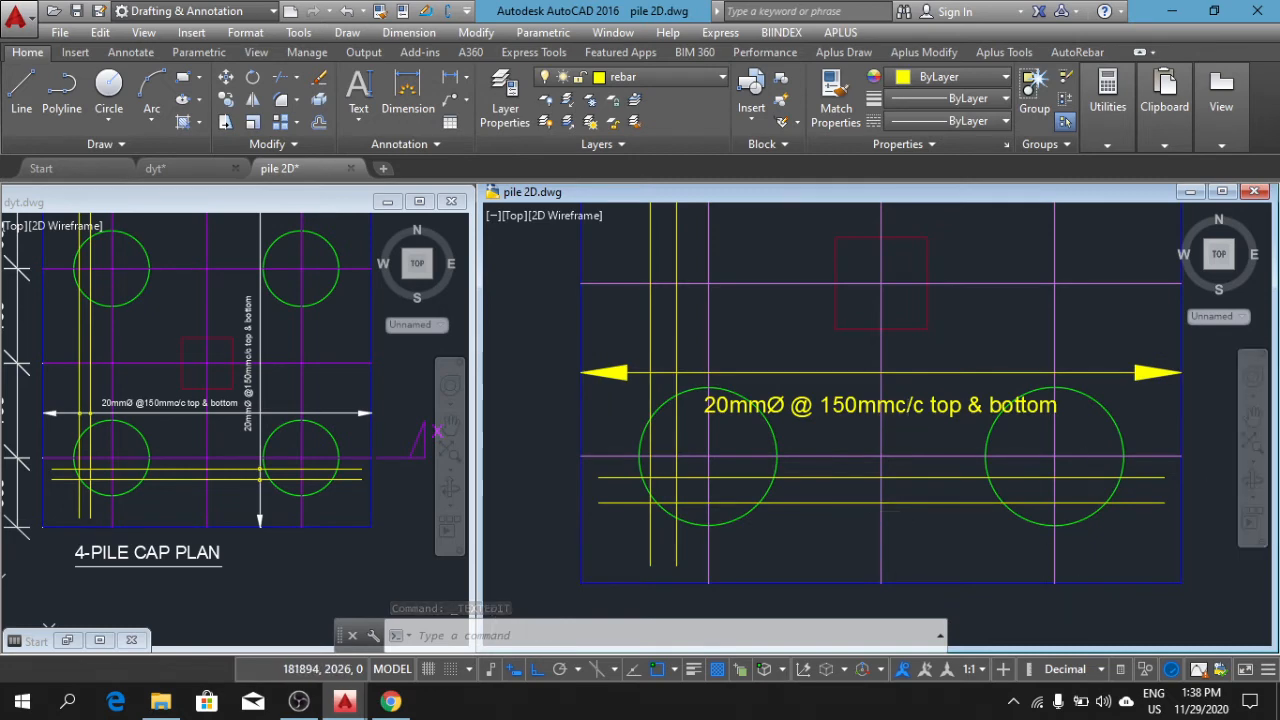
scroll(814, 419, "down", 2)
scroll(814, 419, "up", 3)
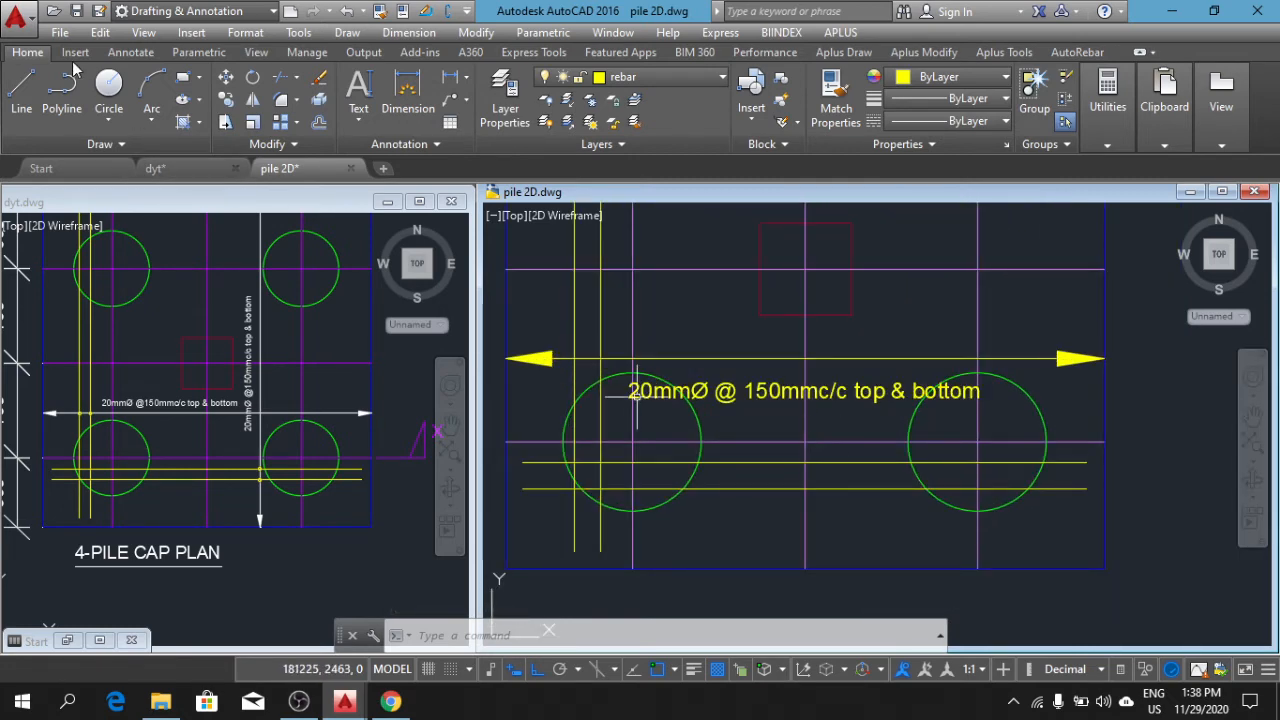
scroll(565, 356, "up", 1)
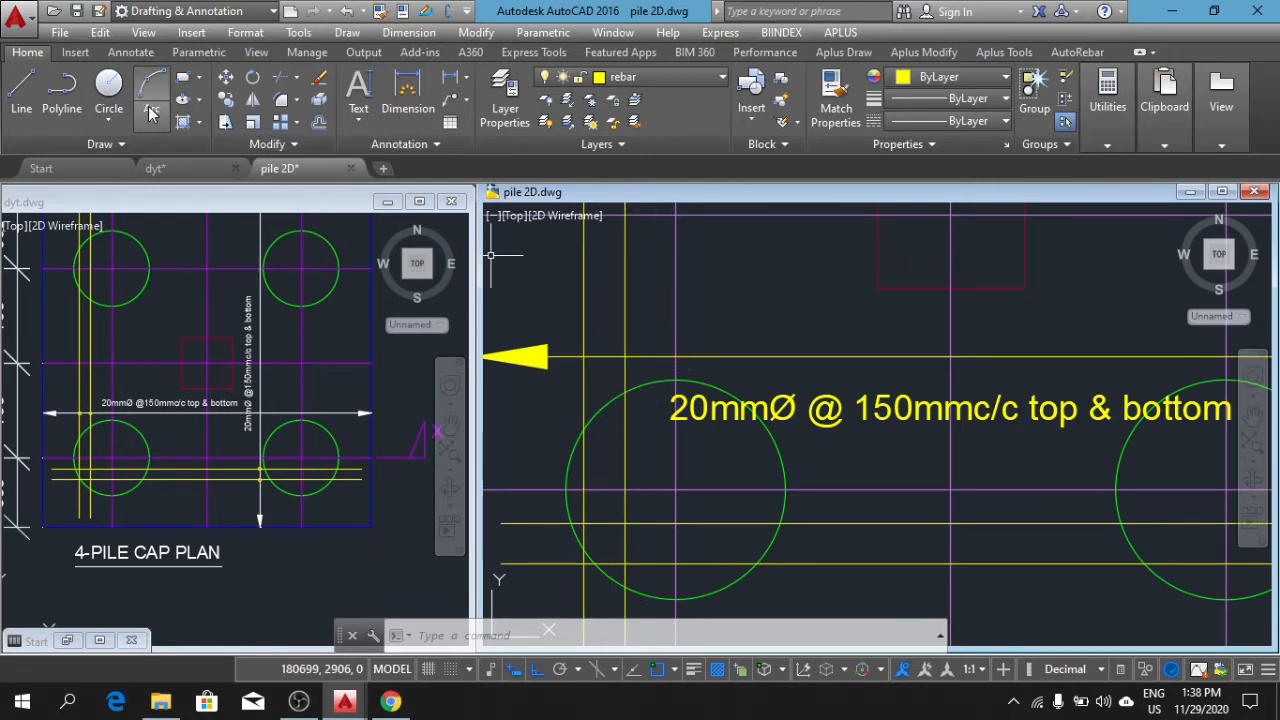
left_click(109, 88)
scroll(567, 357, "up", 4)
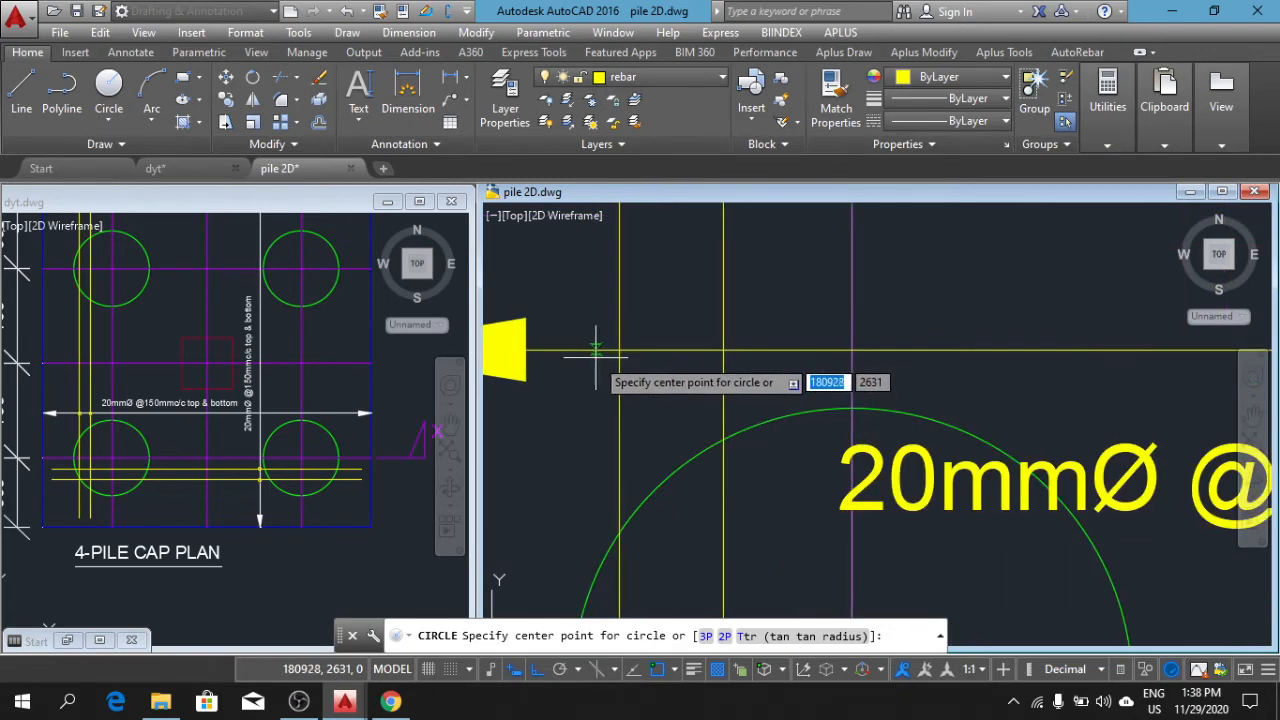
left_click(619, 350)
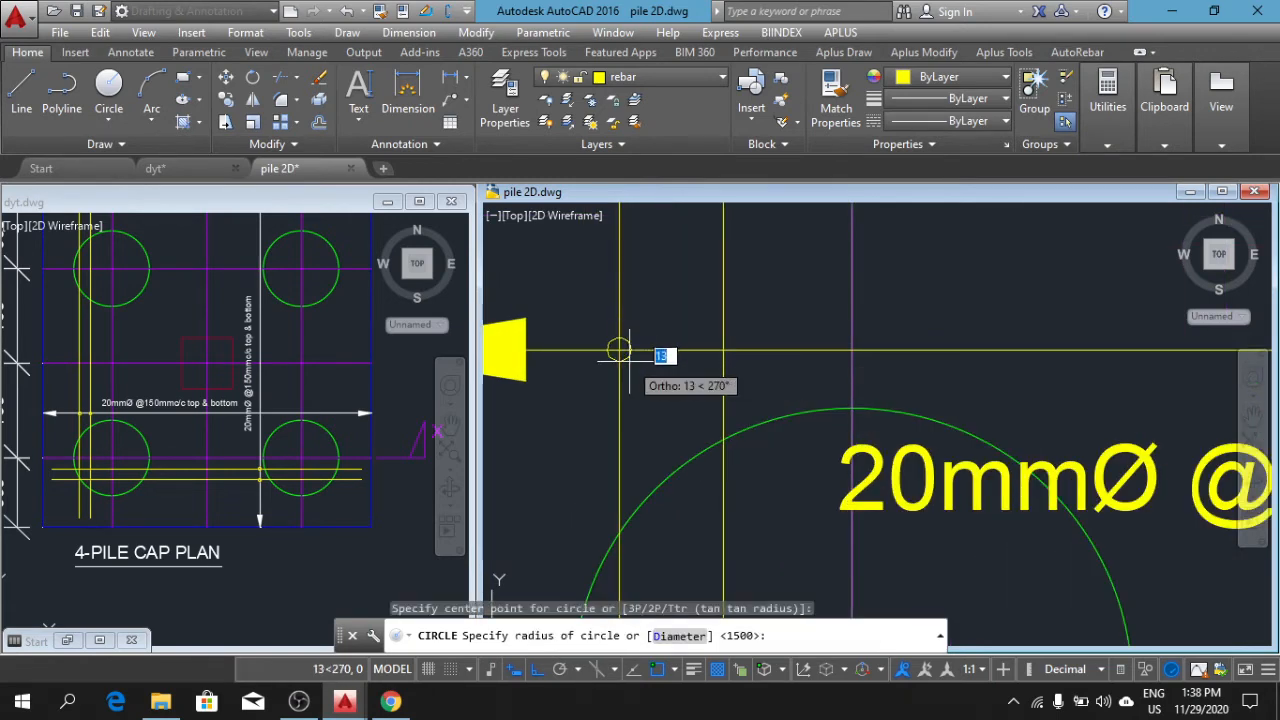
left_click(645, 372)
scroll(700, 420, "down", 5)
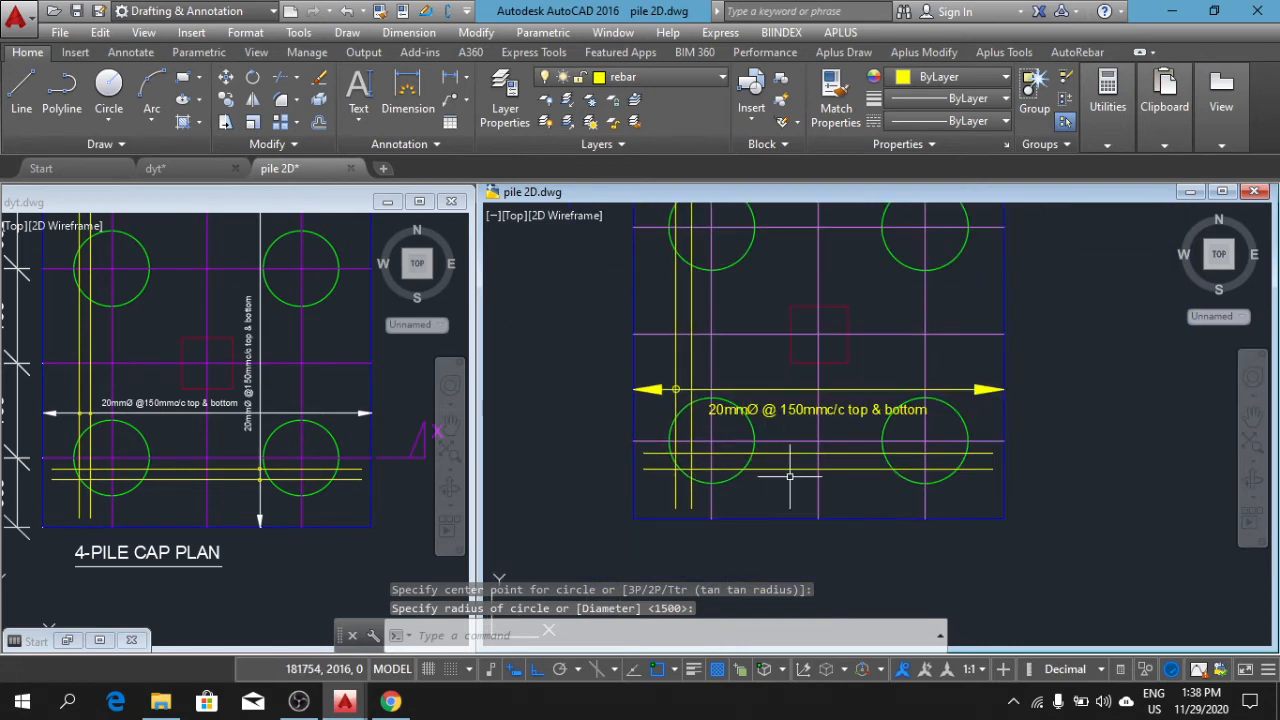
Step: Copy the small circle from its centre to the dimension line's crossing with the second vertical rebar line
left_click(226, 100)
scroll(698, 391, "up", 4)
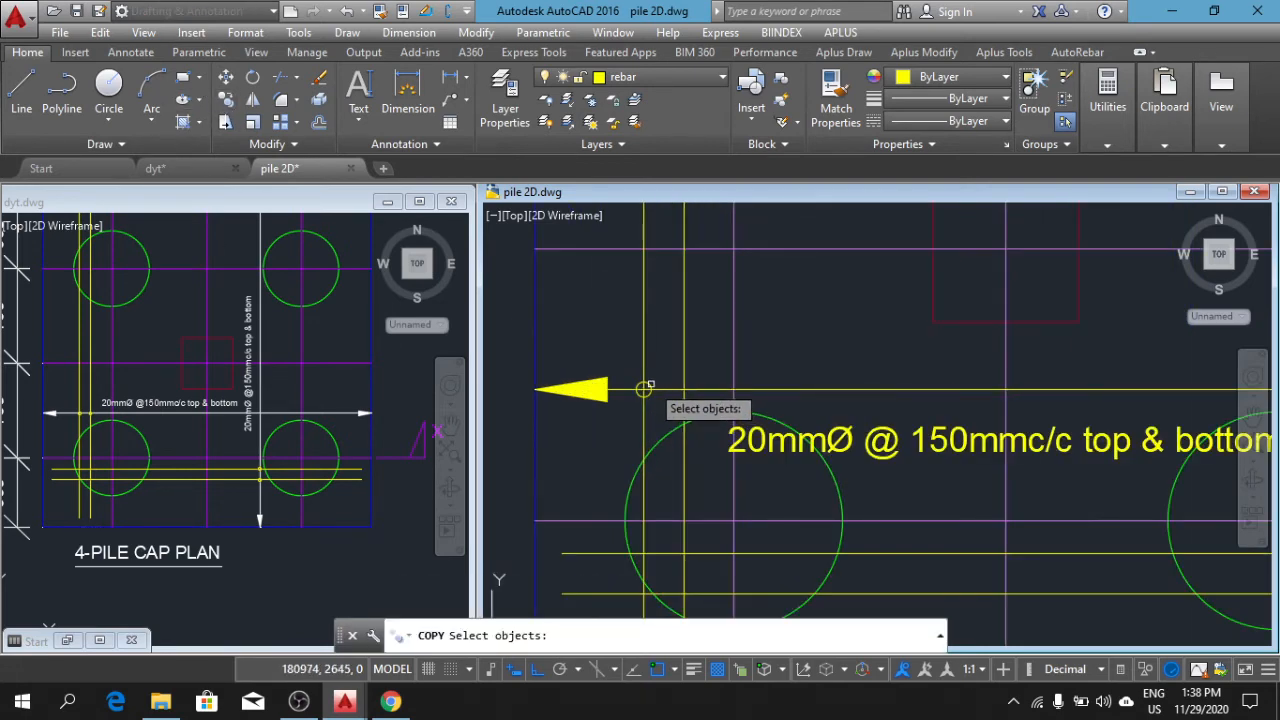
left_click(643, 389)
key("Return")
scroll(634, 378, "up", 2)
left_click(638, 374)
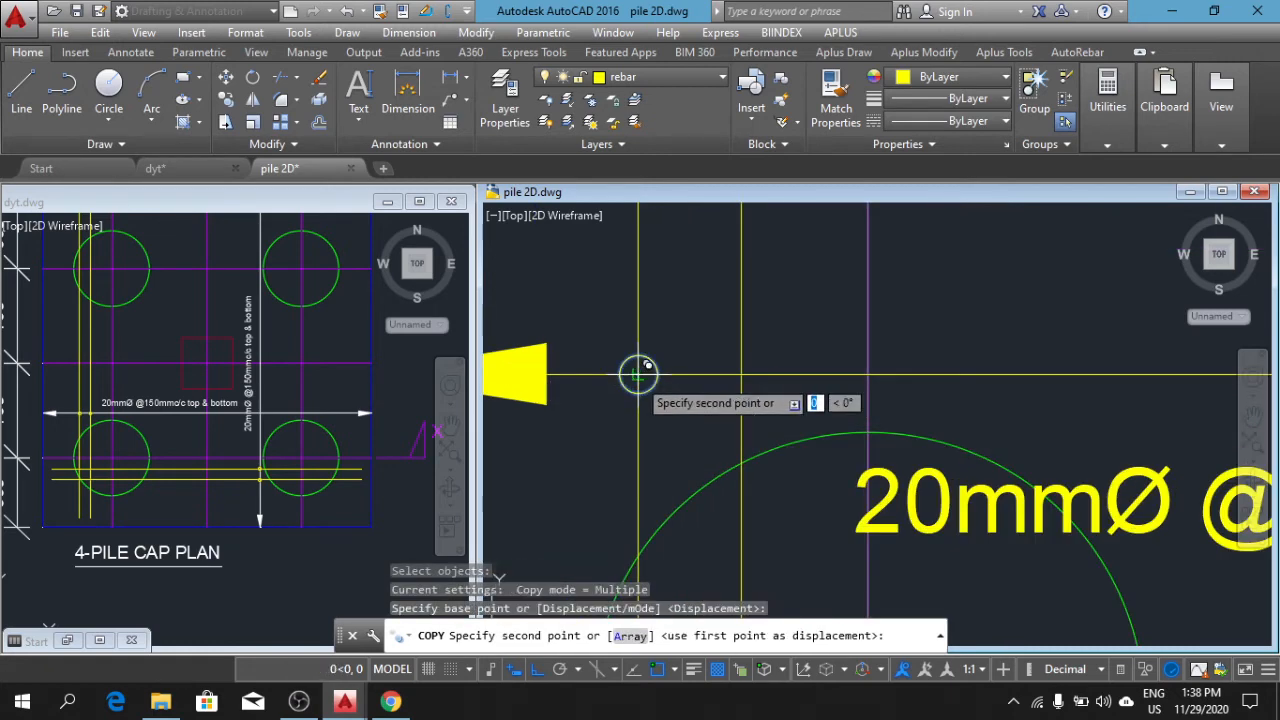
left_click(736, 372)
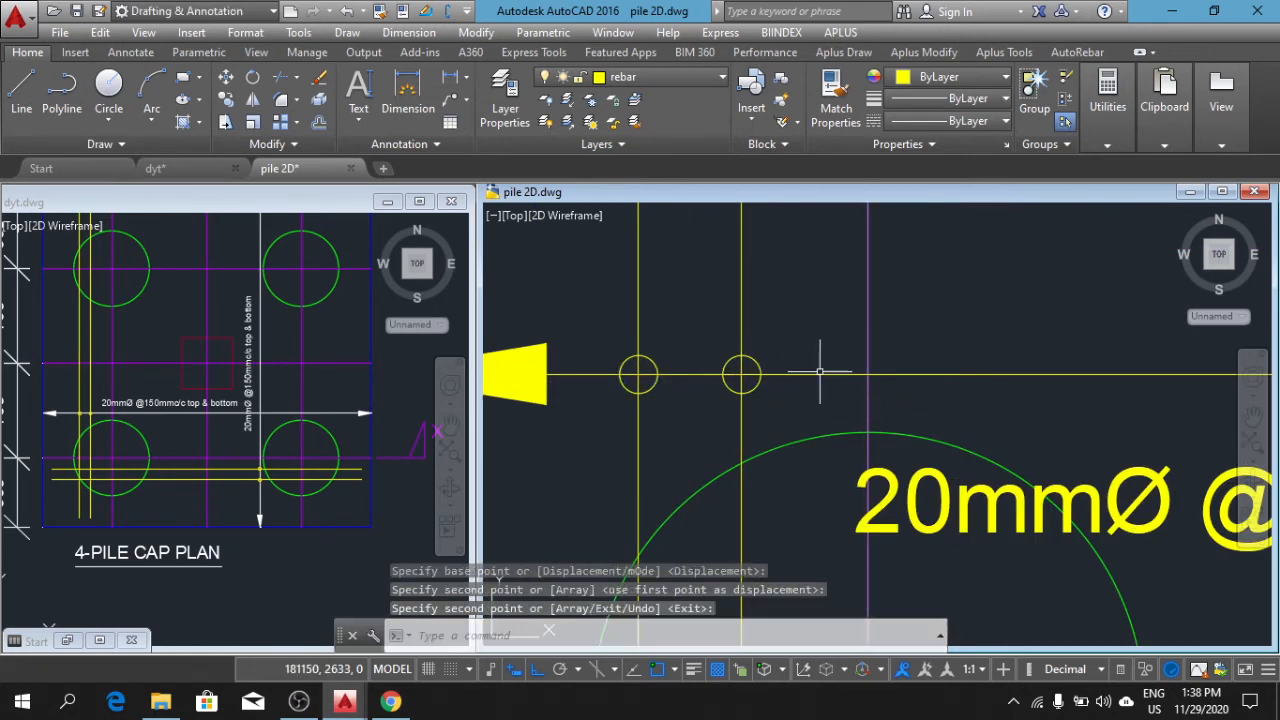
scroll(822, 368, "down", 3)
scroll(876, 410, "down", 5)
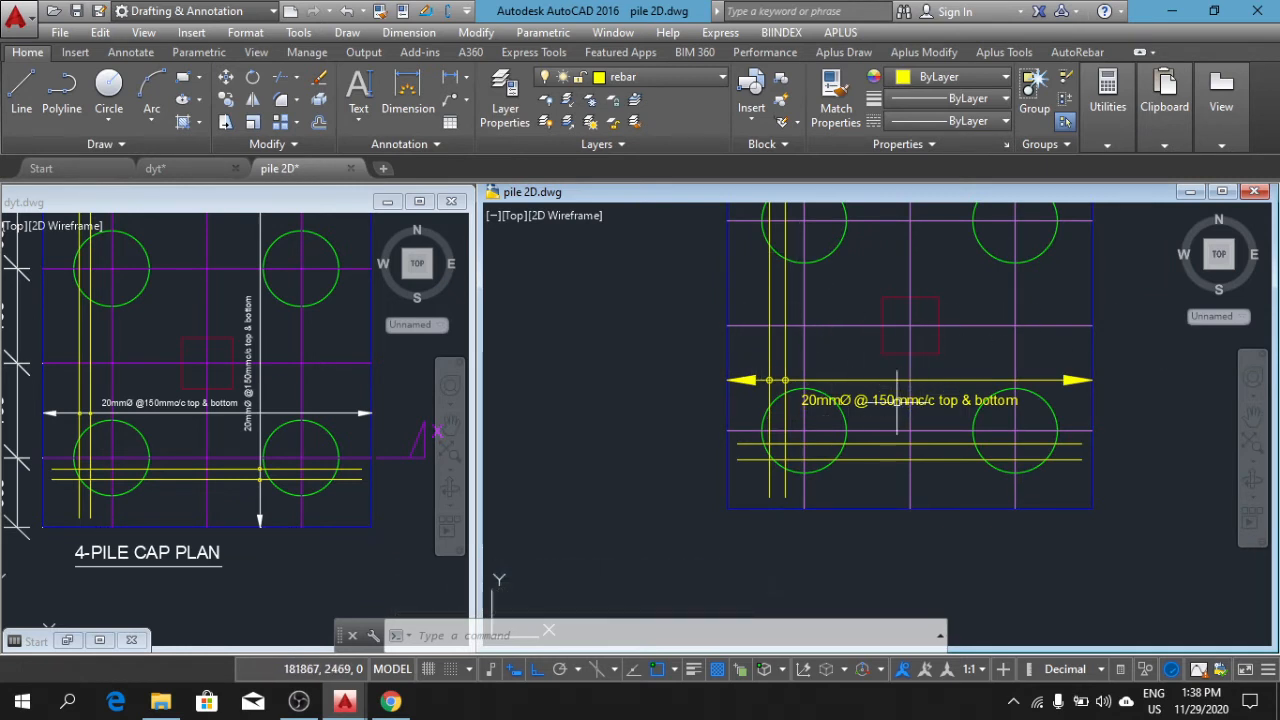
scroll(877, 411, "up", 2)
middle_click_drag(877, 412, 813, 419)
scroll(832, 389, "down", 2)
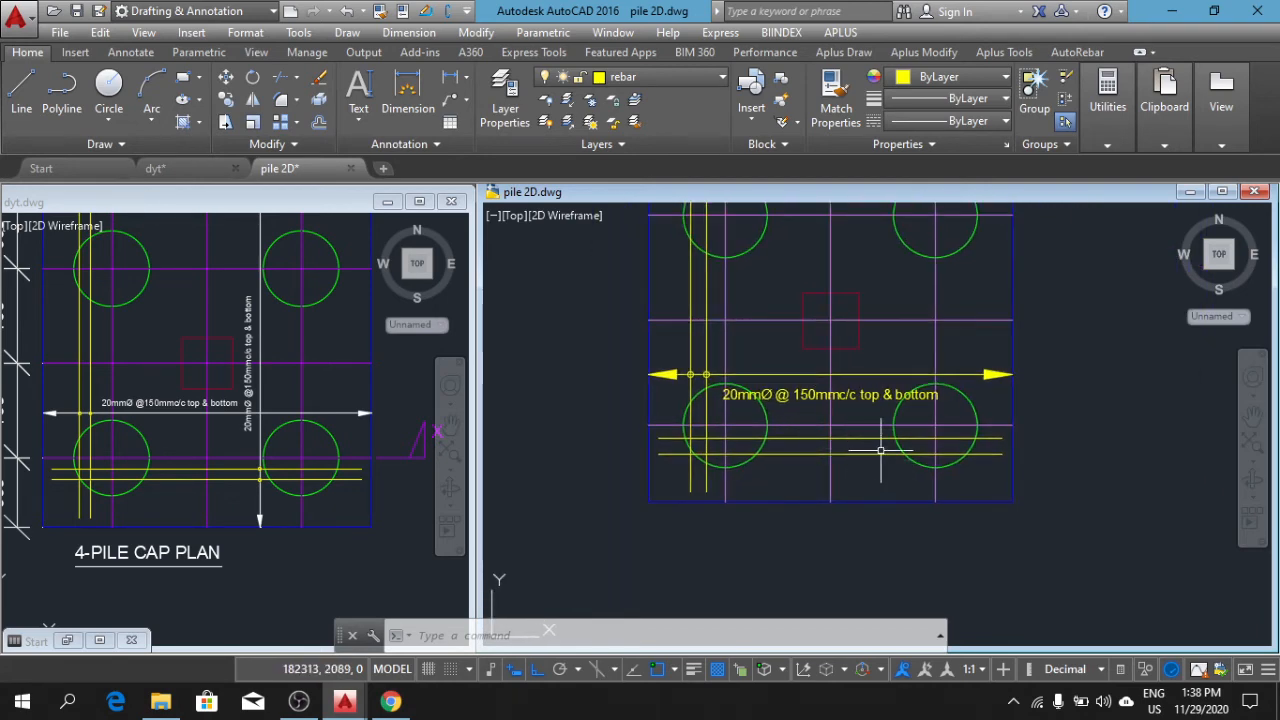
scroll(820, 411, "up", 4)
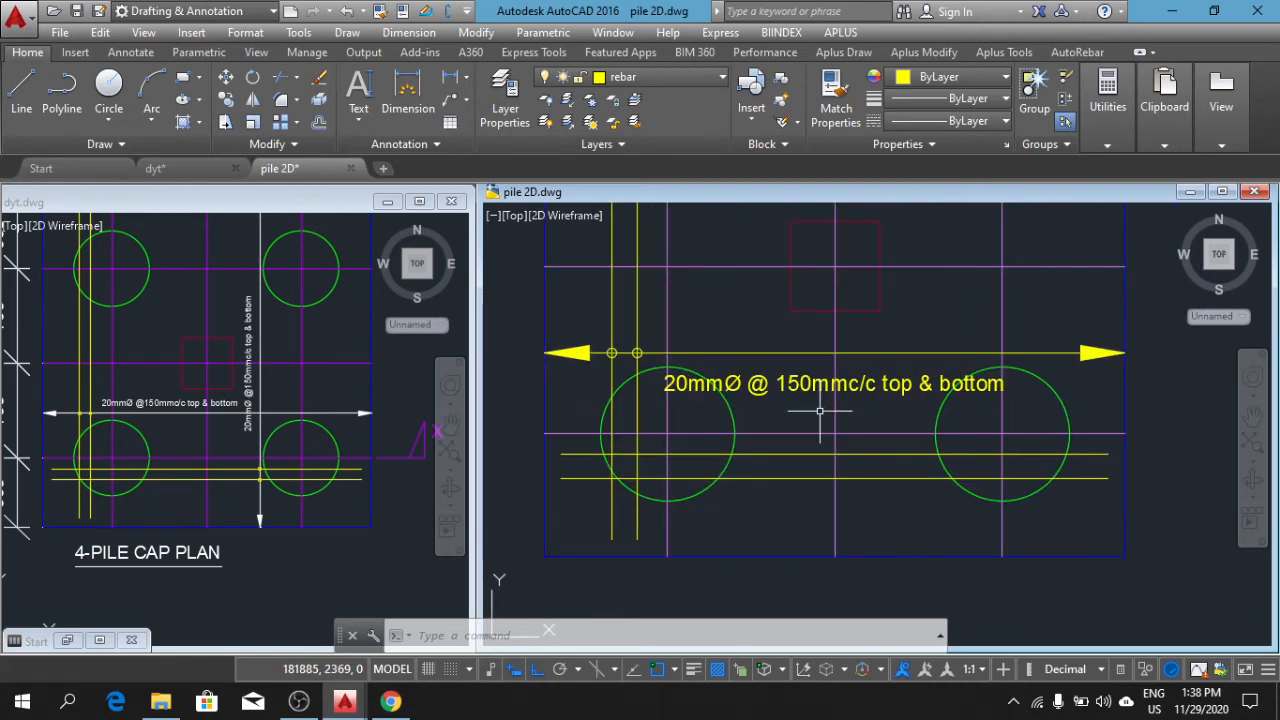
scroll(819, 411, "down", 2)
scroll(795, 389, "down", 2)
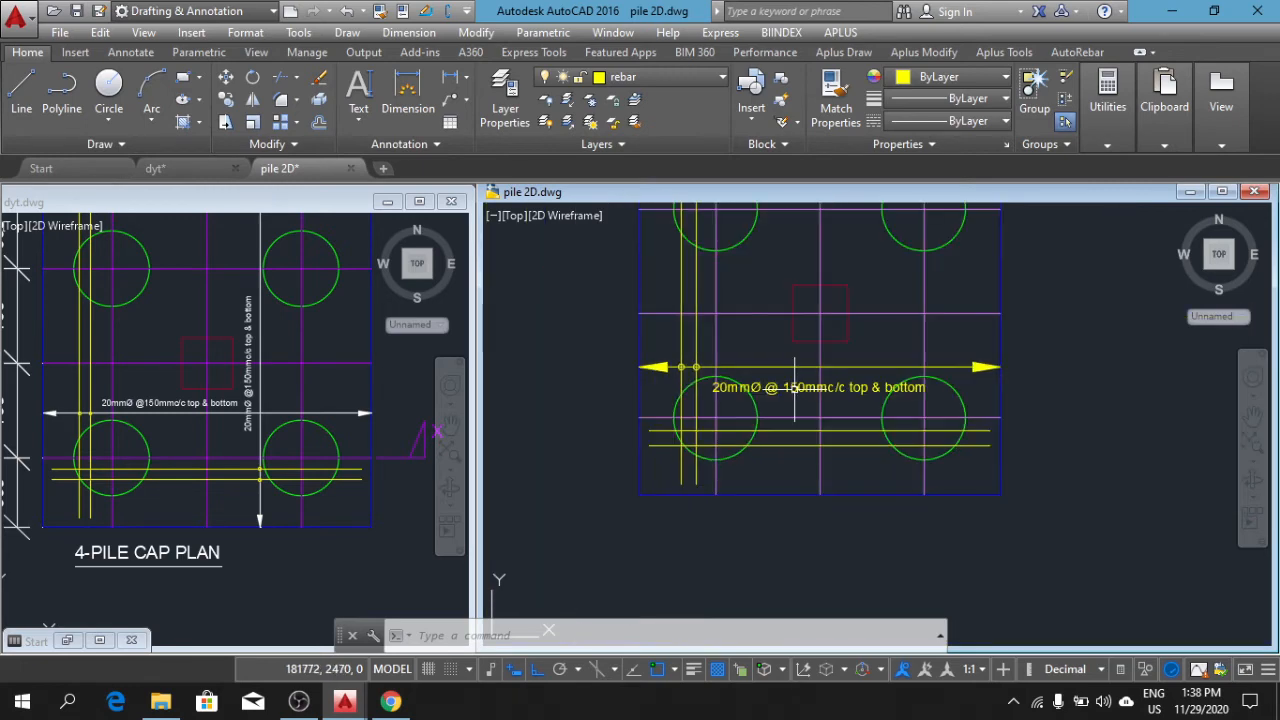
scroll(790, 385, "up", 2)
left_click(799, 387)
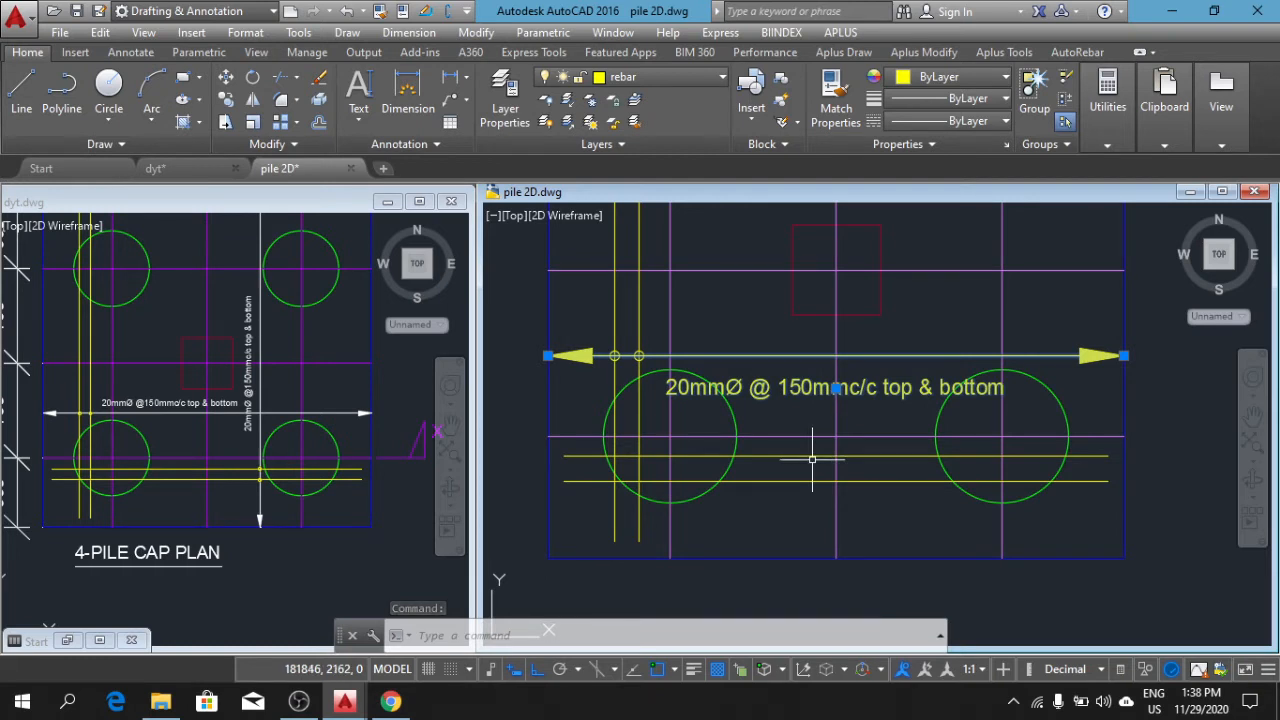
key("Escape")
key("Escape")
key("Escape")
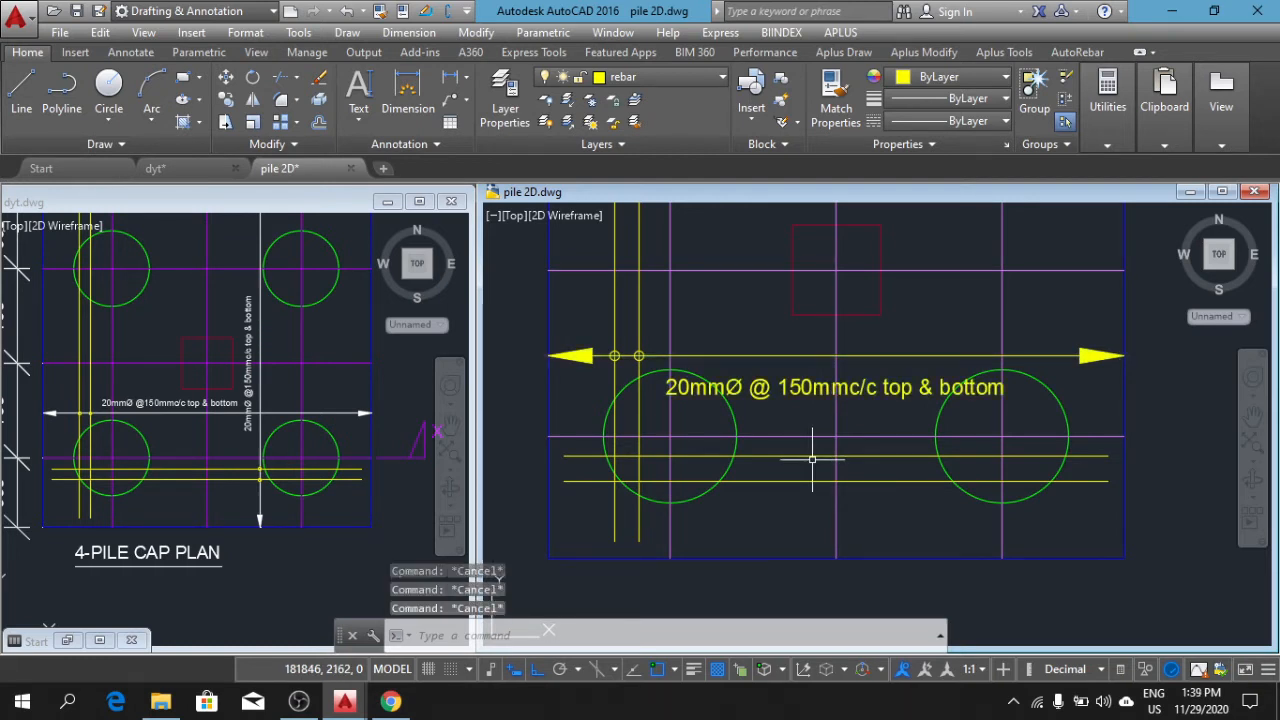
Step: Copy the horizontal rebar dimension from its right end to a point on the cap's bottom edge, between the middle and right vertical centre lines
scroll(817, 403, "down", 2)
middle_click_drag(883, 417, 835, 410)
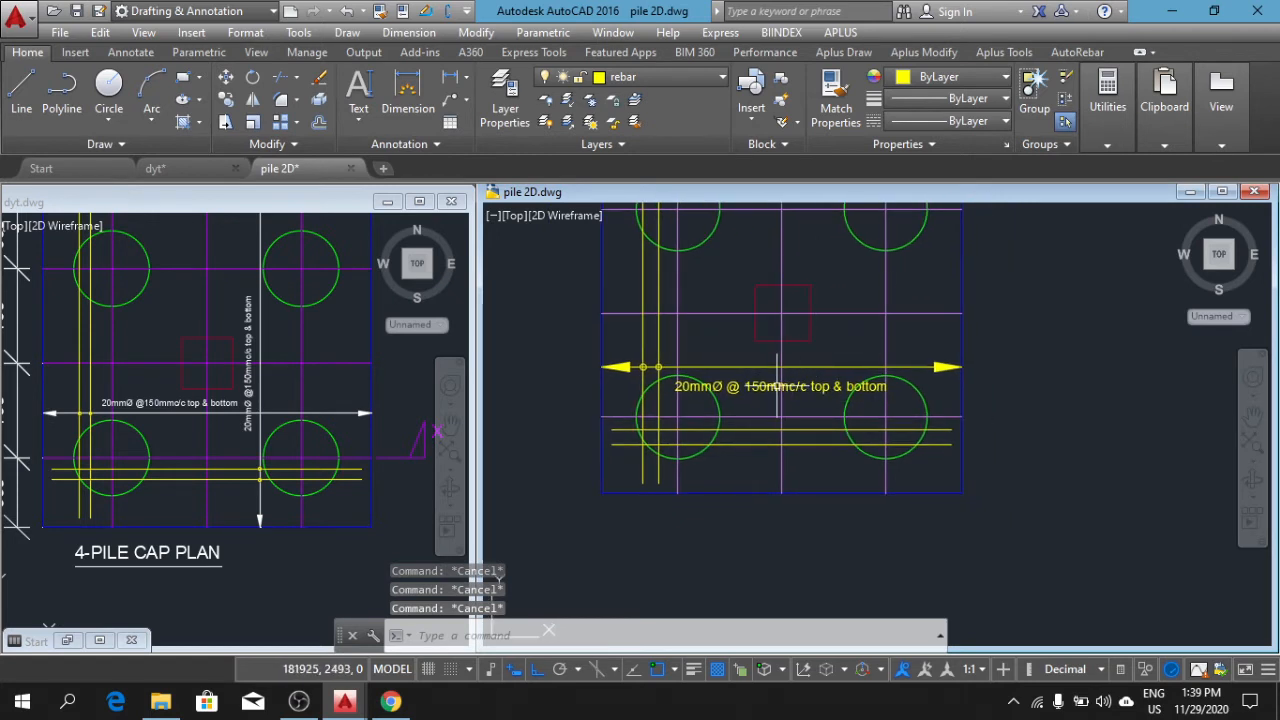
left_click(777, 385)
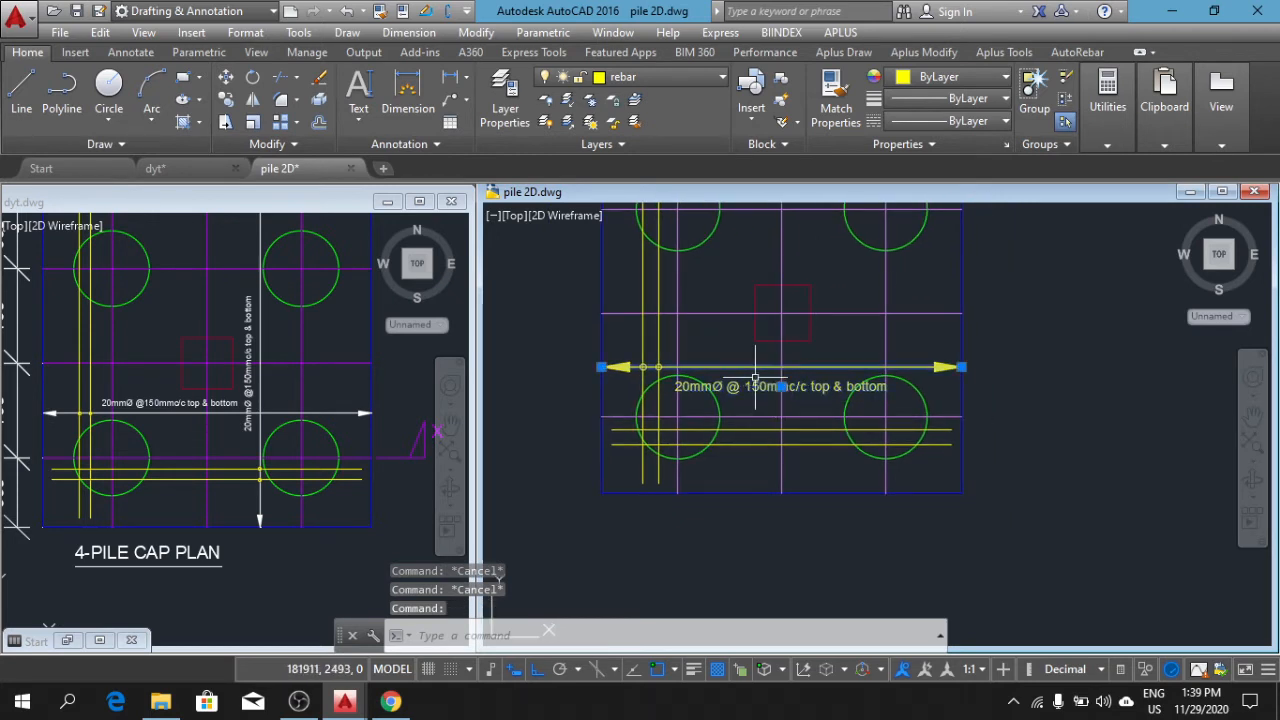
left_click(226, 99)
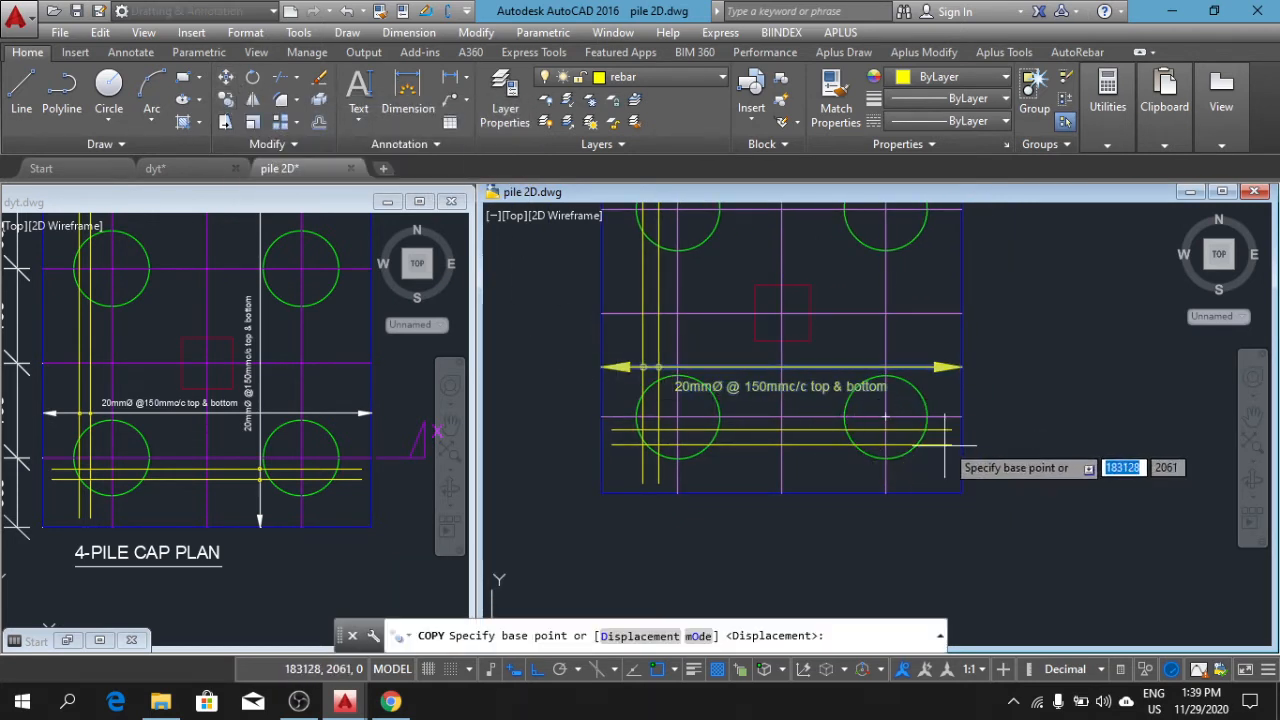
left_click(961, 368)
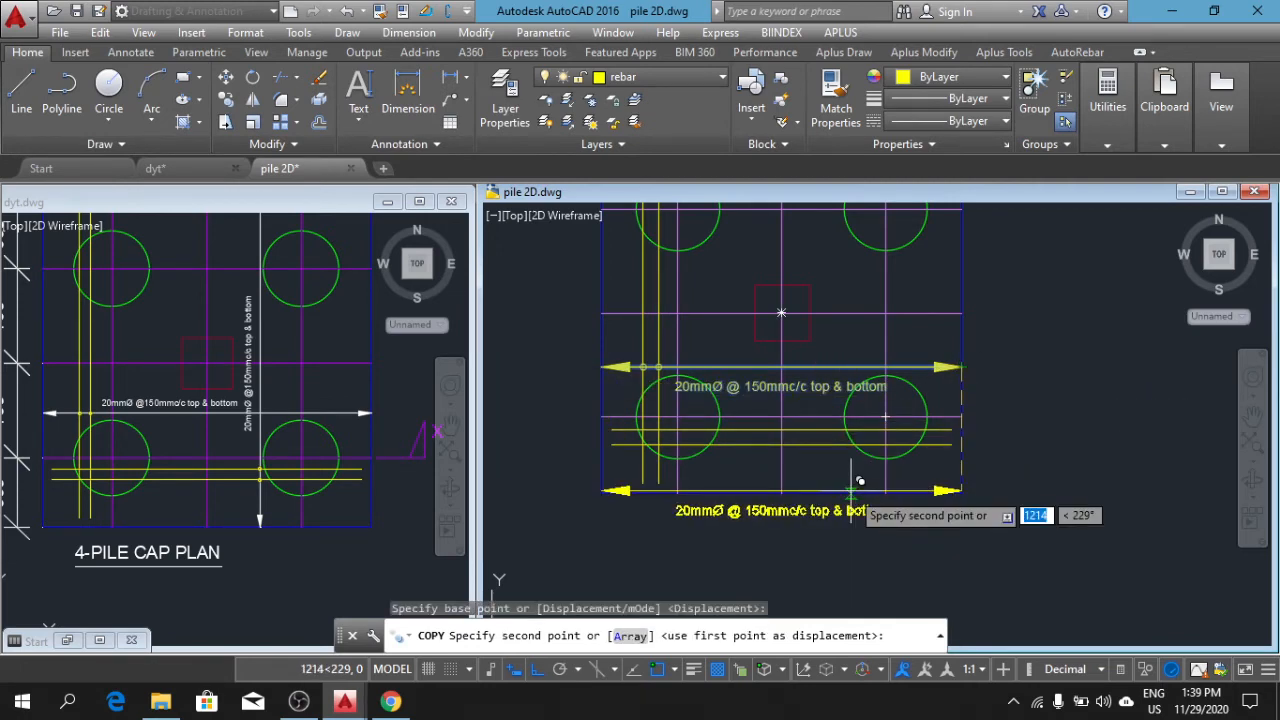
scroll(851, 490, "up", 6)
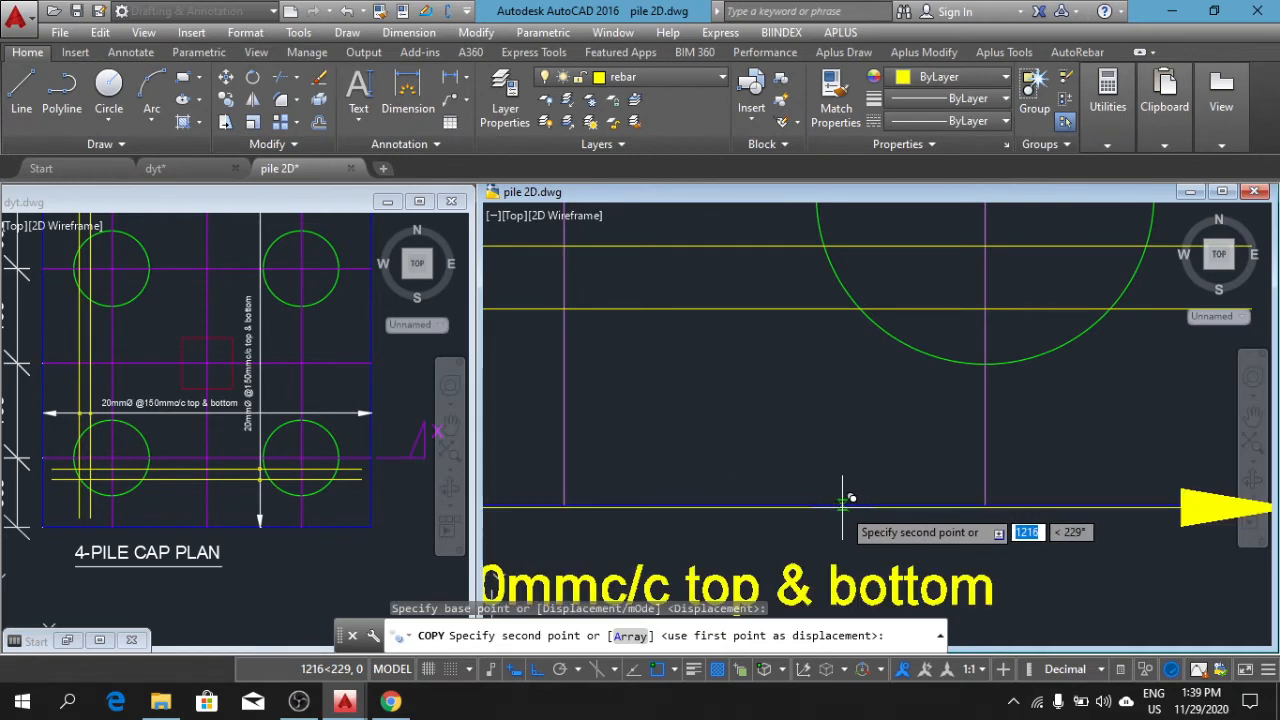
scroll(816, 496, "down", 3)
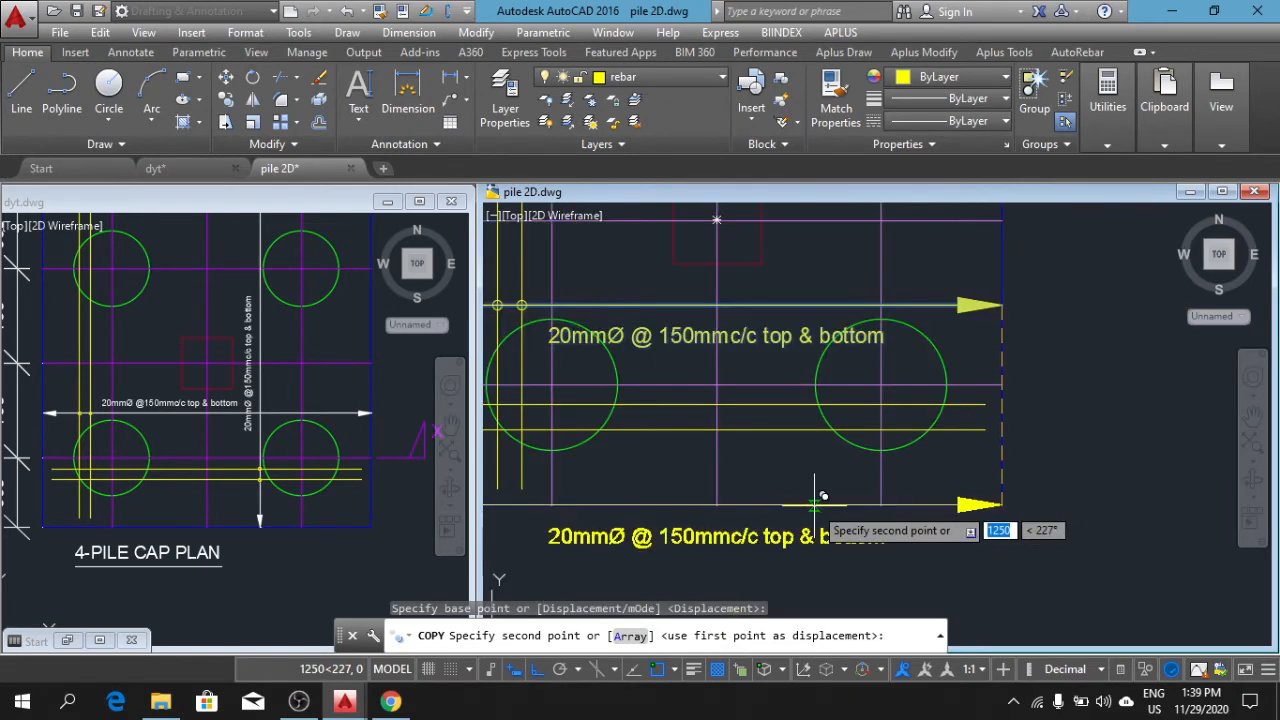
left_click(811, 500)
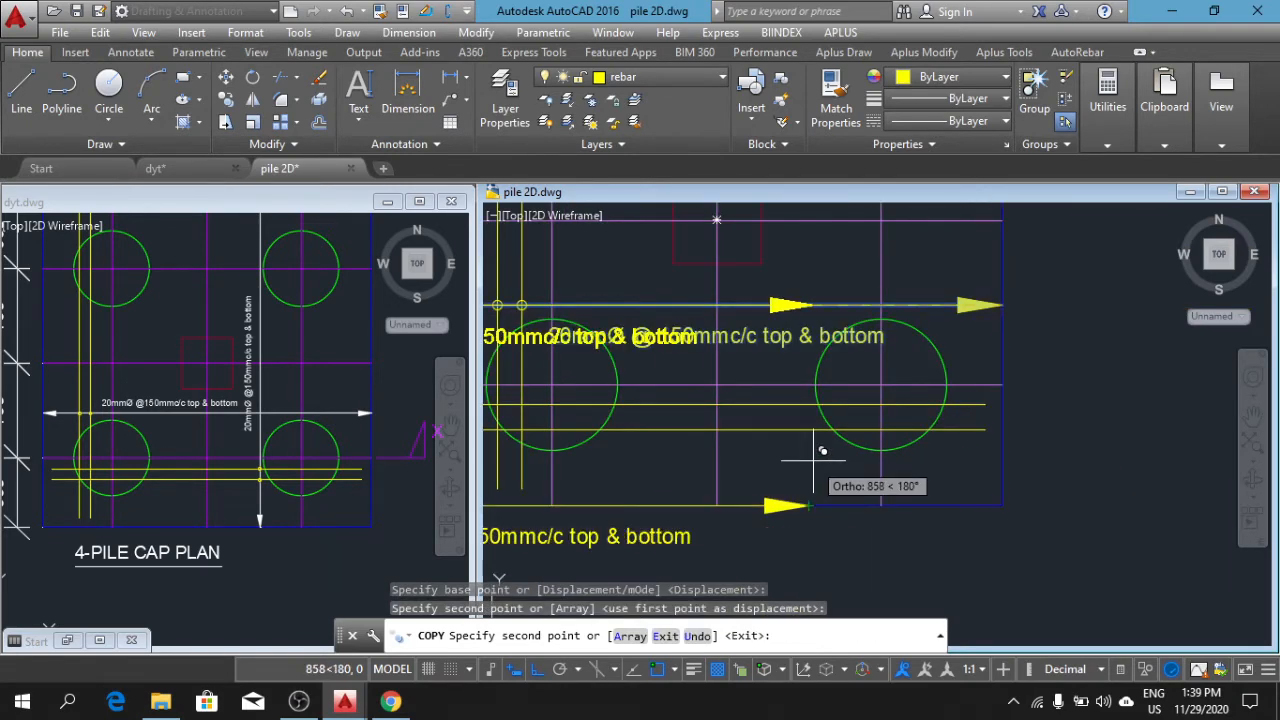
key("Return")
Step: Rotate the copied rebar dimension 270° about its right end so that it runs vertically across the pile cap
scroll(841, 524, "down", 4)
scroll(701, 516, "up", 2)
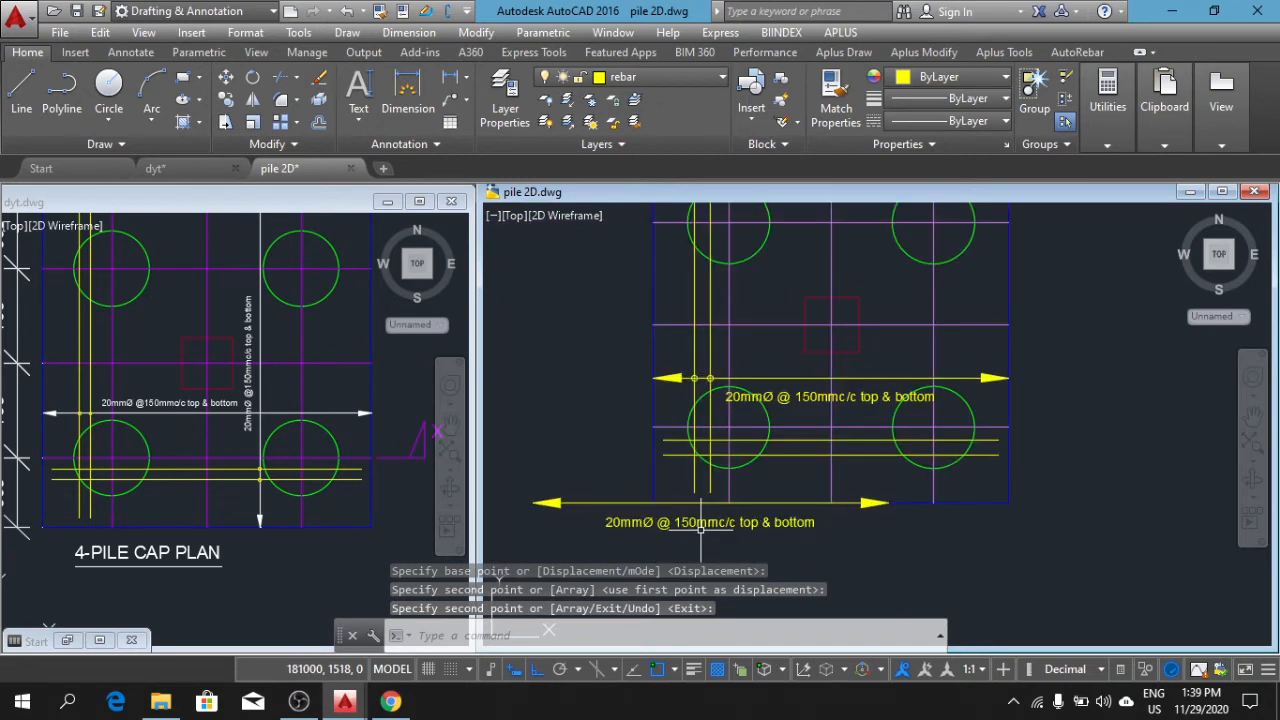
left_click(700, 522)
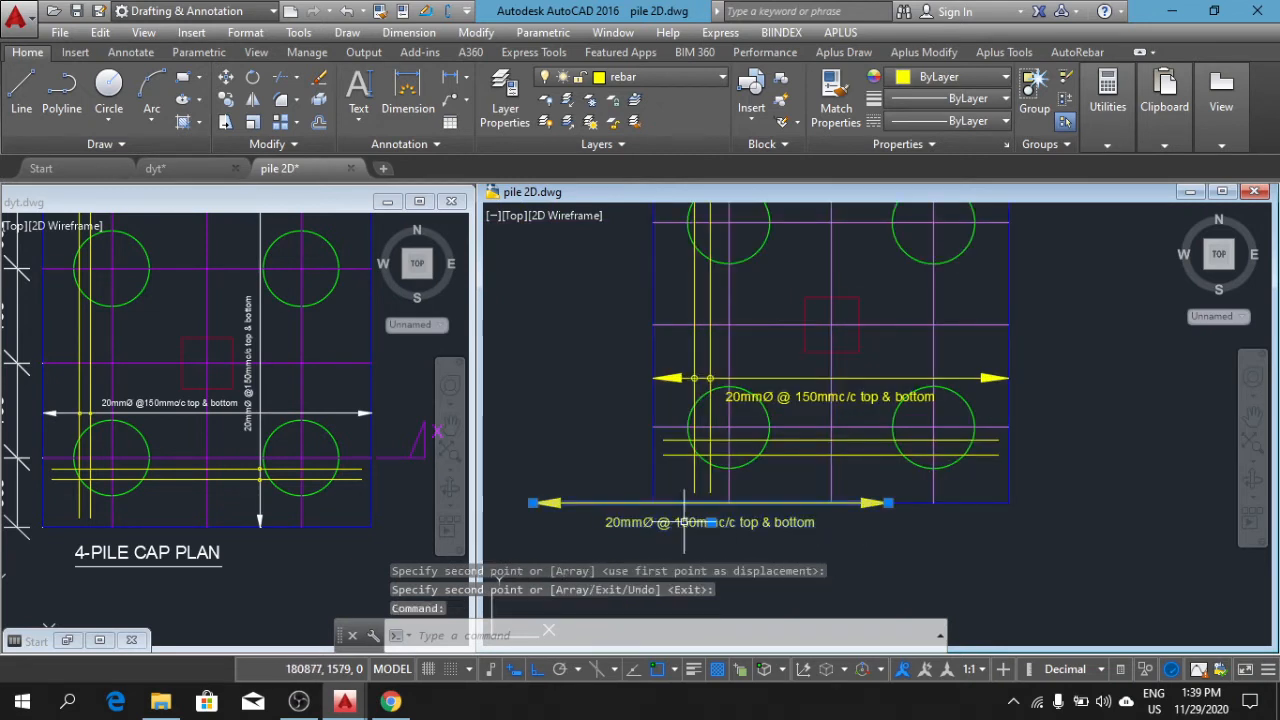
left_click(252, 77)
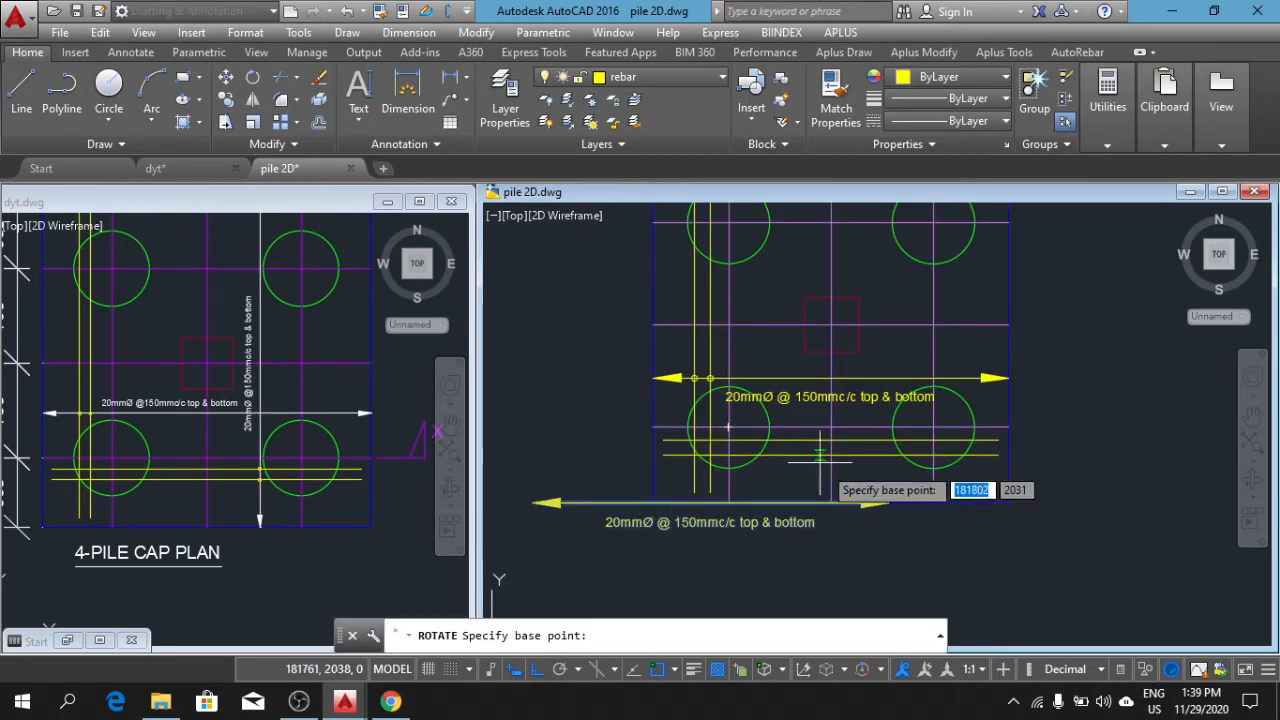
left_click(888, 502)
left_click(881, 537)
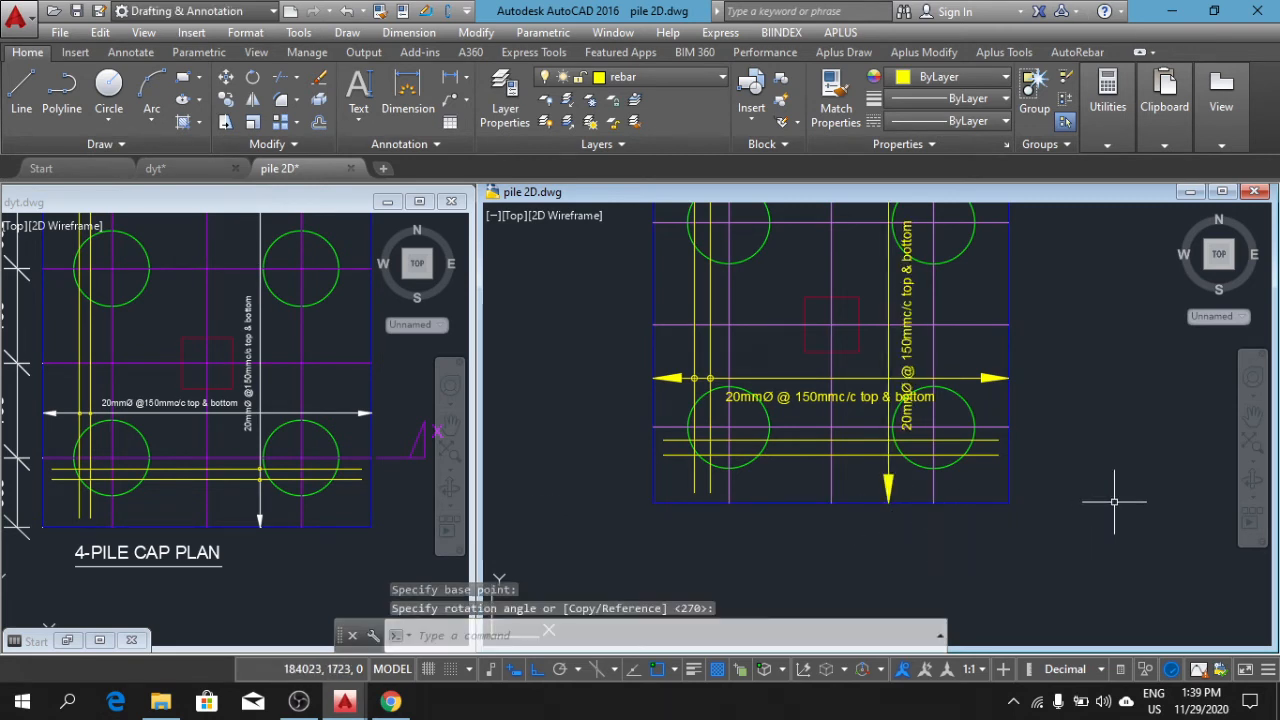
key("Escape")
key("Escape")
key("Escape")
middle_click_drag(1105, 327, 954, 466)
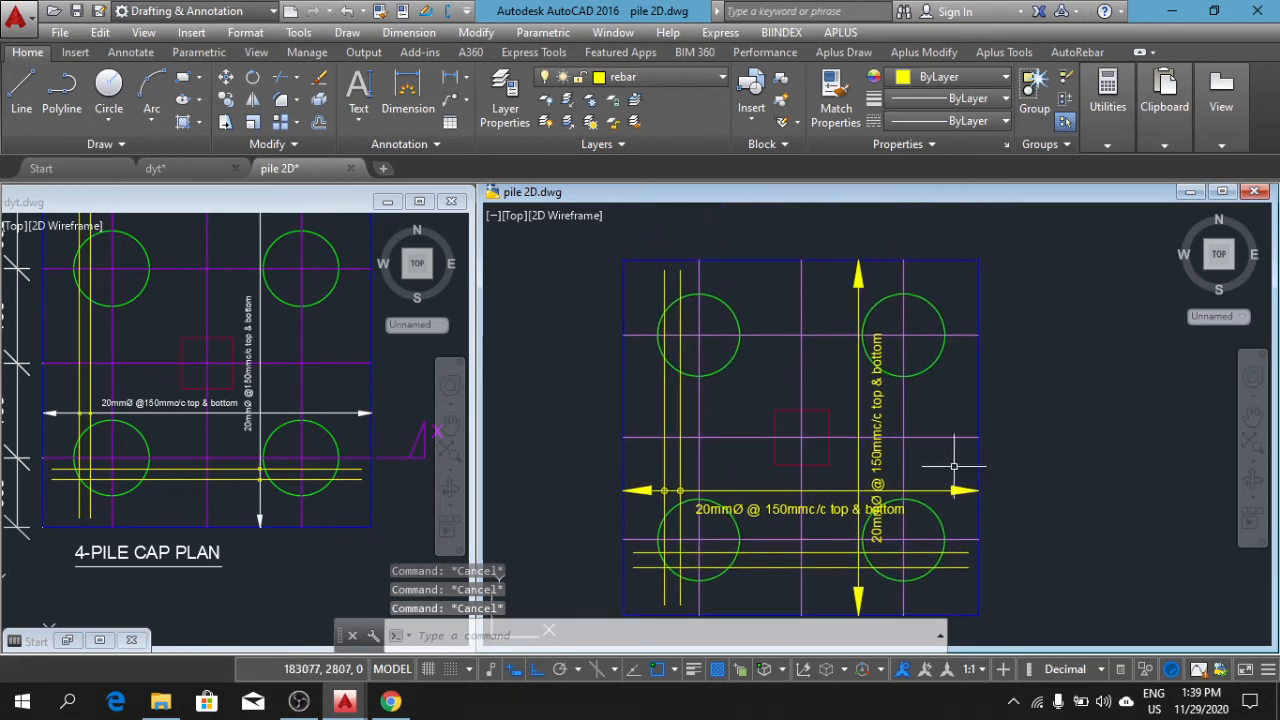
Step: With ortho off, copy a small marker circle from its centre to the vertical dimension line's crossings with both horizontal rebar lines
scroll(852, 552, "up", 2)
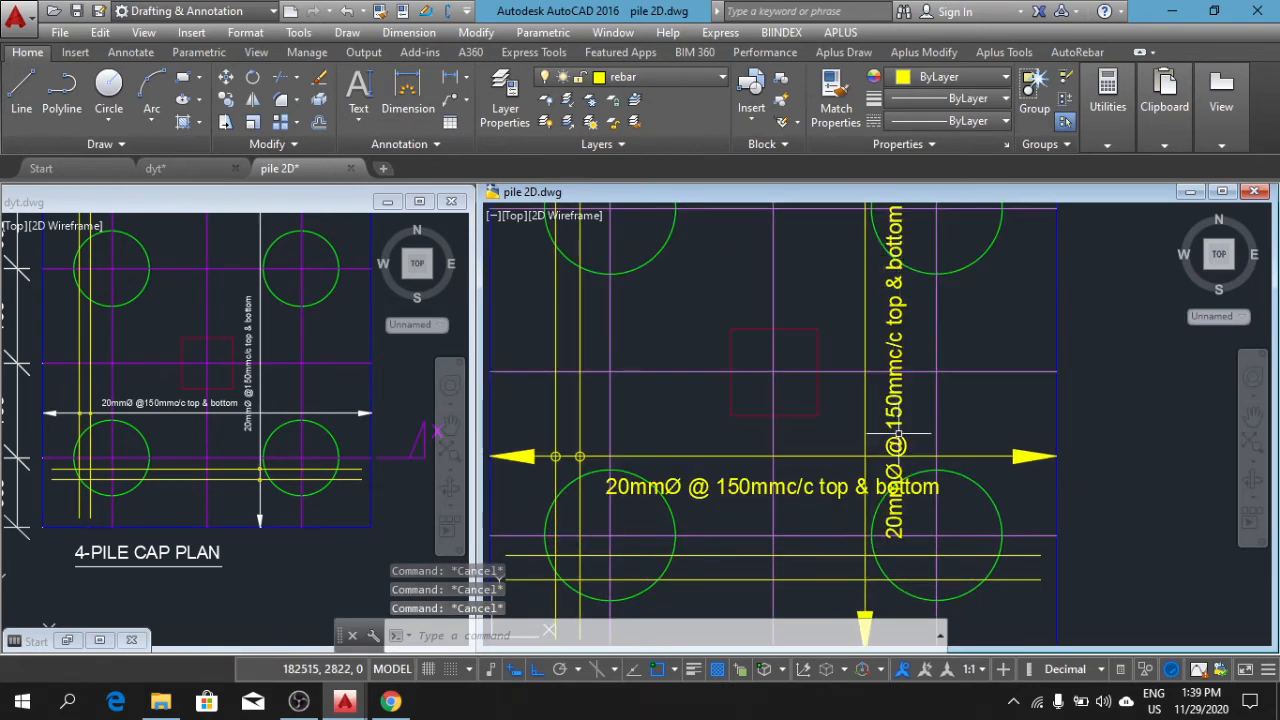
scroll(872, 551, "up", 1)
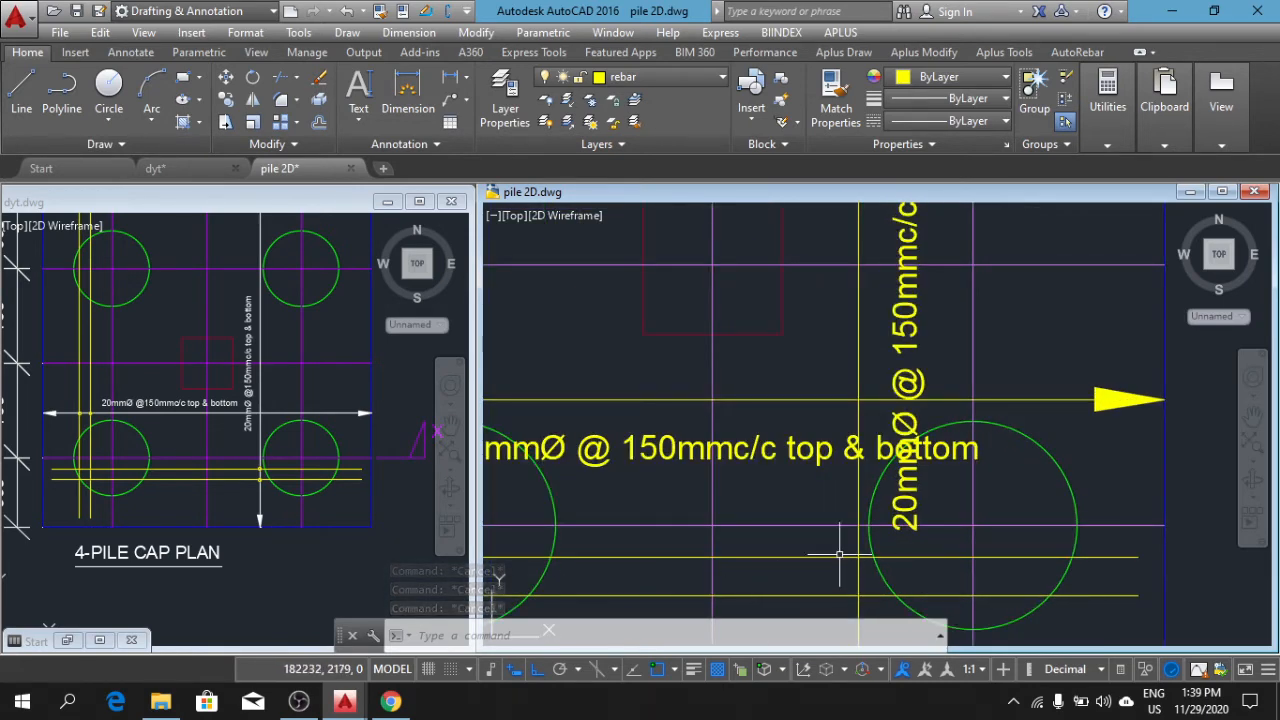
scroll(840, 553, "down", 2)
scroll(867, 554, "up", 2)
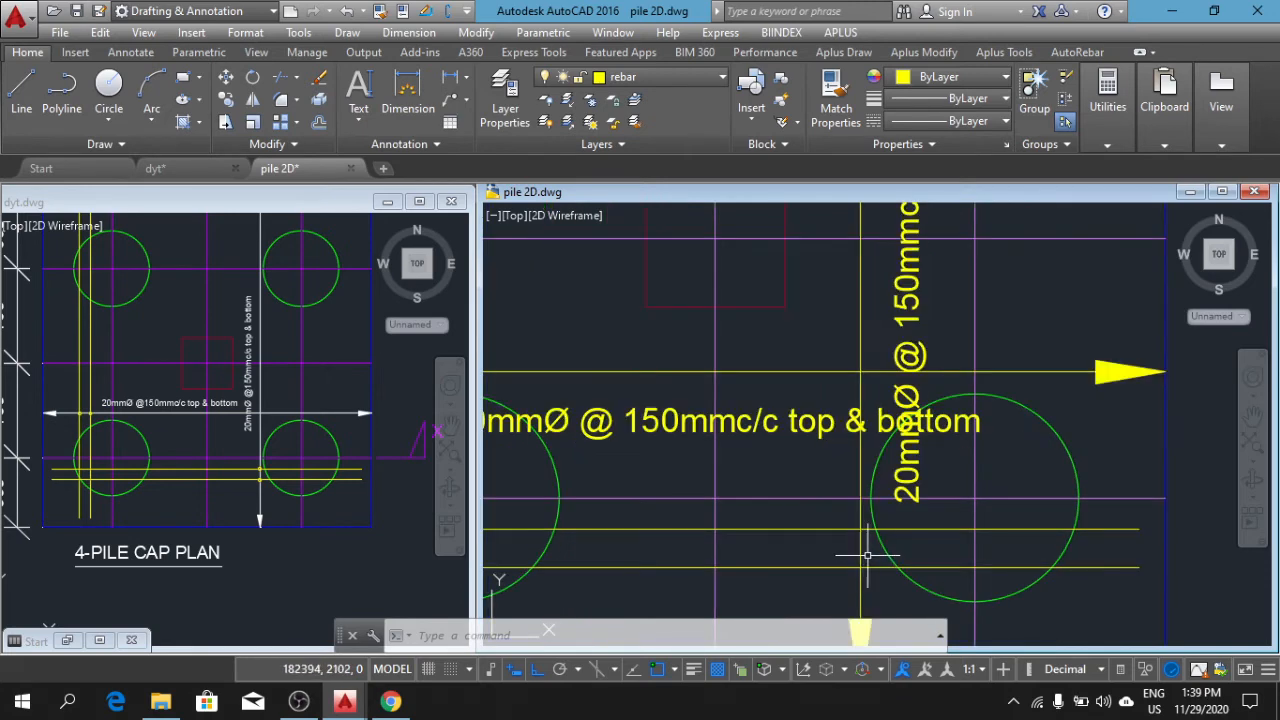
scroll(738, 461, "down", 2)
middle_click_drag(794, 472, 857, 491)
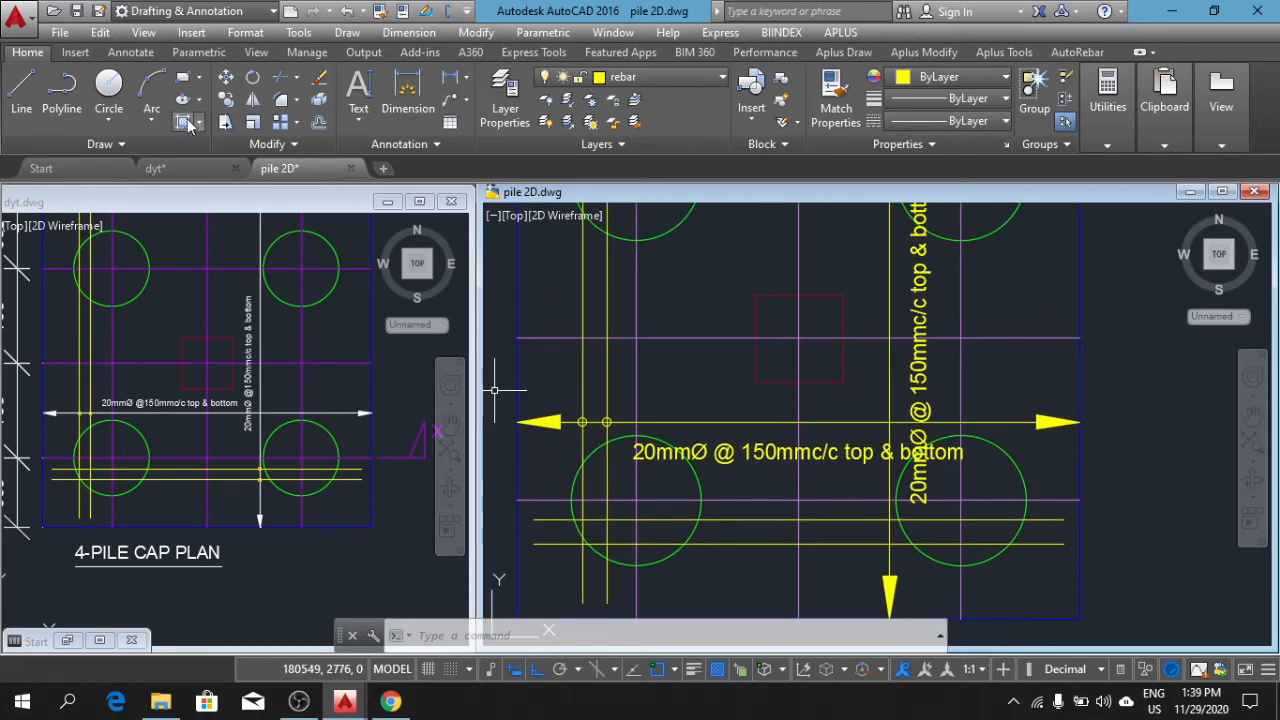
left_click(226, 99)
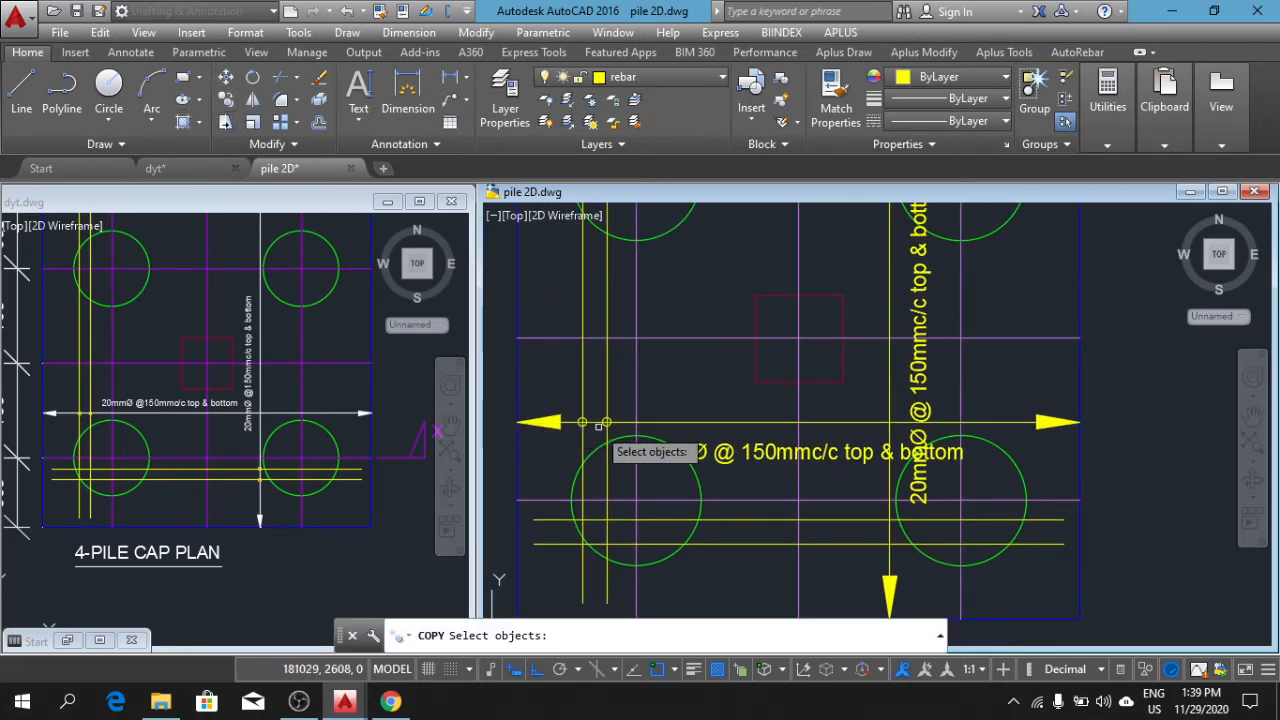
scroll(598, 425, "up", 3)
left_click(594, 392)
left_click(655, 450)
key("Return")
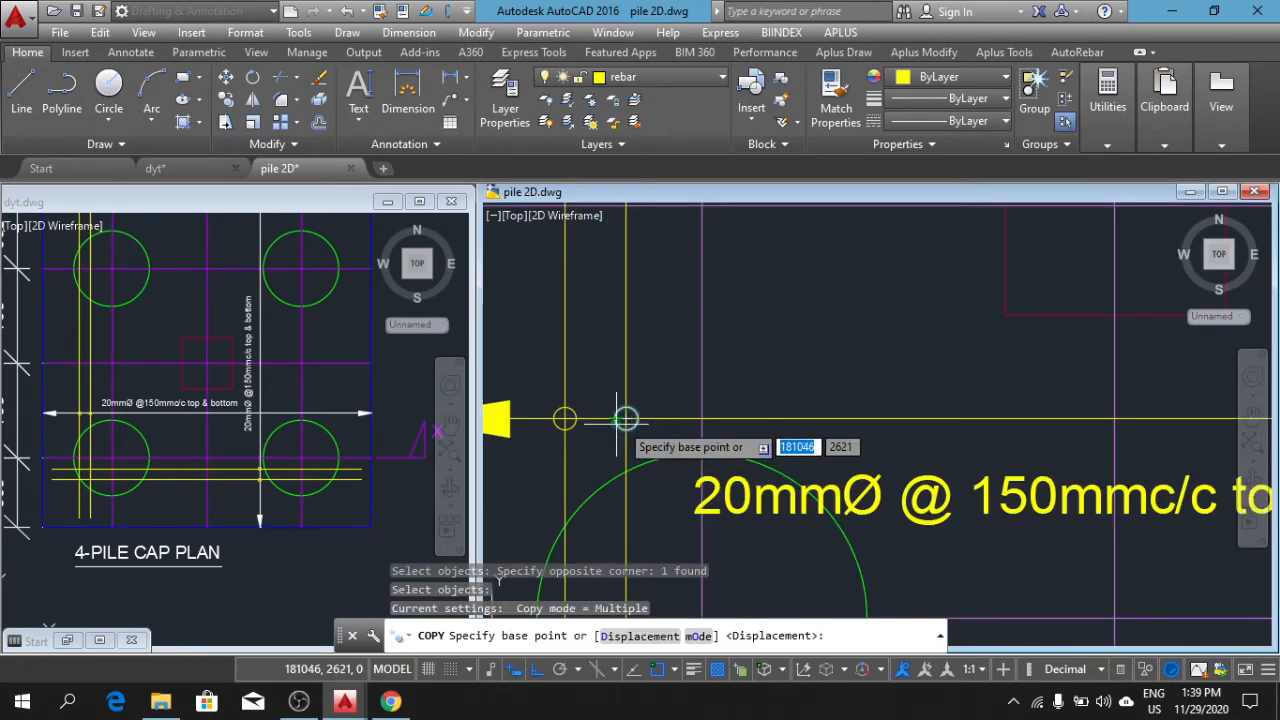
left_click(626, 418)
scroll(820, 443, "down", 3)
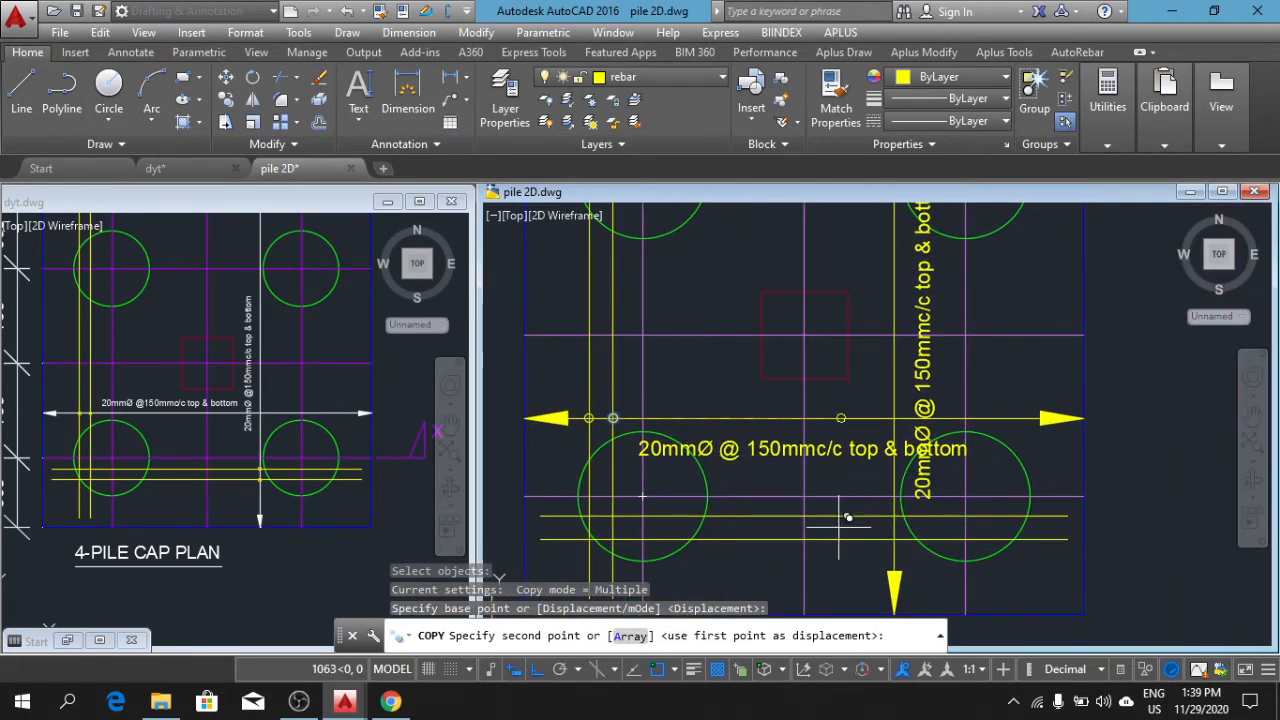
left_click(539, 672)
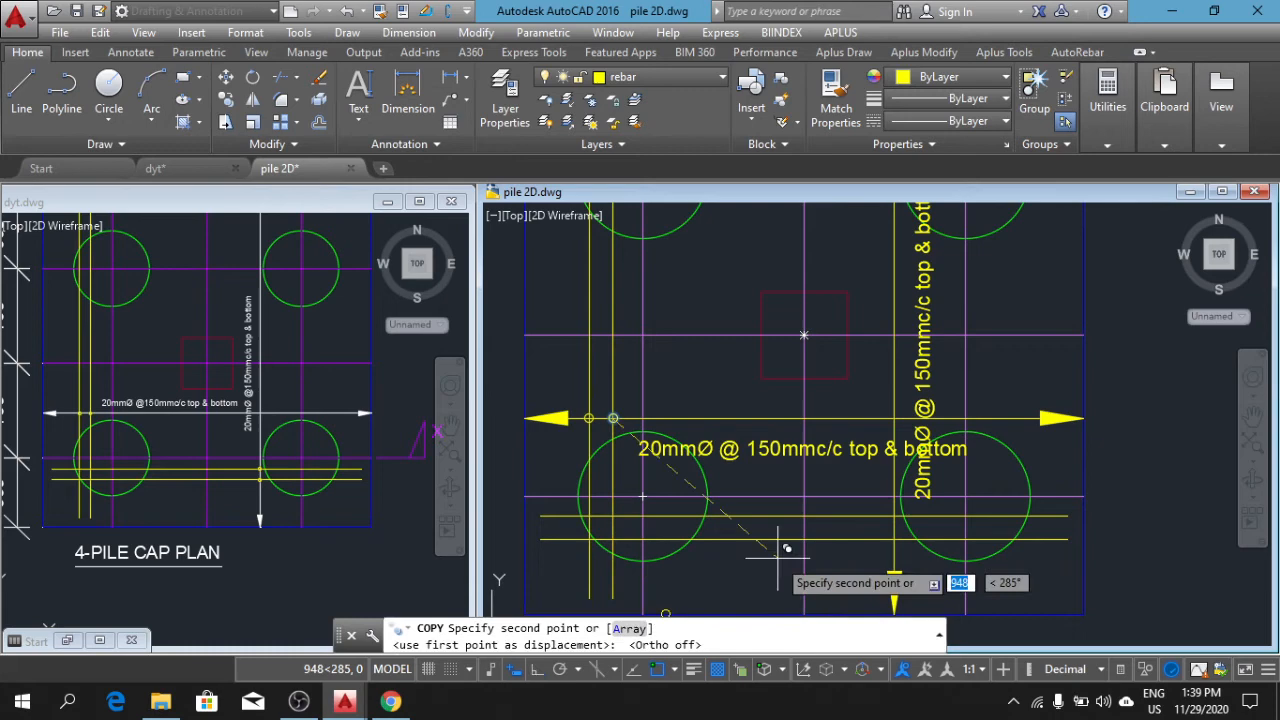
scroll(903, 513, "up", 3)
left_click(903, 513)
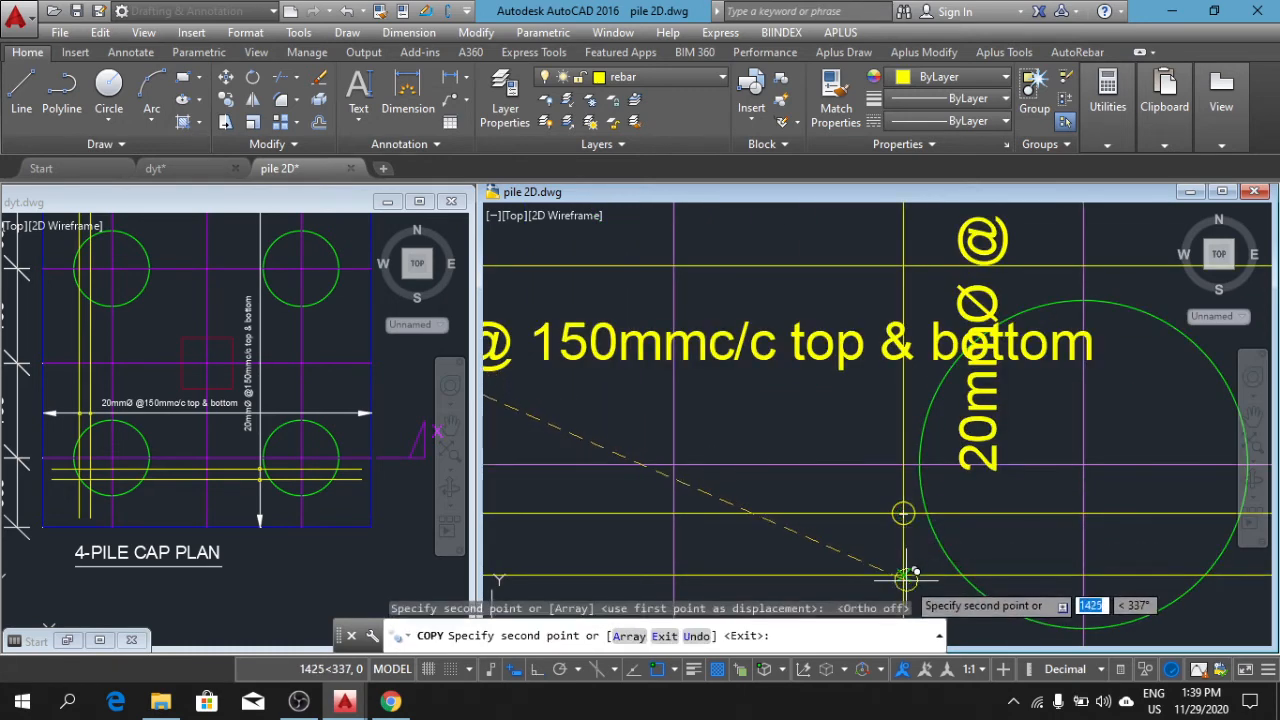
key("Return")
scroll(829, 491, "down", 4)
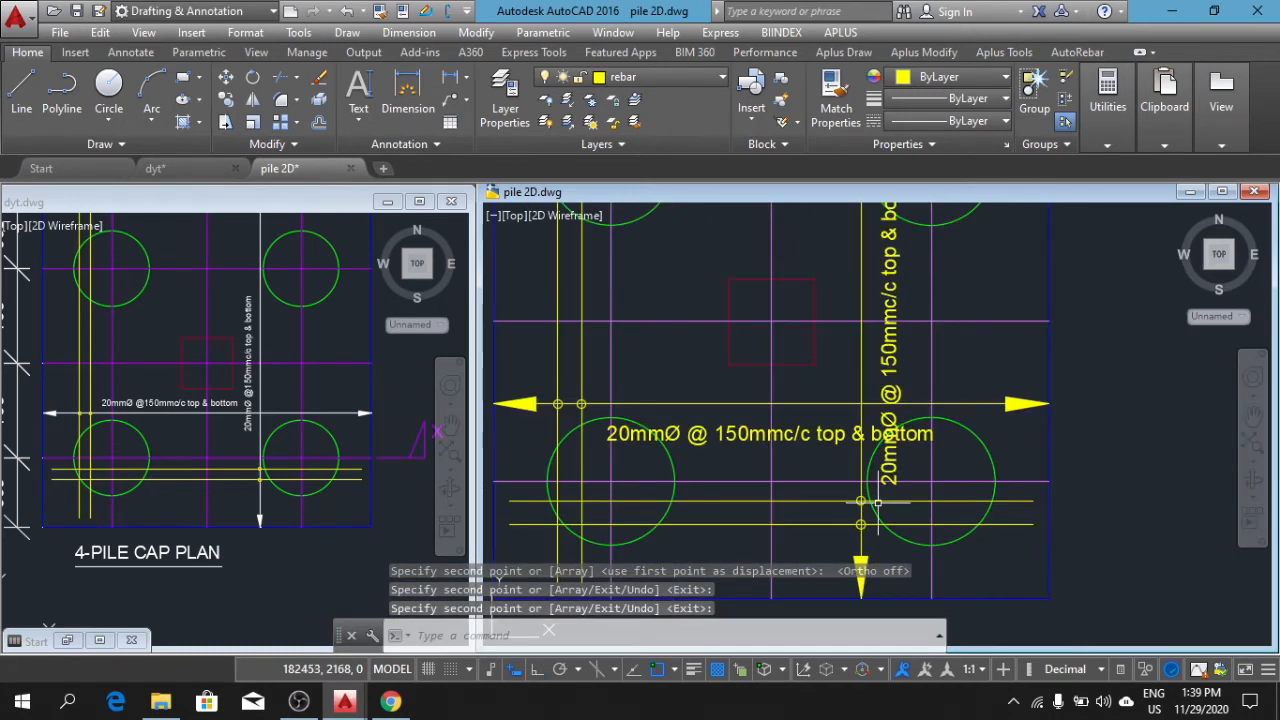
middle_click_drag(878, 503, 878, 473)
key("Escape")
key("Escape")
key("Escape")
Step: Explode the horizontal rebar dimension and move its text above the dimension line, shifted towards the cap's left edge
scroll(955, 350, "down", 4)
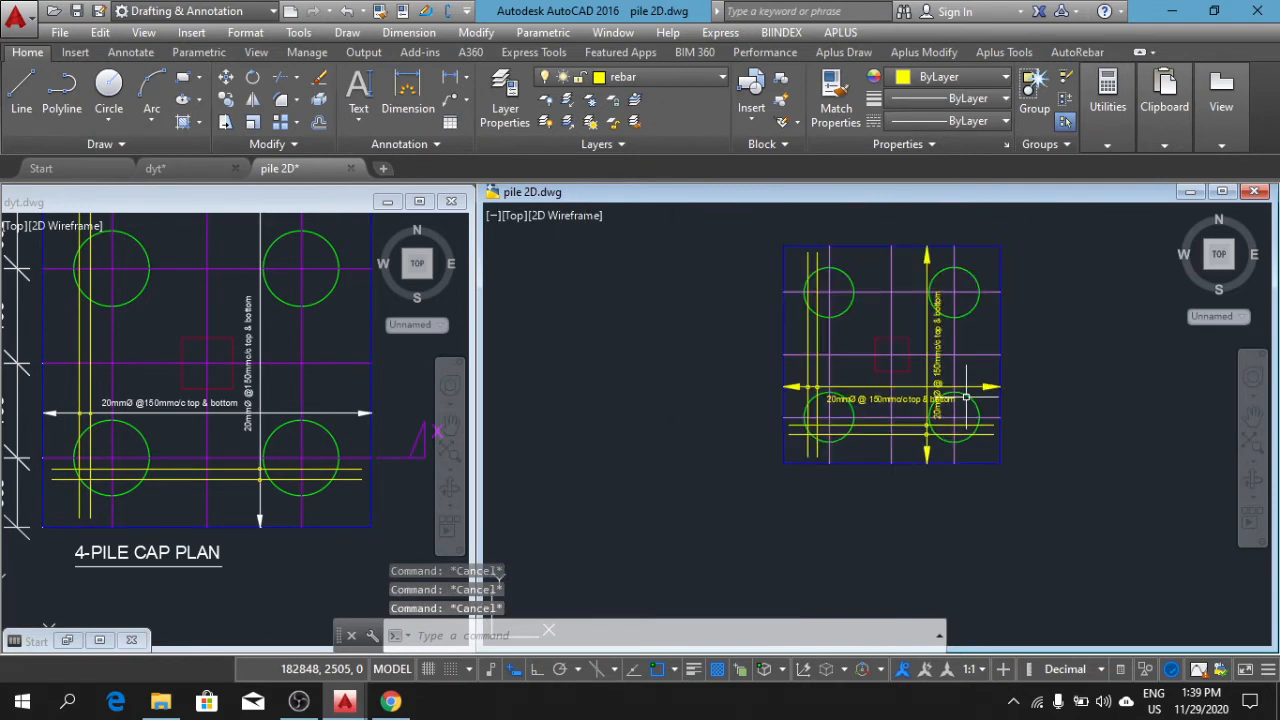
scroll(962, 380, "up", 2)
scroll(935, 382, "up", 2)
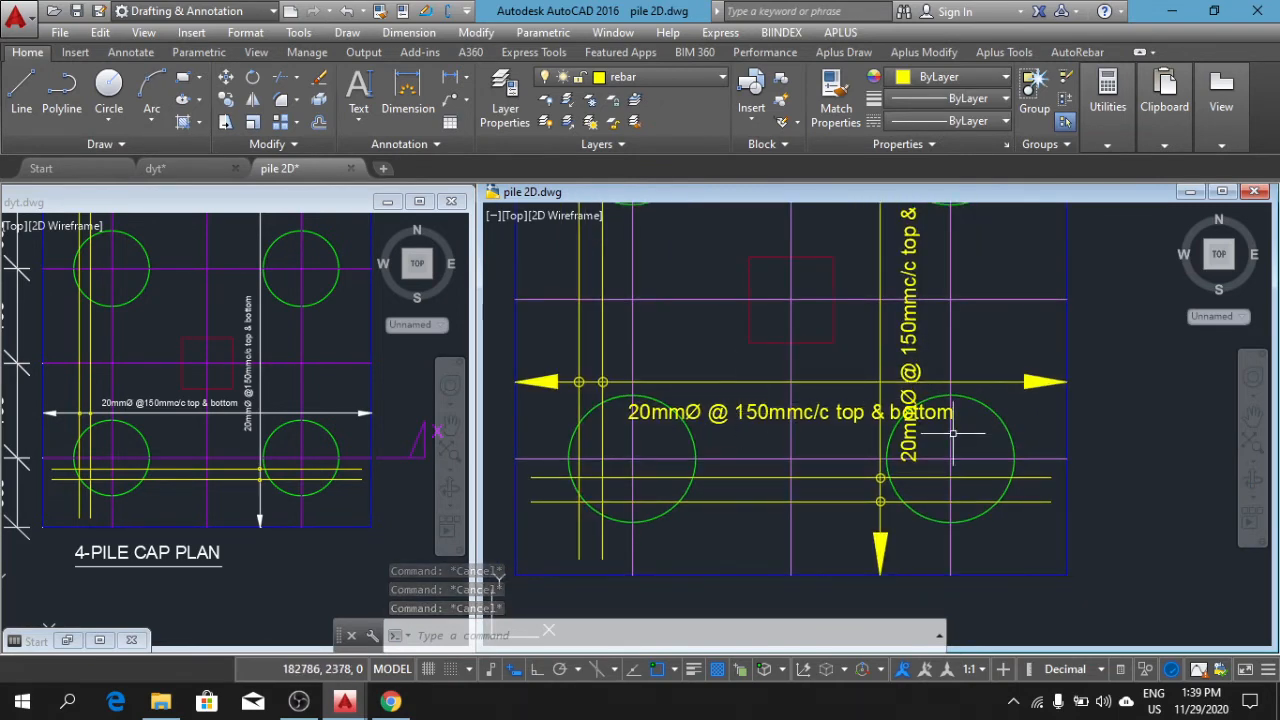
left_click(767, 410)
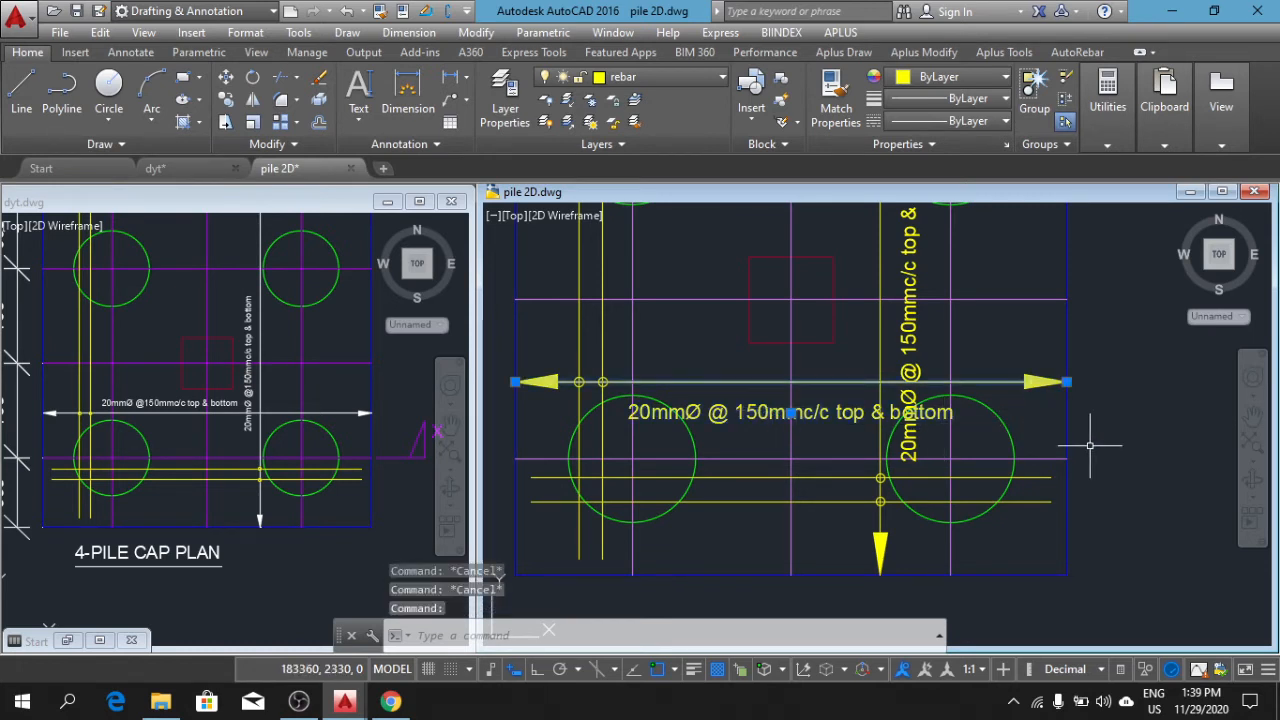
type("EXPL")
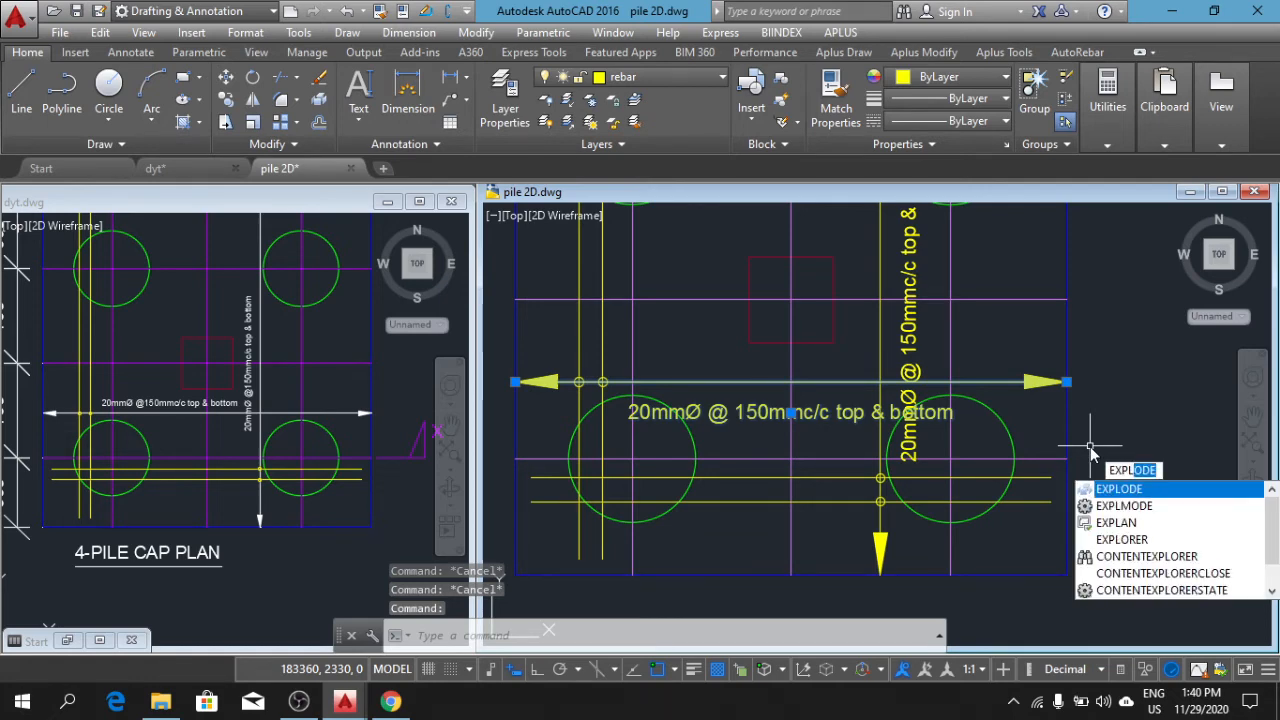
key("Return")
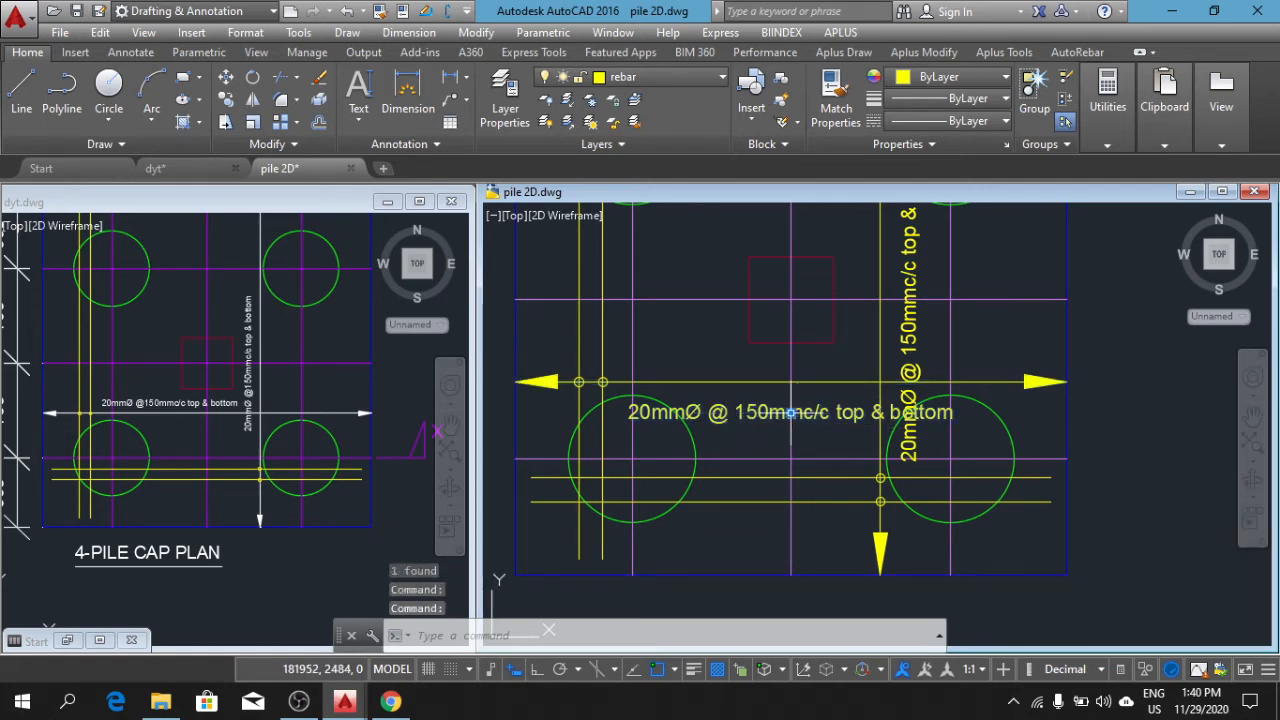
left_click(790, 412)
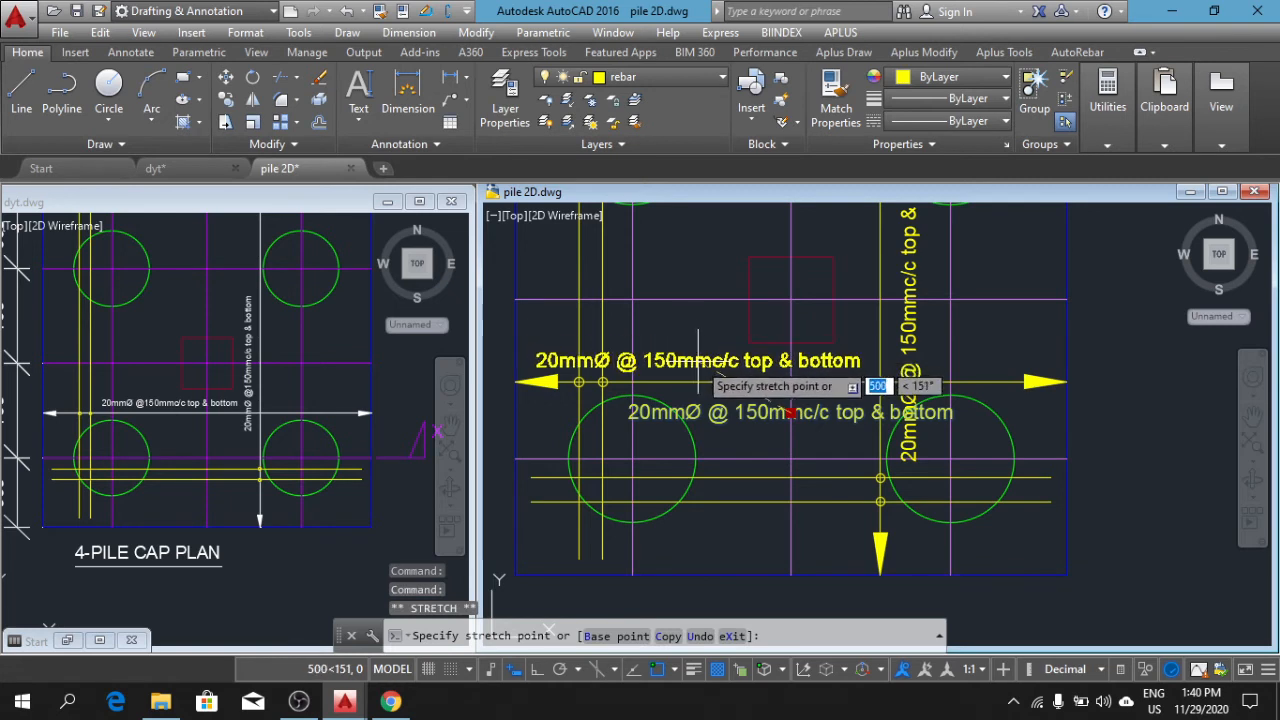
left_click(697, 360)
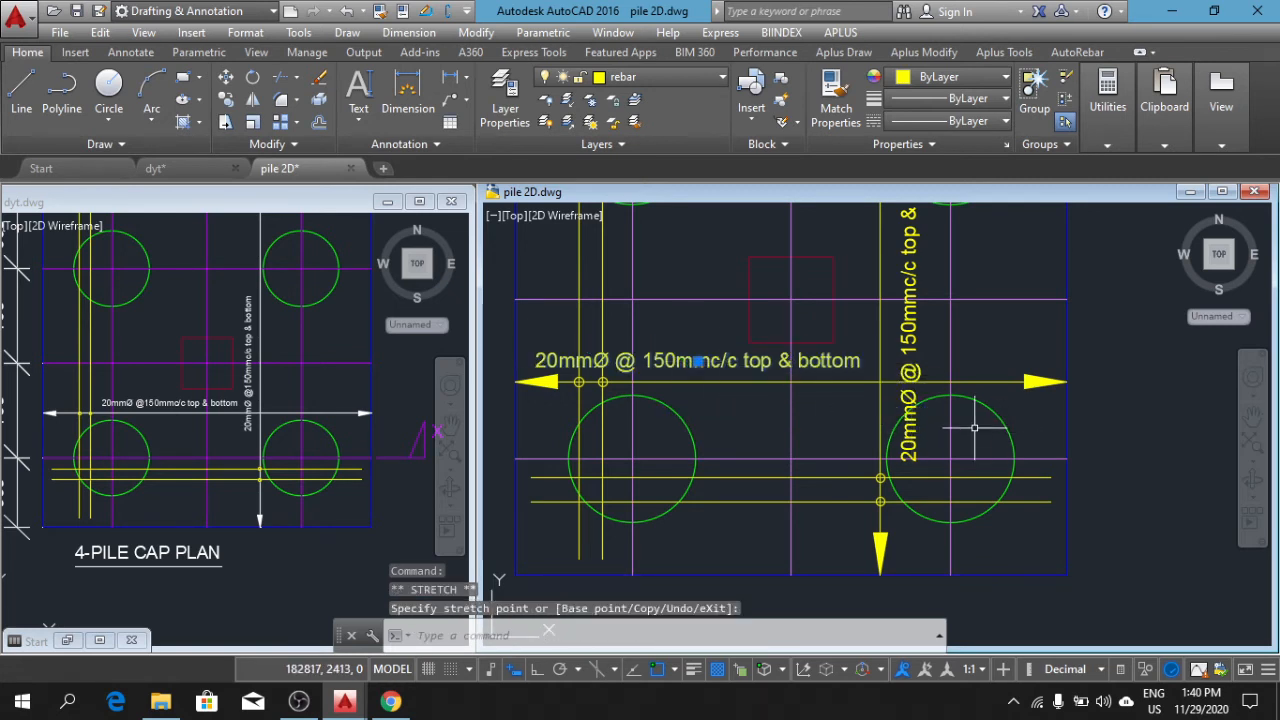
Step: Deselect the horizontal callout text and examine the rebar callouts and marker circles across the pile cap plan
scroll(920, 545, "down", 2)
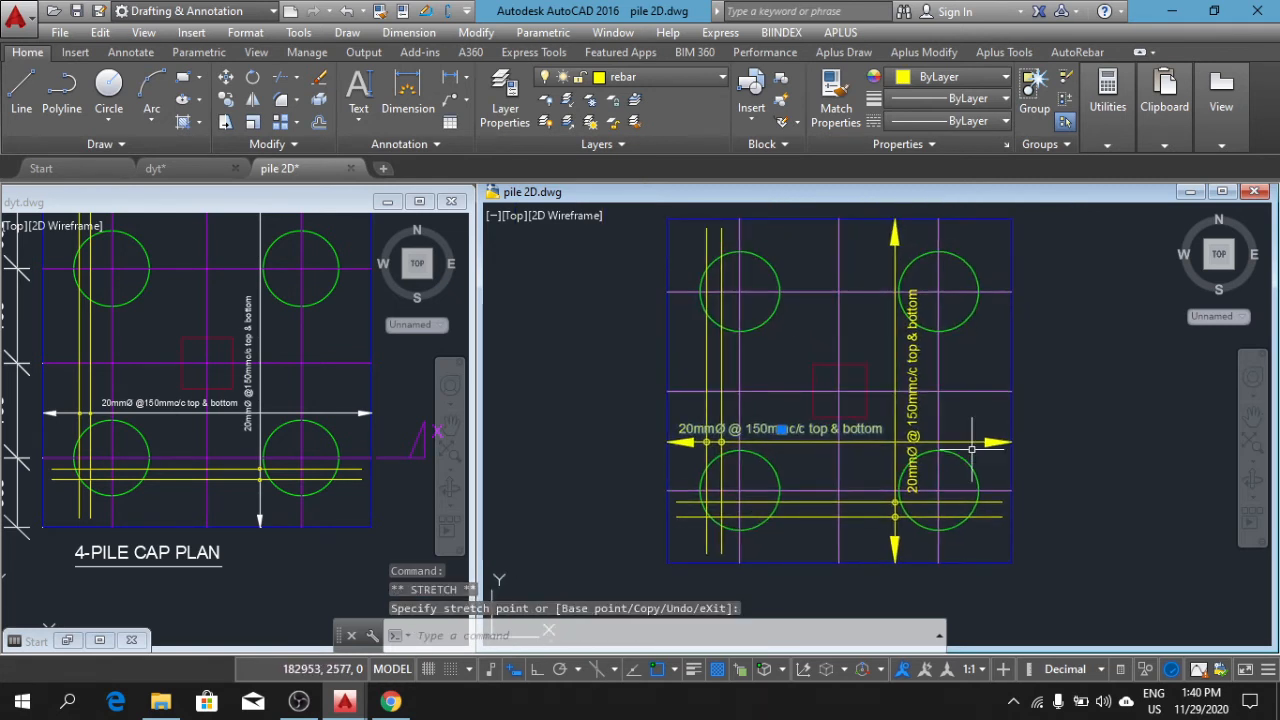
key("Escape")
key("Escape")
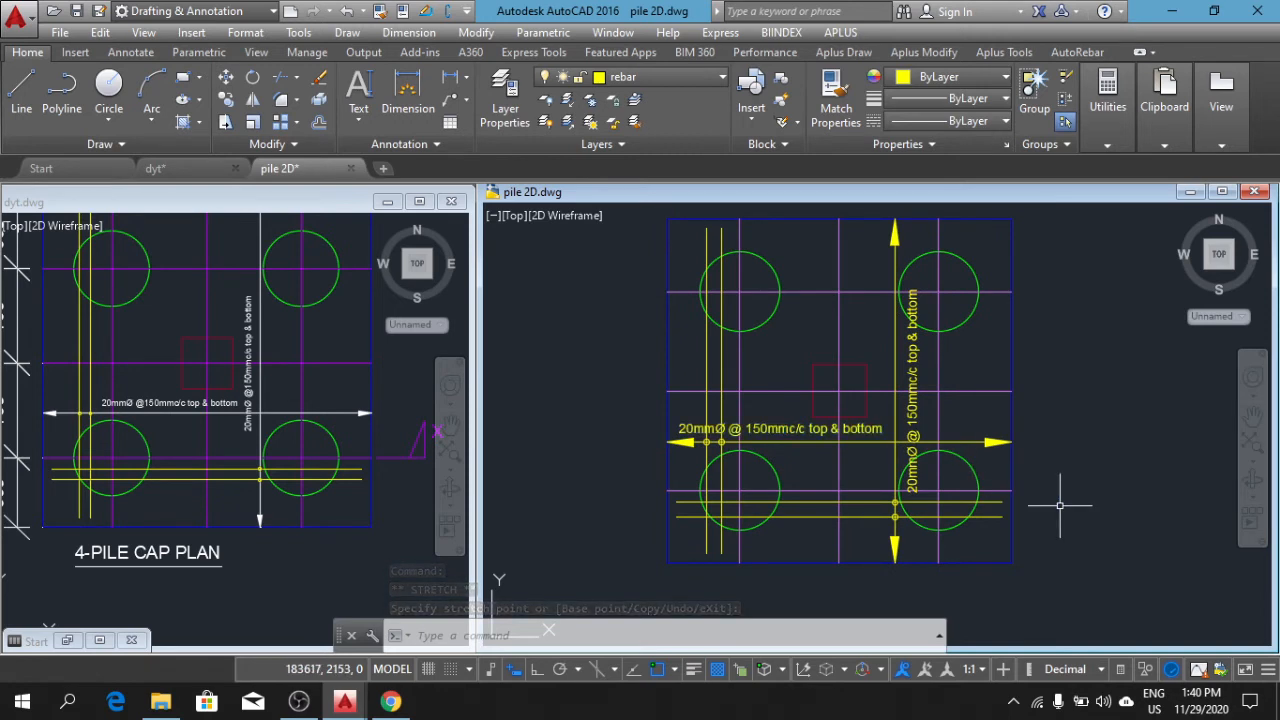
key("Escape")
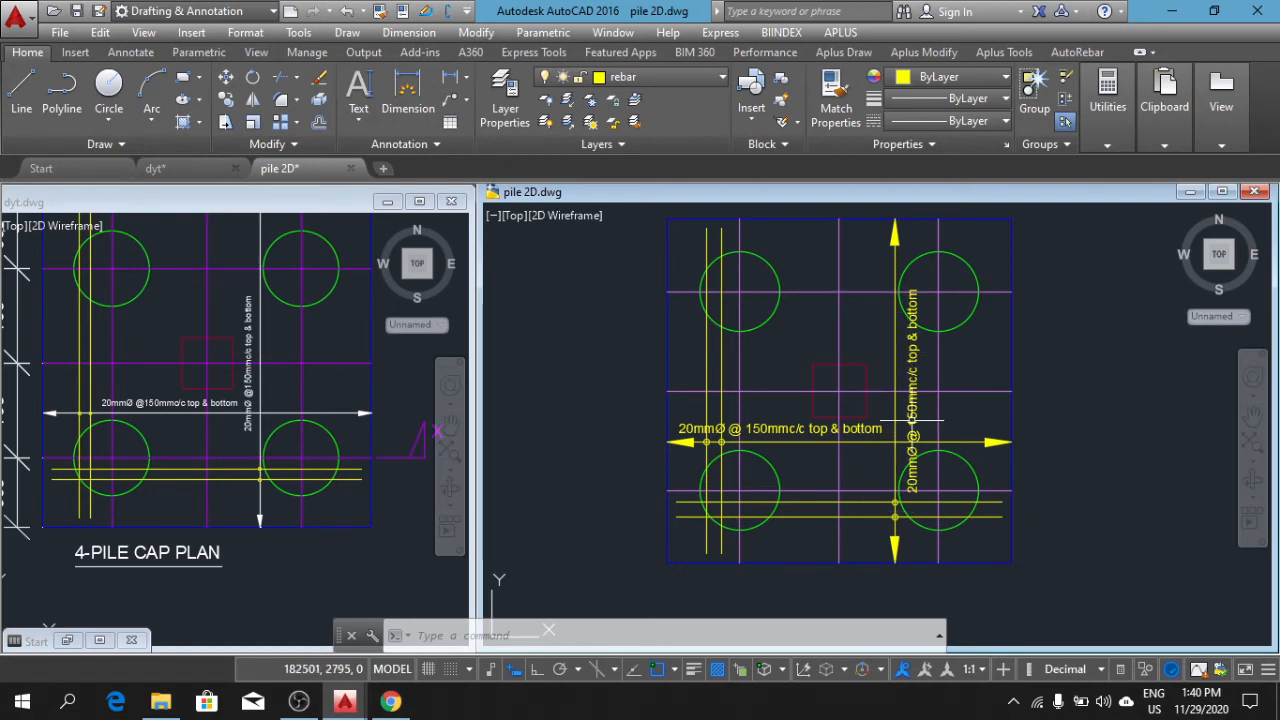
scroll(893, 510, "up", 4)
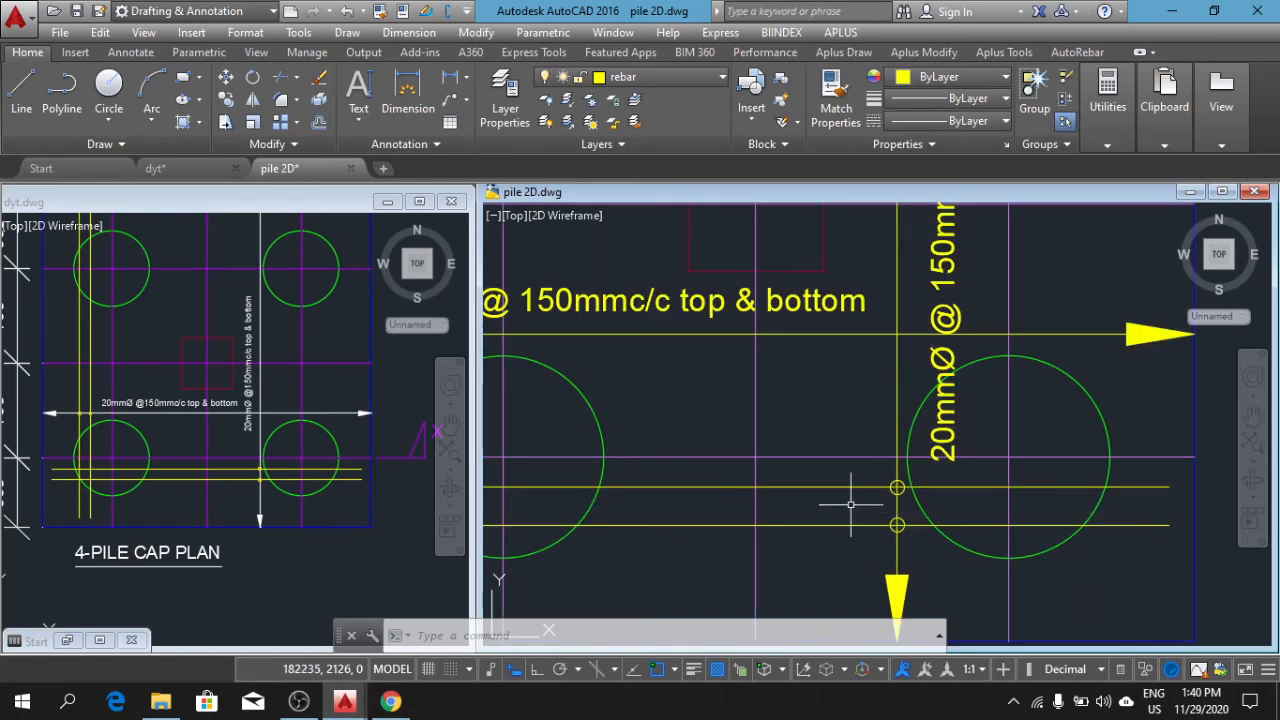
scroll(905, 515, "down", 5)
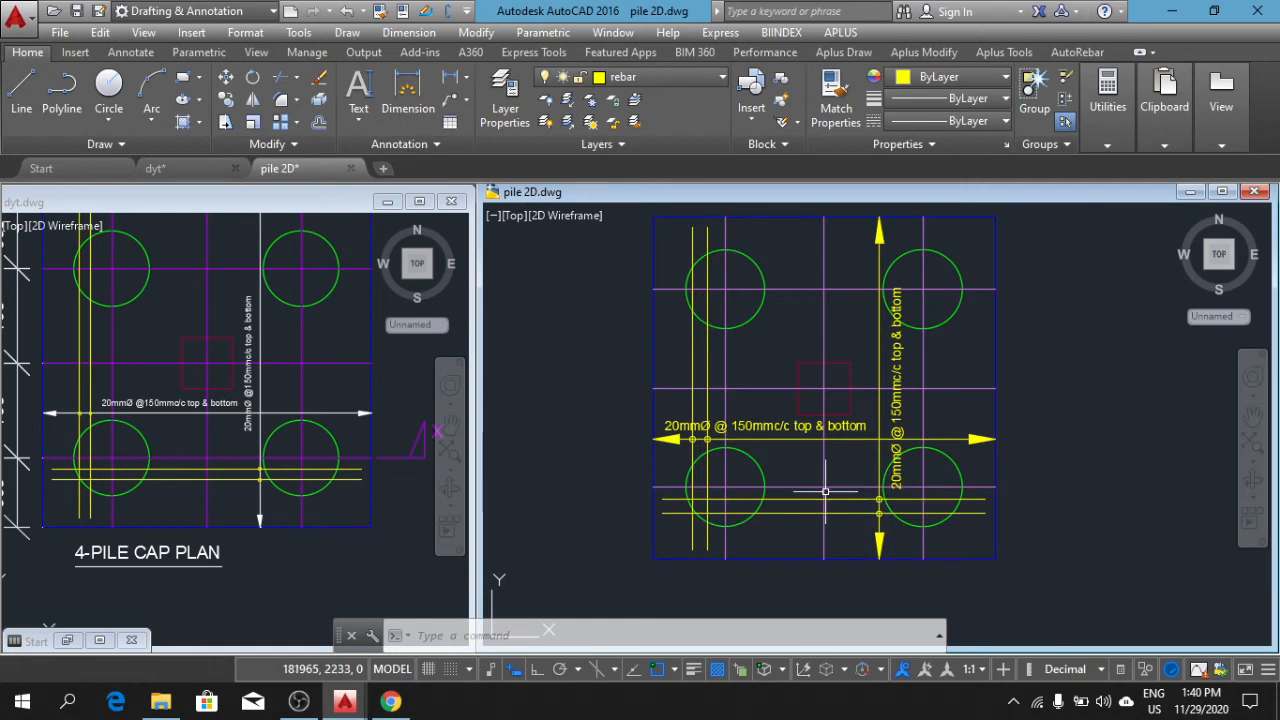
scroll(900, 490, "down", 2)
middle_click_drag(899, 469, 903, 483)
scroll(903, 483, "down", 2)
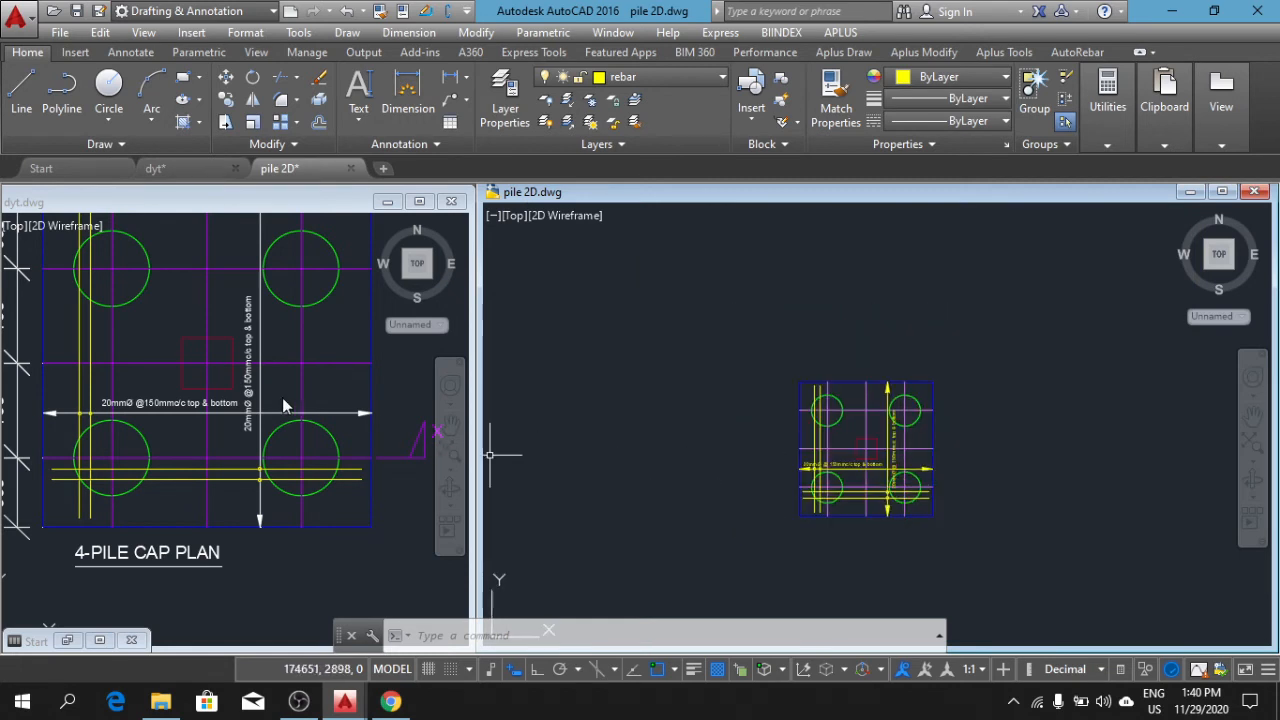
Step: Examine the outer dimension chains around the 4-pile cap plan in dyt.dwg, and return to the matching plan in pile 2D.dwg
left_click(317, 438)
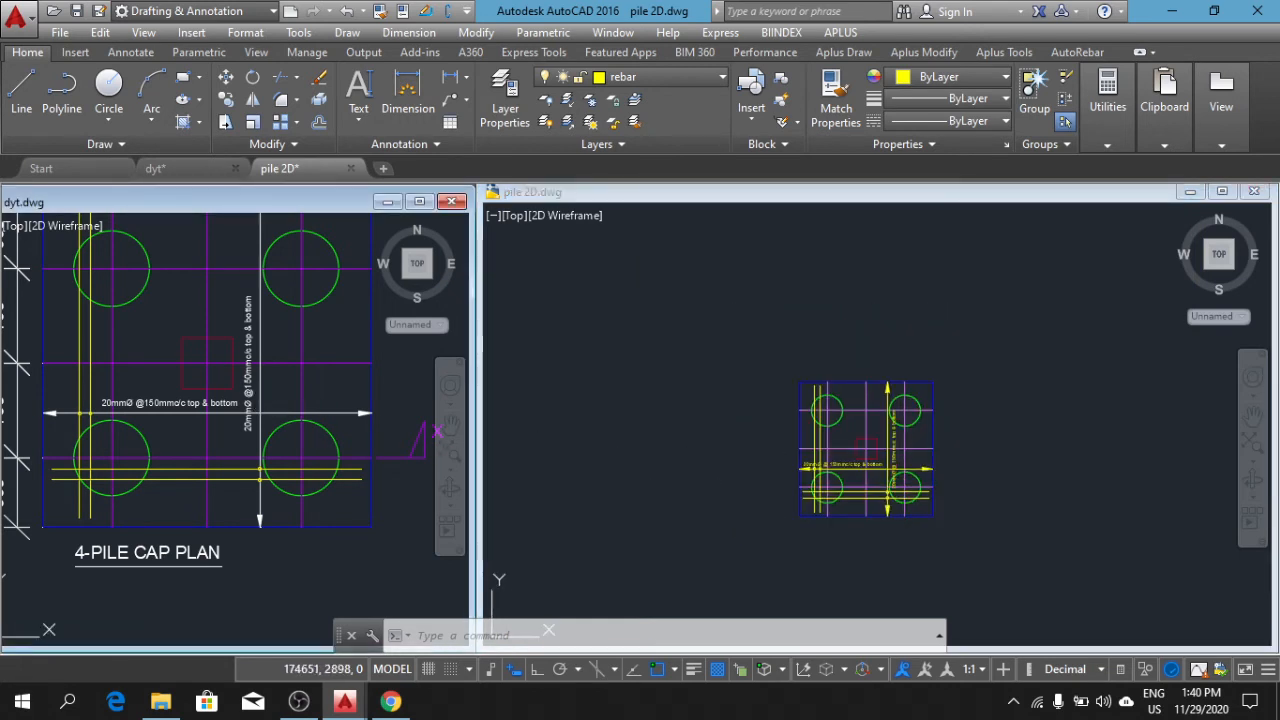
scroll(319, 374, "down", 2)
mouse_move(318, 378)
middle_mouse_down()
mouse_move(343, 441)
mouse_move(283, 424)
mouse_move(220, 475)
middle_mouse_up()
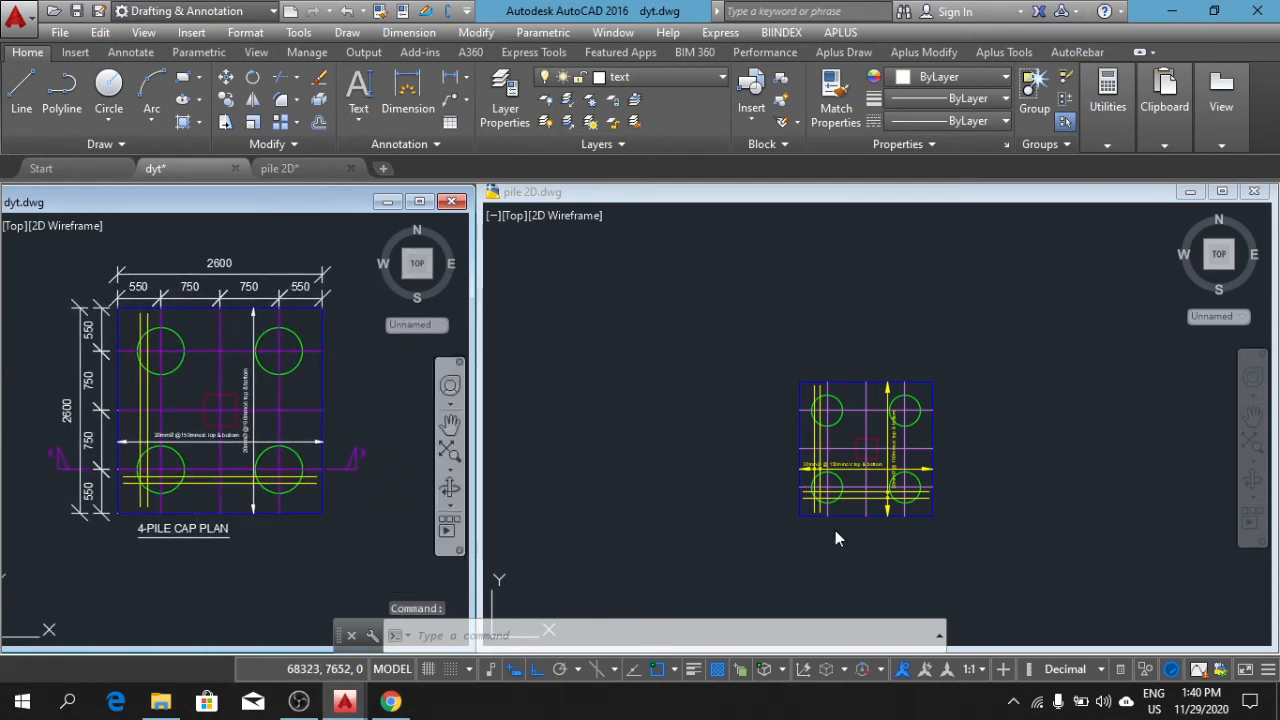
left_click(818, 500)
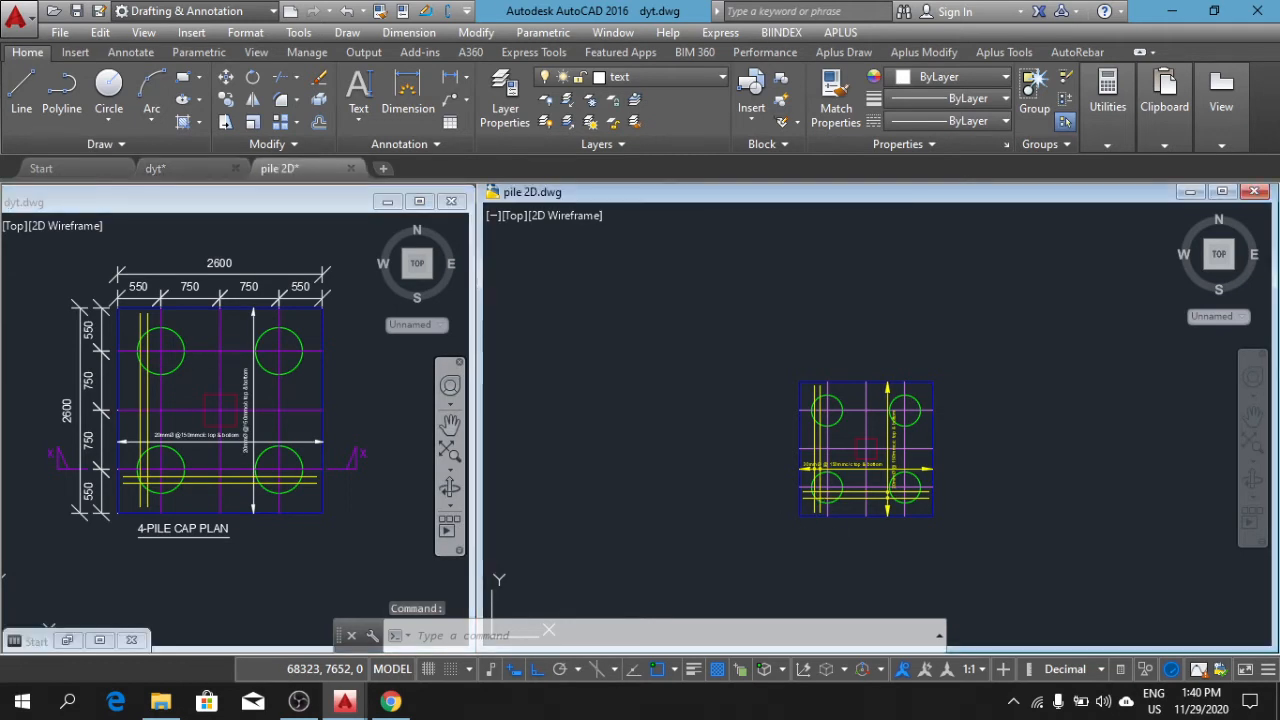
scroll(858, 516, "up", 5)
scroll(849, 485, "down", 3)
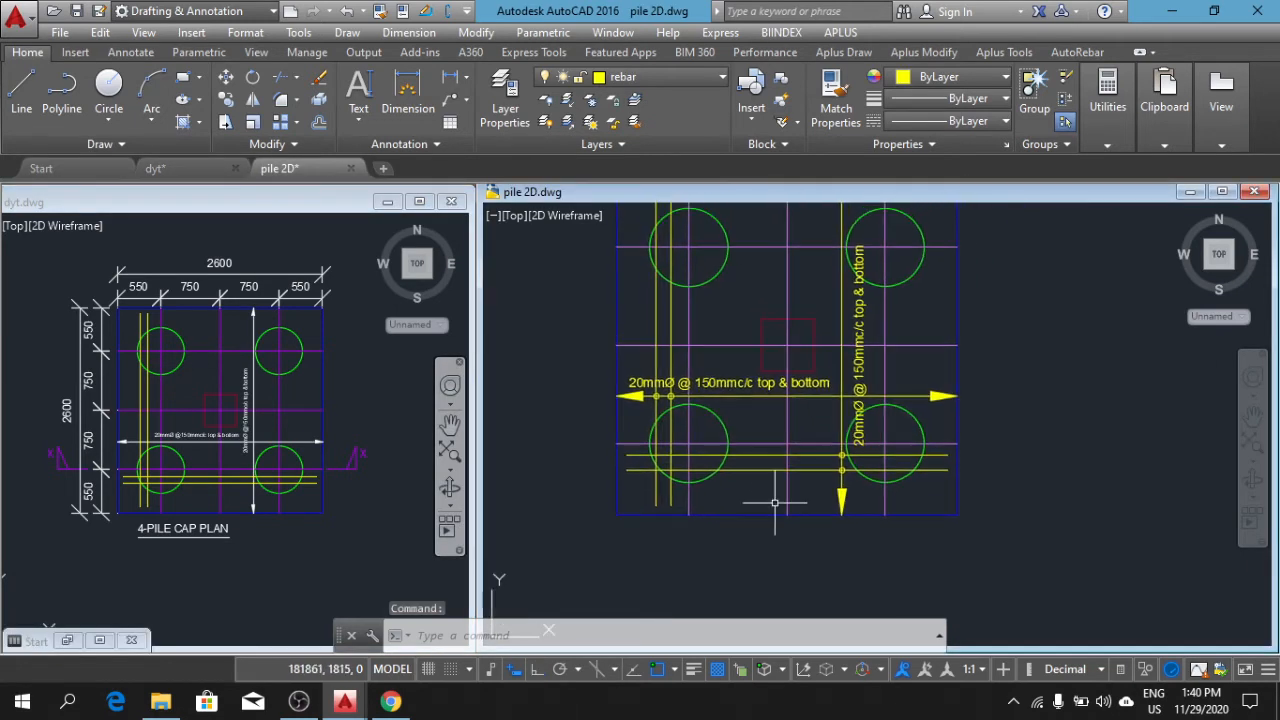
middle_click_drag(781, 474, 769, 480)
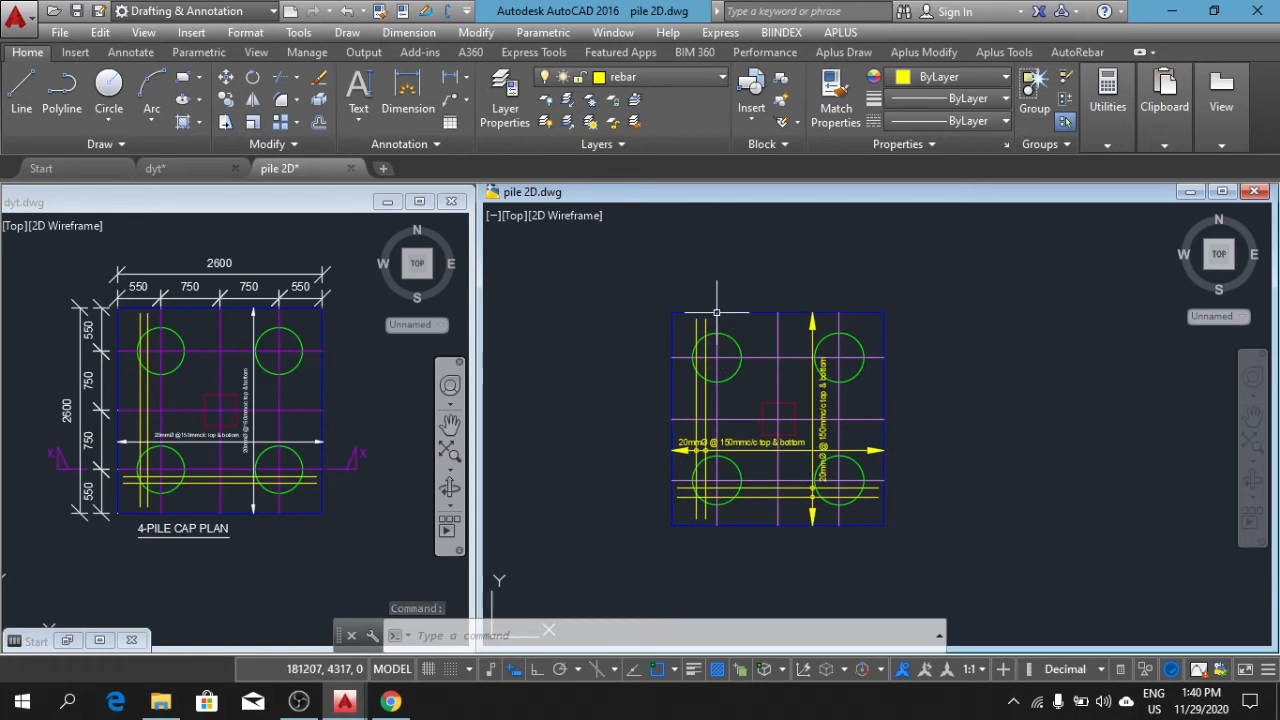
middle_click_drag(742, 335, 736, 321)
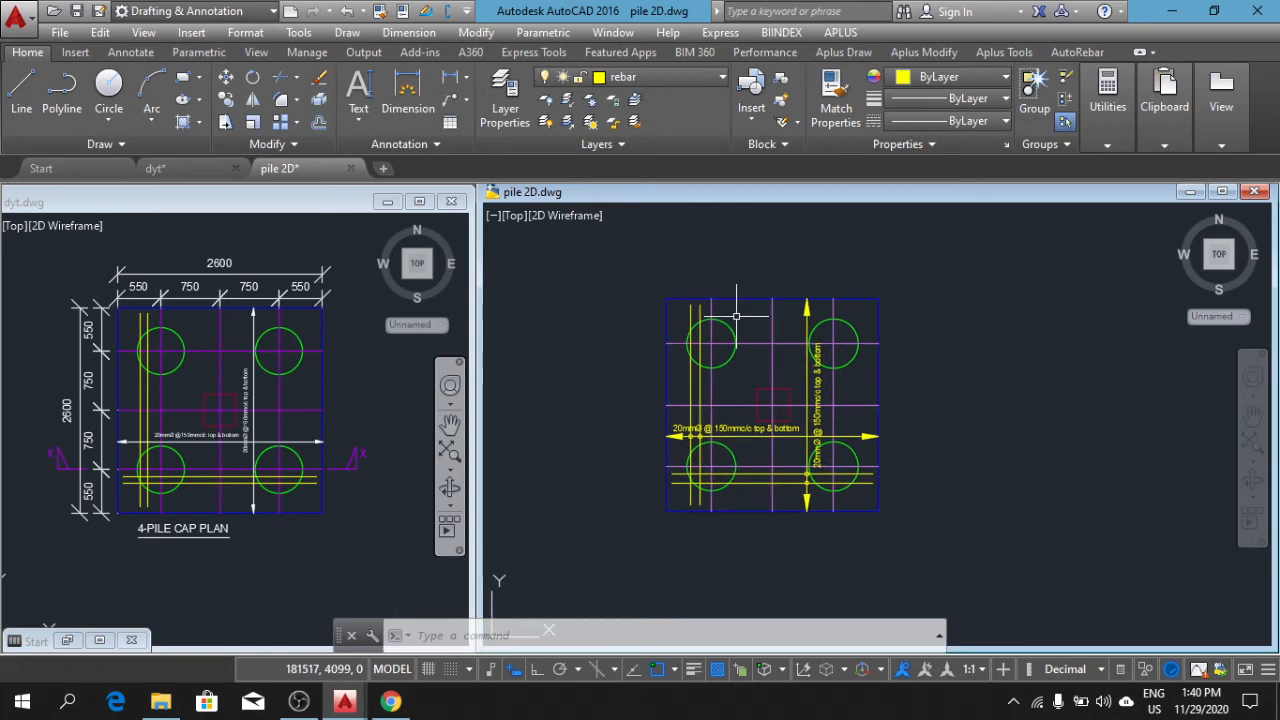
Step: Make Text the current layer for the plan's outer dimensions
left_click(451, 77)
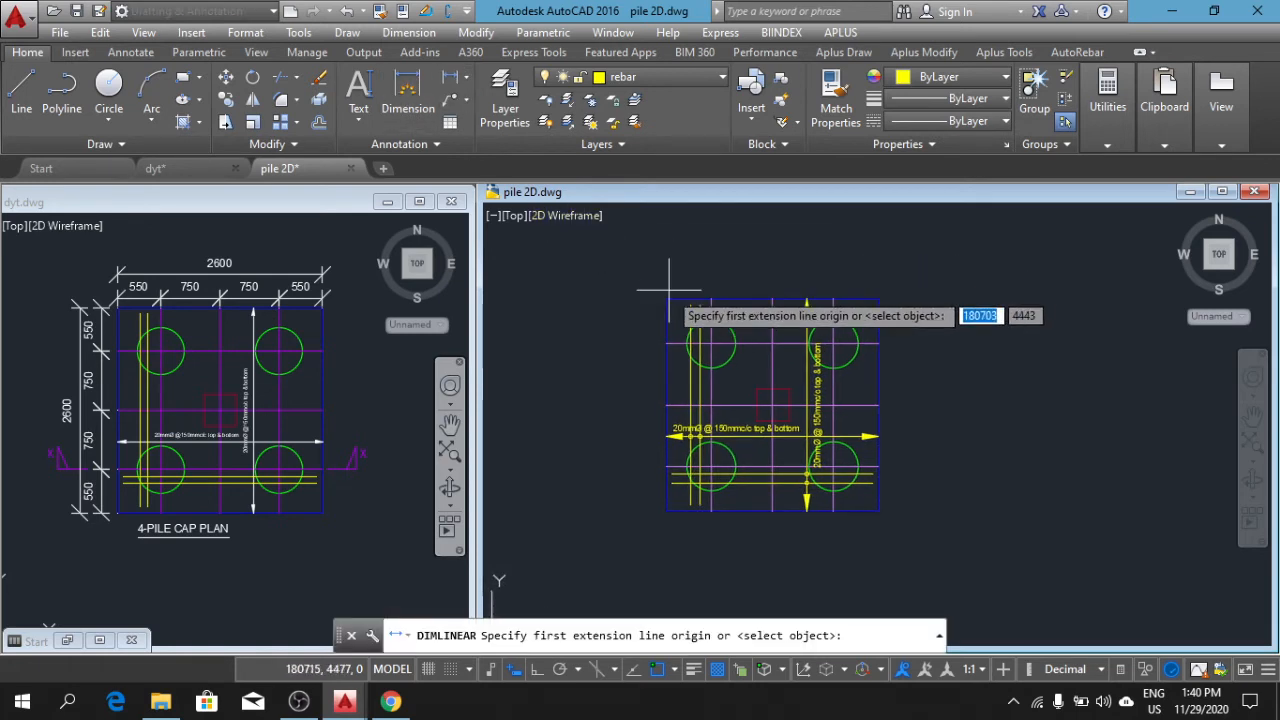
key("Escape")
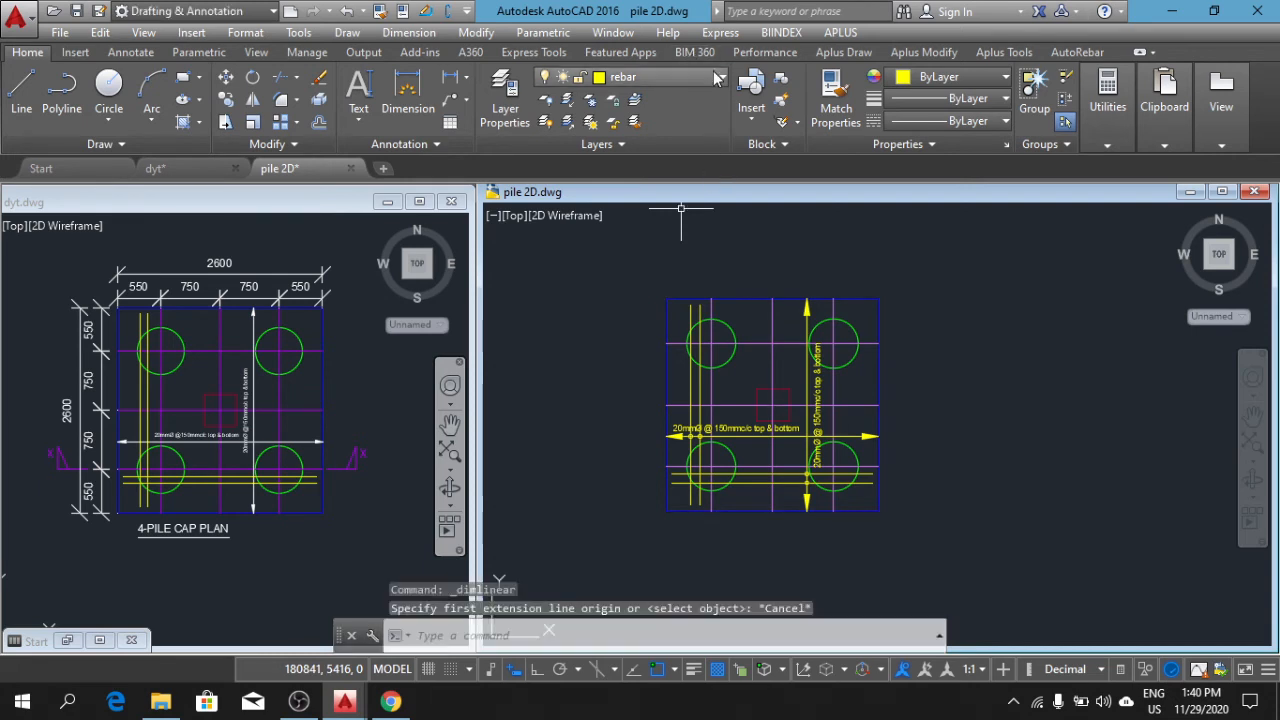
left_click(700, 77)
left_click(628, 370)
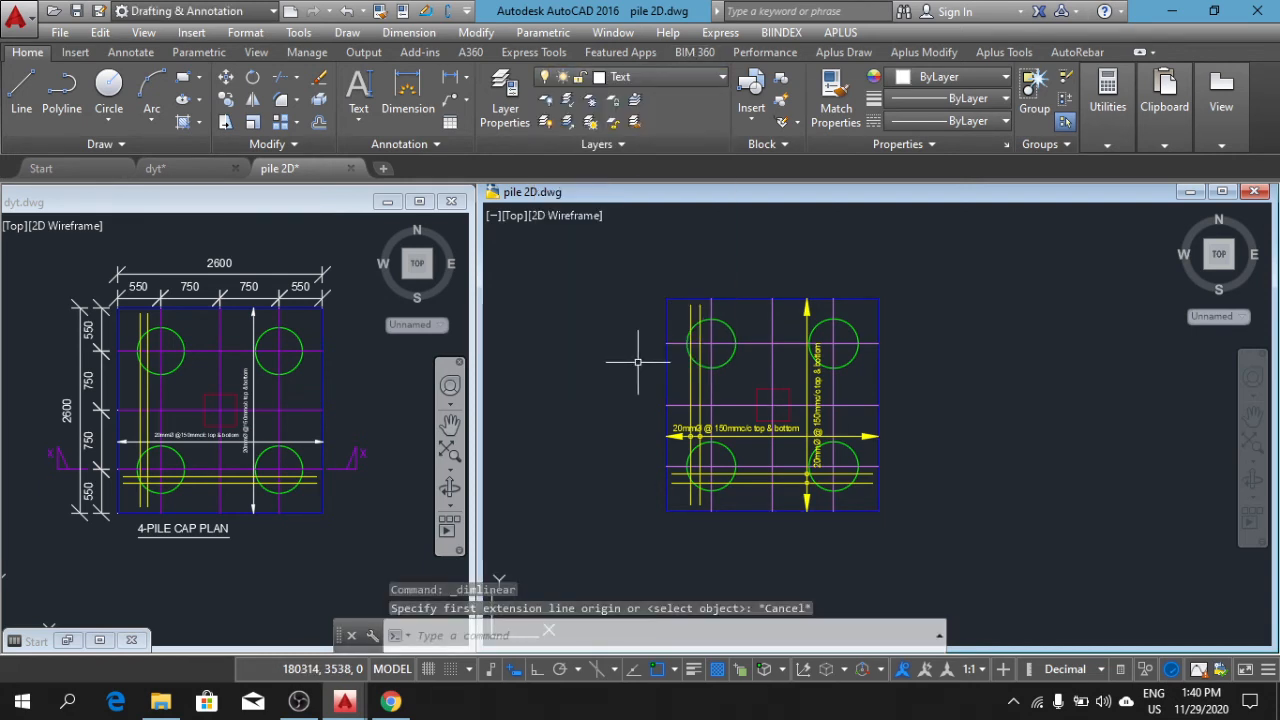
Step: Add a linear dimension from the cap's top-left corner to the left vertical centre line, placed about 182 above the top edge
left_click(451, 77)
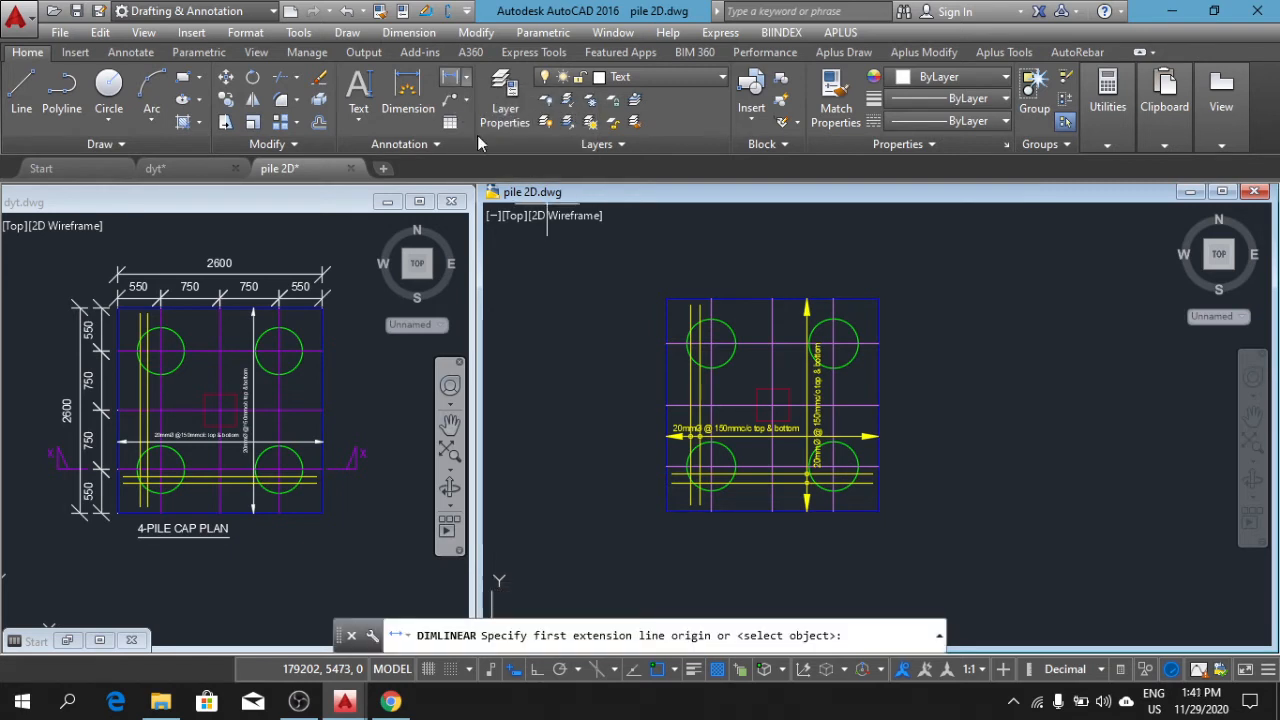
left_click(667, 299)
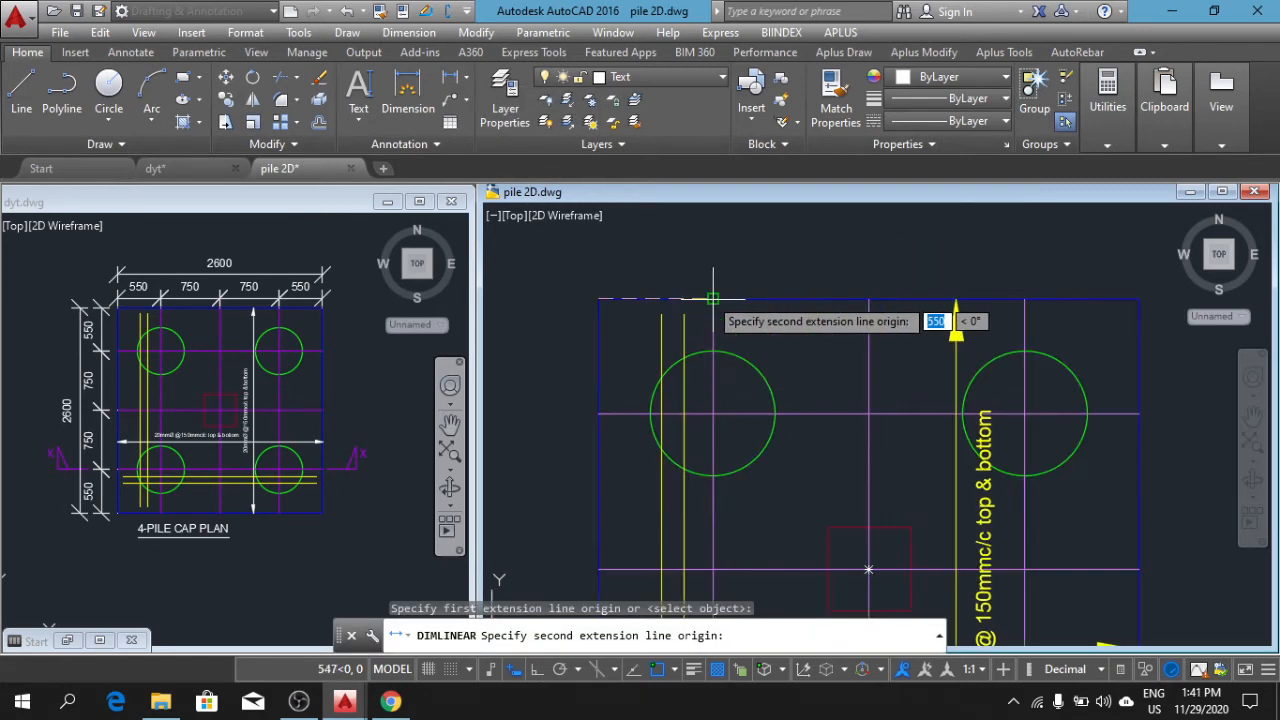
scroll(710, 299, "up", 3)
left_click(713, 298)
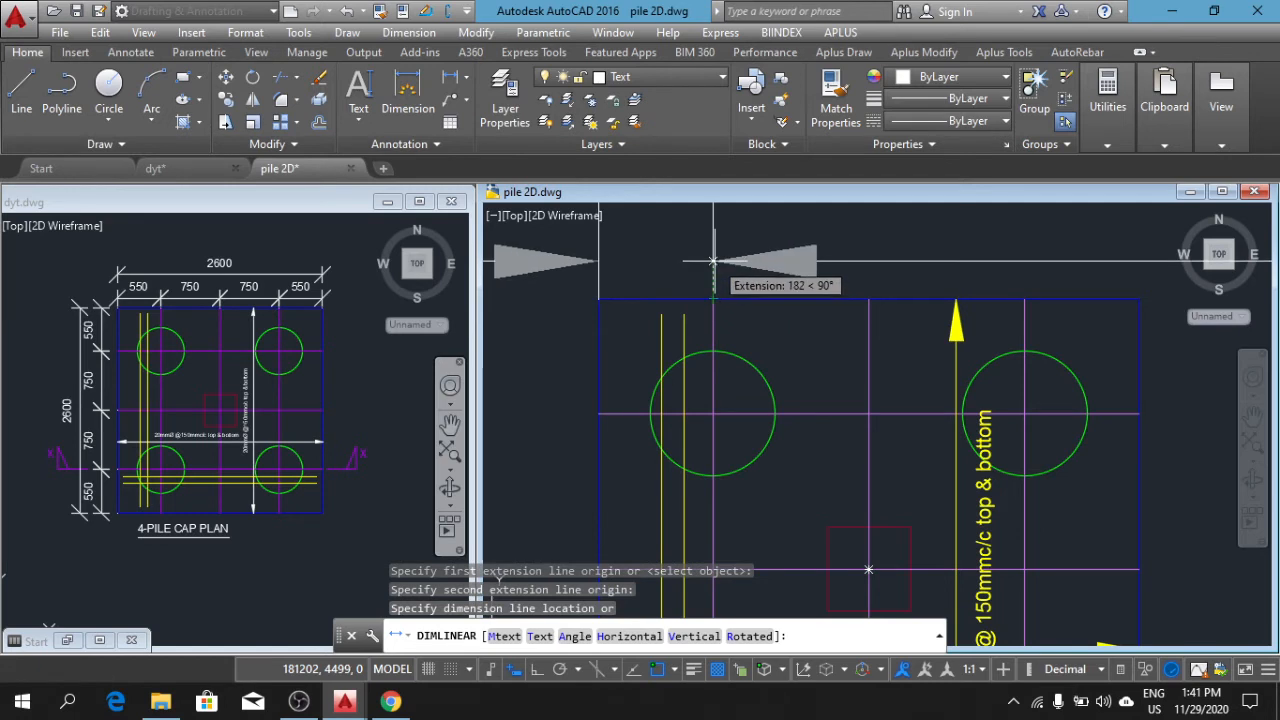
left_click(713, 262)
scroll(800, 261, "down", 5)
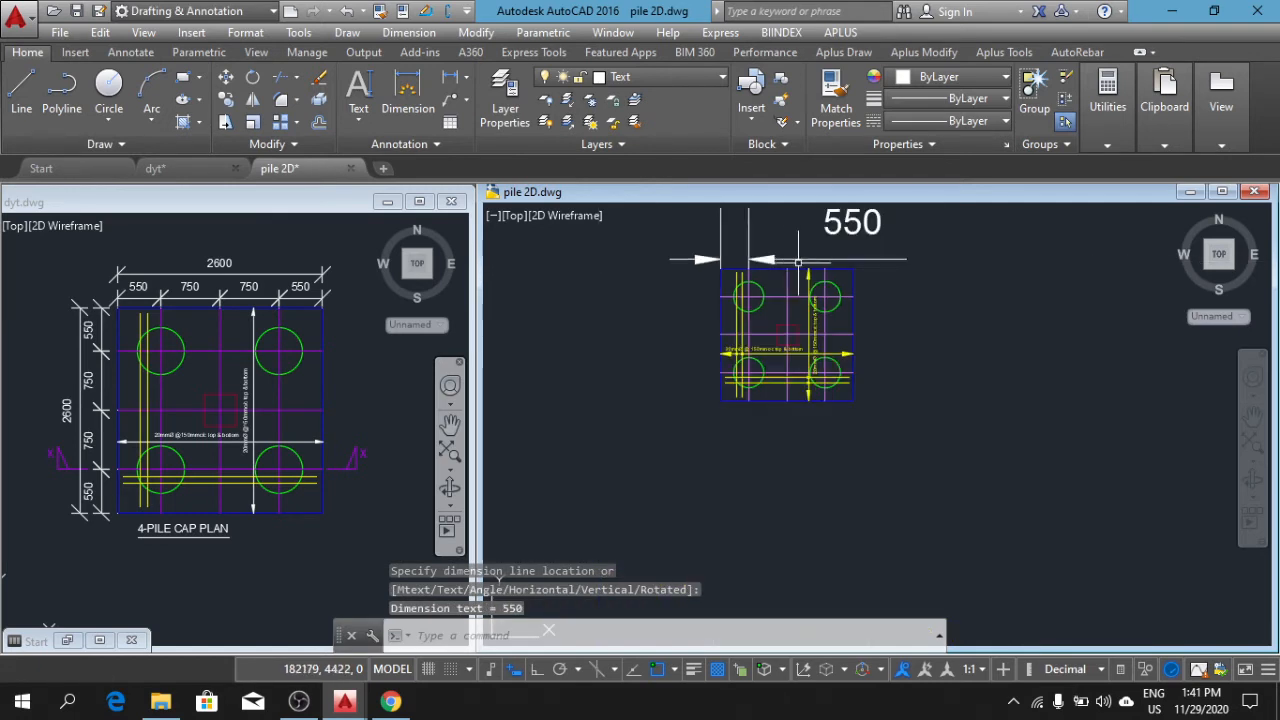
scroll(829, 261, "down", 2)
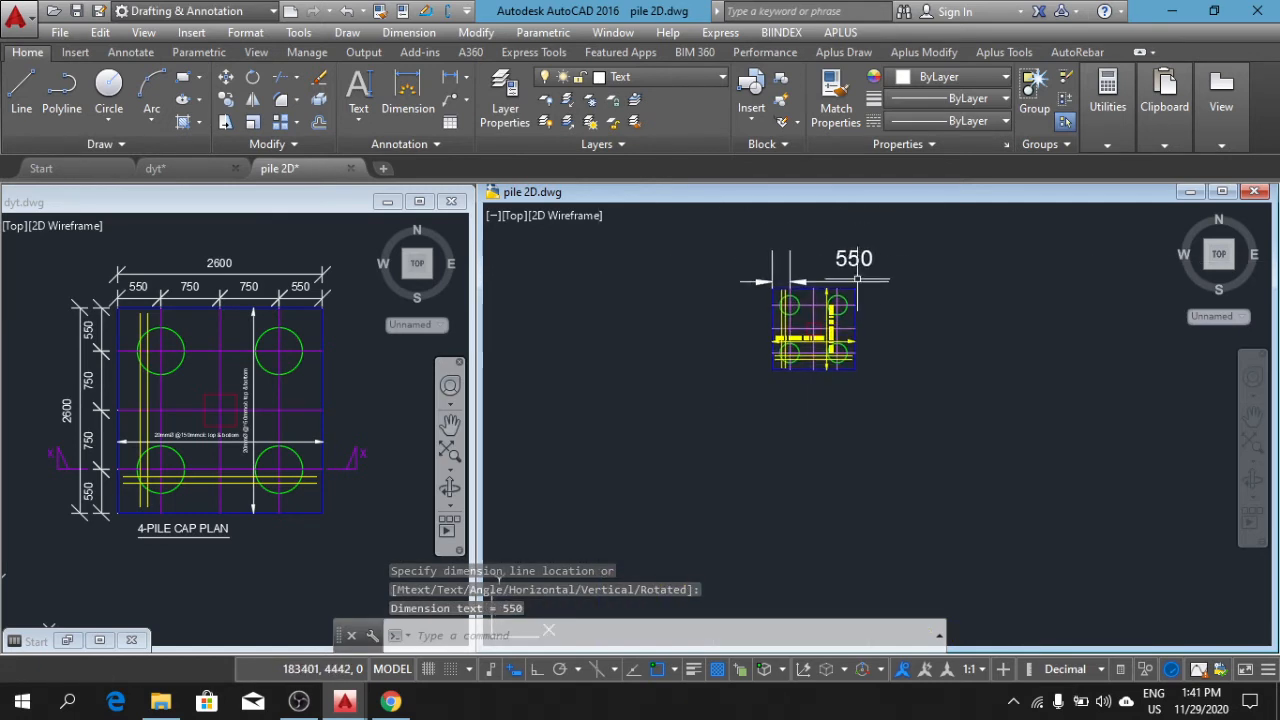
Step: Set both arrowheads of the new linear dimension above the cap to Oblique with an arrow size of 100
left_click(853, 258)
right_click(872, 270)
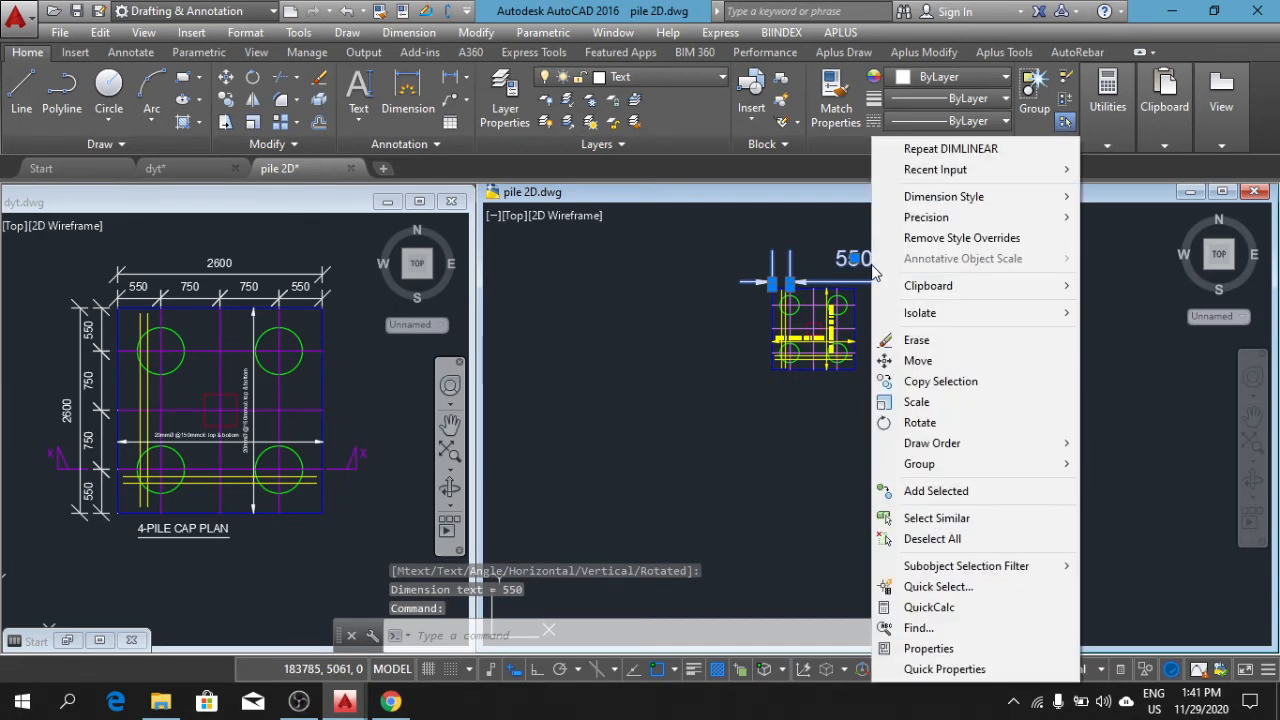
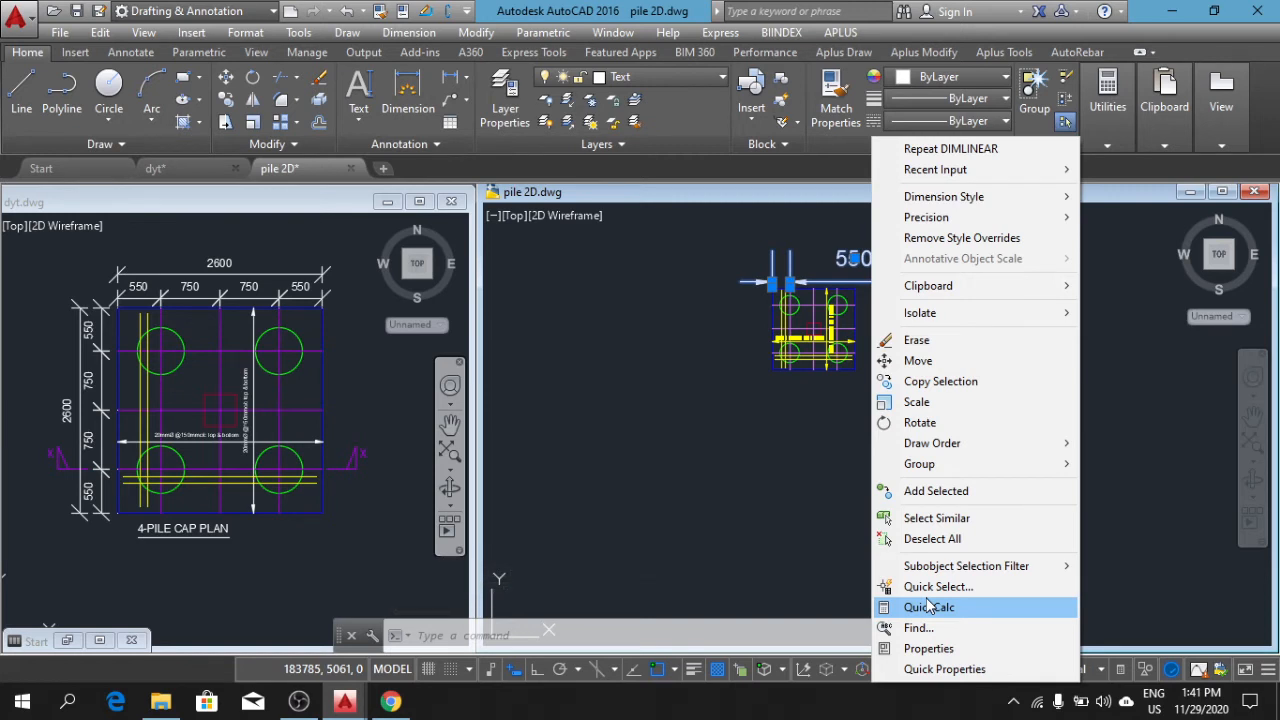
left_click(984, 648)
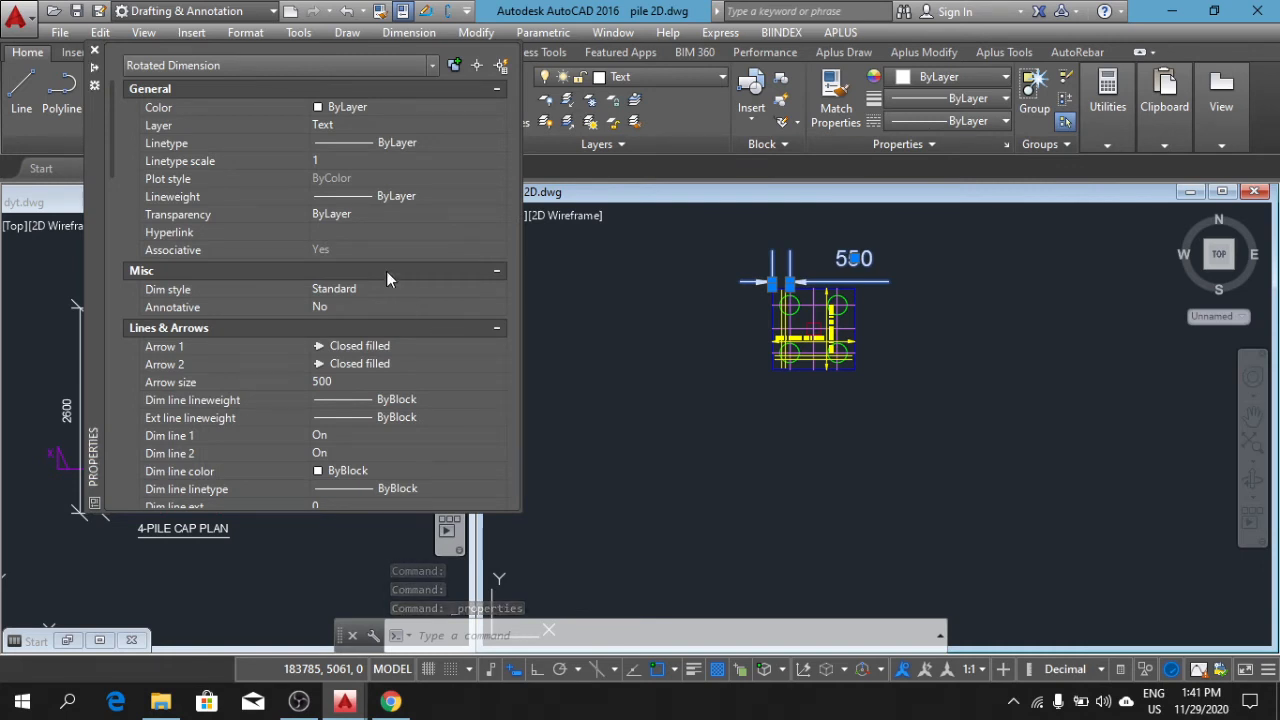
scroll(303, 196, "down", 3)
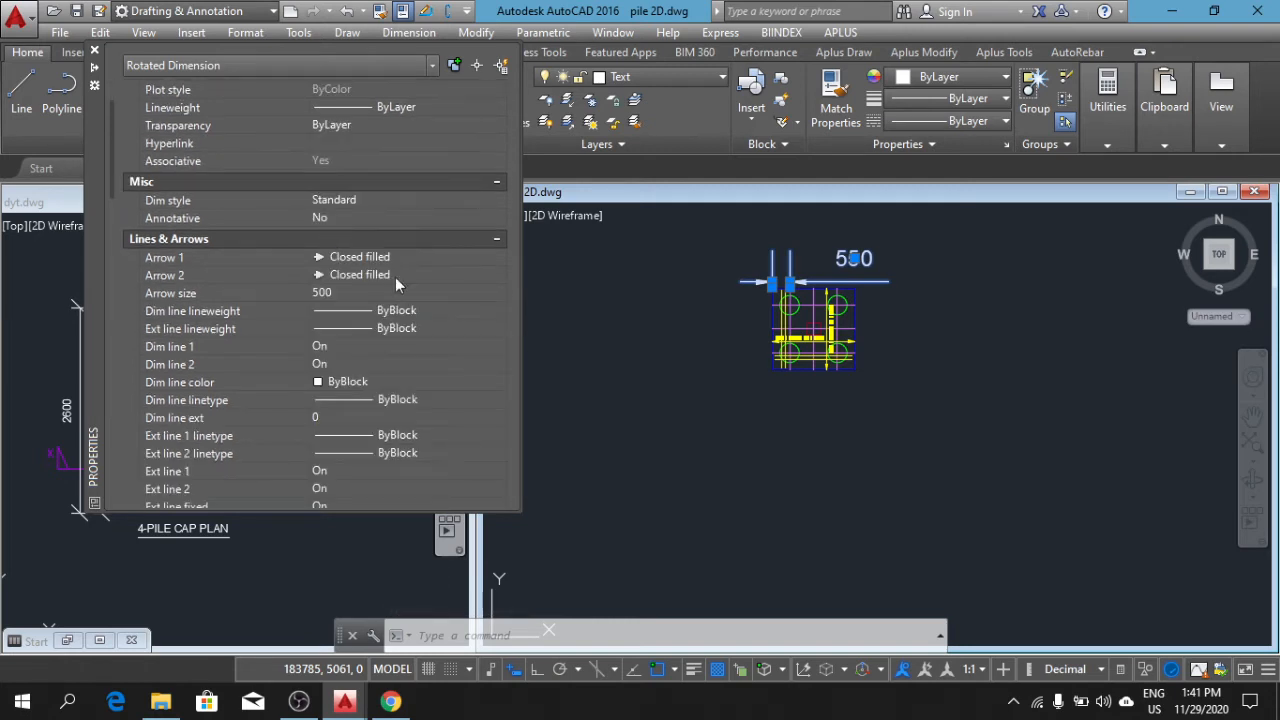
left_click(354, 294)
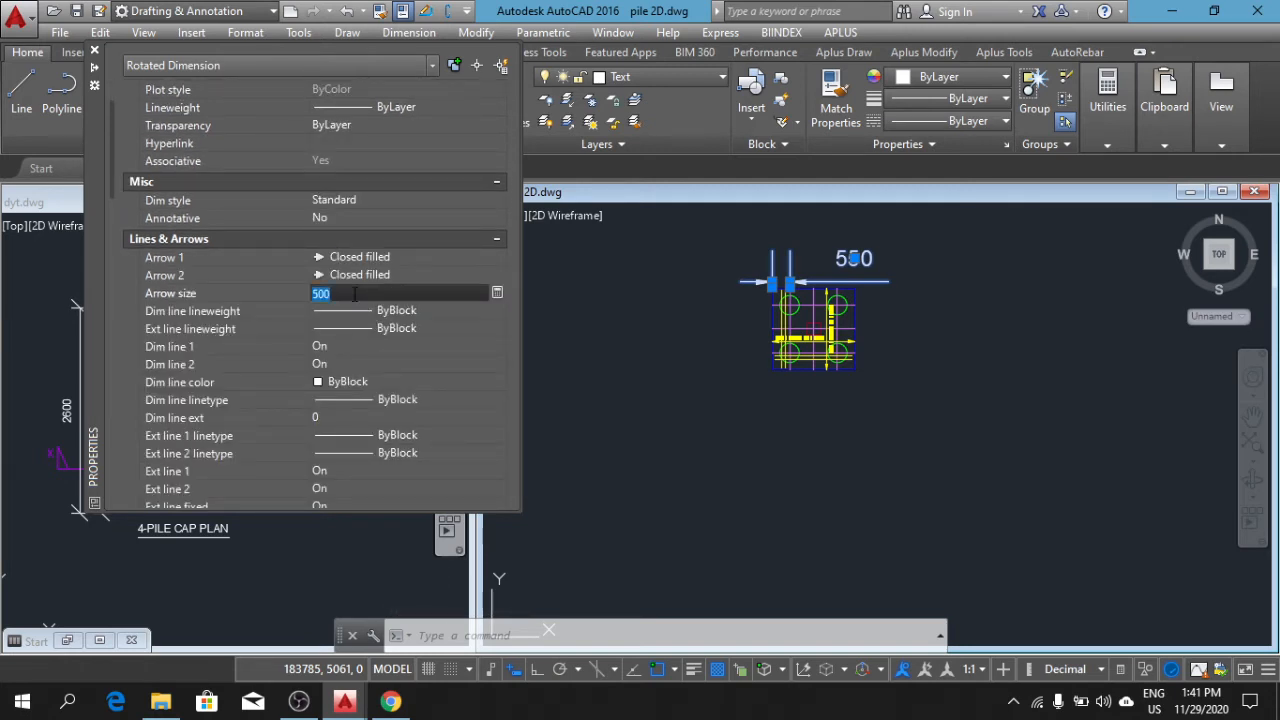
left_click(482, 263)
left_click(499, 259)
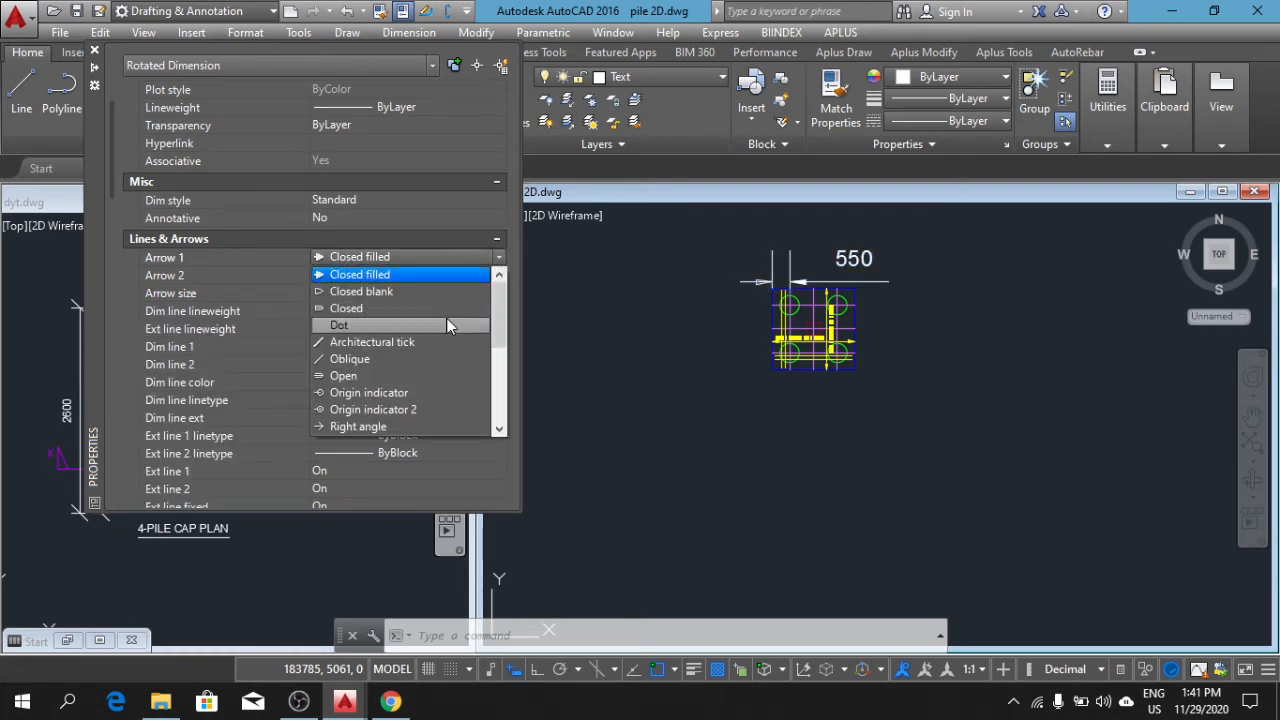
left_click(411, 362)
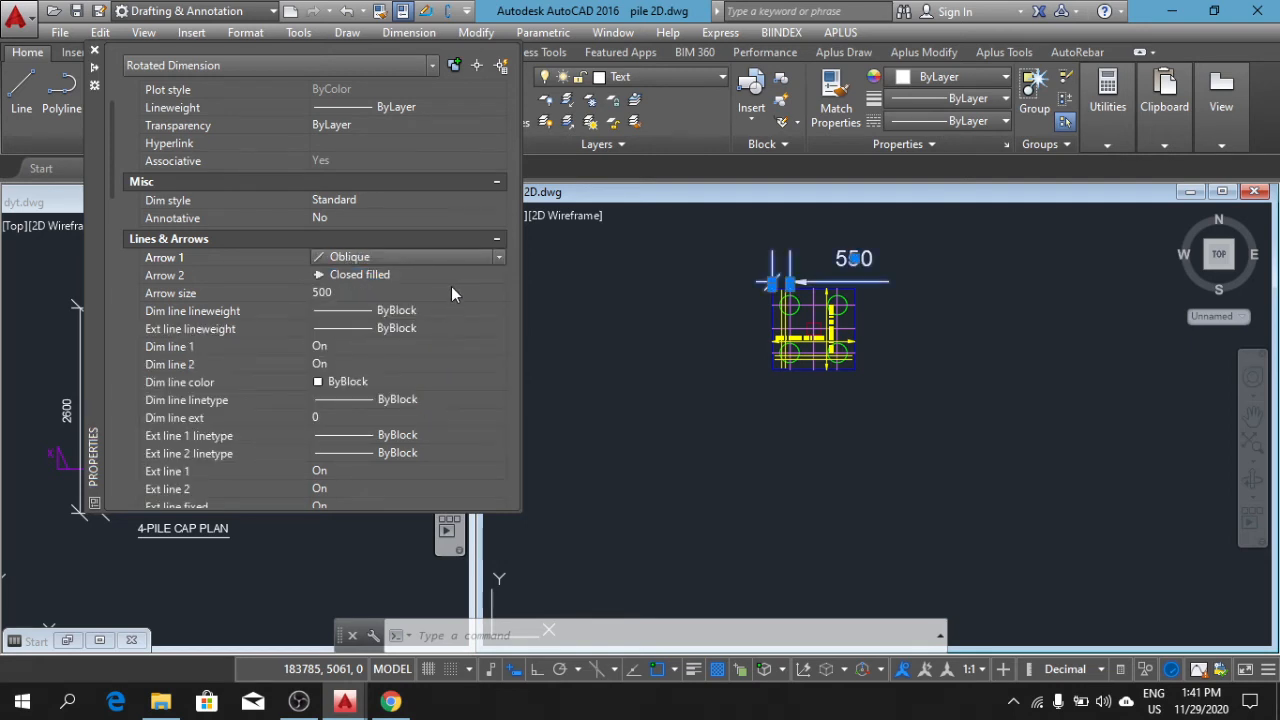
left_click(487, 272)
left_click(498, 275)
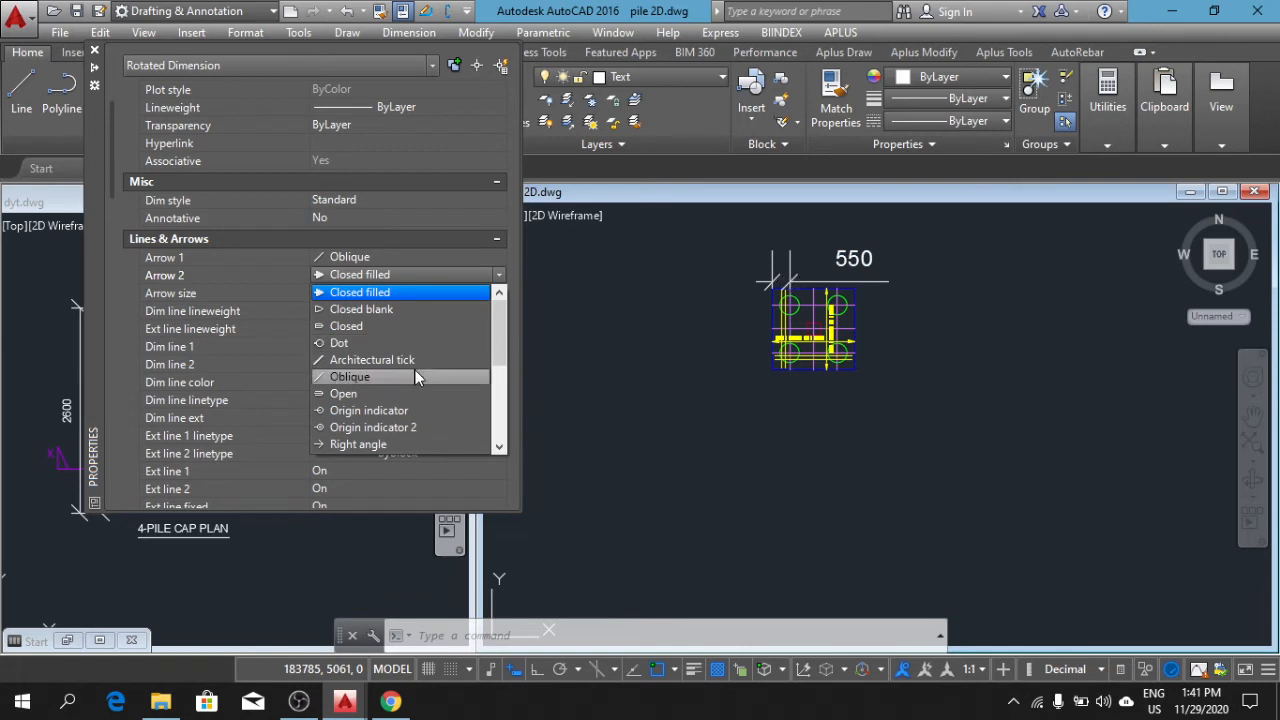
left_click(414, 370)
left_click(374, 293)
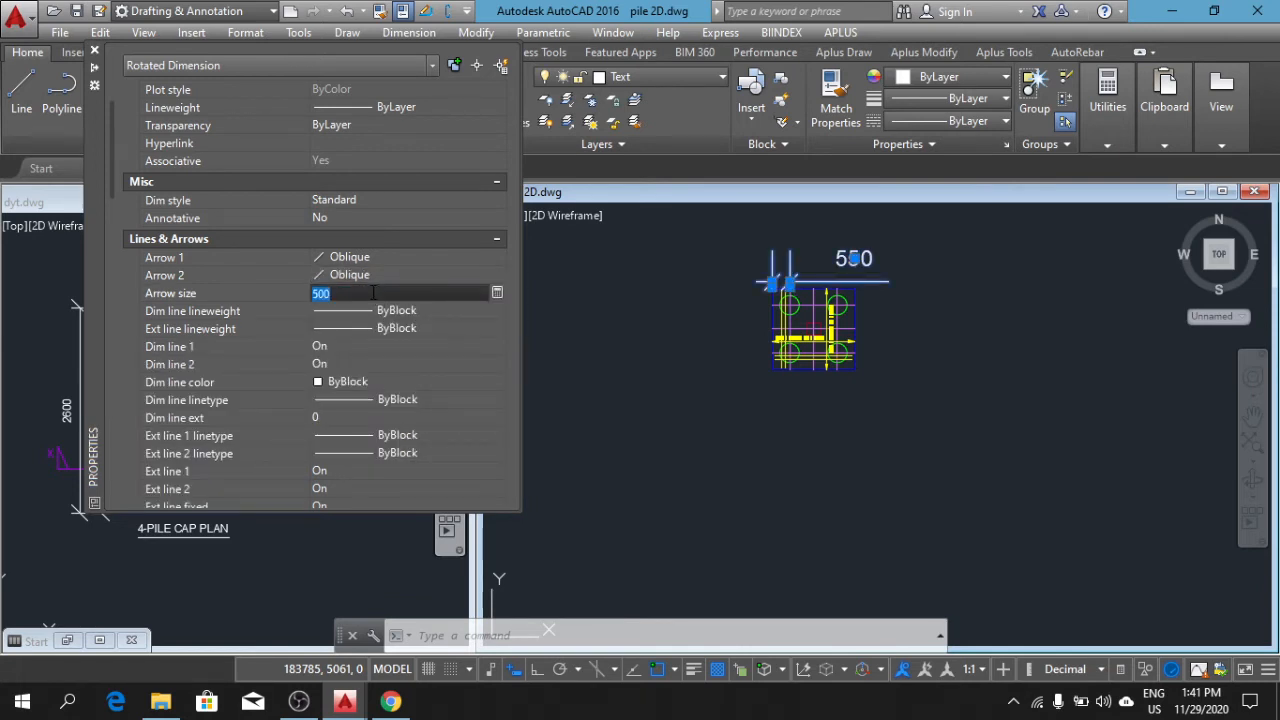
left_click(383, 348)
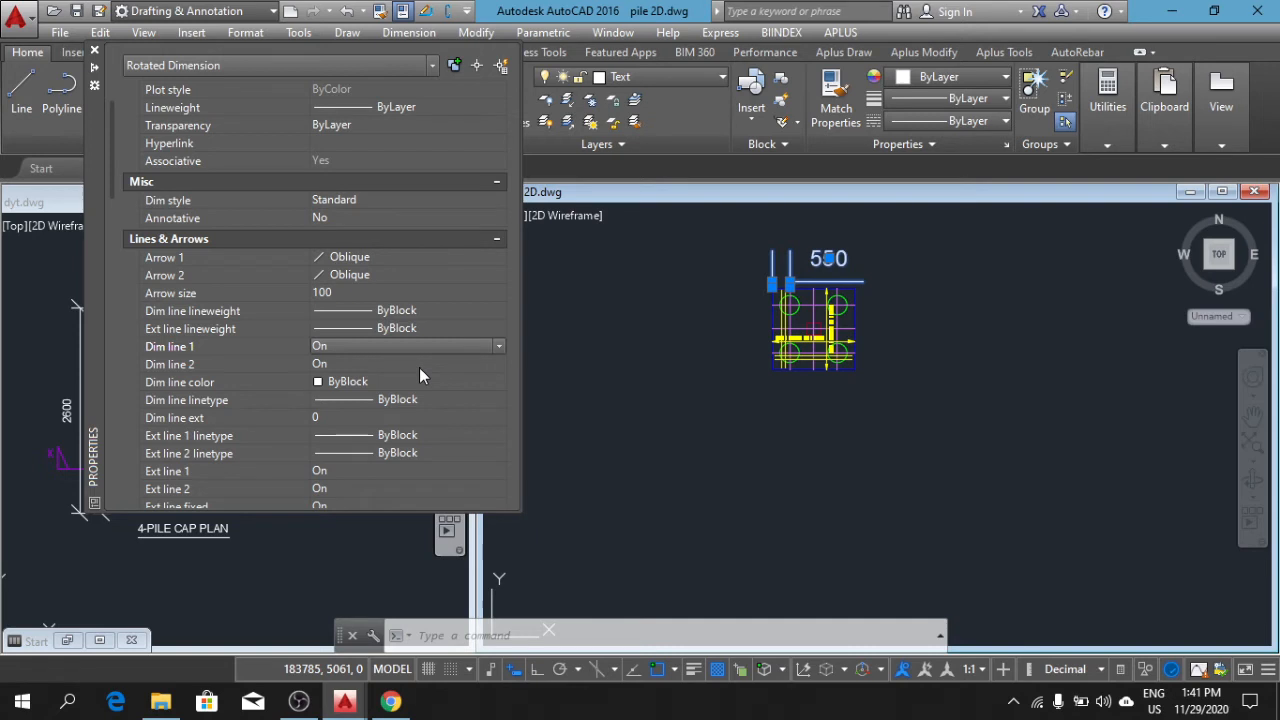
Step: Set the dimension's fixed extension line length to 100 and its extension beyond the dimension line to 100
scroll(415, 363, "down", 3)
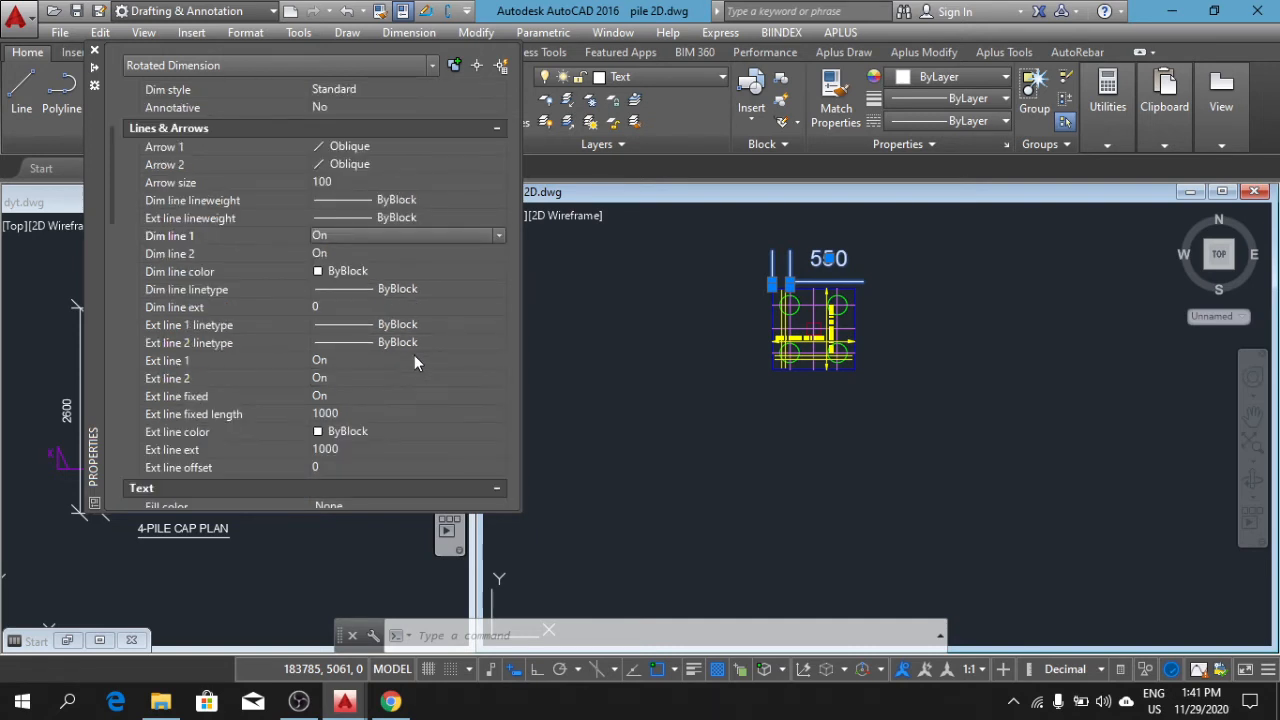
left_click(358, 410)
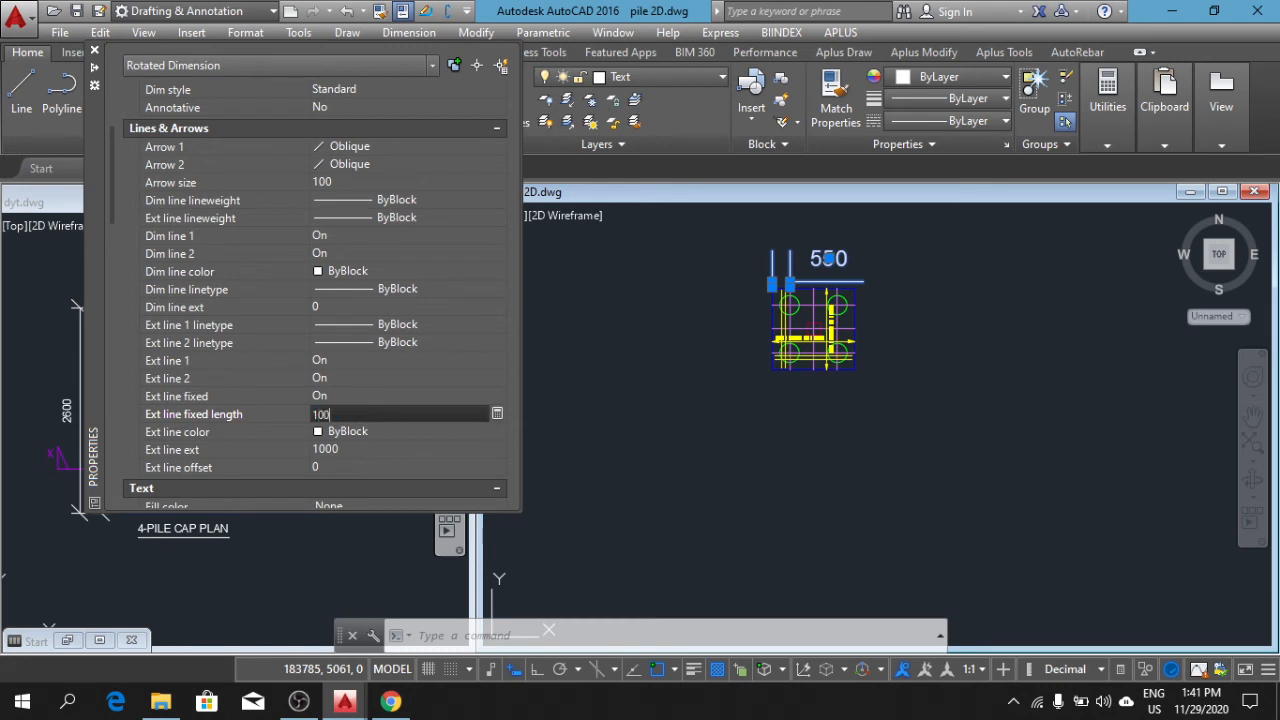
type("100")
scroll(421, 405, "down", 3)
left_click(372, 339)
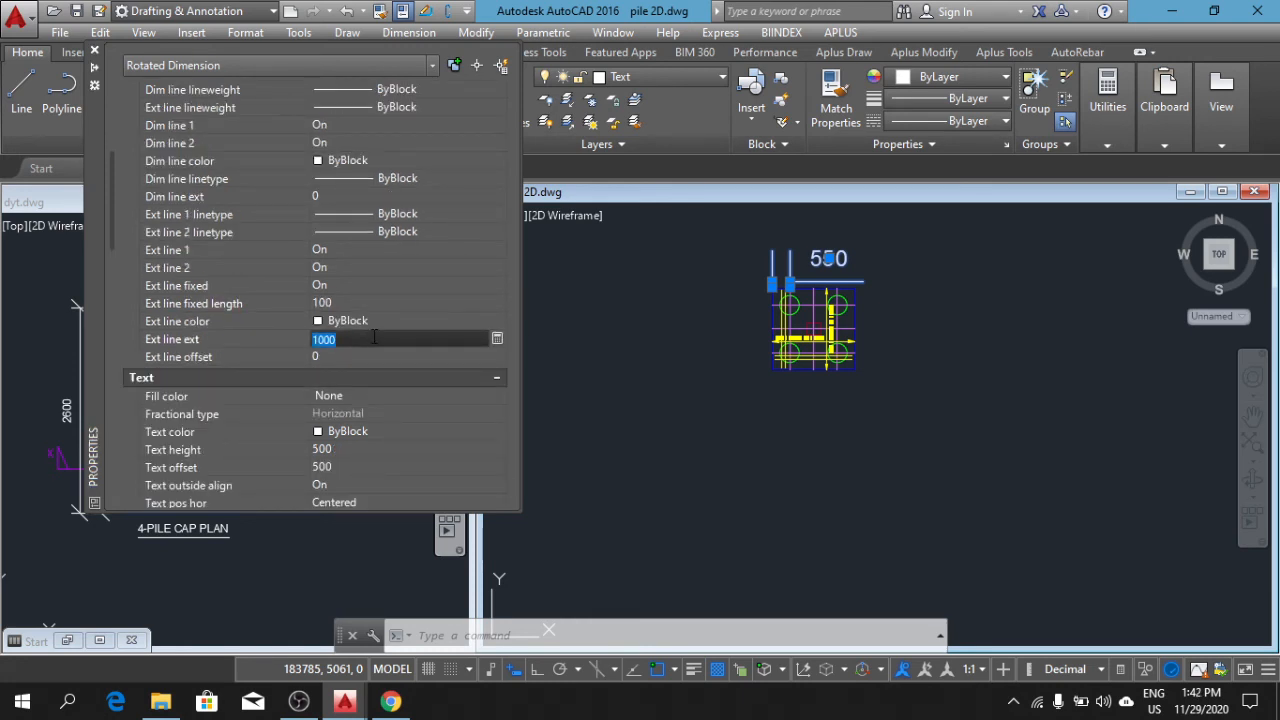
type("100")
left_click(398, 430)
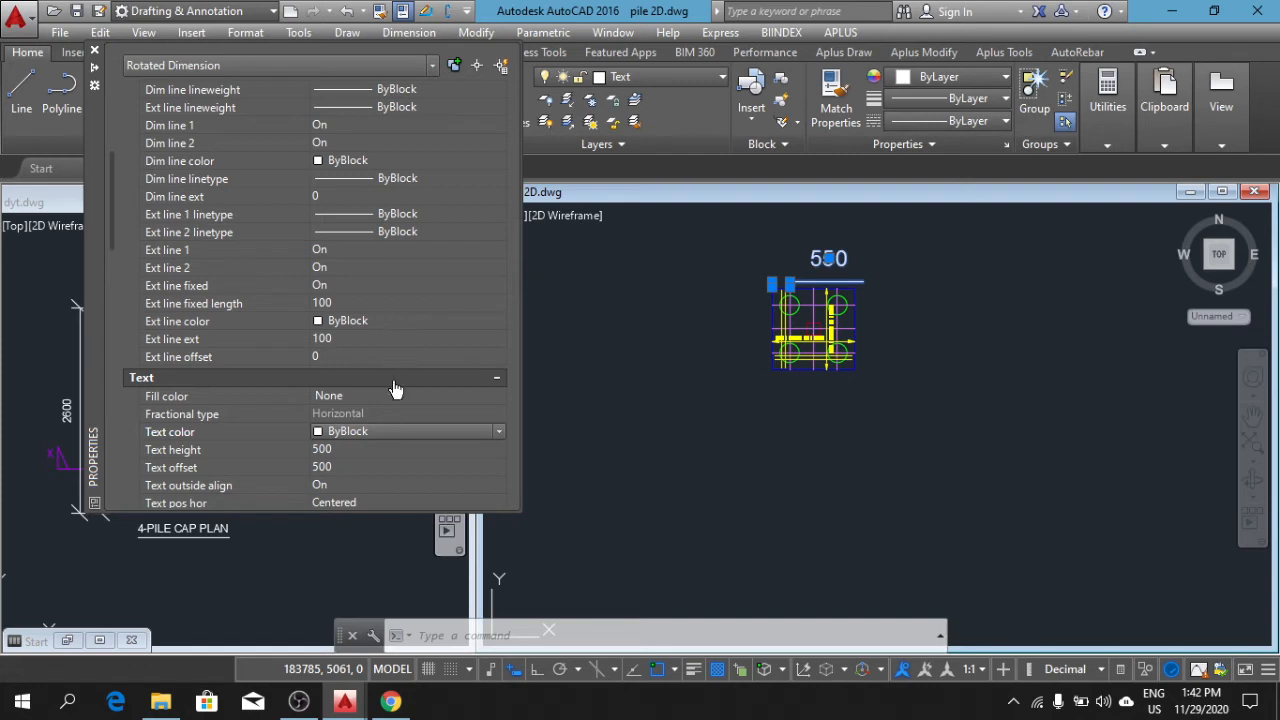
Step: Set the text height of the new dimension above the cap to 100 and its text offset to 50
left_click(351, 449)
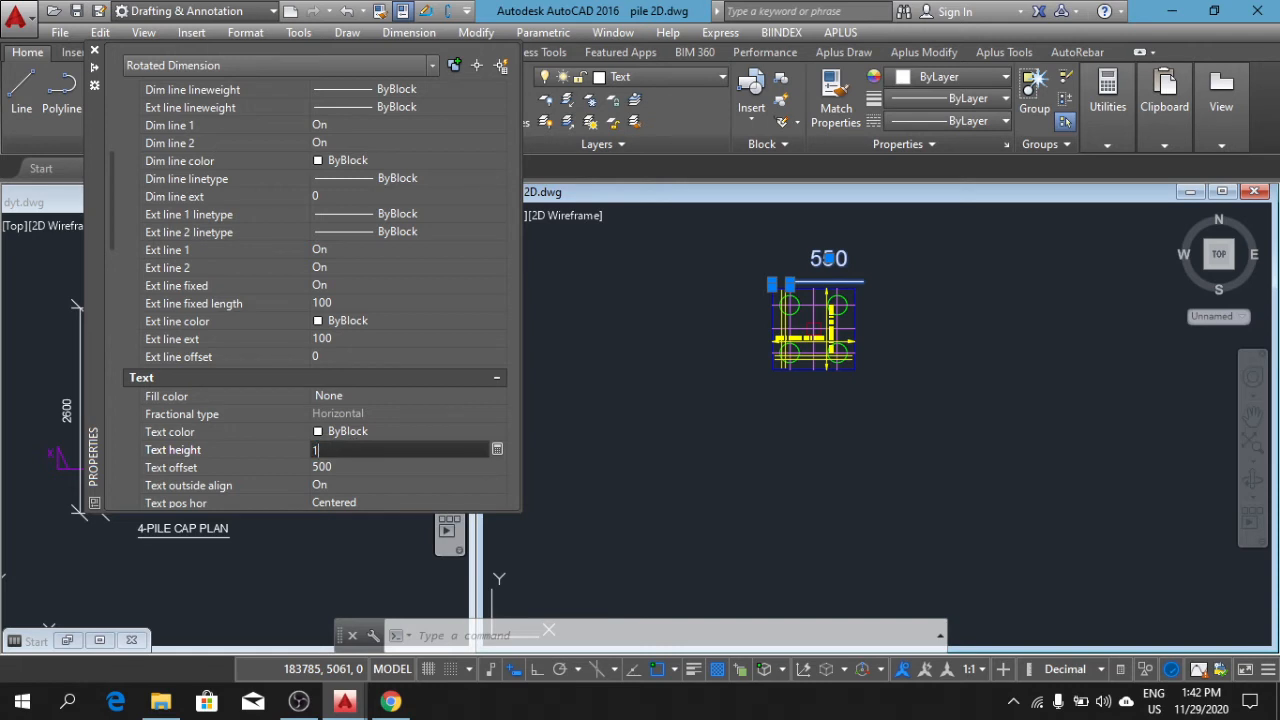
left_click(342, 466)
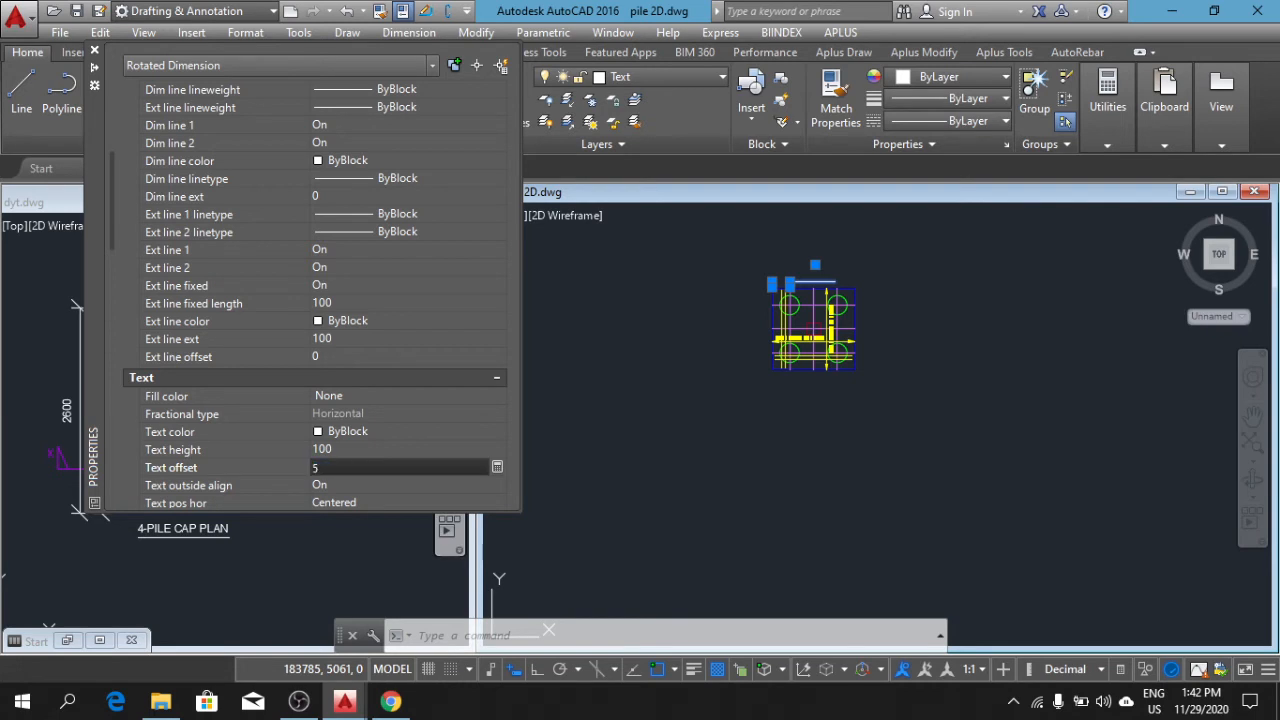
key("Return")
scroll(349, 449, "down", 4)
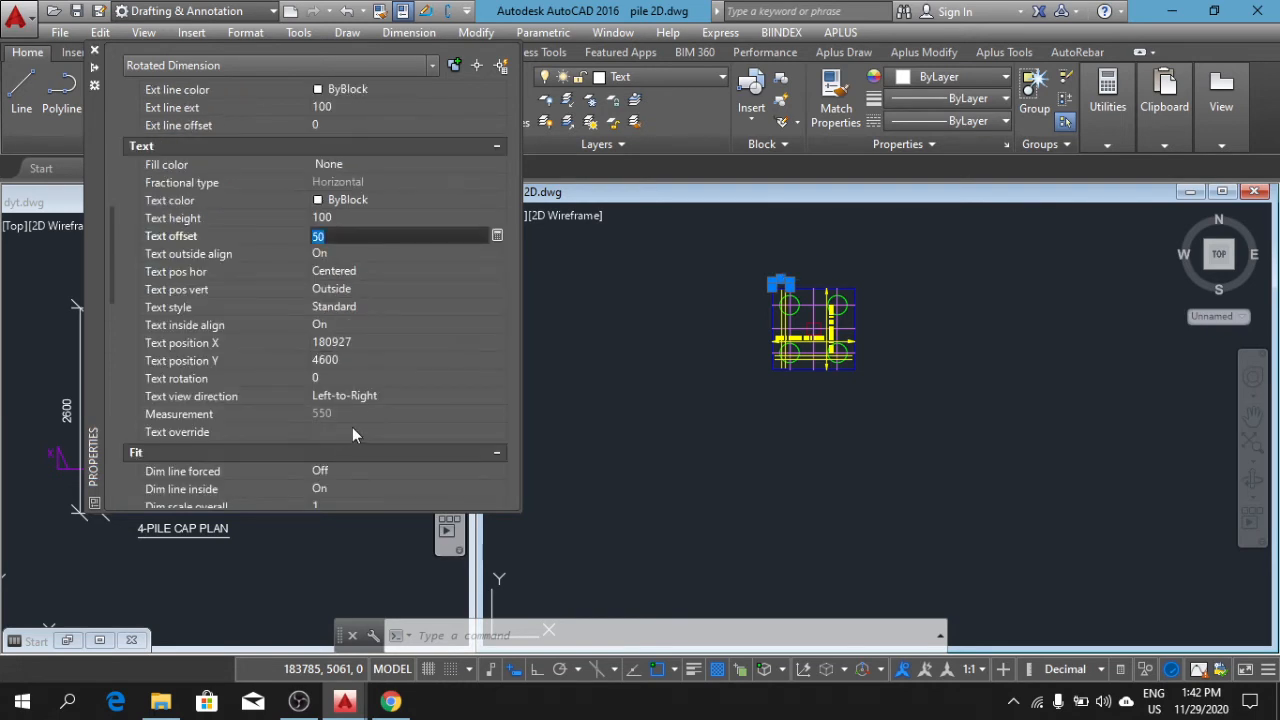
left_click(410, 344)
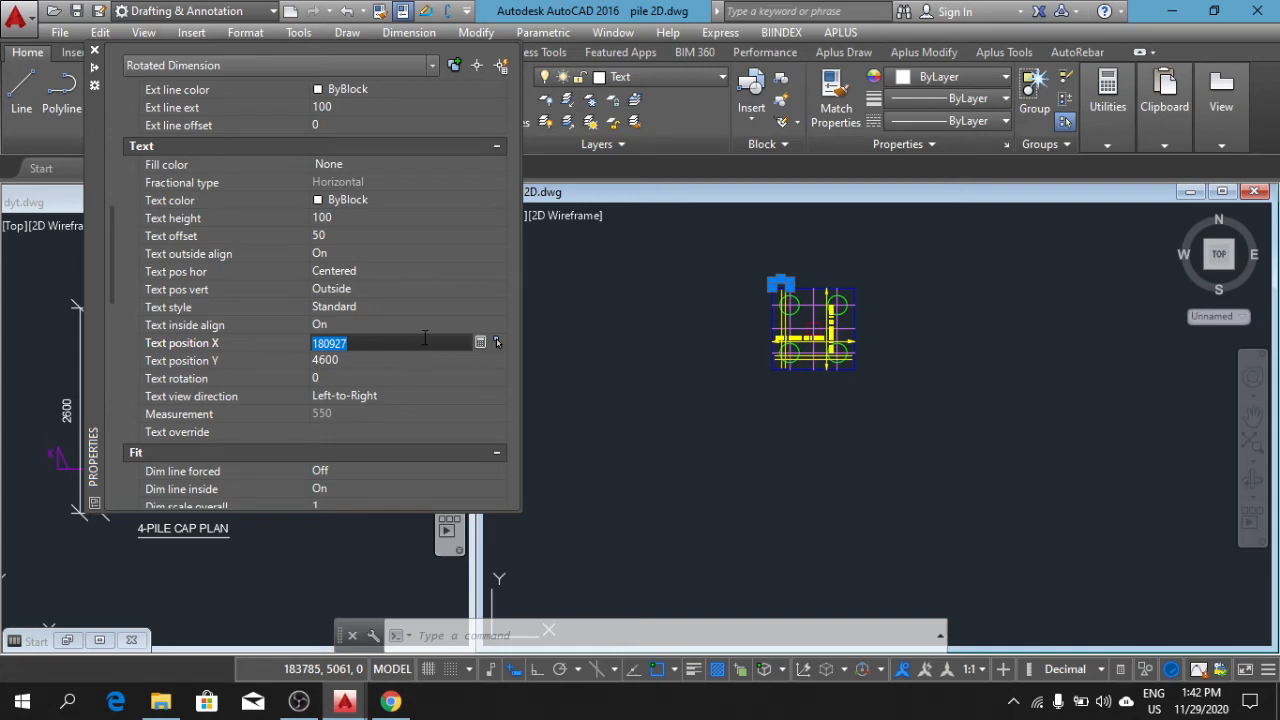
left_click(95, 51)
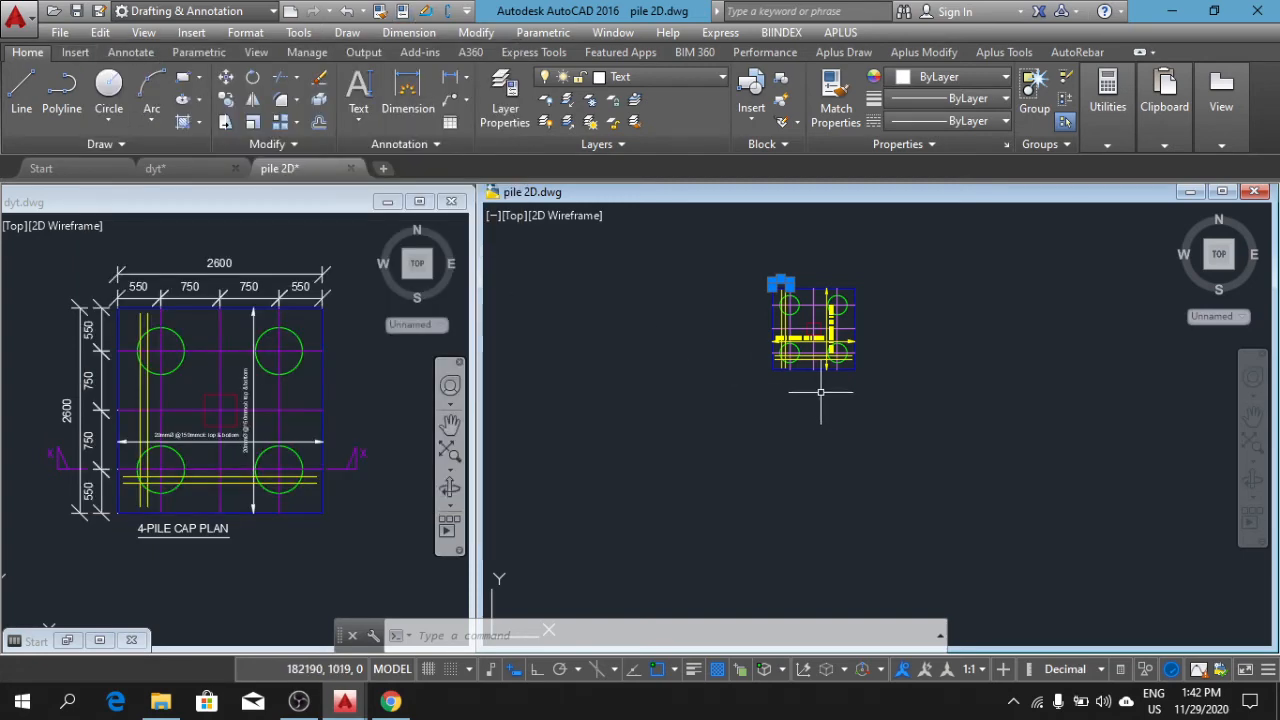
Step: Continue the dimension along the cap's top edge through the middle and right vertical centre lines to the top-right corner
scroll(789, 285, "up", 2)
scroll(789, 285, "up", 4)
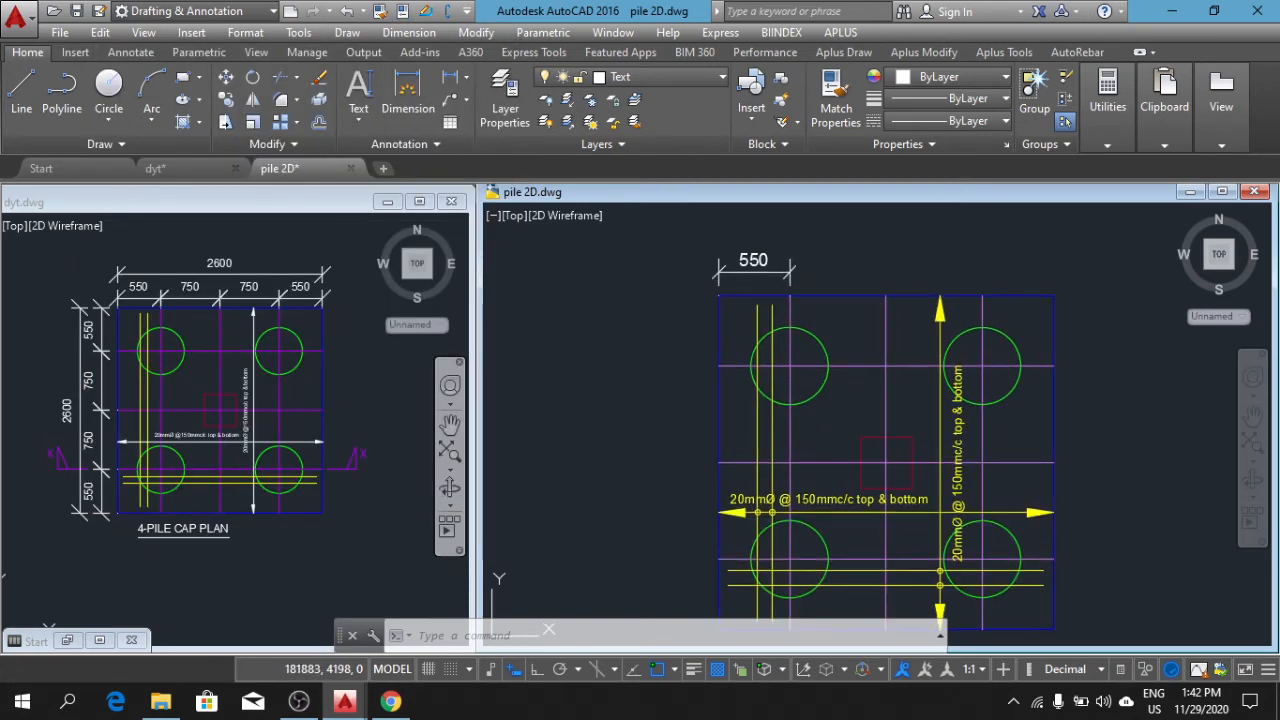
scroll(846, 288, "down", 2)
middle_click_drag(868, 286, 741, 246)
scroll(803, 276, "up", 2)
scroll(802, 275, "down", 2)
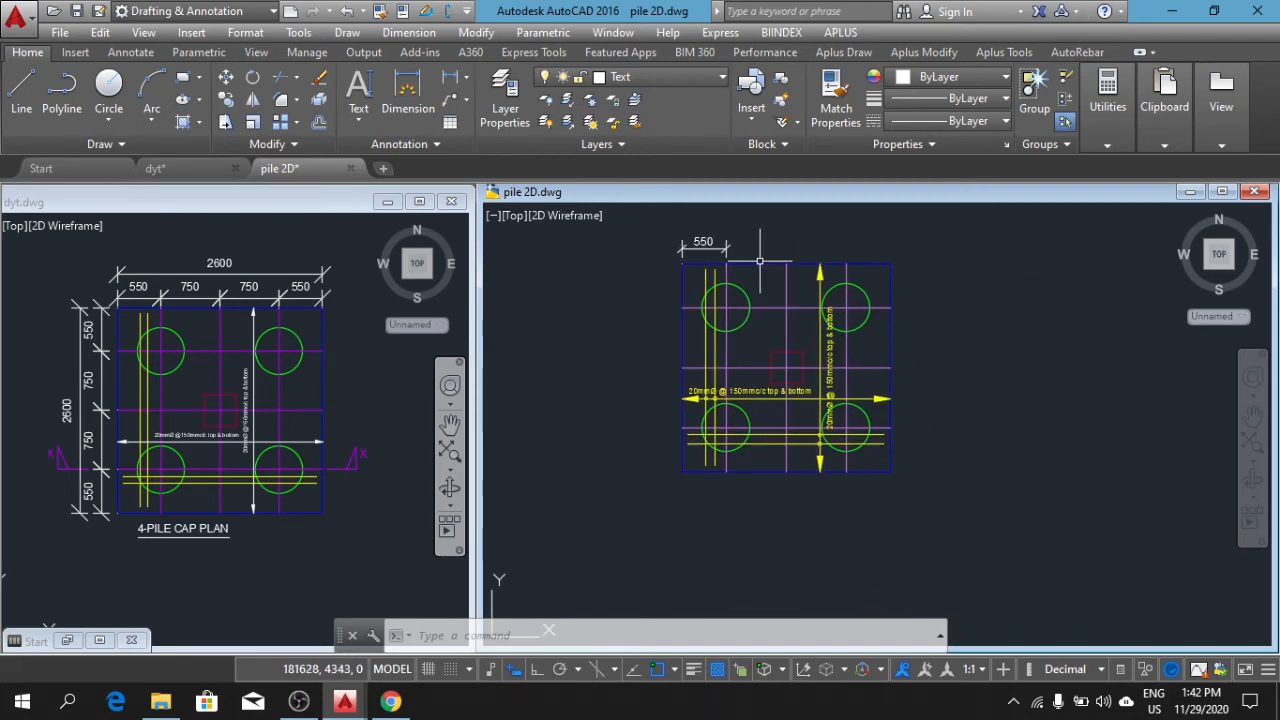
left_click(130, 53)
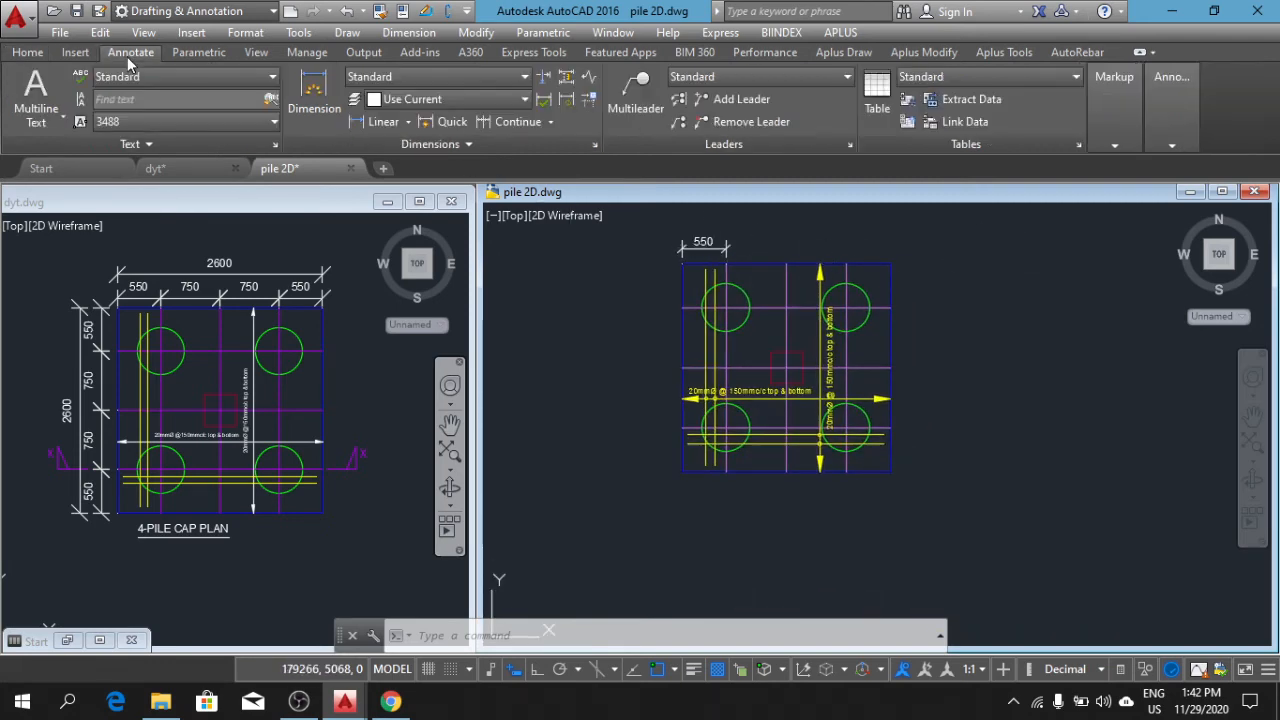
left_click(506, 128)
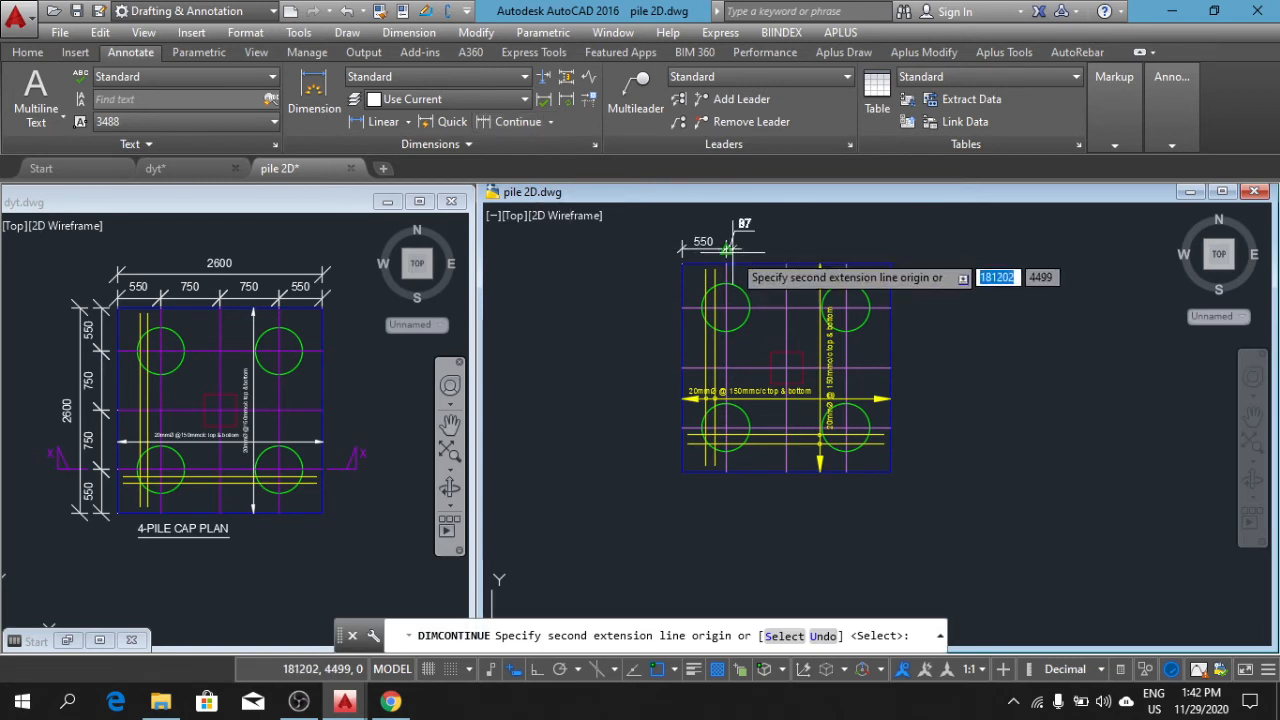
left_click(787, 266)
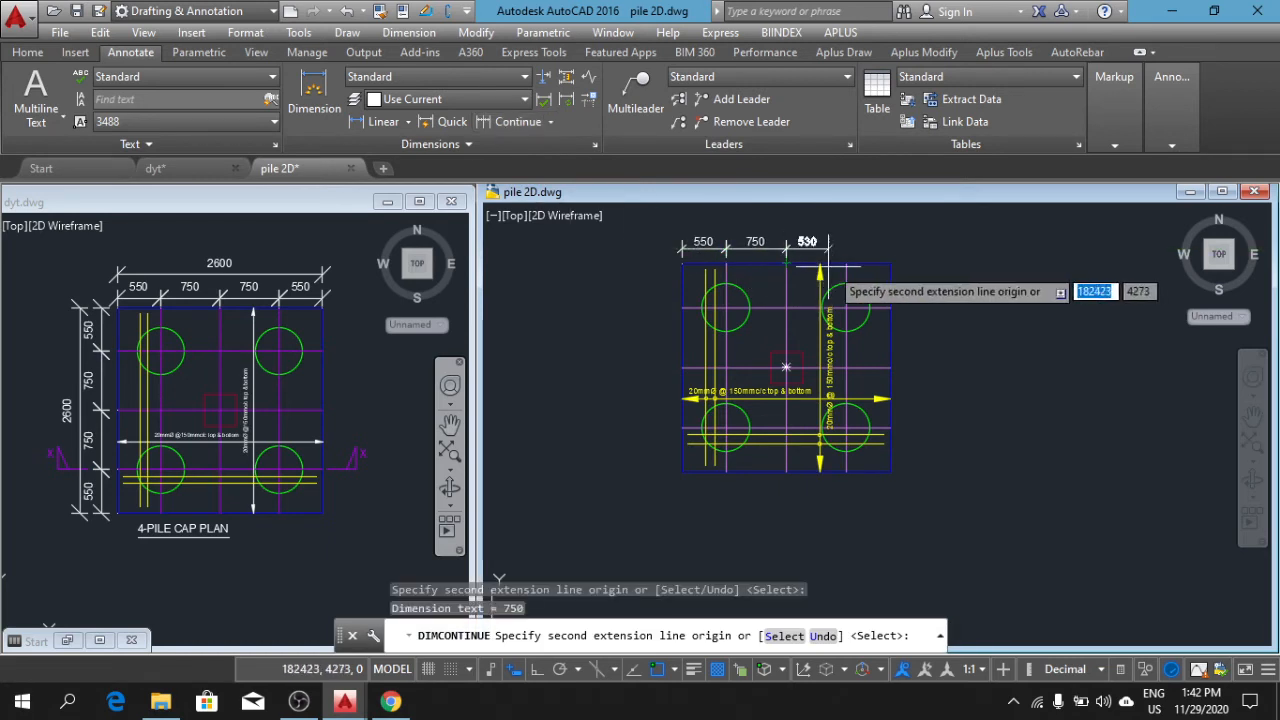
left_click(890, 266)
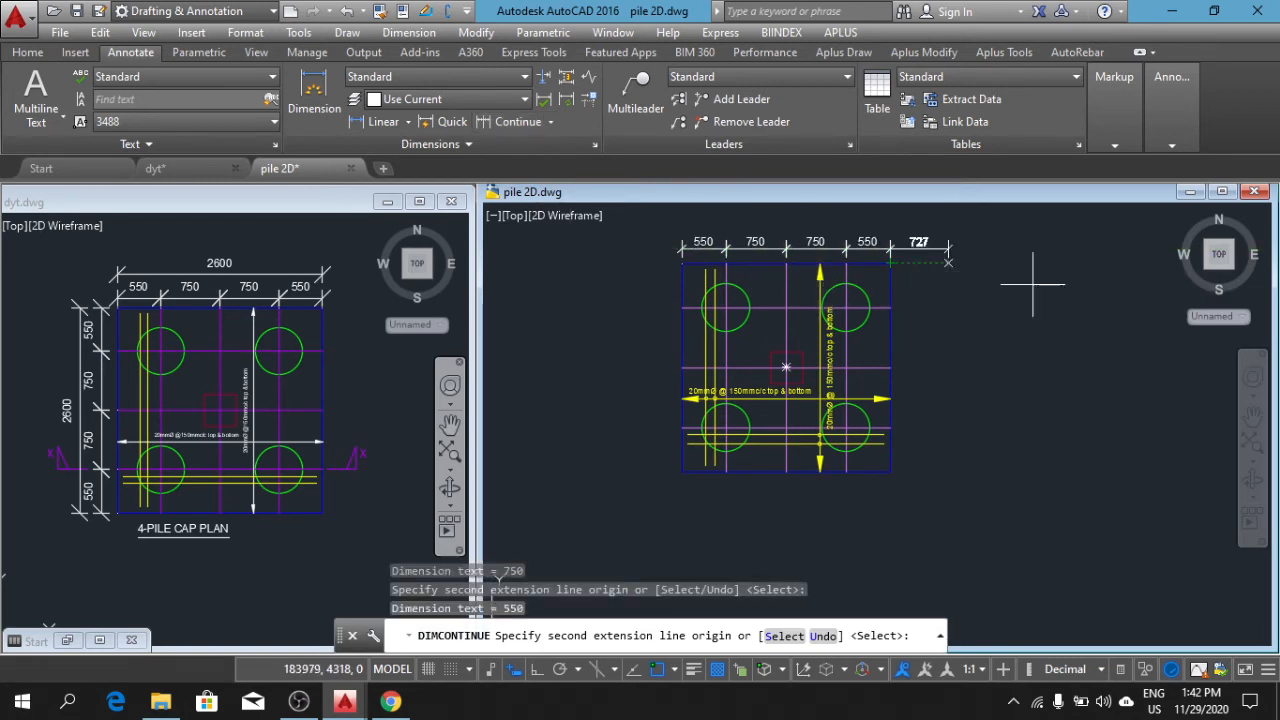
key("Return")
Step: Add an overall linear dimension between the cap's top-left and top-right corners, placed above the row of continued dimensions
scroll(755, 241, "up", 2)
scroll(829, 285, "down", 2)
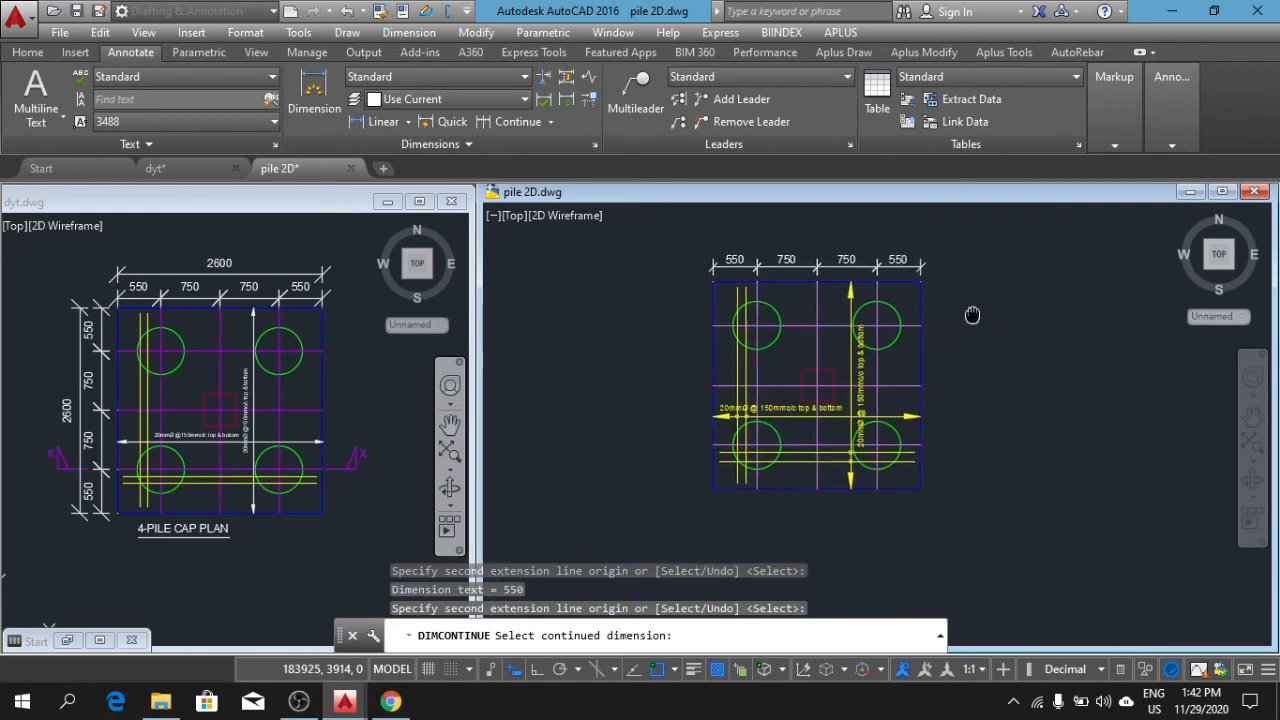
middle_click_drag(974, 291, 962, 306)
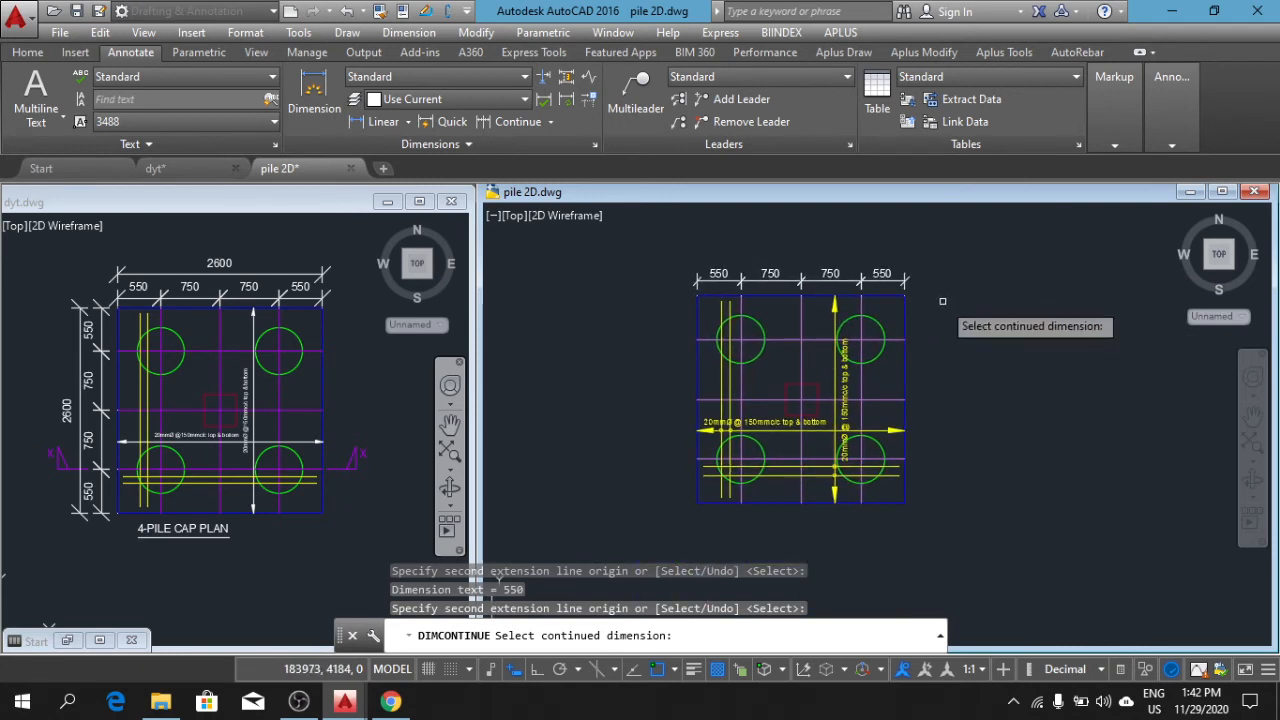
left_click(369, 124)
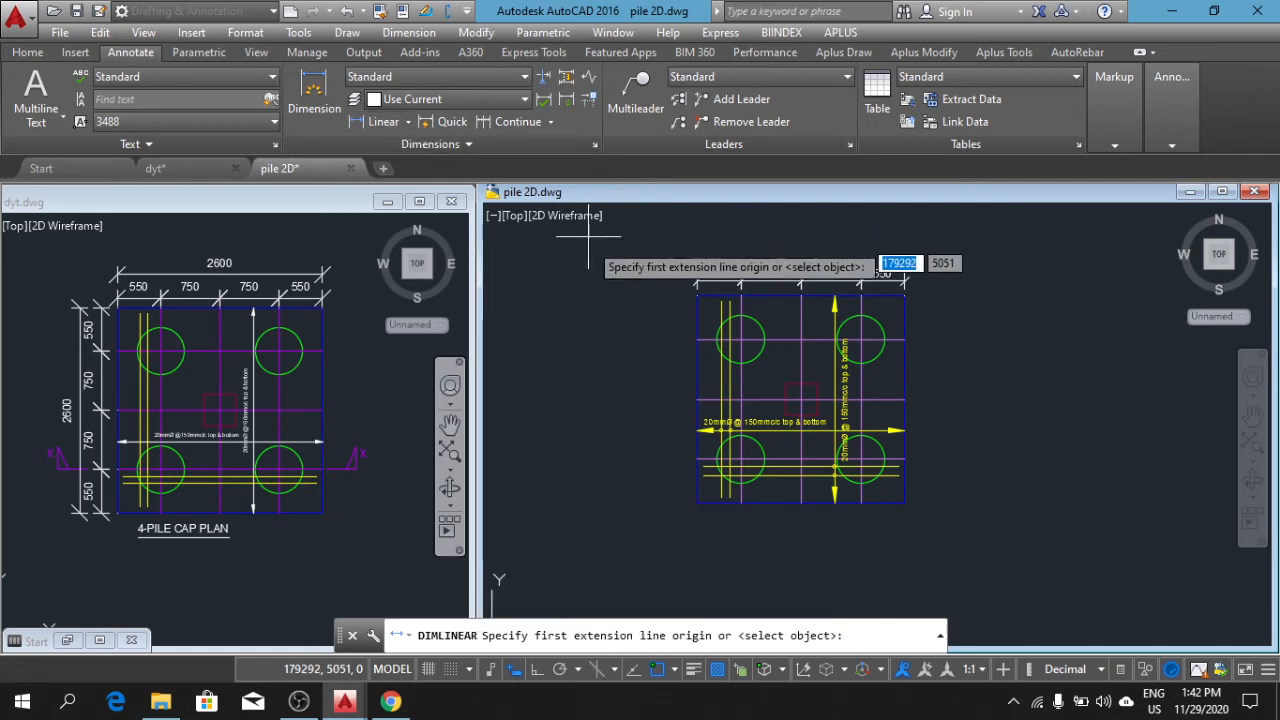
left_click(697, 295)
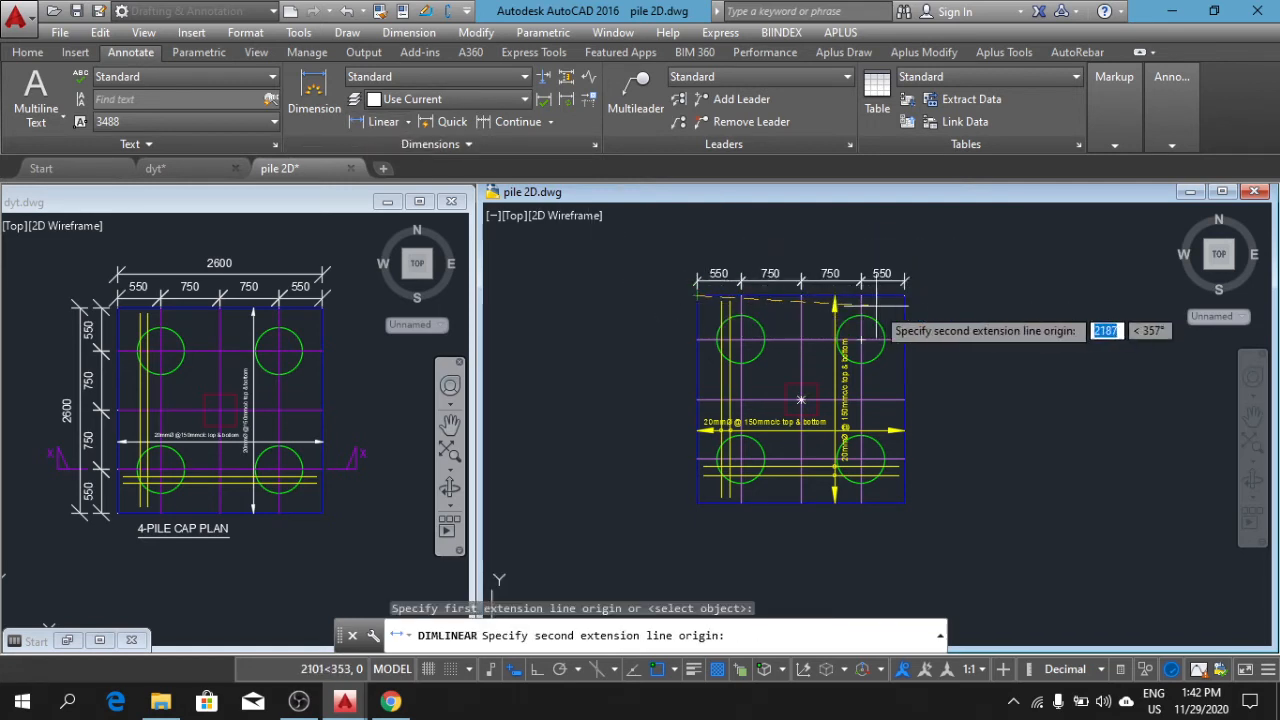
left_click(904, 295)
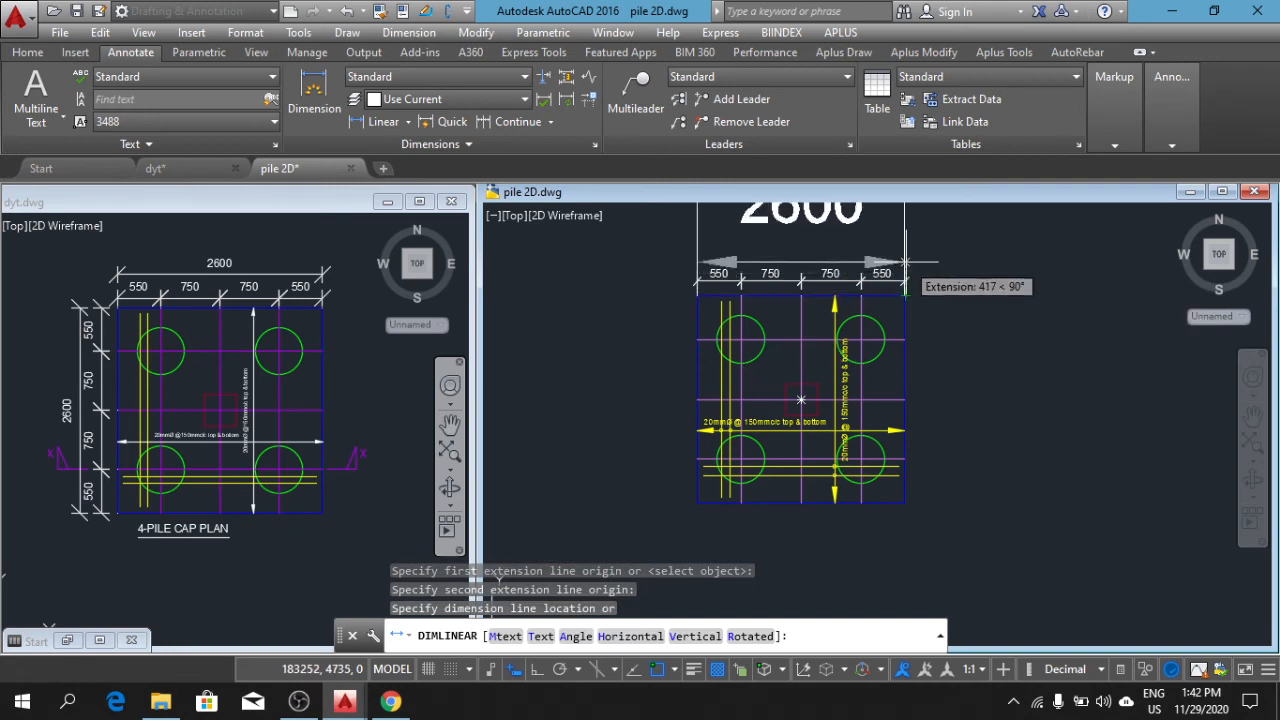
left_click(930, 245)
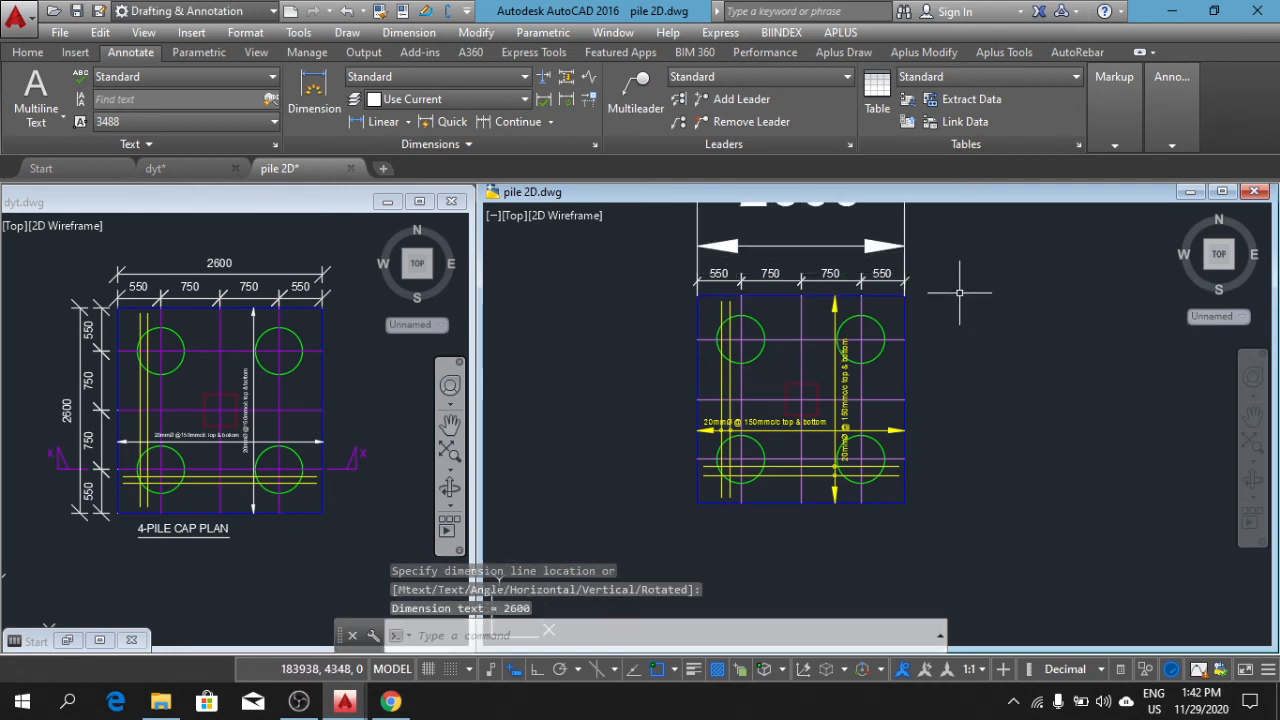
Step: Match the properties of the rightmost continued dimension above the cap onto the overall width dimension
middle_click_drag(824, 295, 797, 395)
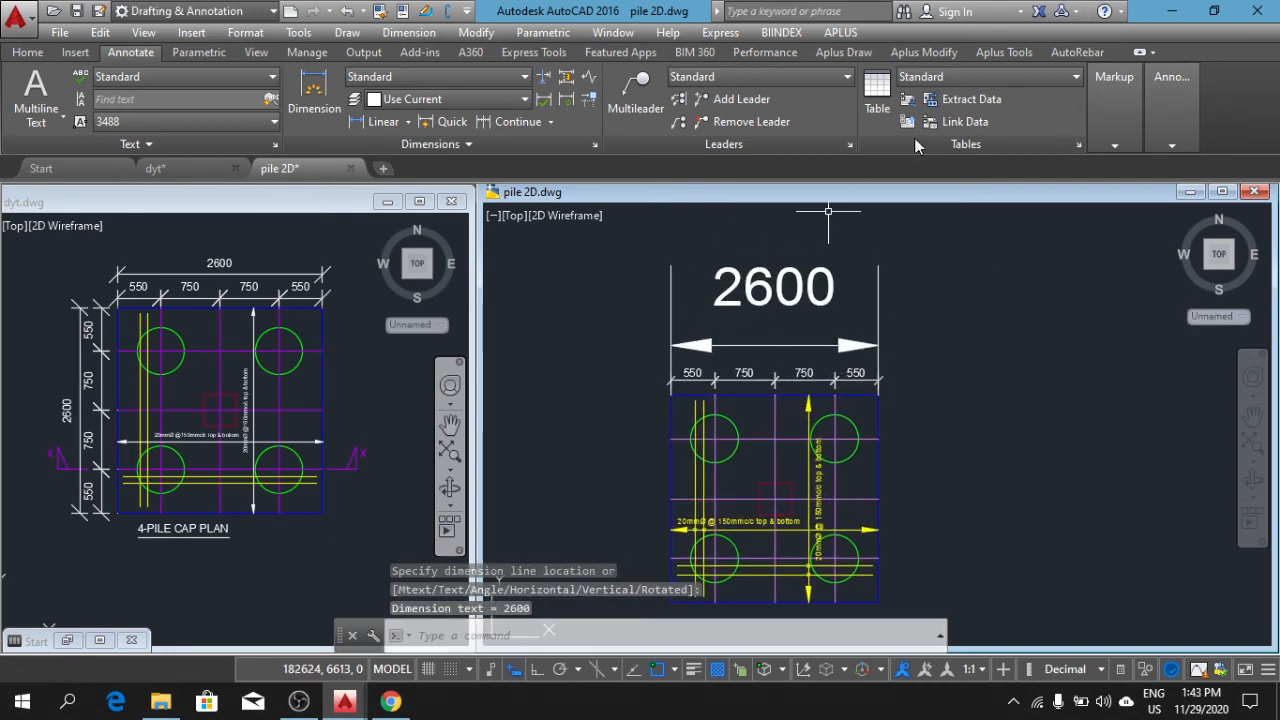
left_click(27, 52)
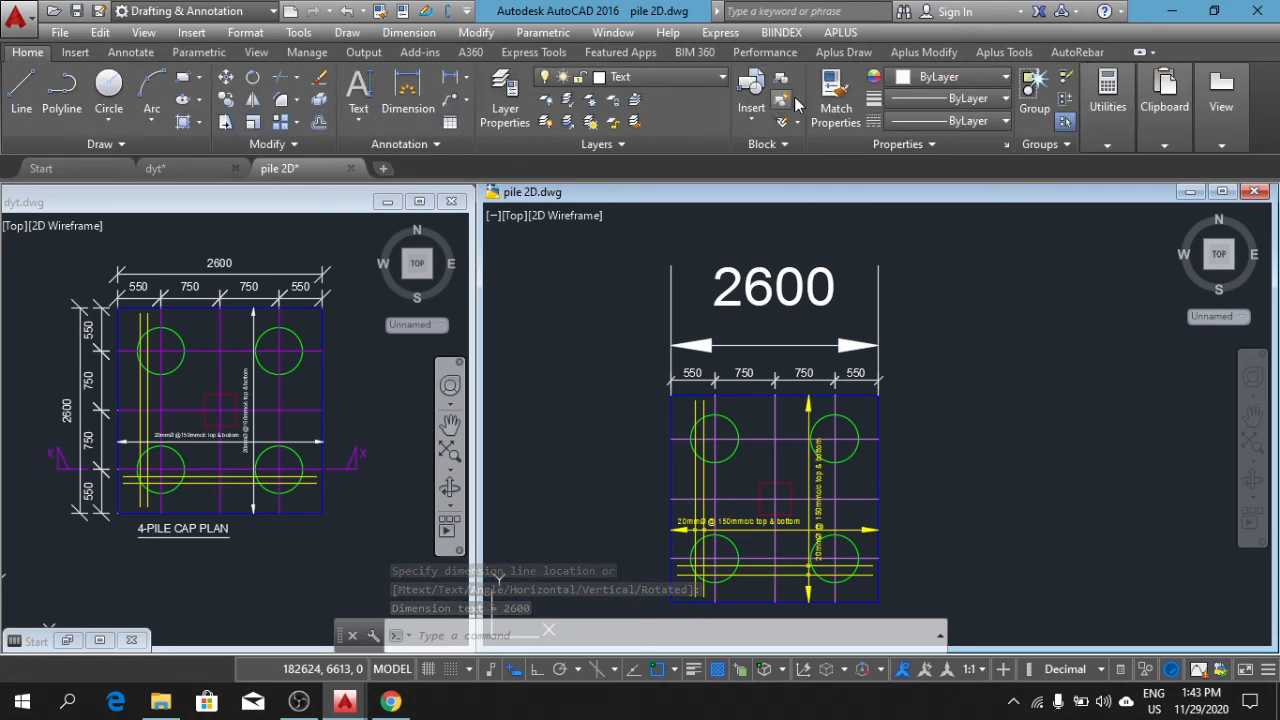
left_click(836, 95)
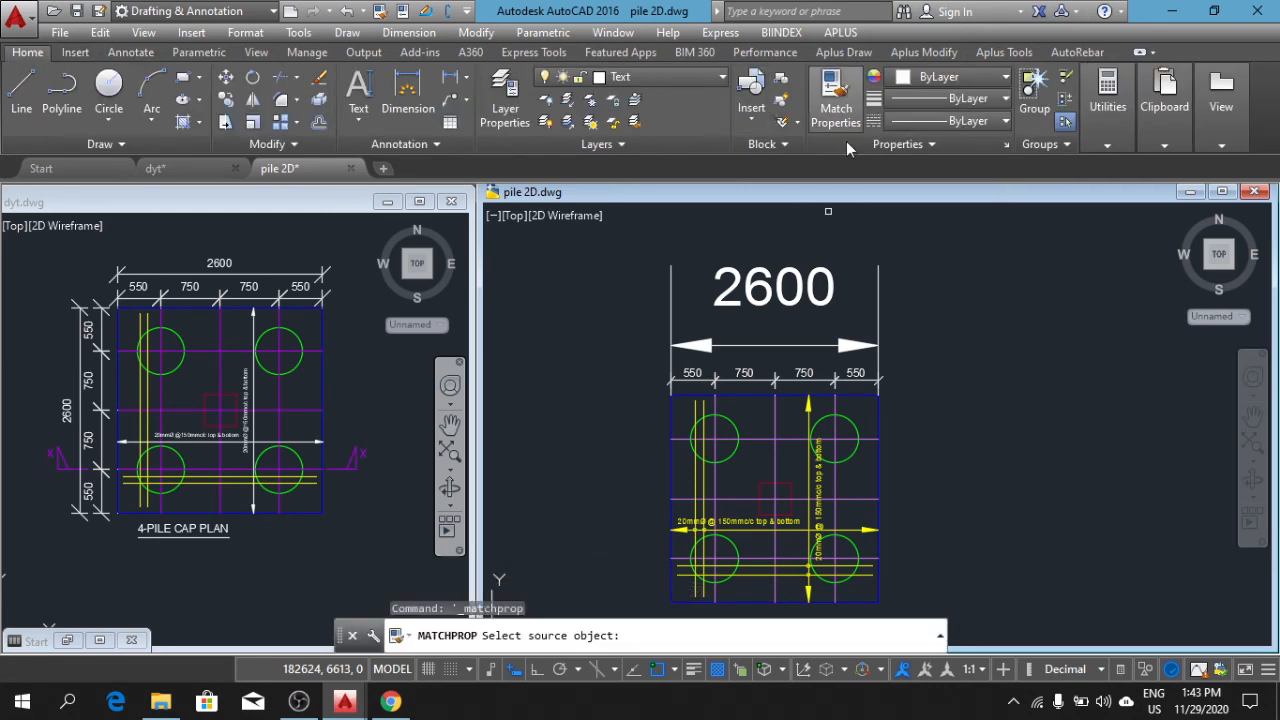
left_click(854, 364)
left_click(848, 342)
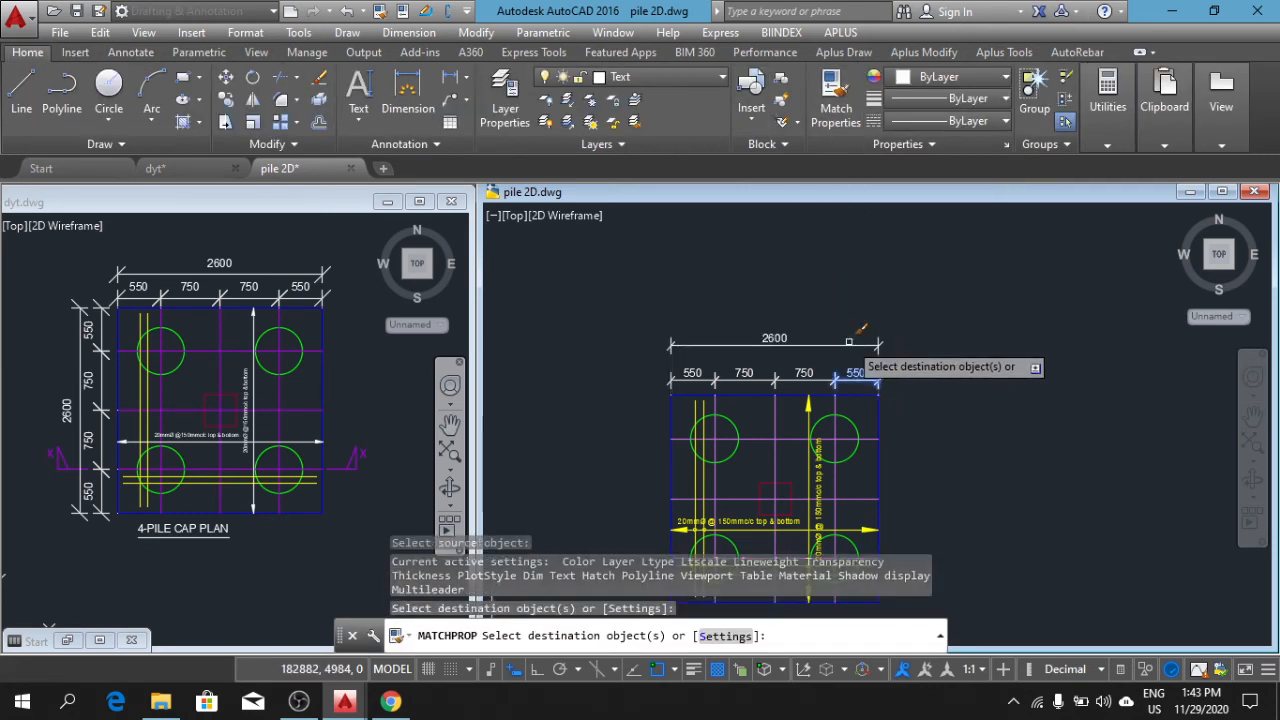
key("Escape")
key("Escape")
key("Escape")
Step: Add a vertical linear dimension from the cap's top-left corner to the upper horizontal centre line, placed about 210 outside the left edge
middle_click_drag(972, 450, 968, 393)
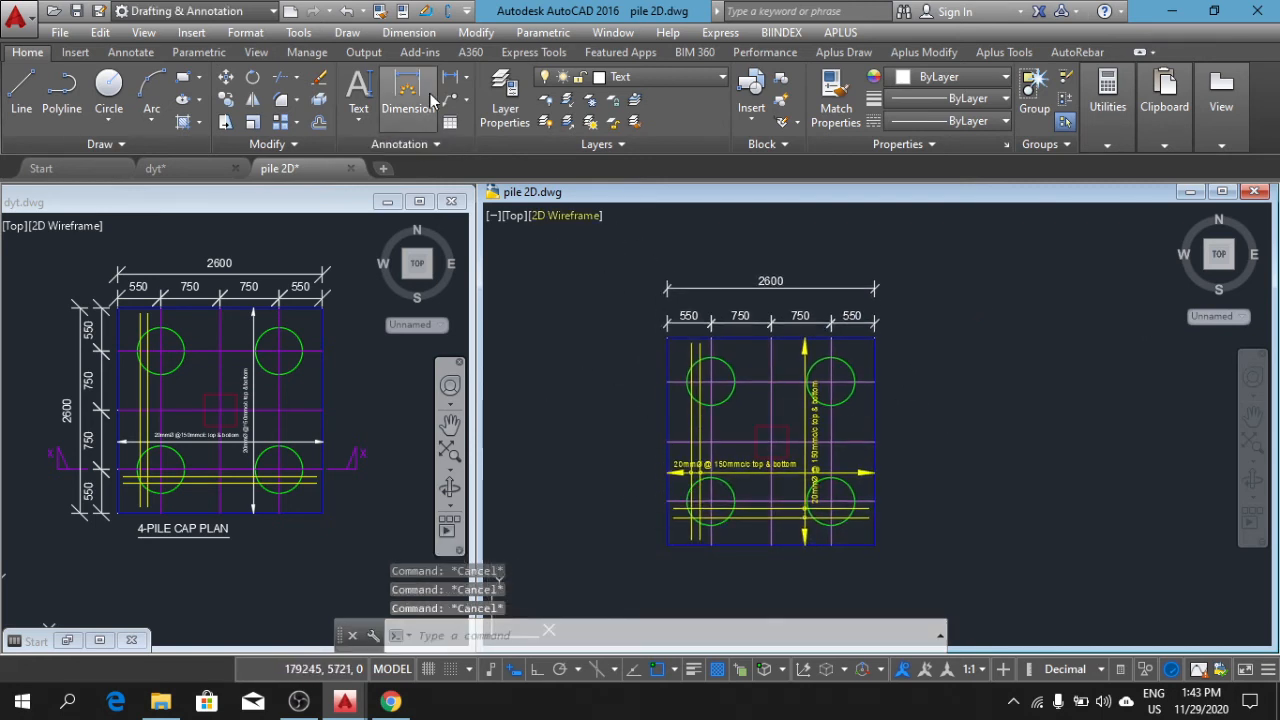
left_click(432, 100)
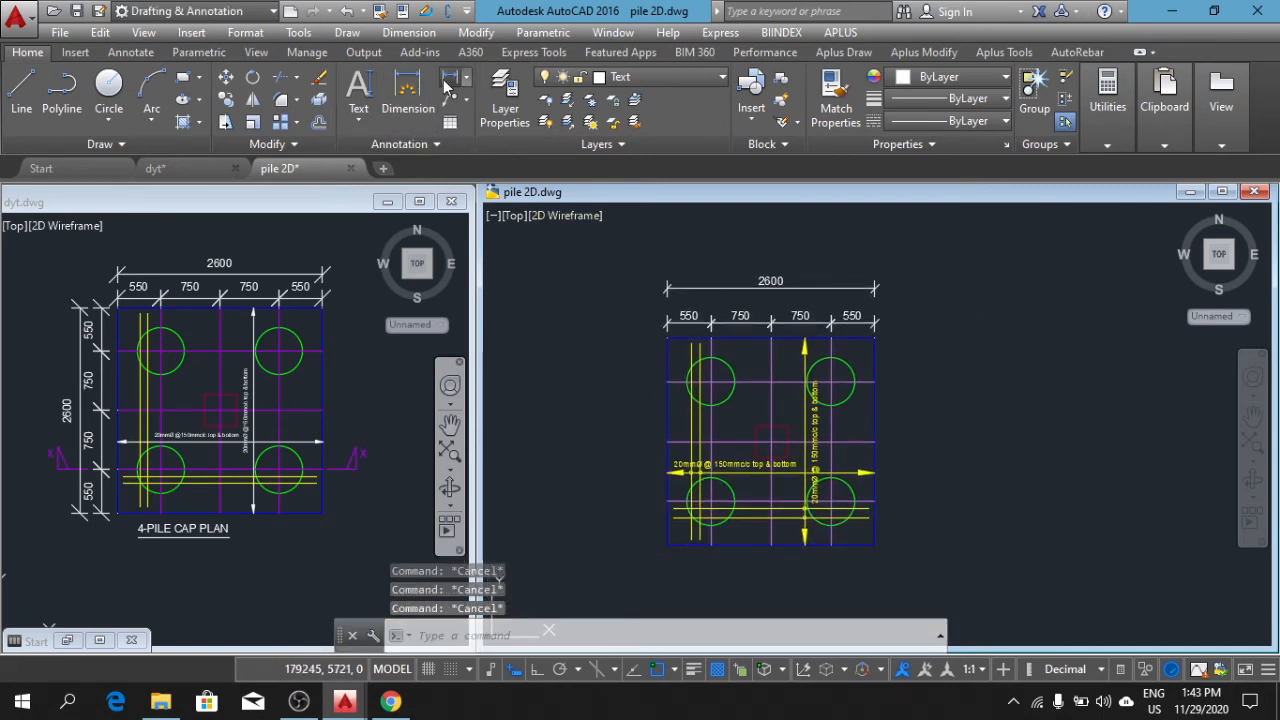
left_click(666, 335)
left_click(665, 405)
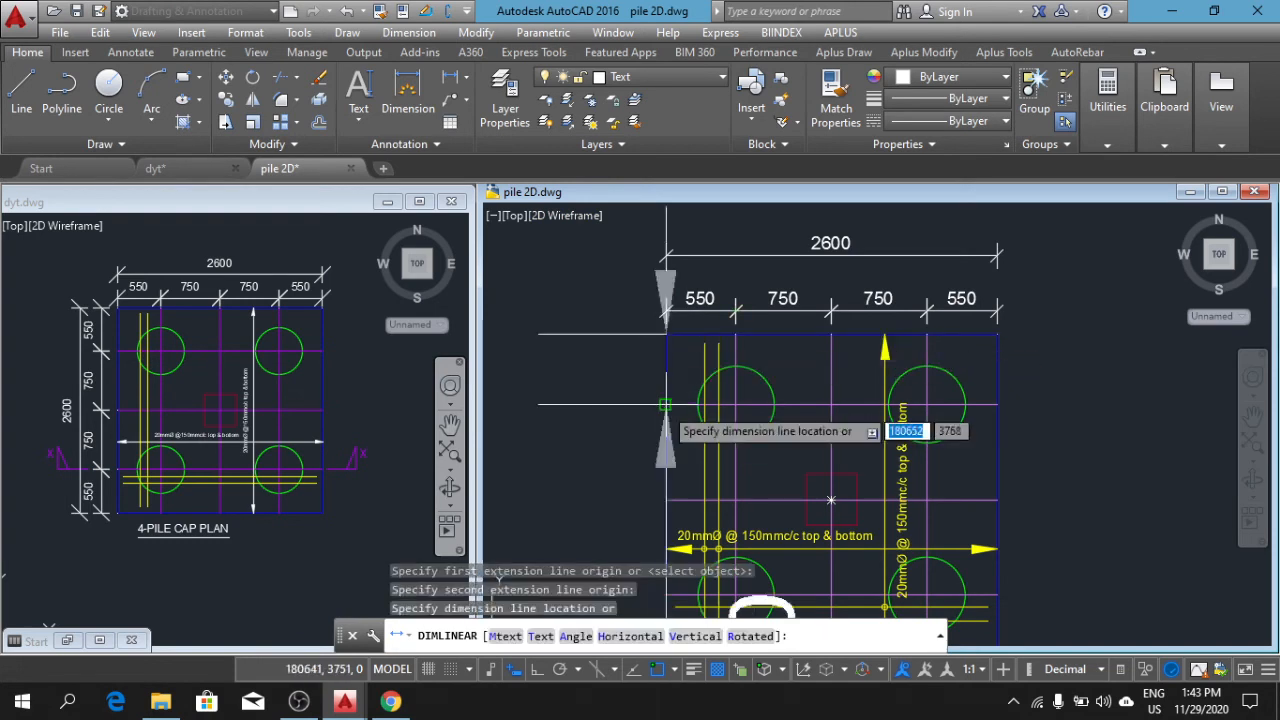
left_click(639, 405)
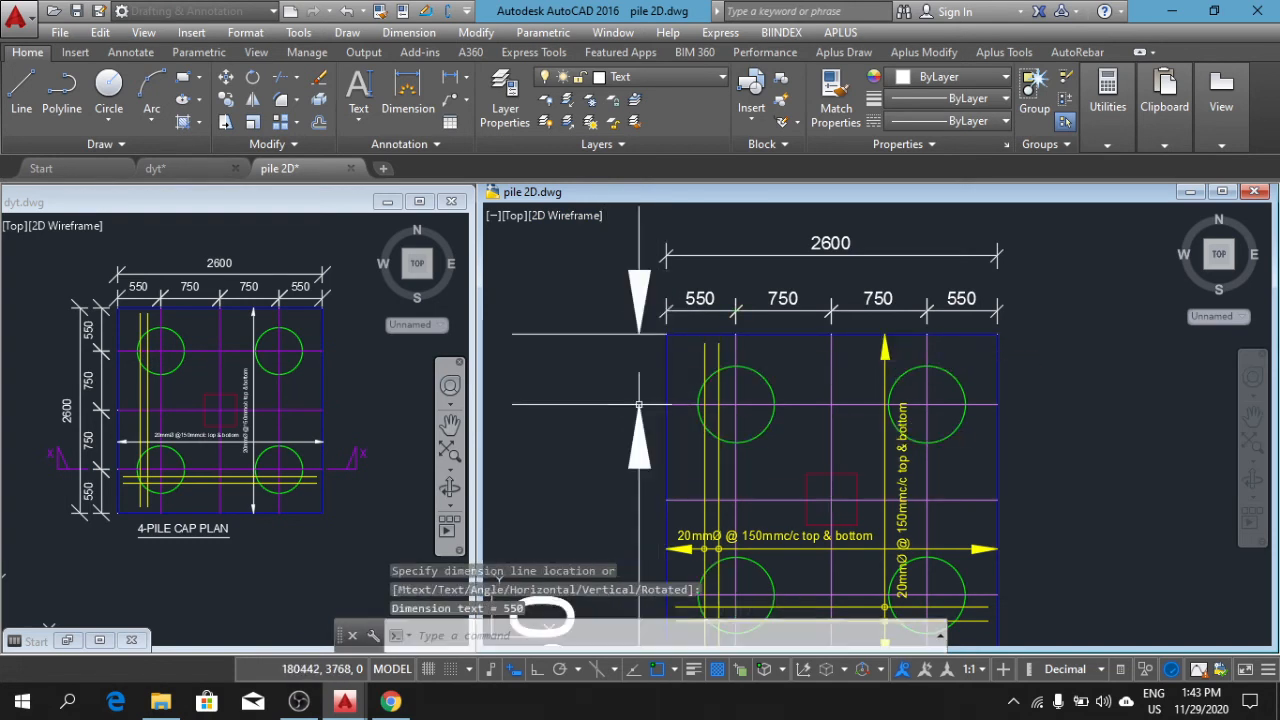
Step: Match the properties of the overall width dimension onto the new vertical dimension beside the cap
scroll(721, 354, "down", 3)
middle_click_drag(765, 366, 754, 350)
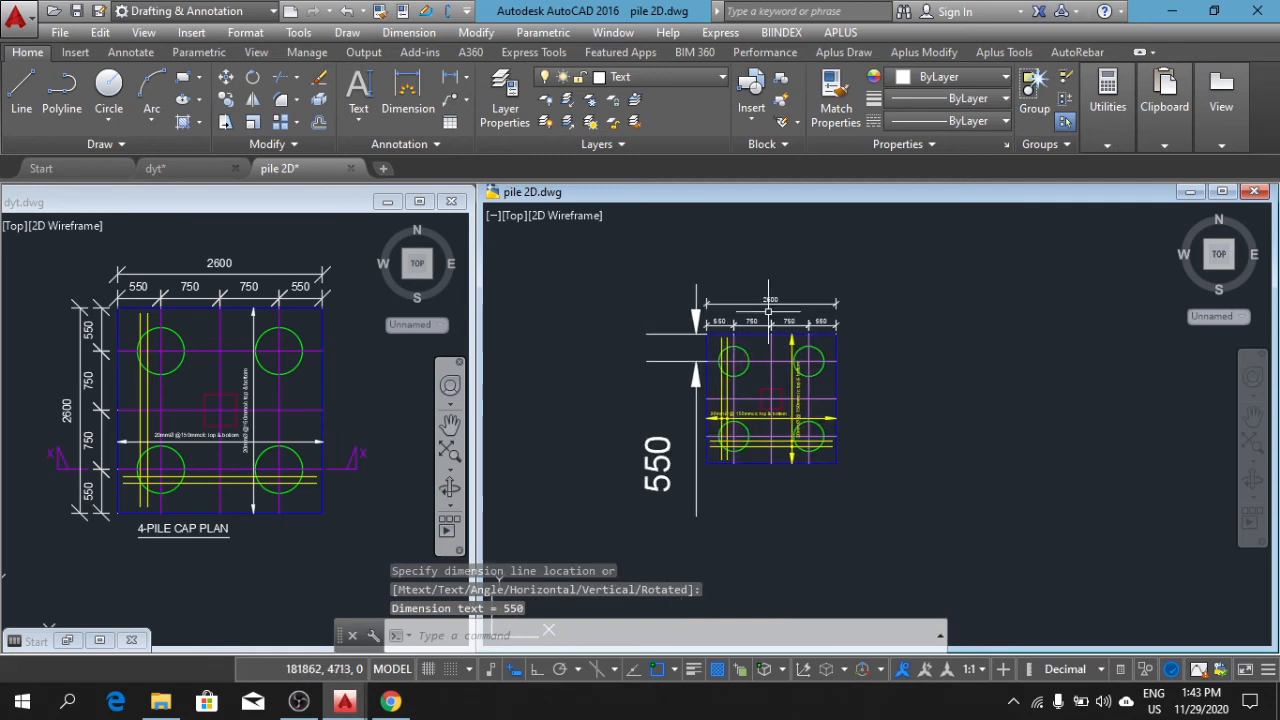
left_click(836, 100)
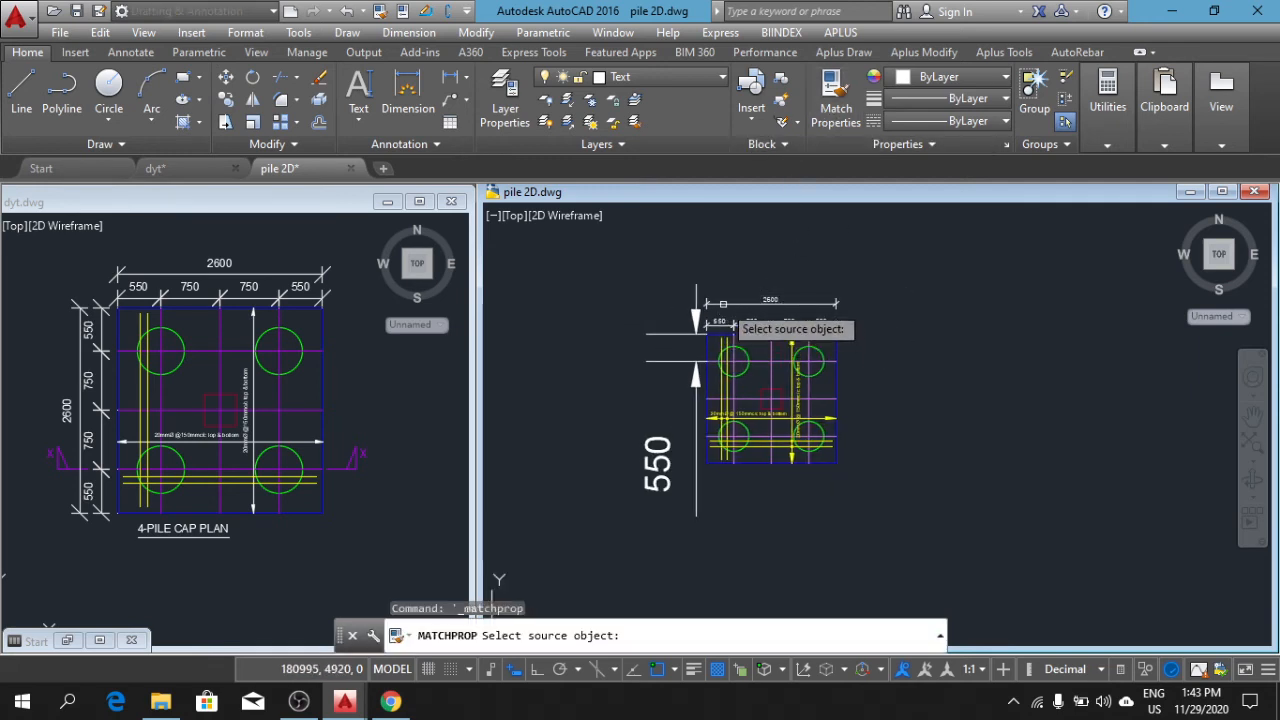
left_click(722, 303)
left_click(693, 350)
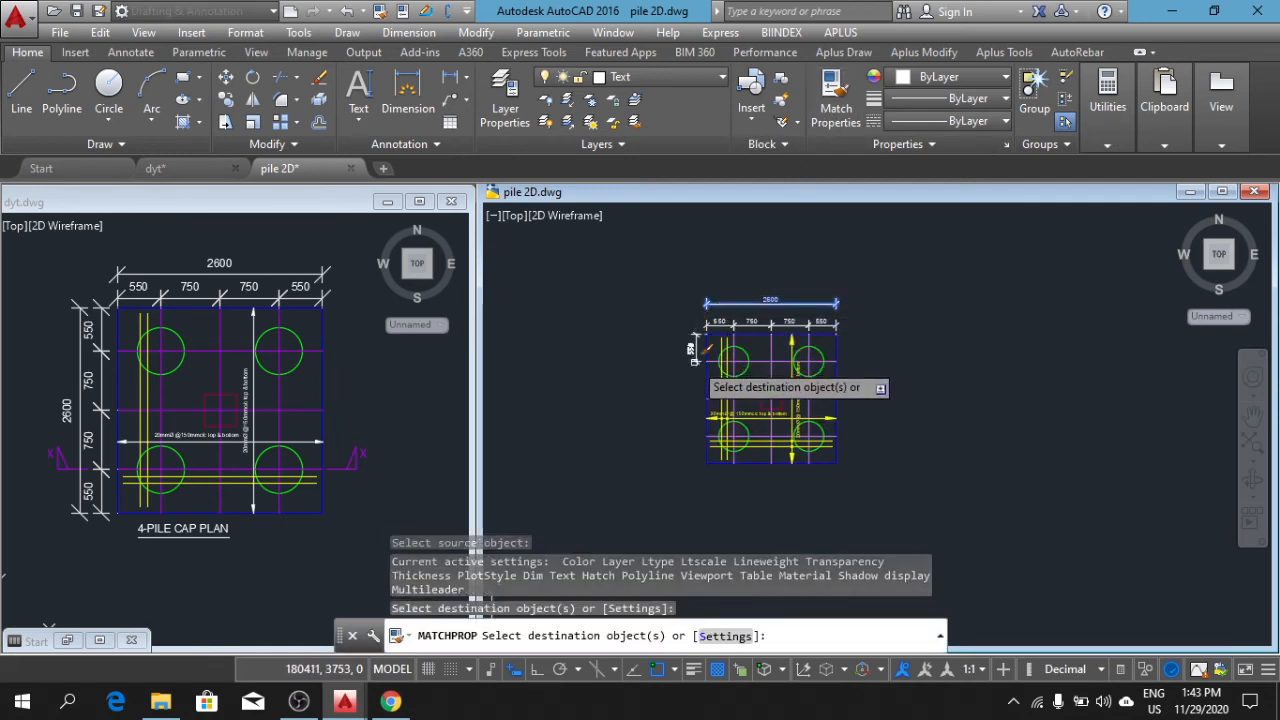
key("Return")
Step: Continue the vertical dimension down the cap's left edge through the middle and lower horizontal centre lines to the bottom-left corner
scroll(700, 355, "up", 4)
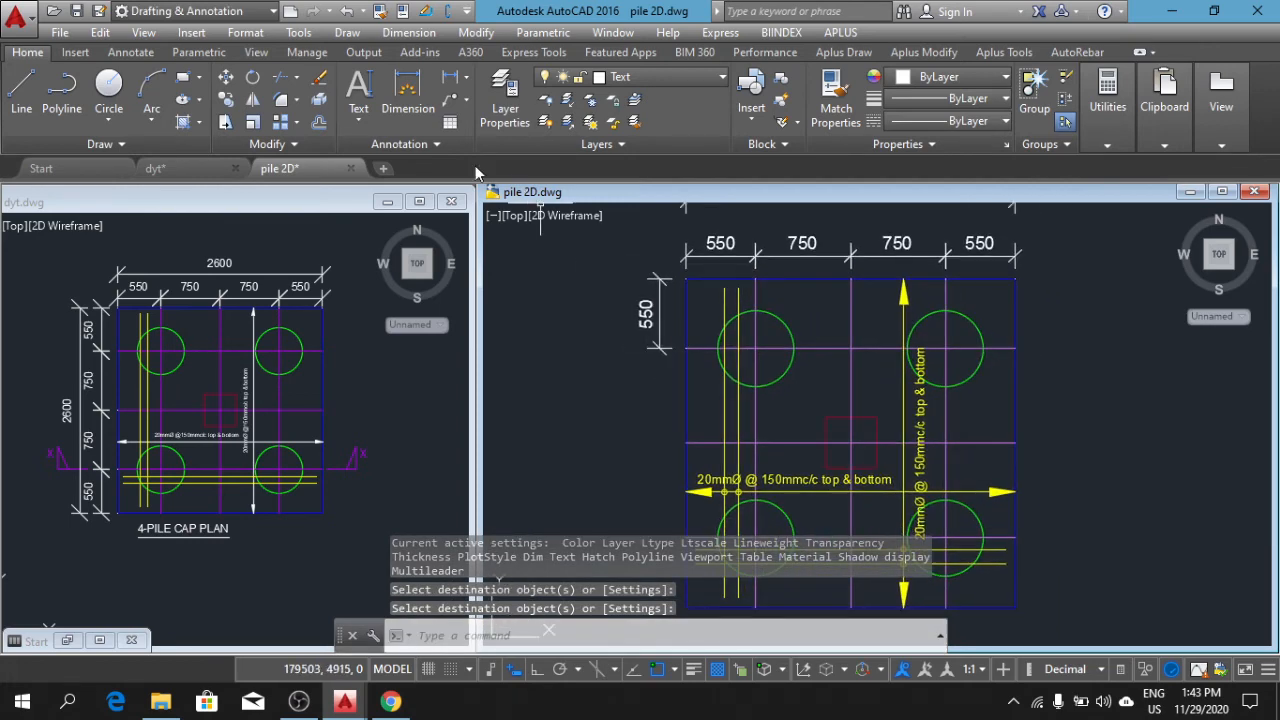
left_click(135, 53)
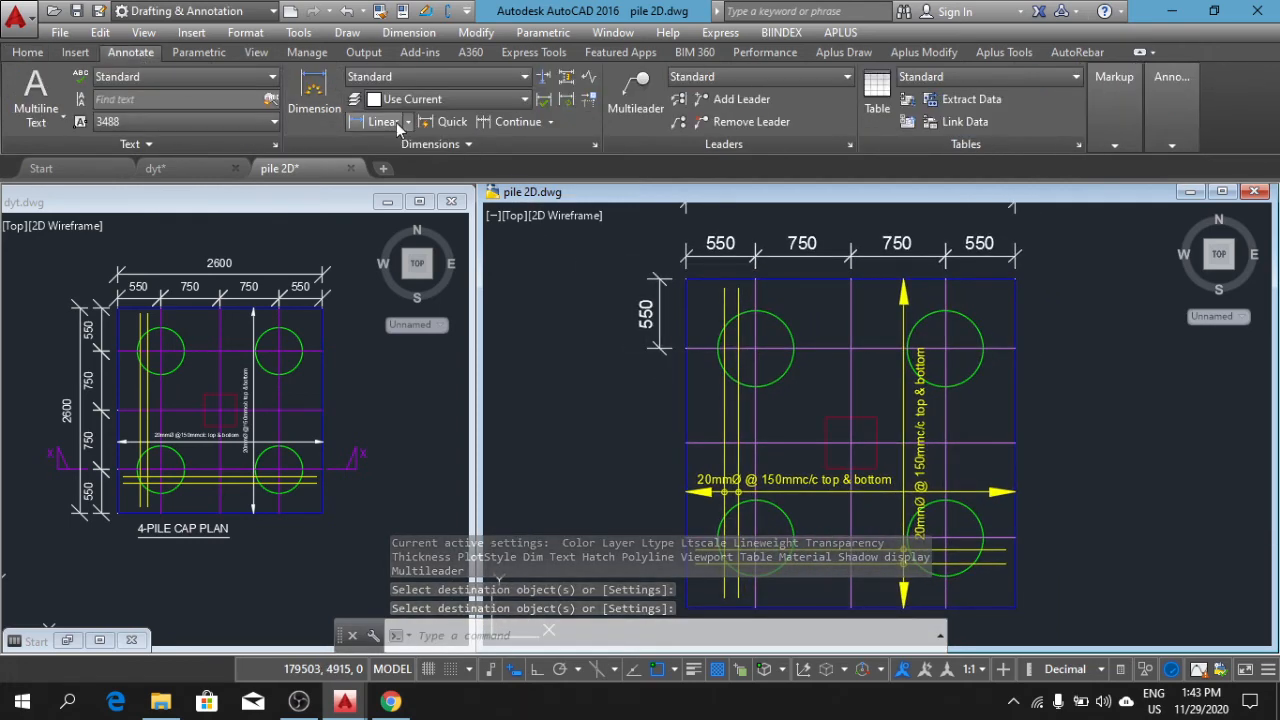
left_click(493, 124)
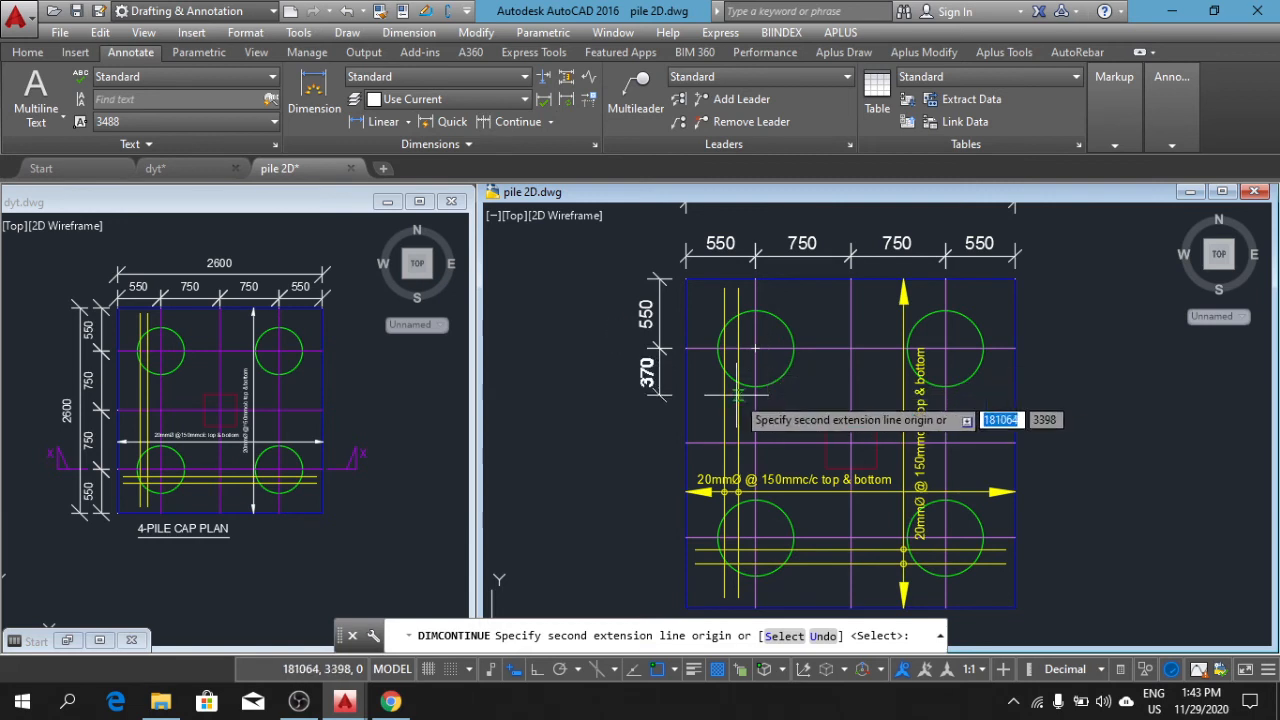
left_click(686, 443)
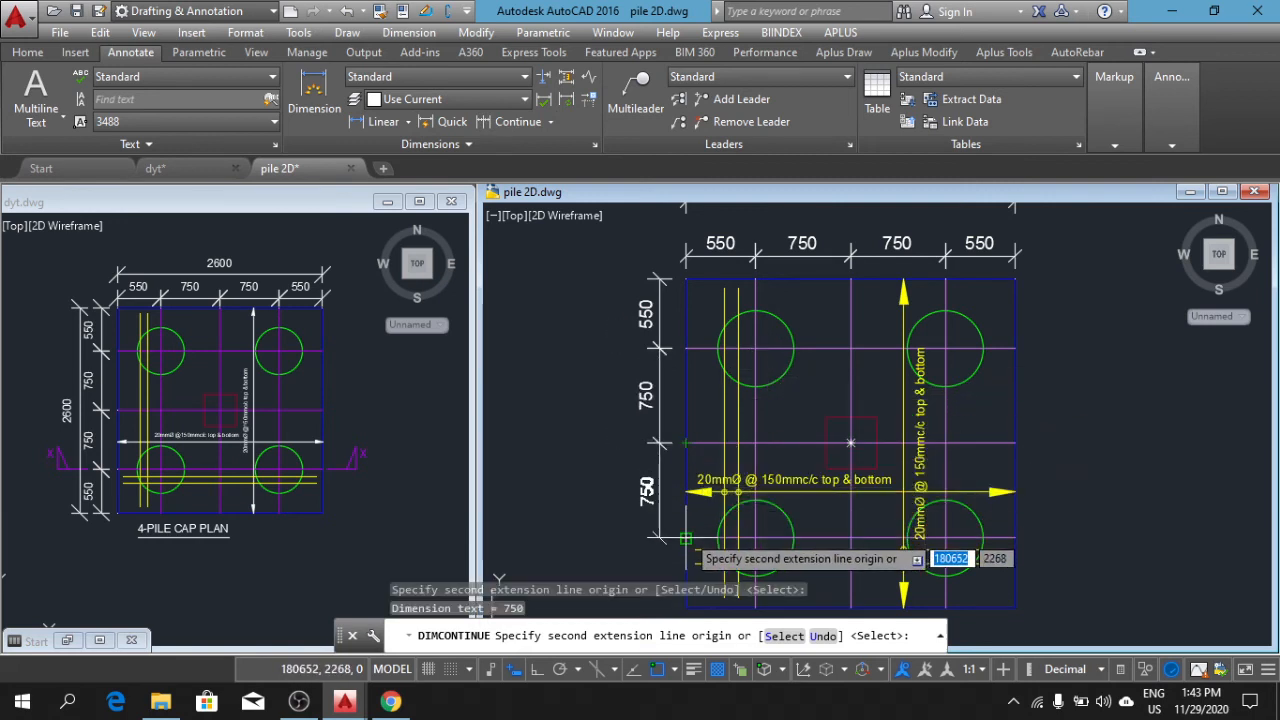
left_click(686, 538)
middle_click_drag(697, 537, 702, 465)
left_click(690, 537)
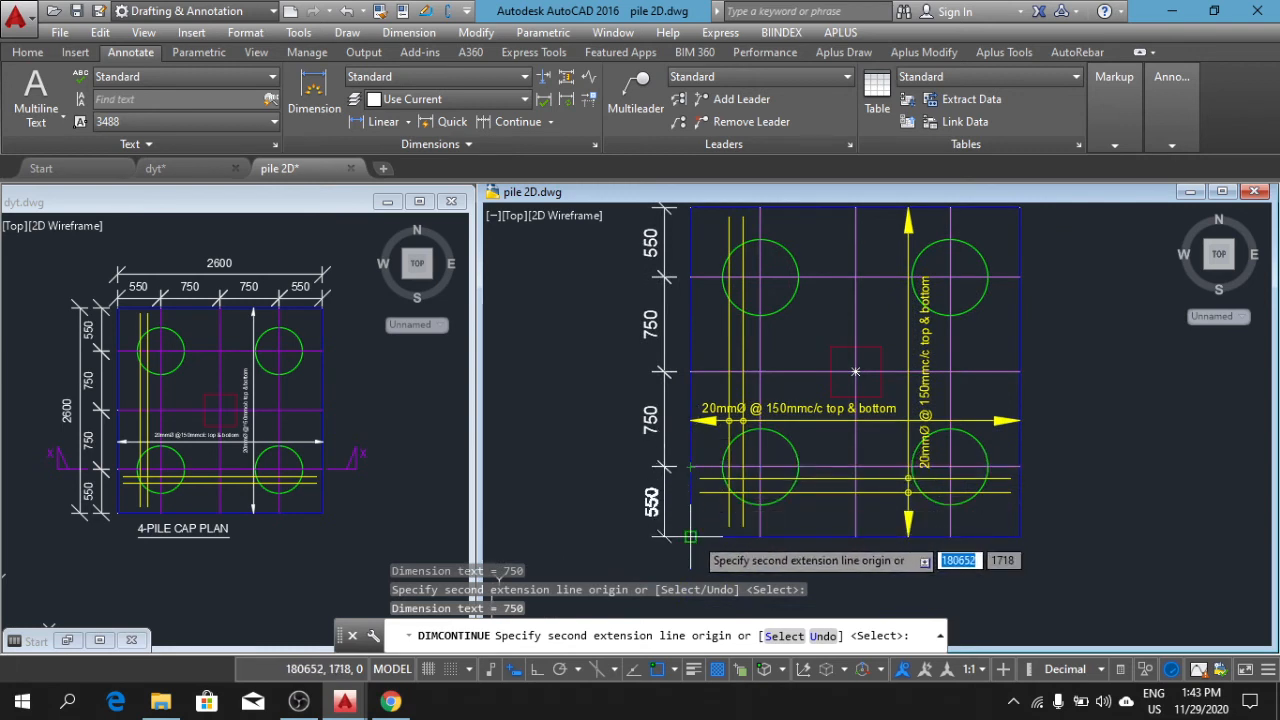
key("Return")
Step: Add an overall vertical linear dimension from the cap's top-left corner to its bottom-left corner, placed about 600 outside the left edge
scroll(1000, 380, "down", 2)
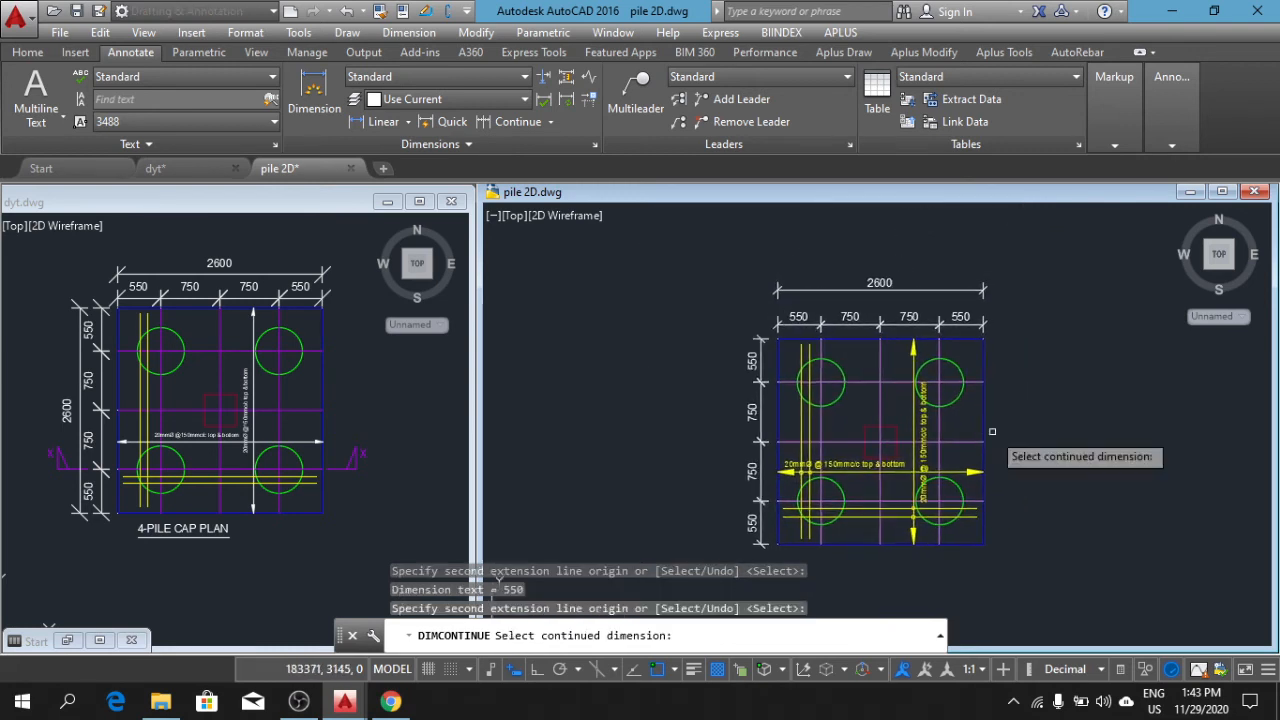
left_click(383, 121)
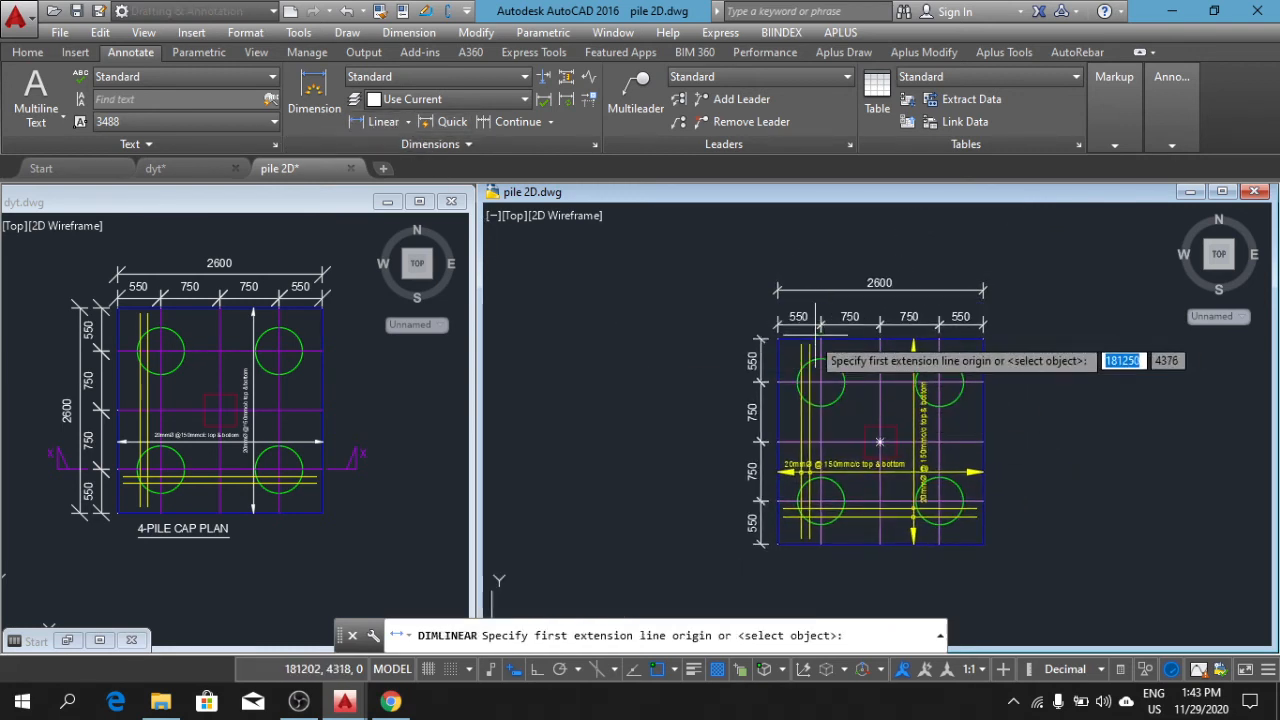
left_click(777, 340)
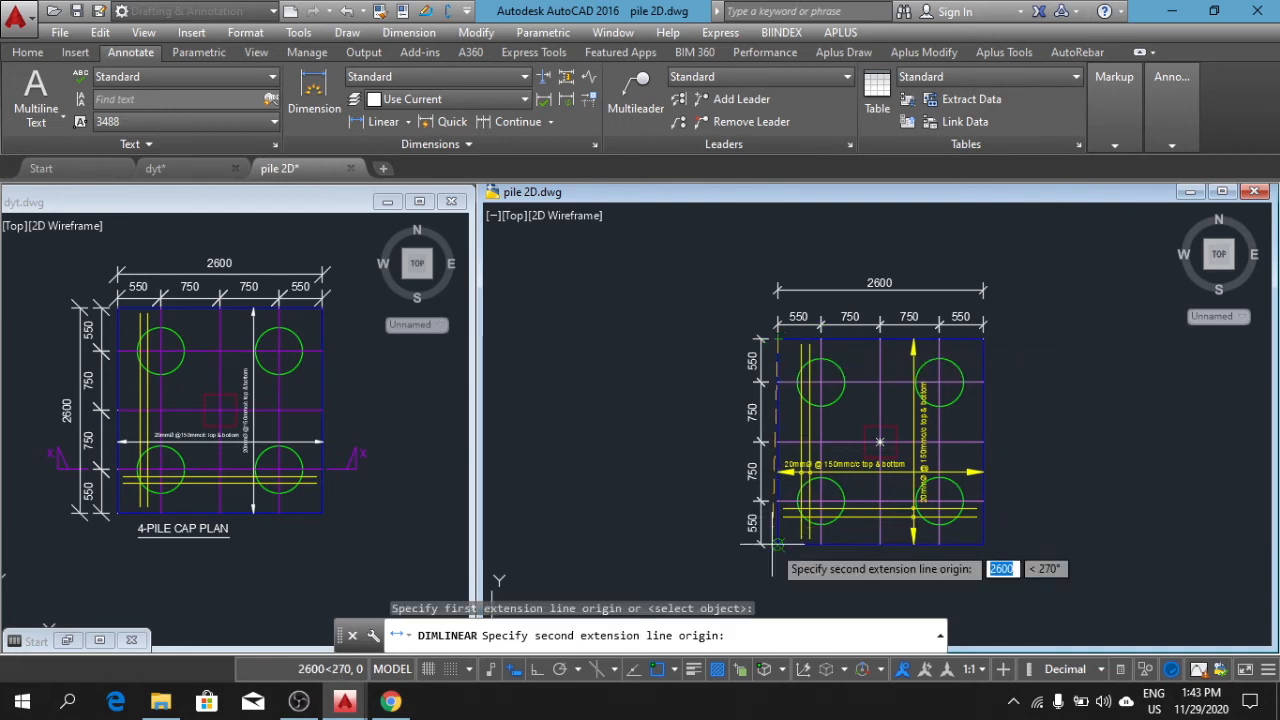
left_click(777, 545)
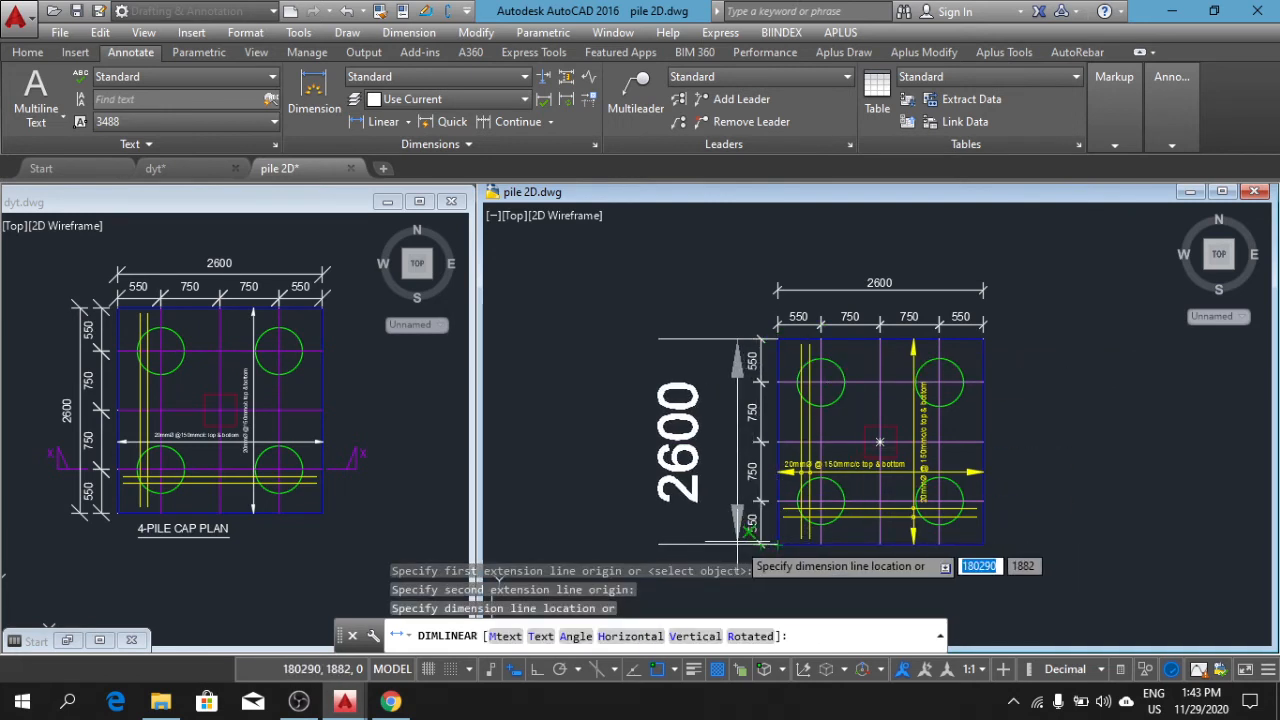
left_click(728, 545)
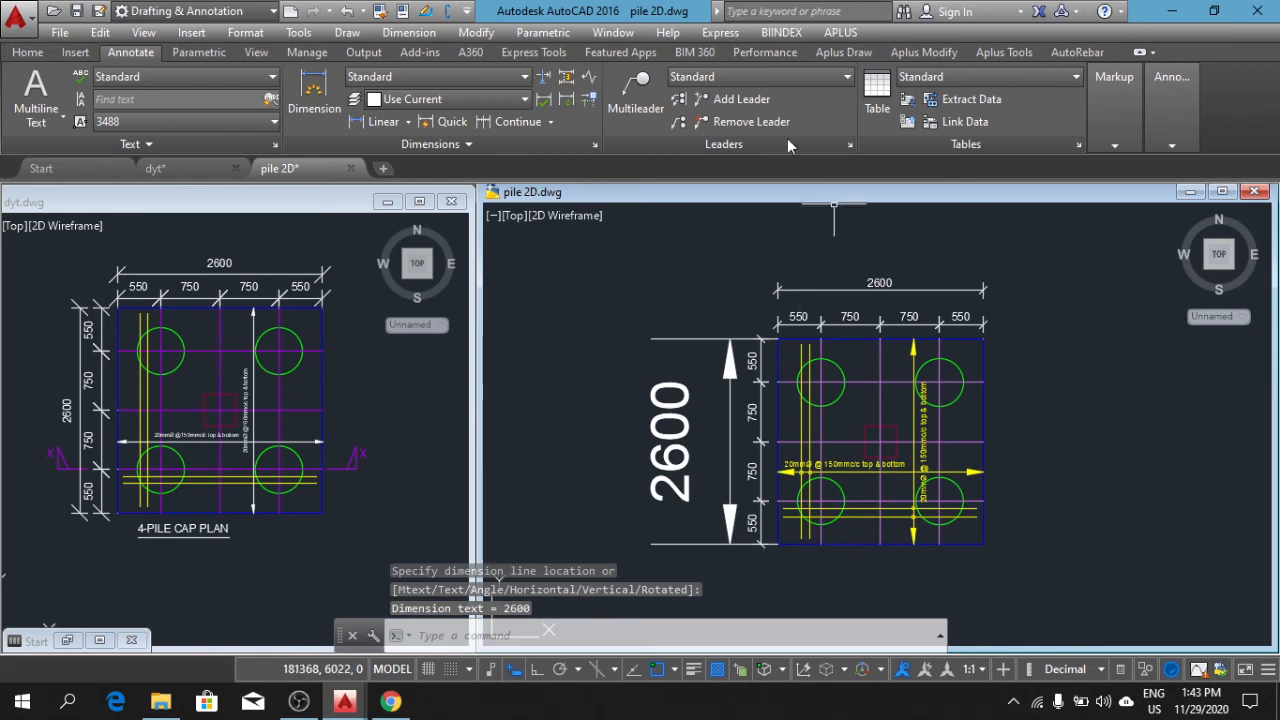
Step: Match the properties of the overall width dimension above the cap onto the new overall height dimension
left_click(35, 53)
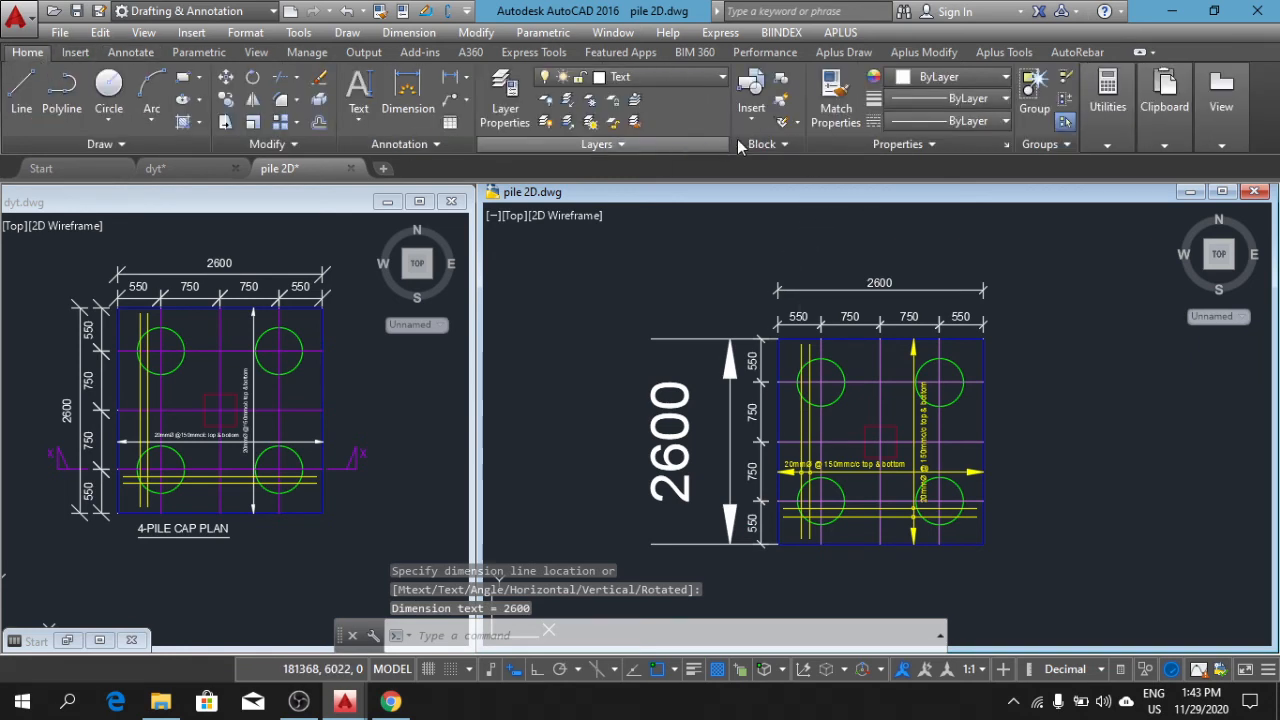
left_click(836, 100)
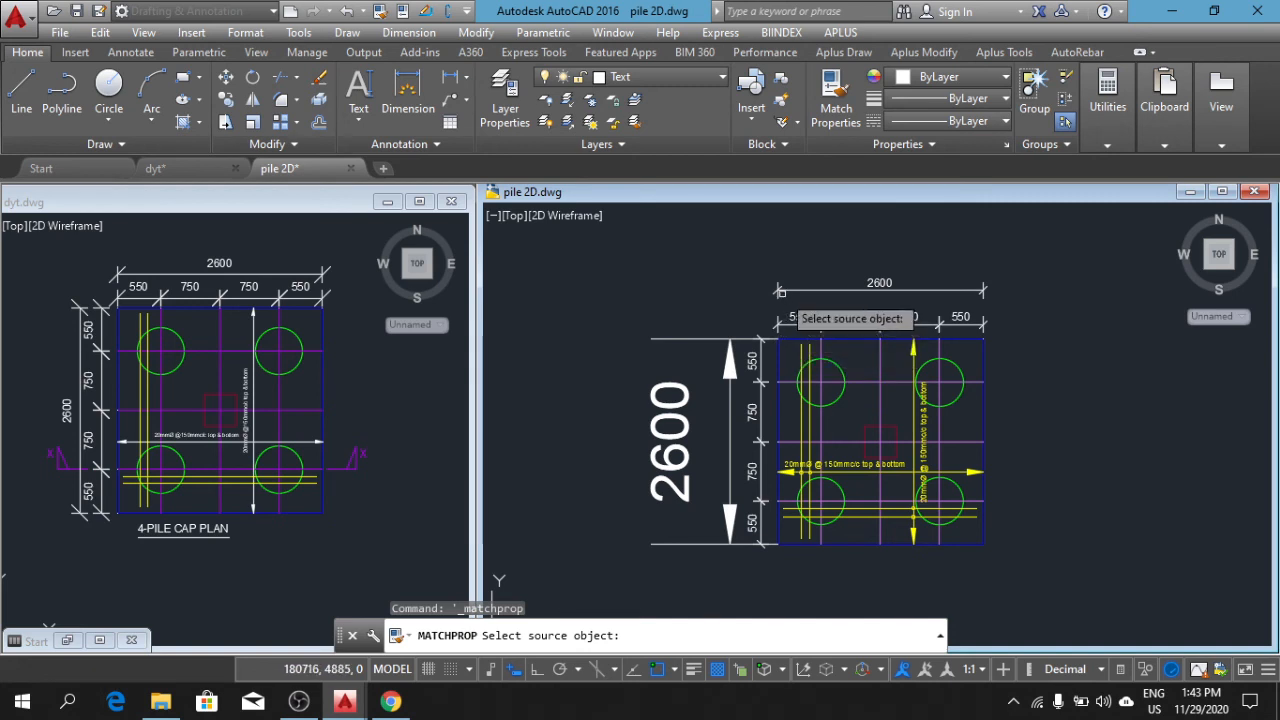
left_click(780, 291)
left_click(729, 369)
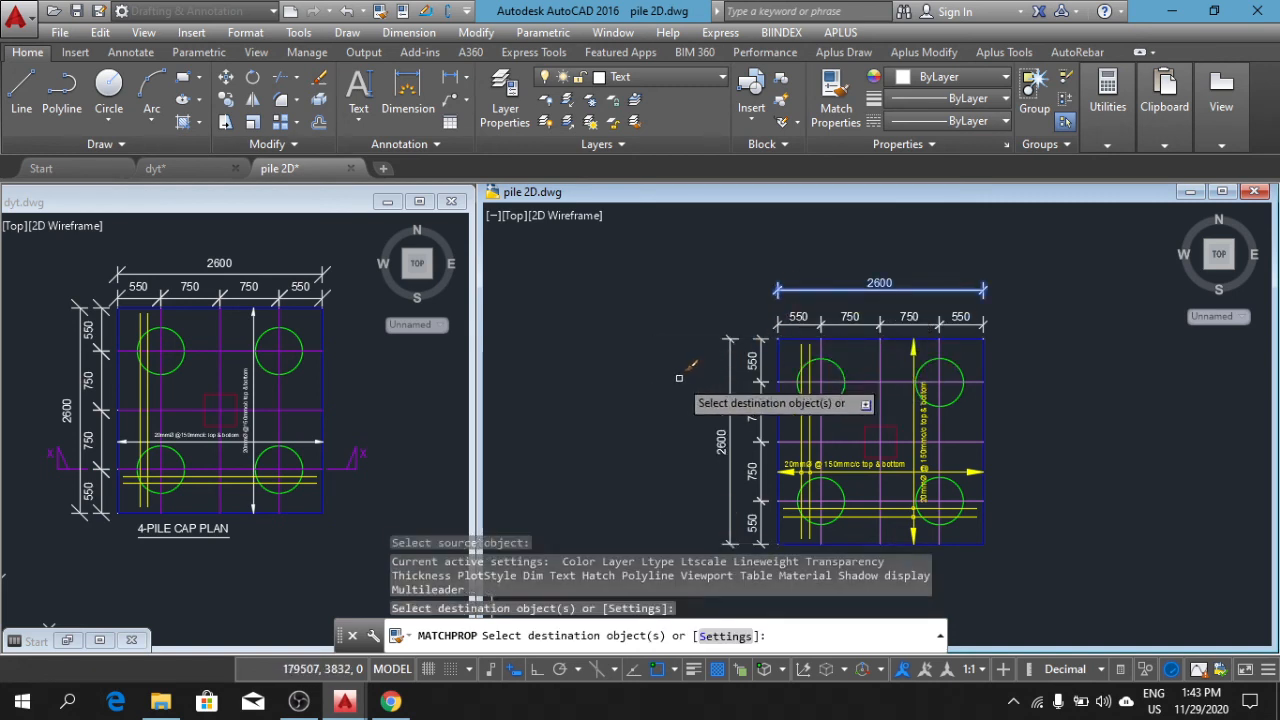
key("Escape")
key("Escape")
key("Escape")
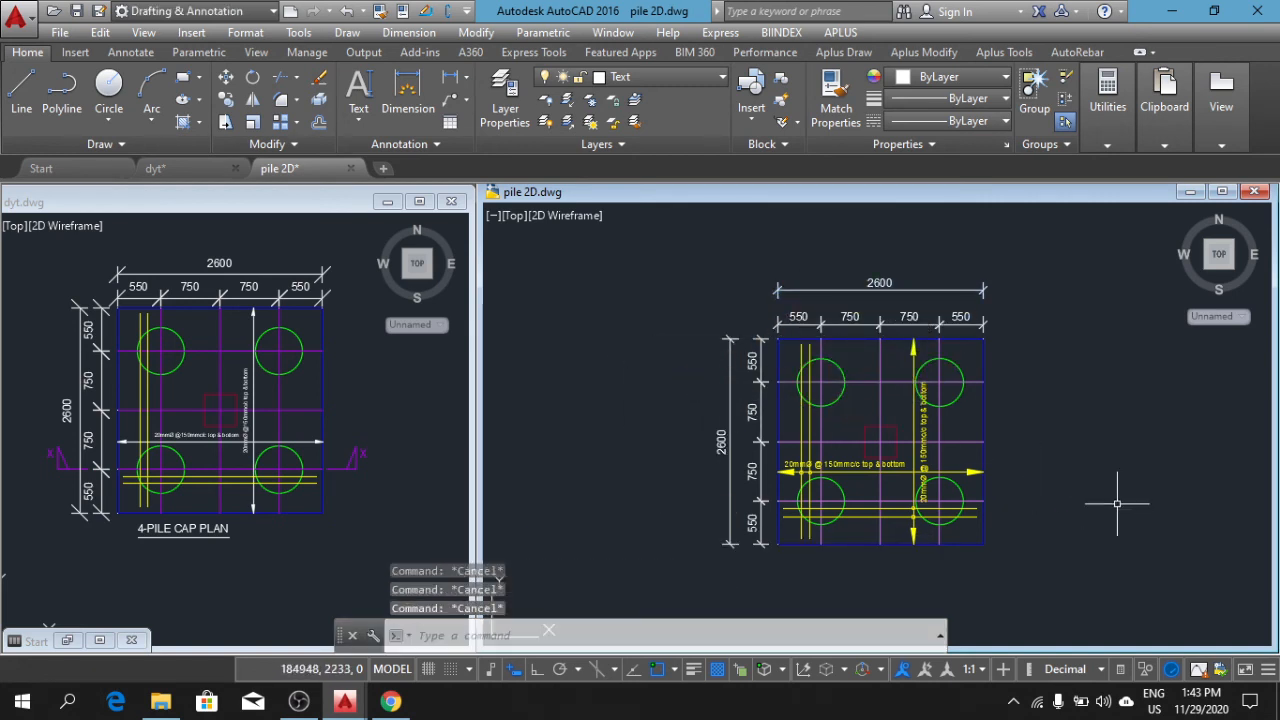
Step: Make centre line the current layer
middle_click_drag(1058, 554, 997, 481)
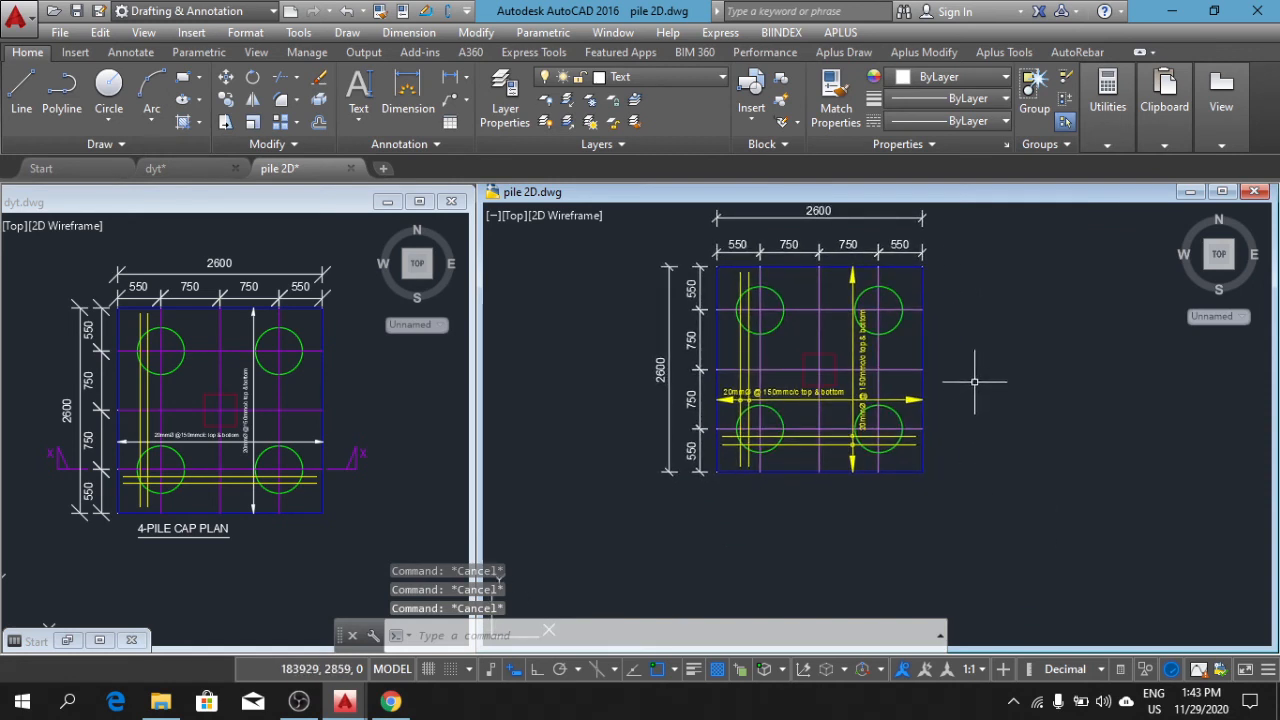
middle_click_drag(919, 370, 949, 434)
middle_click_drag(1006, 489, 990, 477)
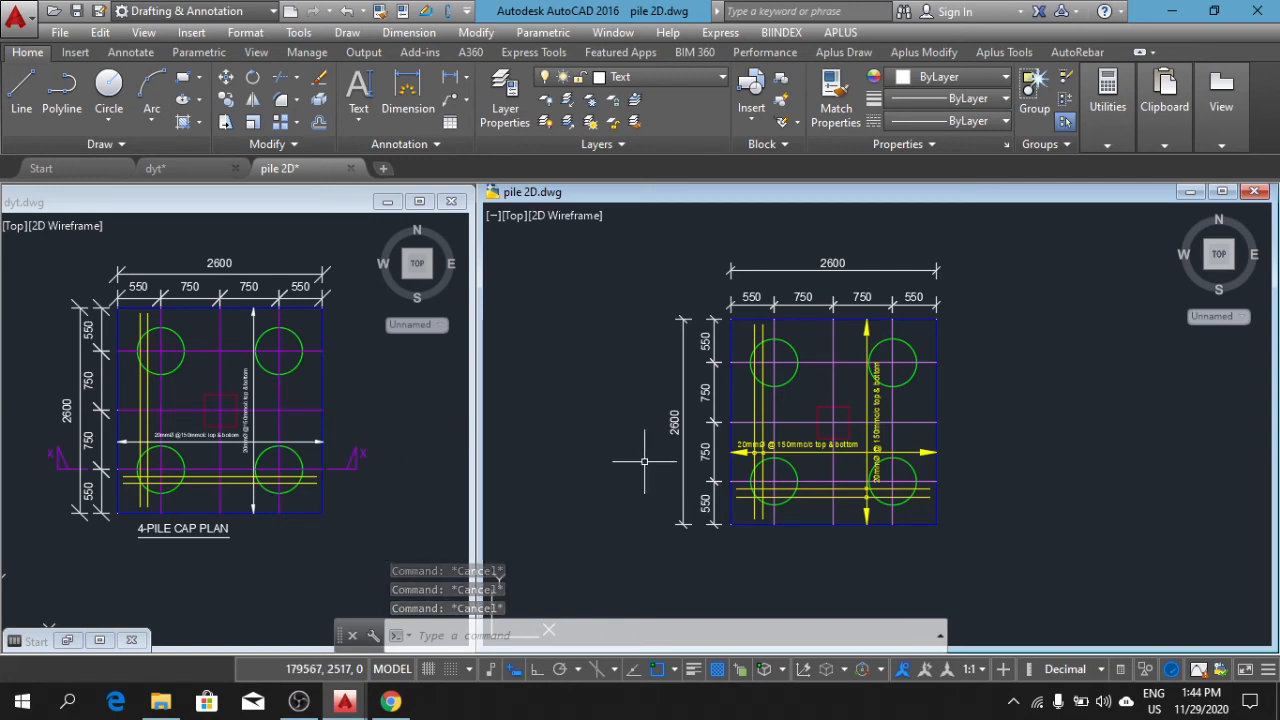
left_click(720, 78)
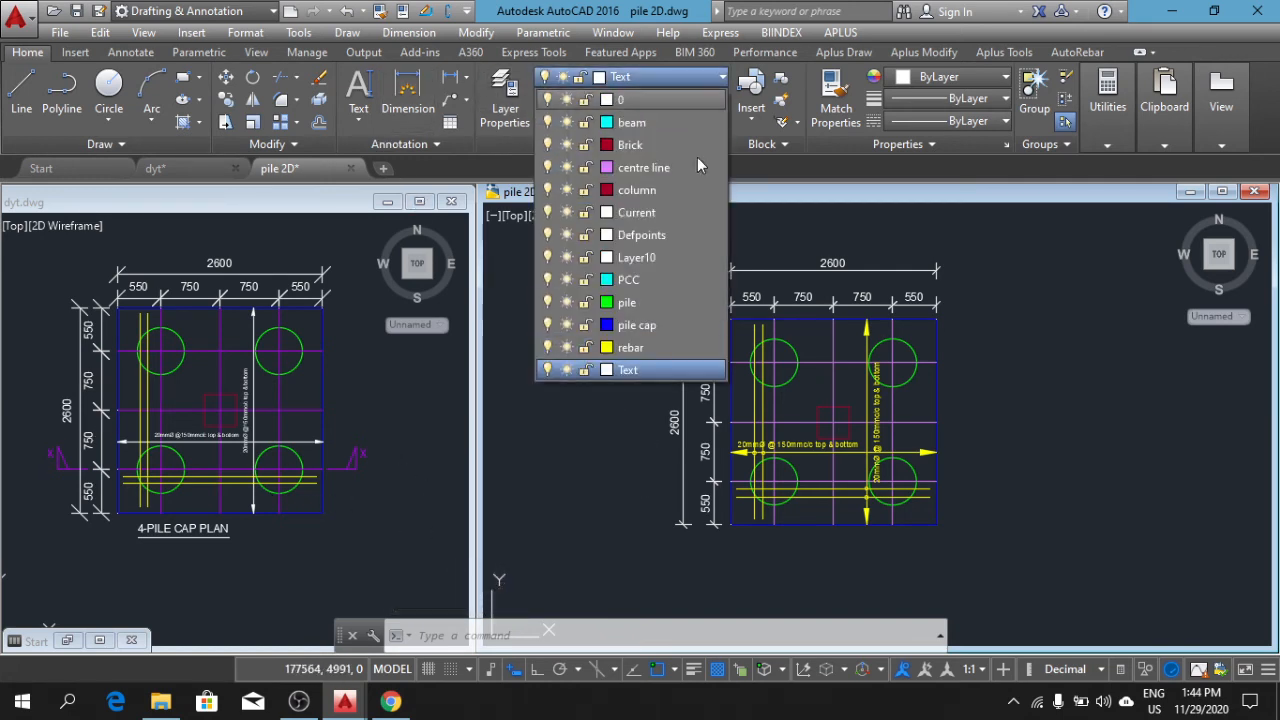
left_click(653, 167)
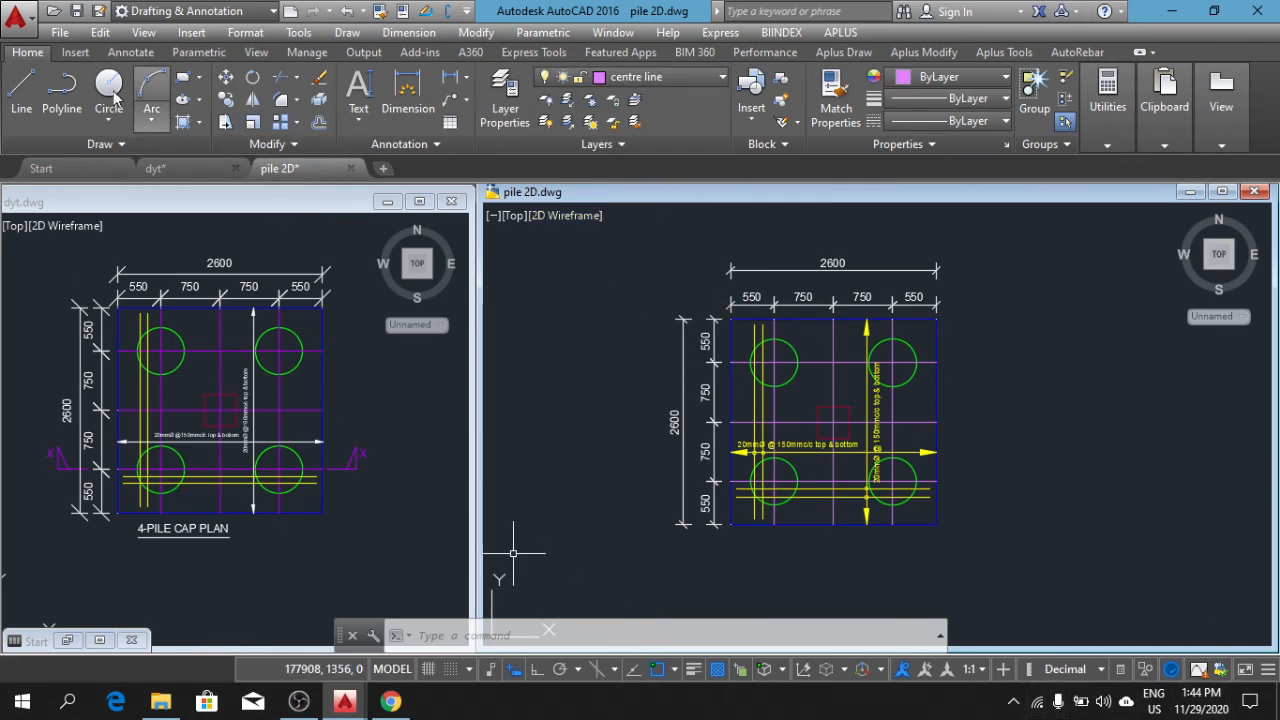
Step: Draw a section-mark polyline right of the cap, running horizontally along the lower centre line, rising about 570, and slanting back to the horizontal segment
left_click(62, 88)
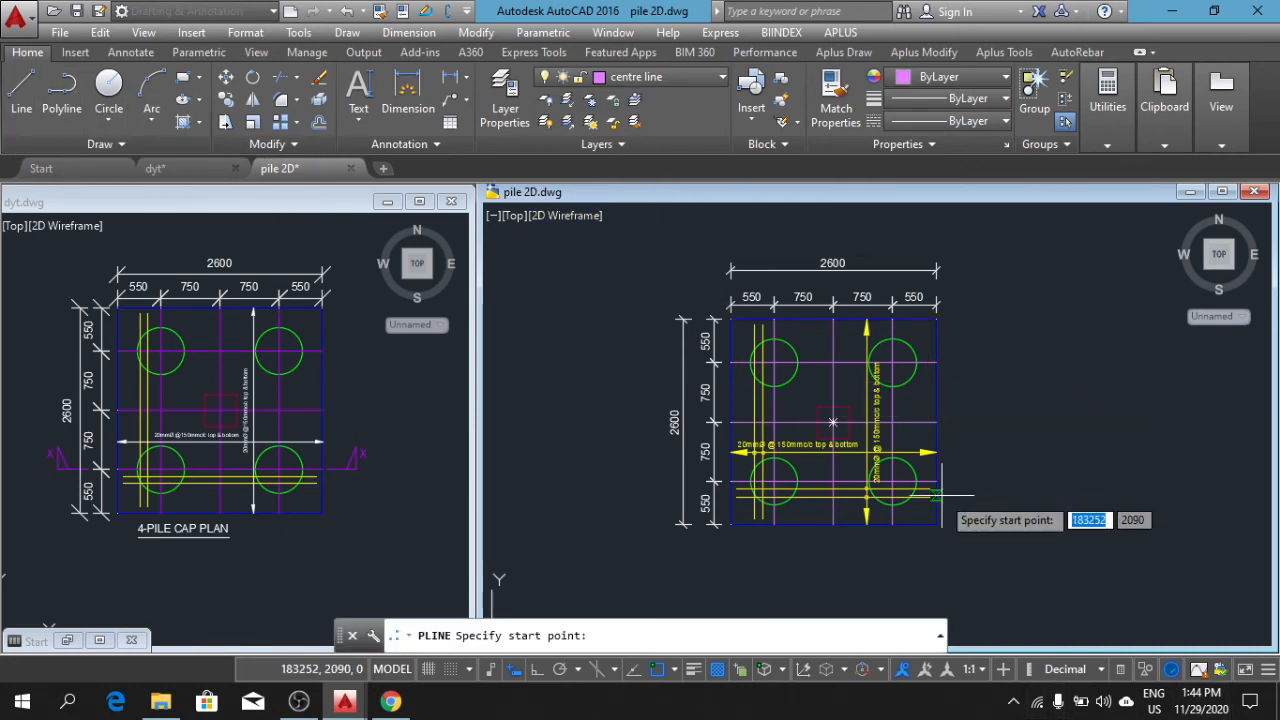
scroll(960, 477, "up", 2)
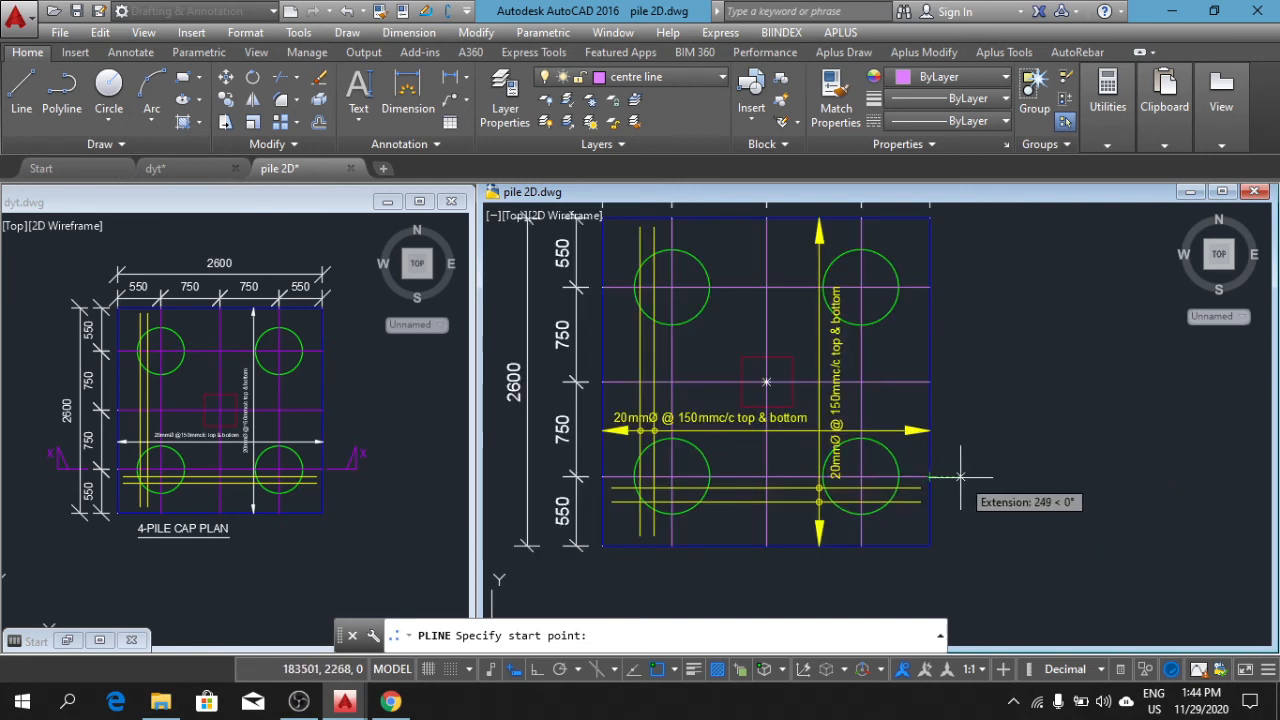
left_click(956, 477)
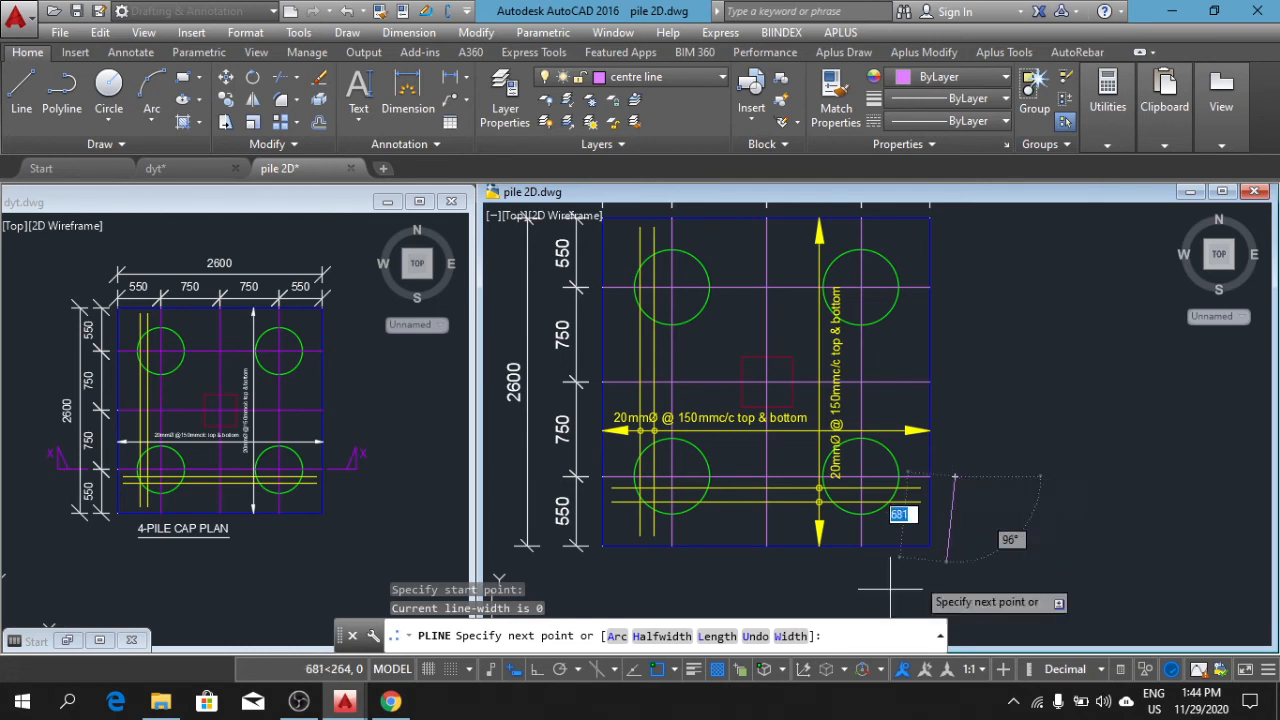
left_click(536, 669)
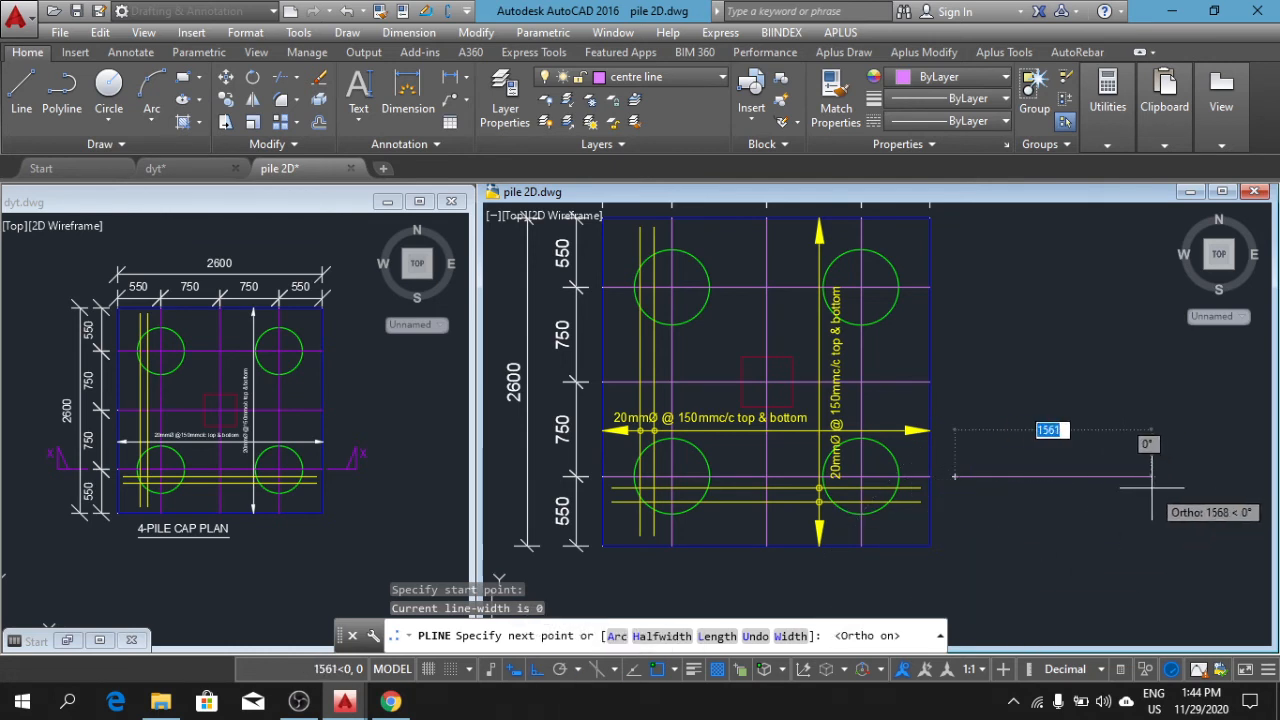
scroll(1066, 480, "down", 2)
left_click(1053, 477)
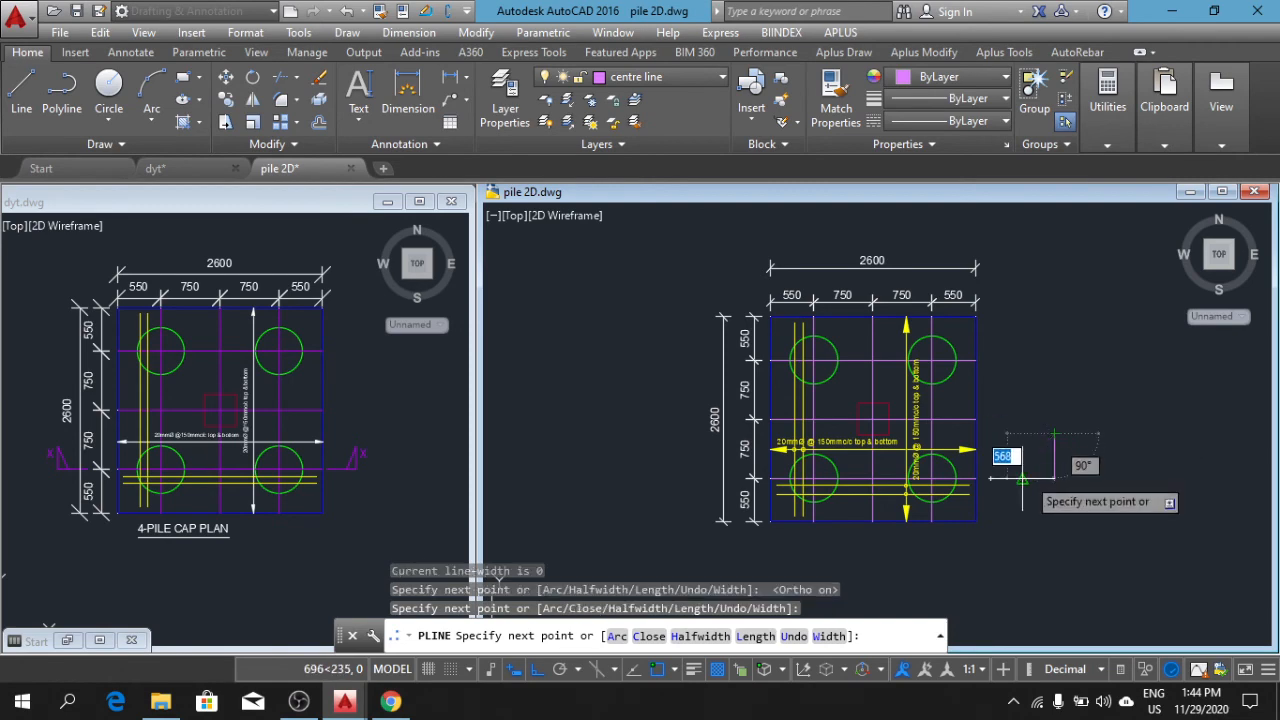
scroll(1033, 482, "up", 4)
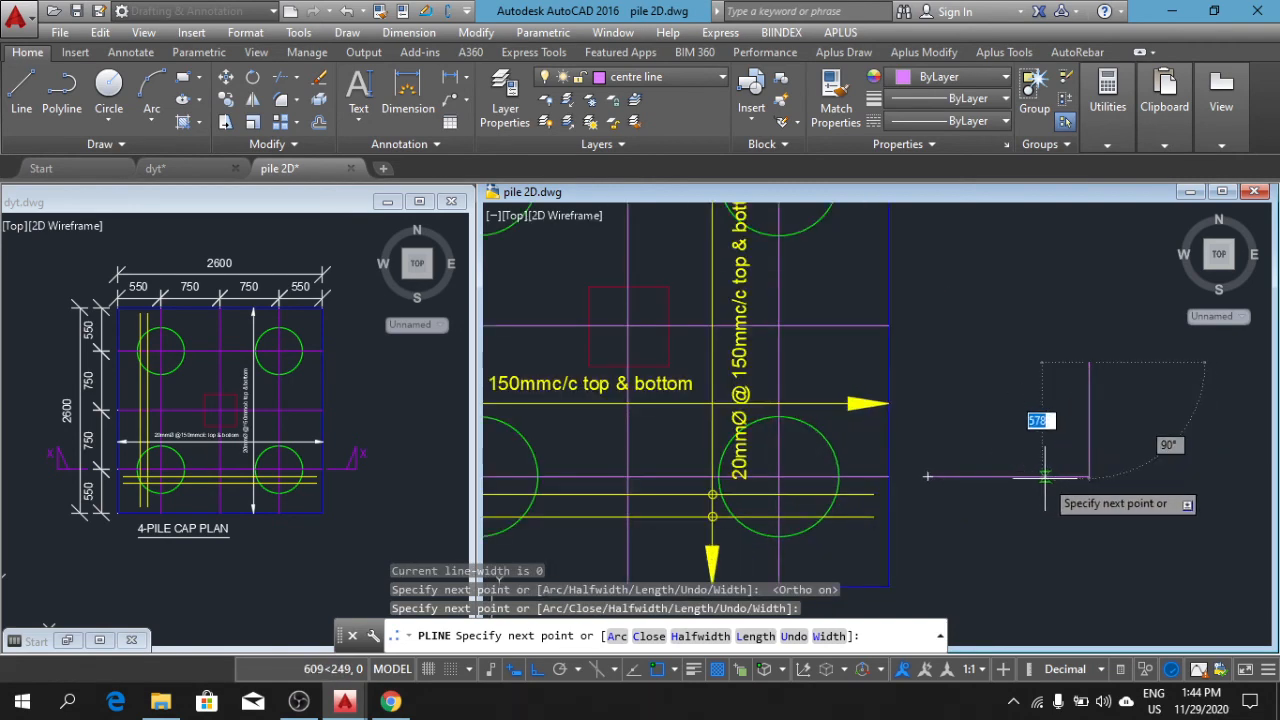
left_click(1046, 372)
key("Return")
scroll(1066, 503, "down", 3)
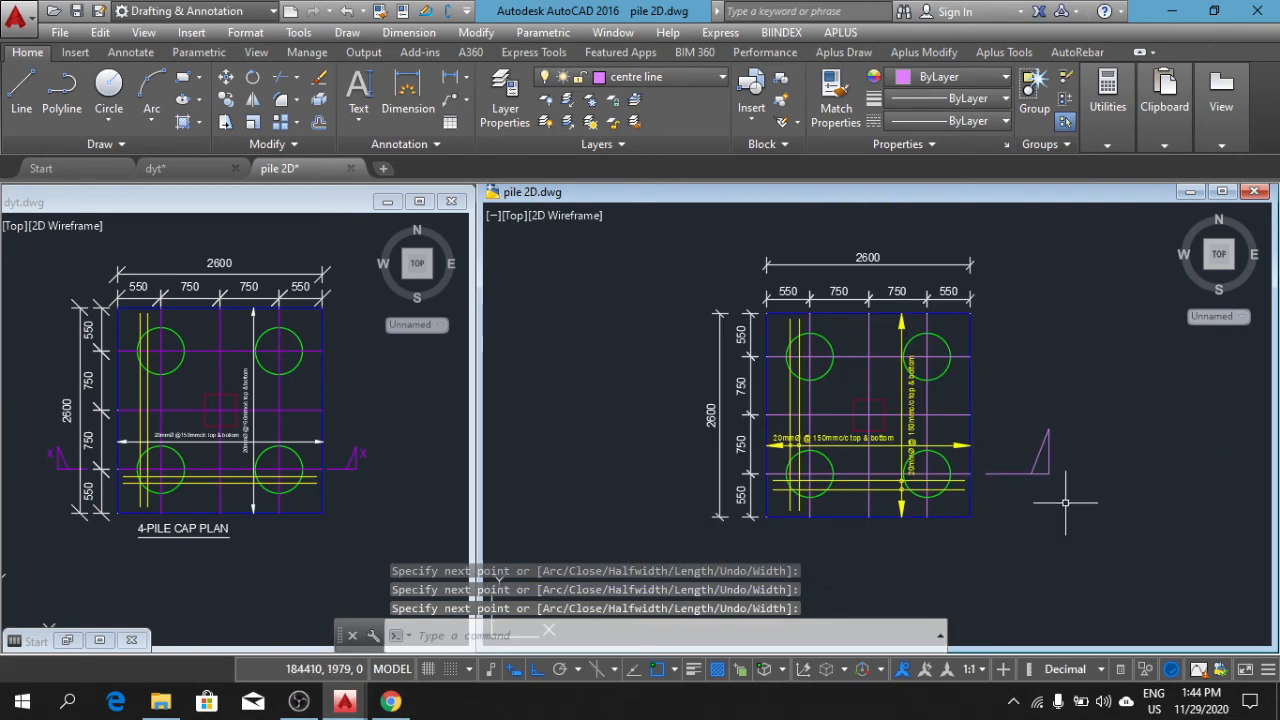
scroll(1011, 429, "up", 3)
scroll(1057, 437, "down", 3)
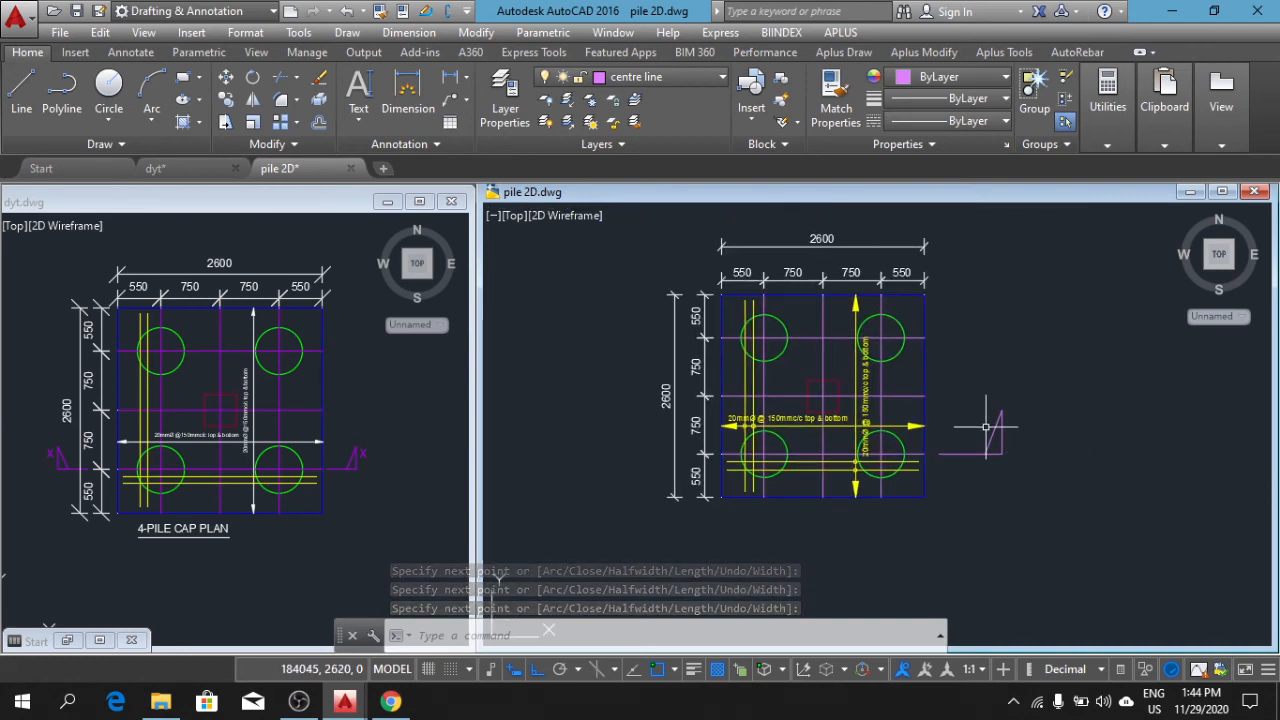
left_click(358, 88)
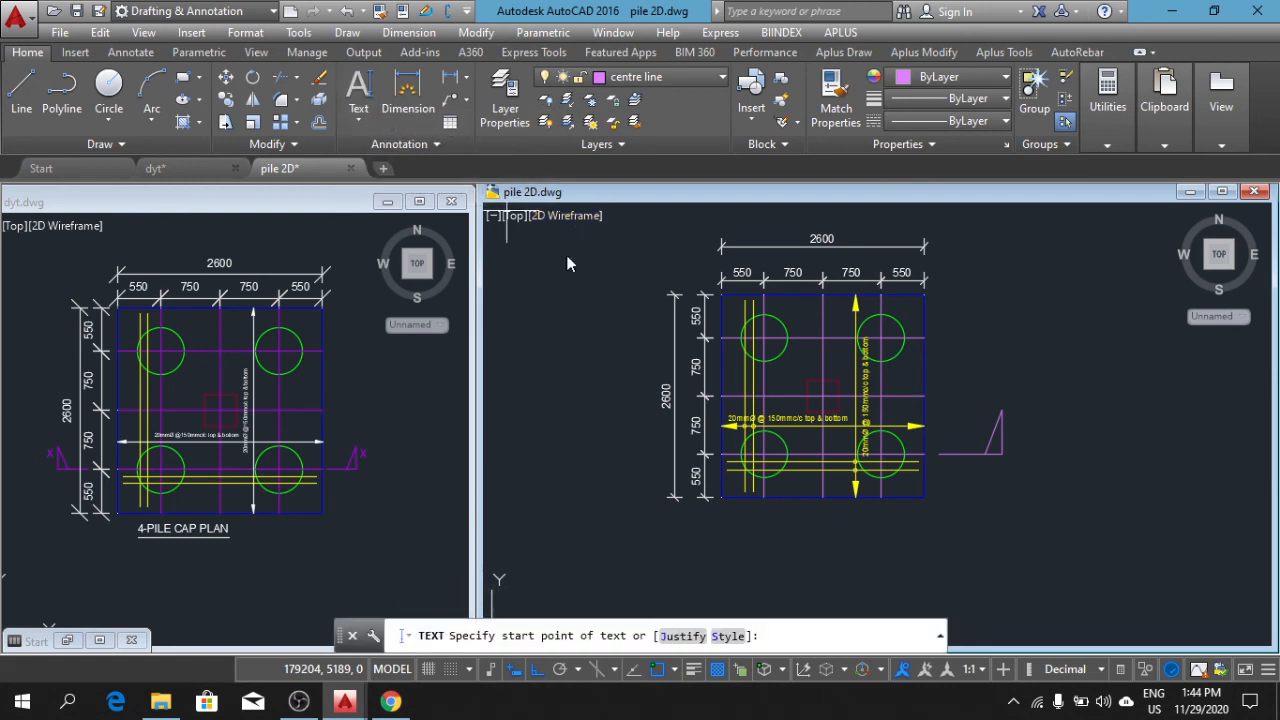
left_click(1022, 430)
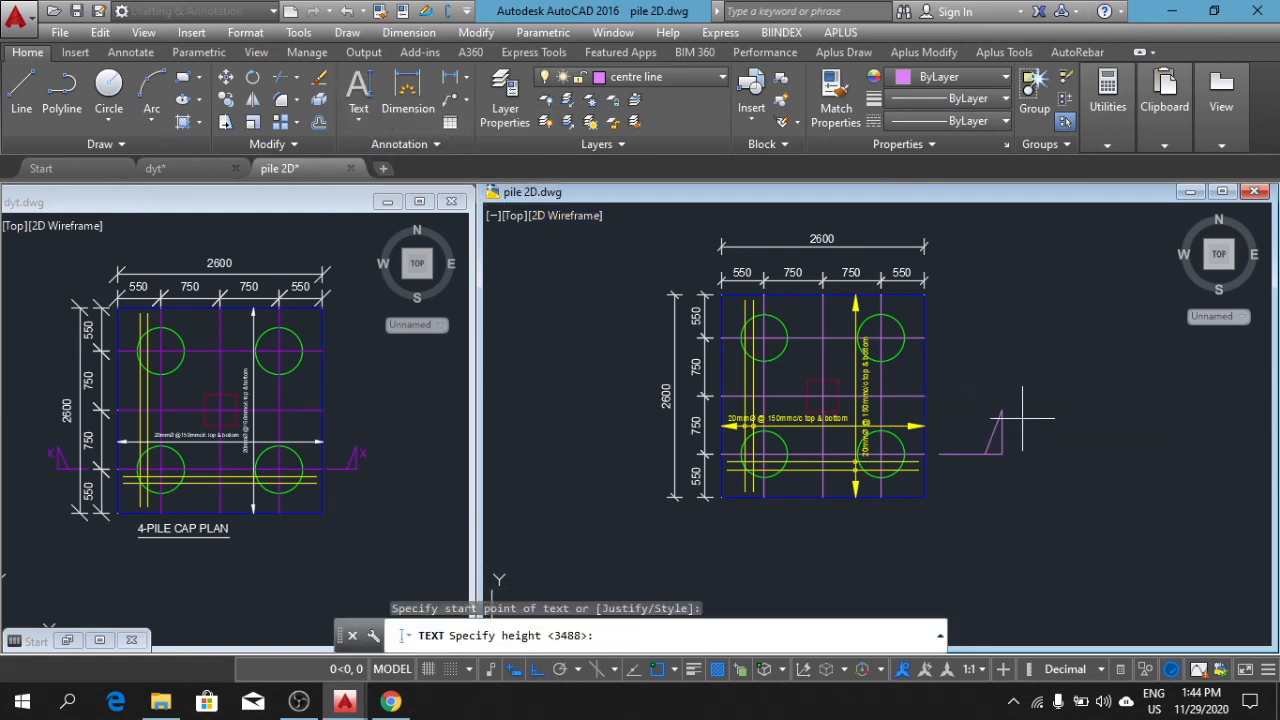
left_click(1034, 460)
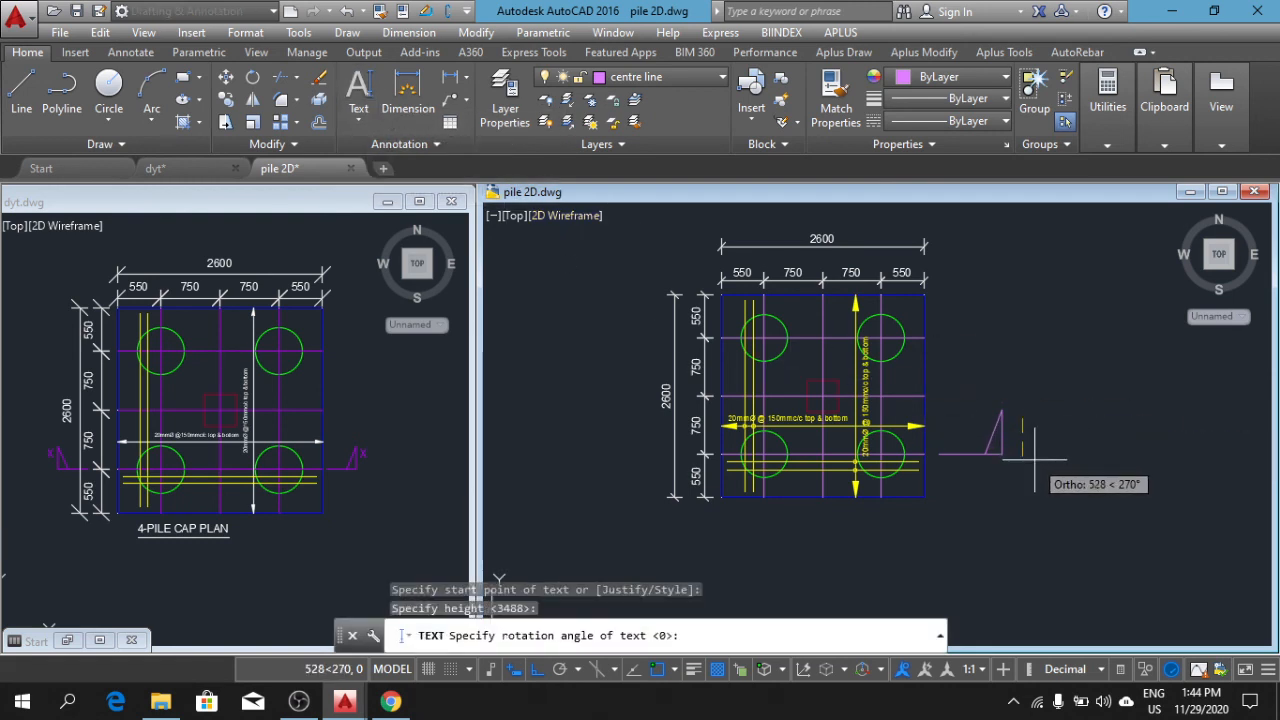
key("Return")
type("X")
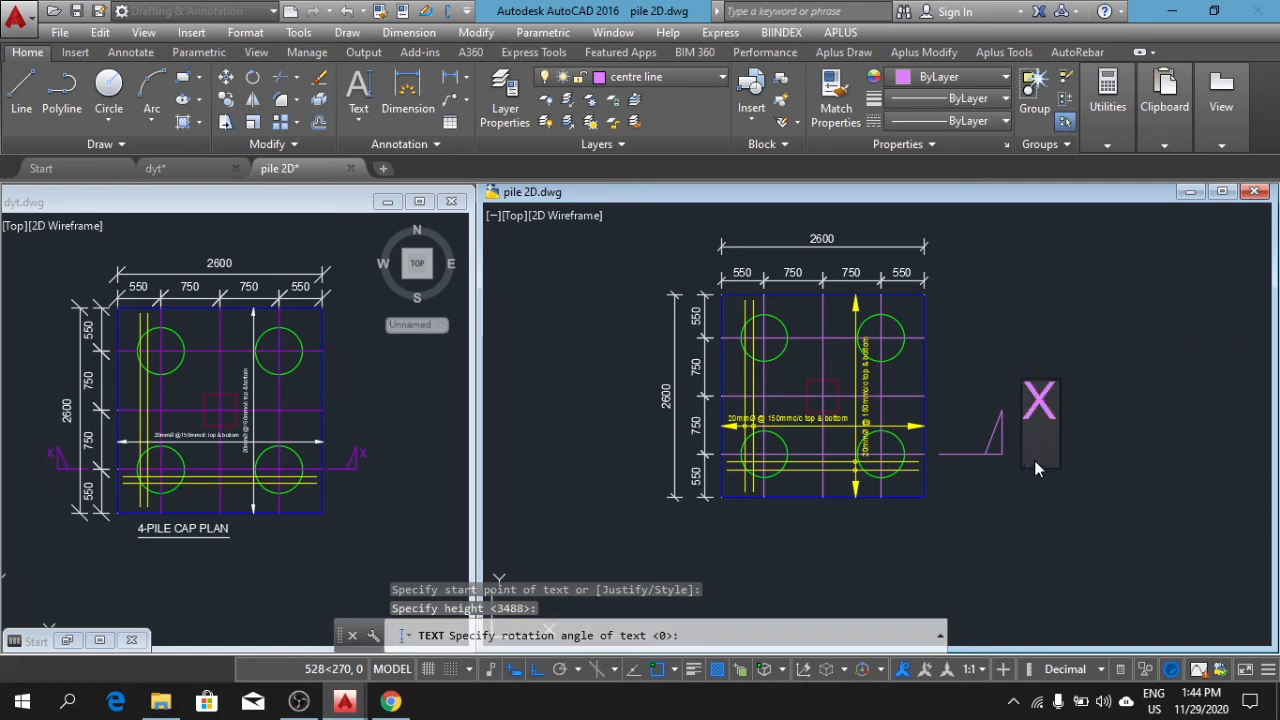
key("Escape")
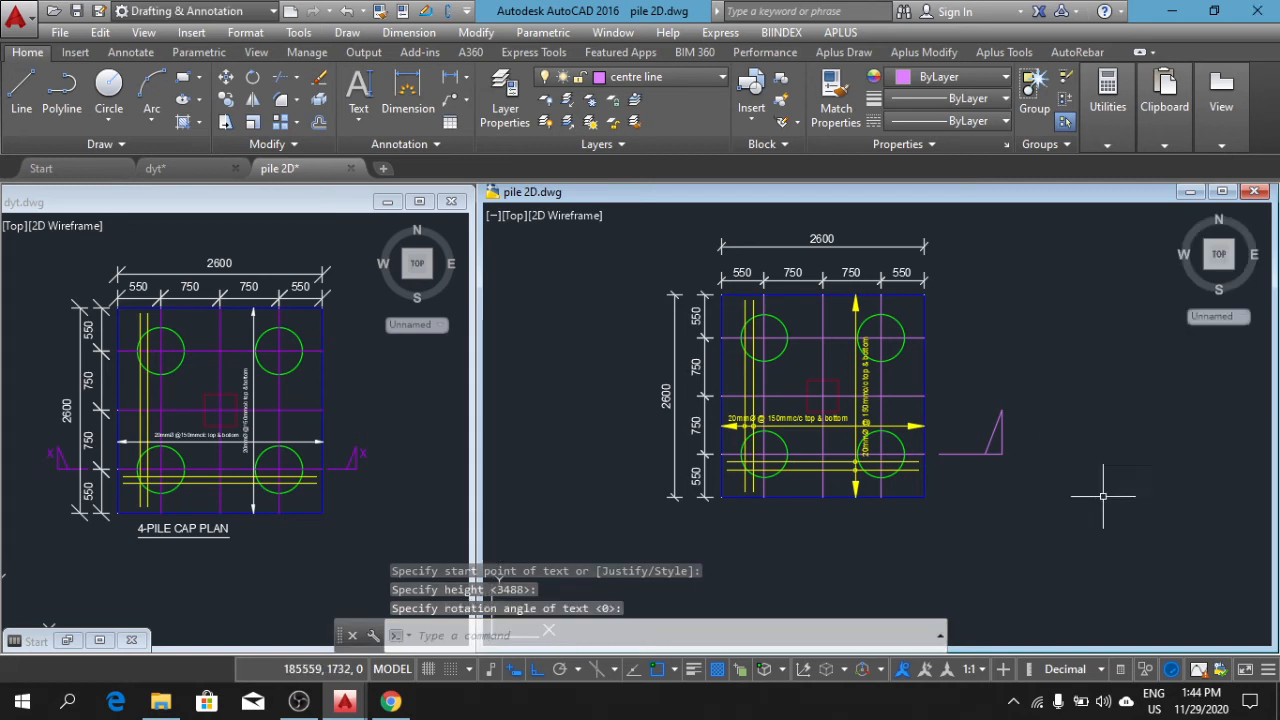
Step: Add the single-line text X with zero rotation and a height of about 600, just right of the section mark
key("Return")
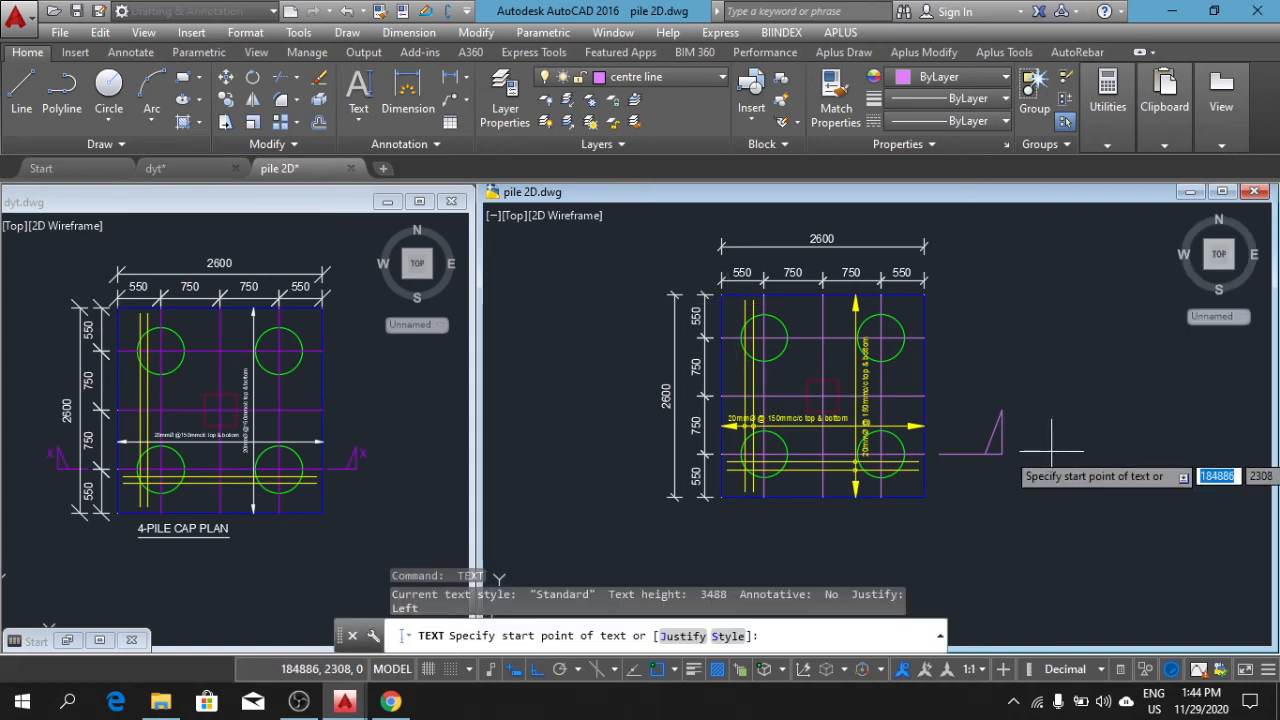
left_click(1024, 430)
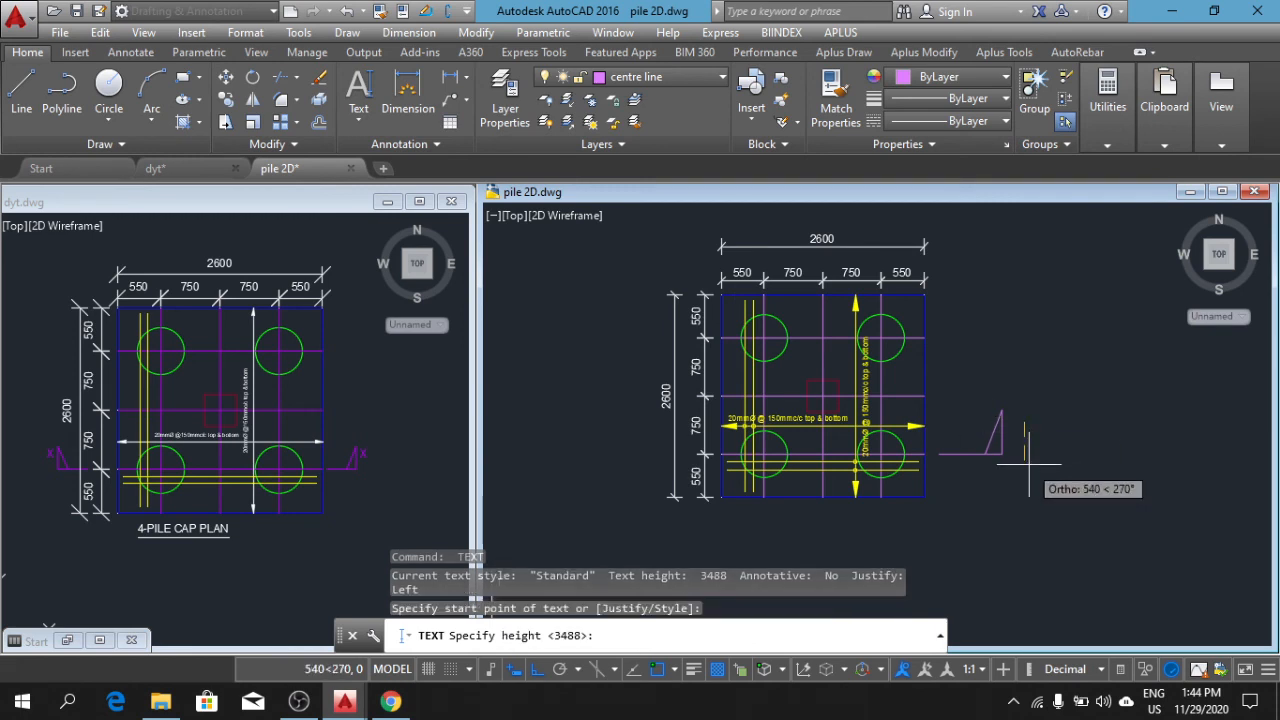
left_click(1031, 470)
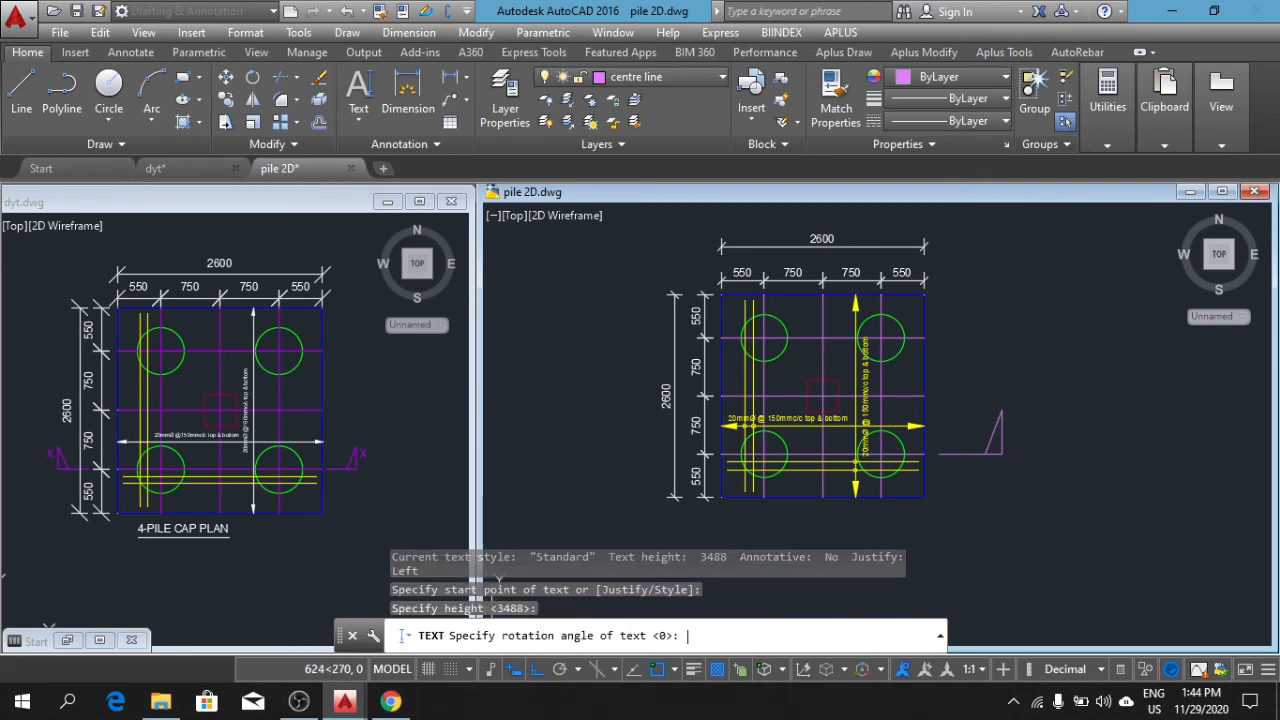
key("Return")
type("X")
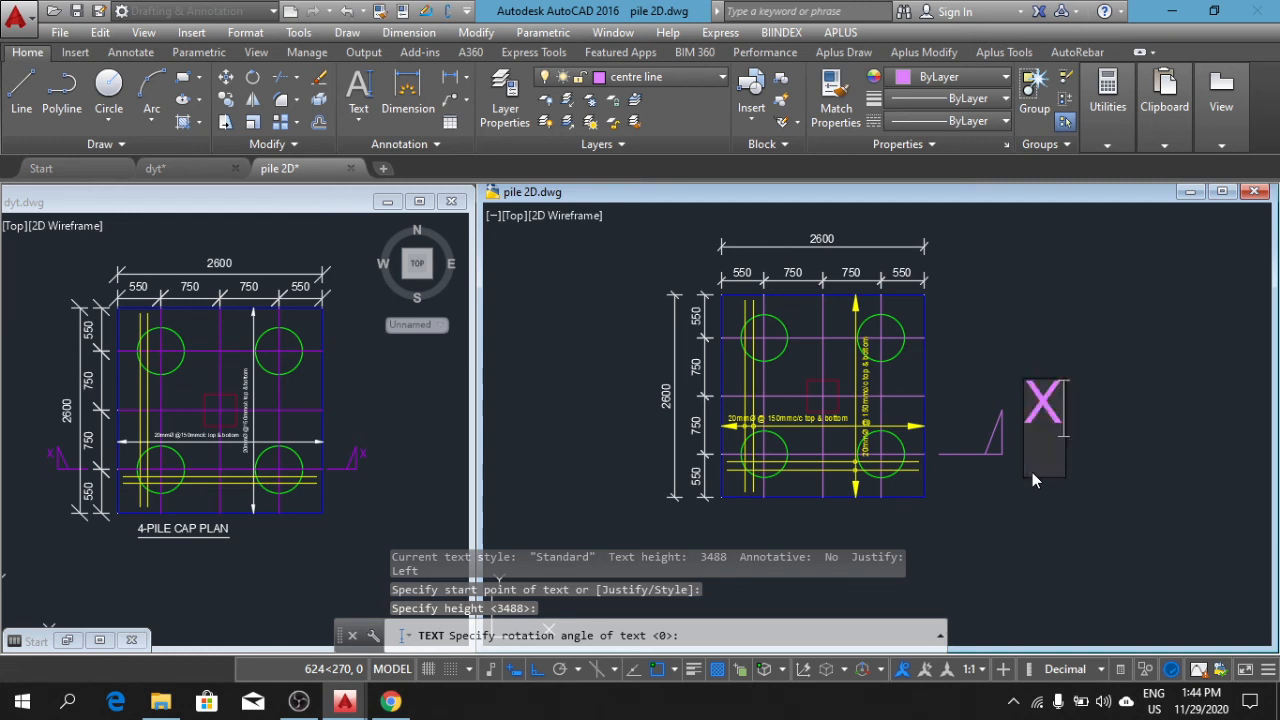
key("Escape")
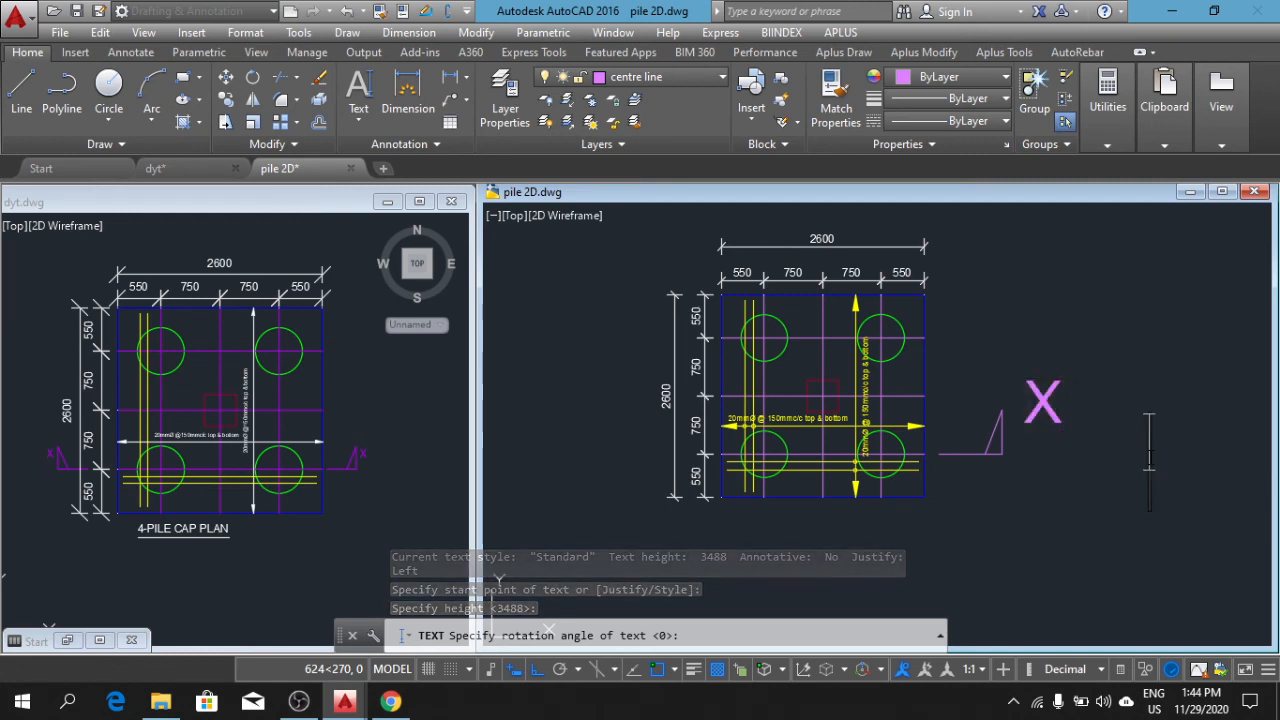
key("Escape")
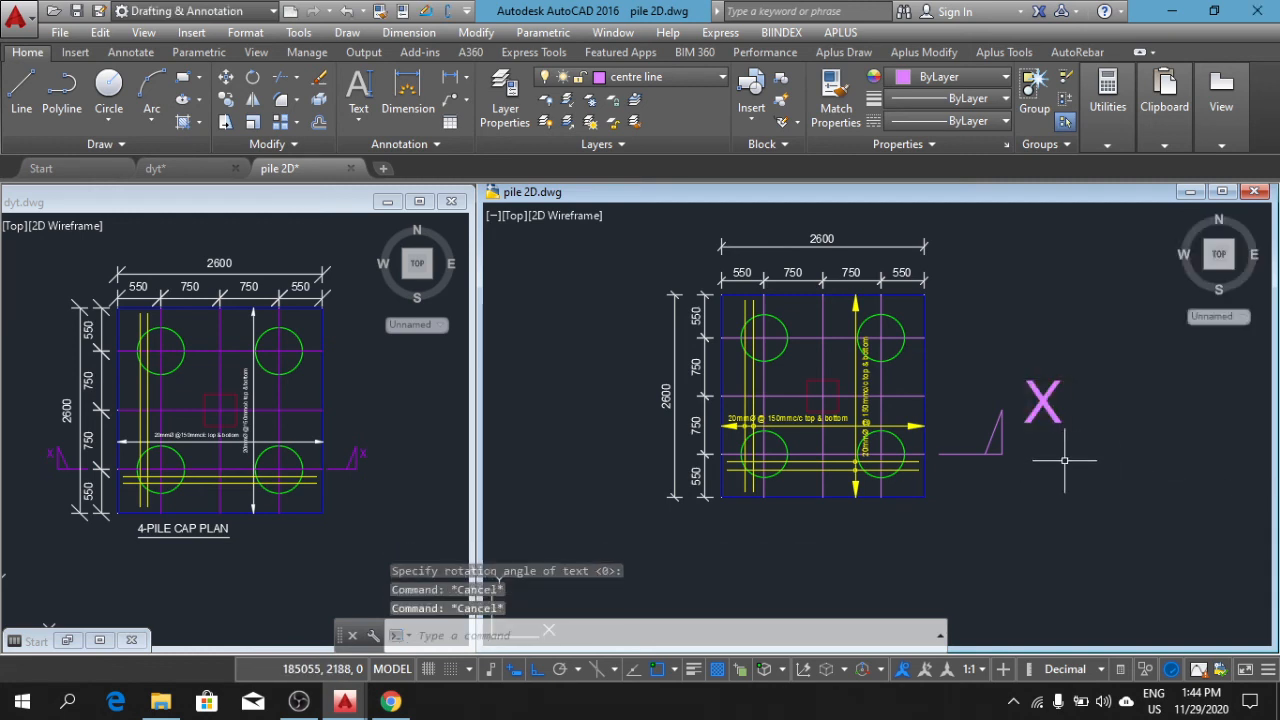
Step: Scale the X section-mark label by a factor of 0.5
scroll(1062, 455, "down", 3)
middle_click_drag(991, 437, 1004, 479)
scroll(905, 430, "up", 2)
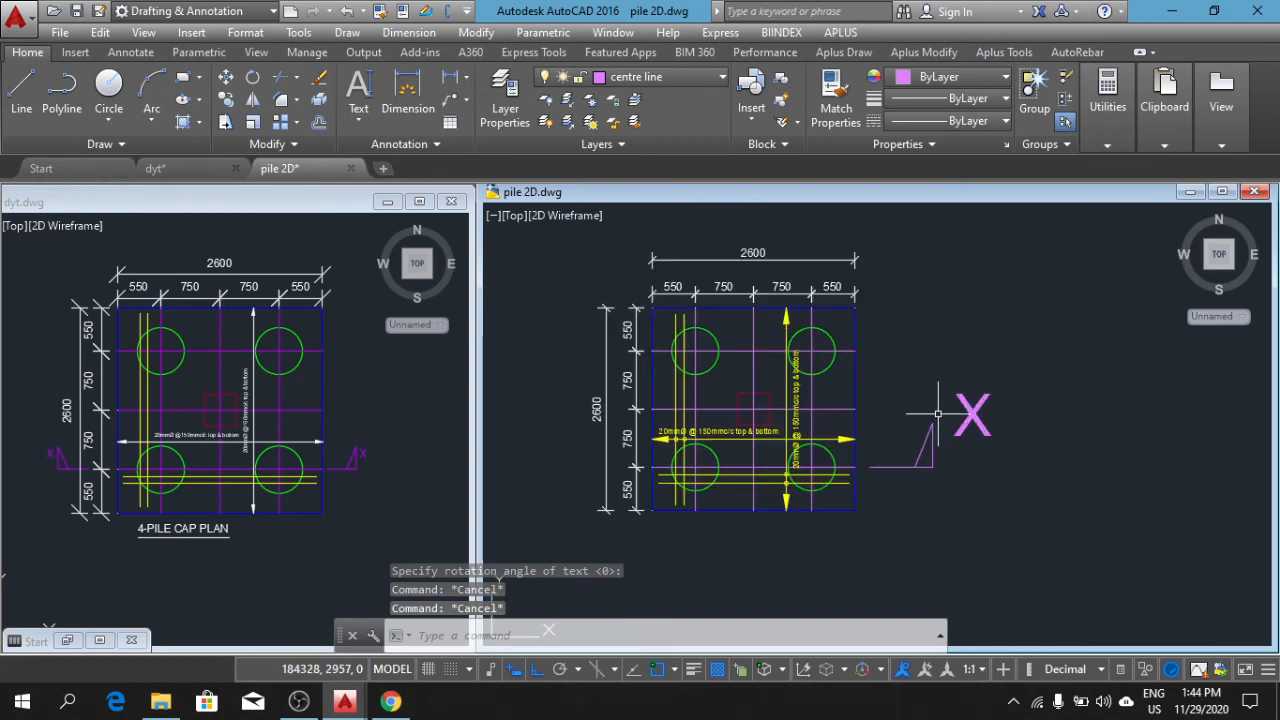
left_click(1003, 442)
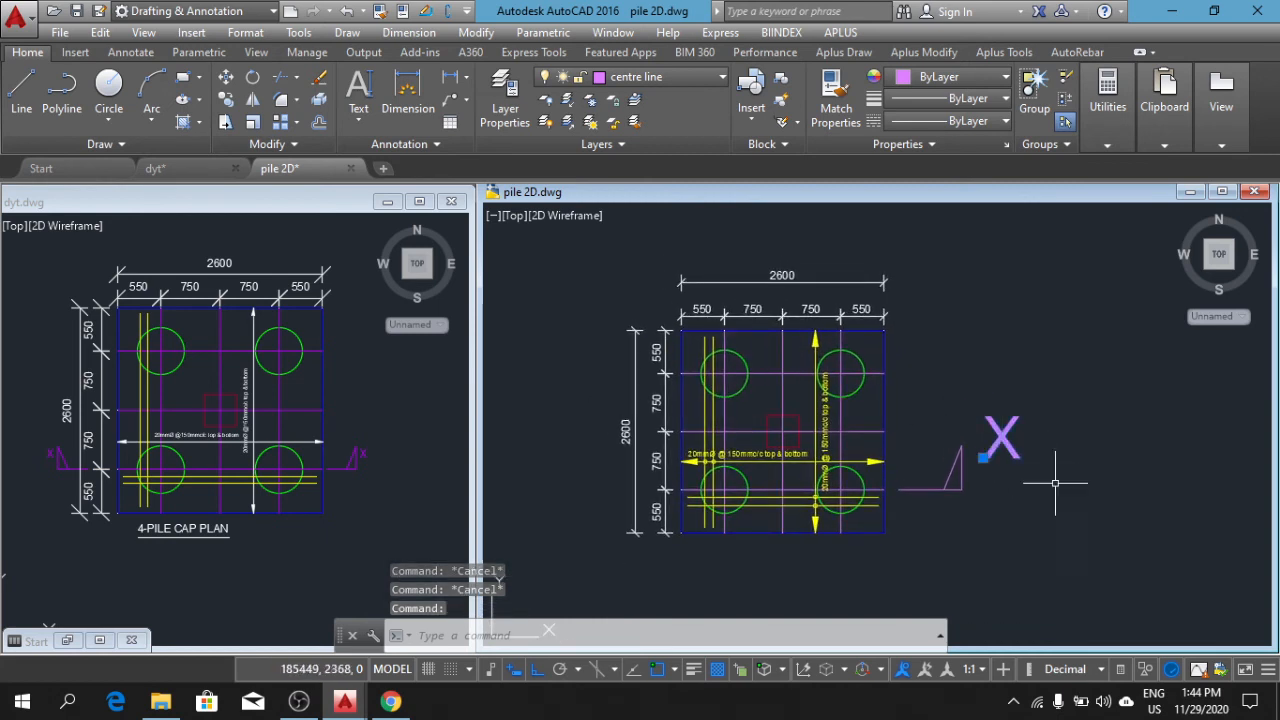
type("sc")
key("Return")
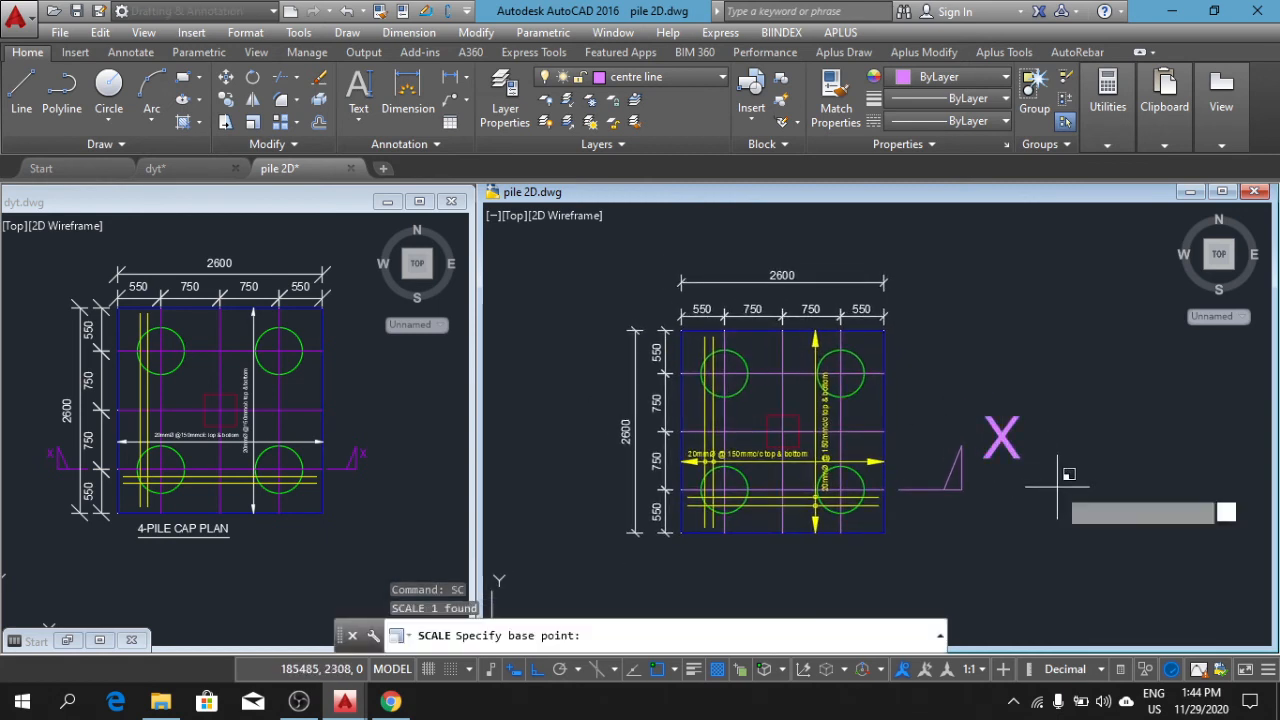
left_click(1062, 472)
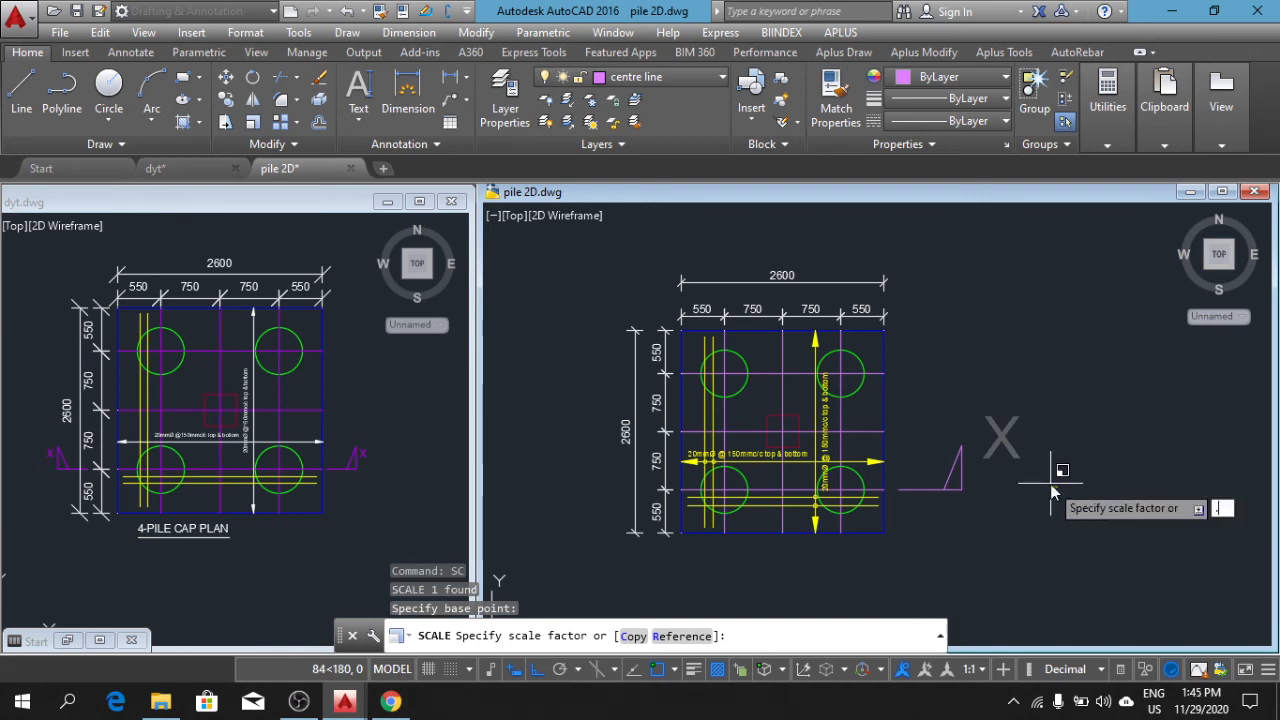
key("Return")
scroll(1032, 433, "up", 4)
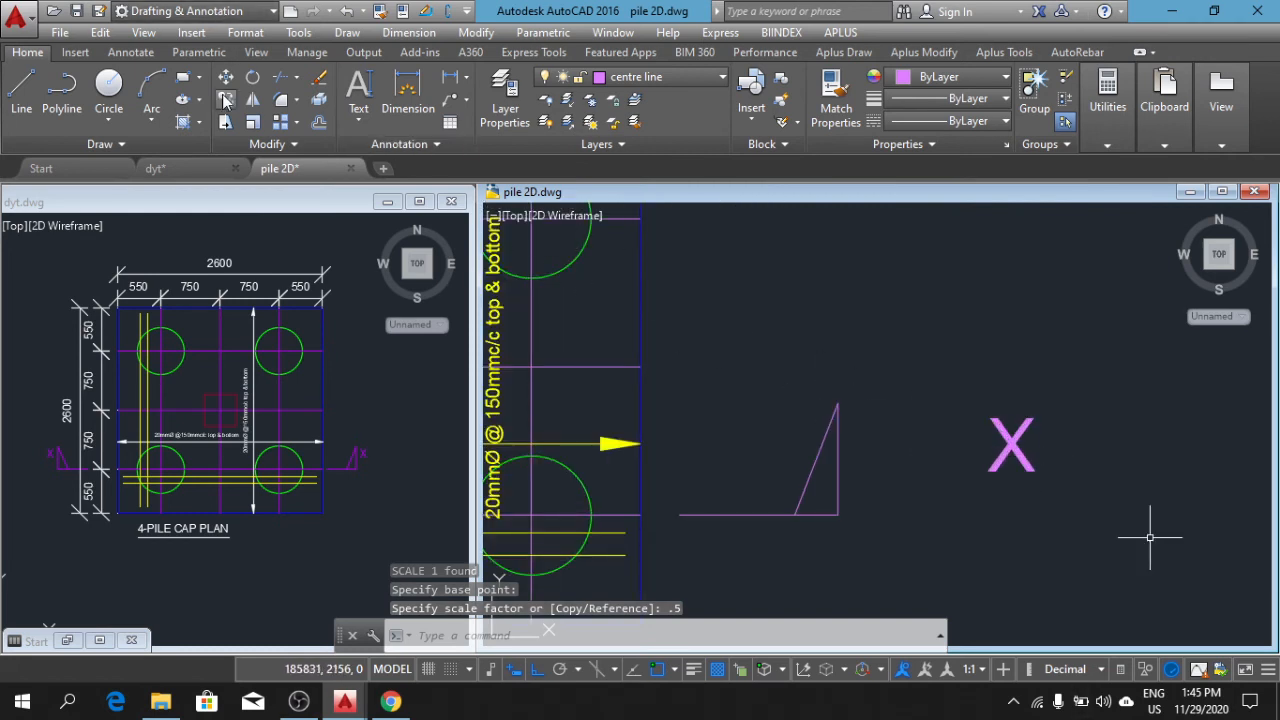
Step: Move the X label horizontally left so it sits just beside the section mark's vertical edge
type("m")
key("Return")
left_click(1010, 445)
key("Return")
left_click(1143, 512)
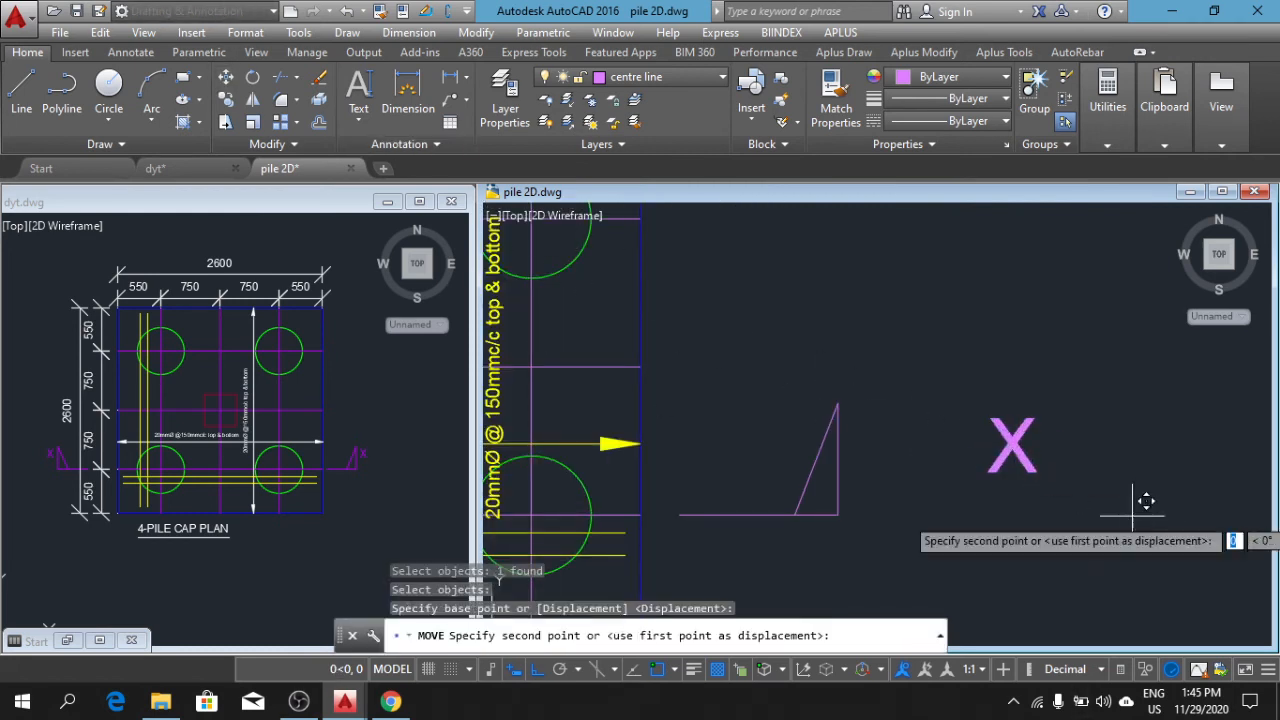
left_click(1018, 514)
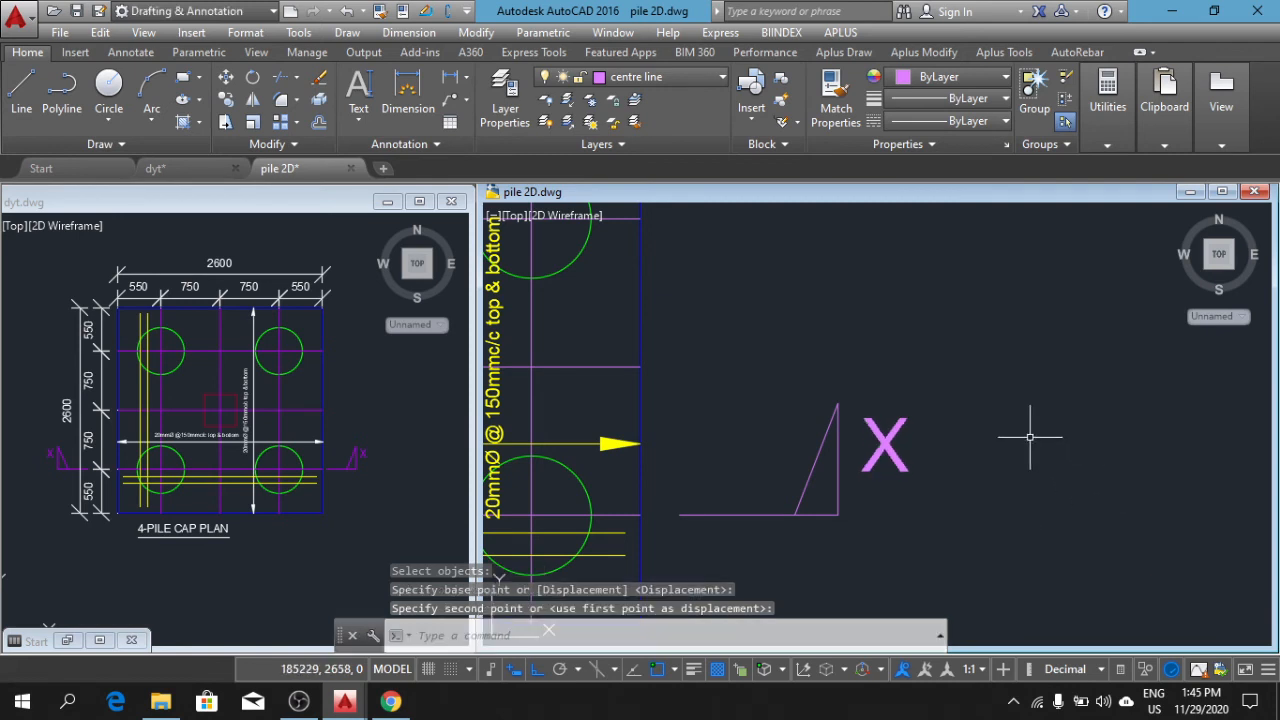
Step: Mirror the section mark and its X label about the cap's vertical centre line, keeping the source objects
scroll(1050, 440, "down", 4)
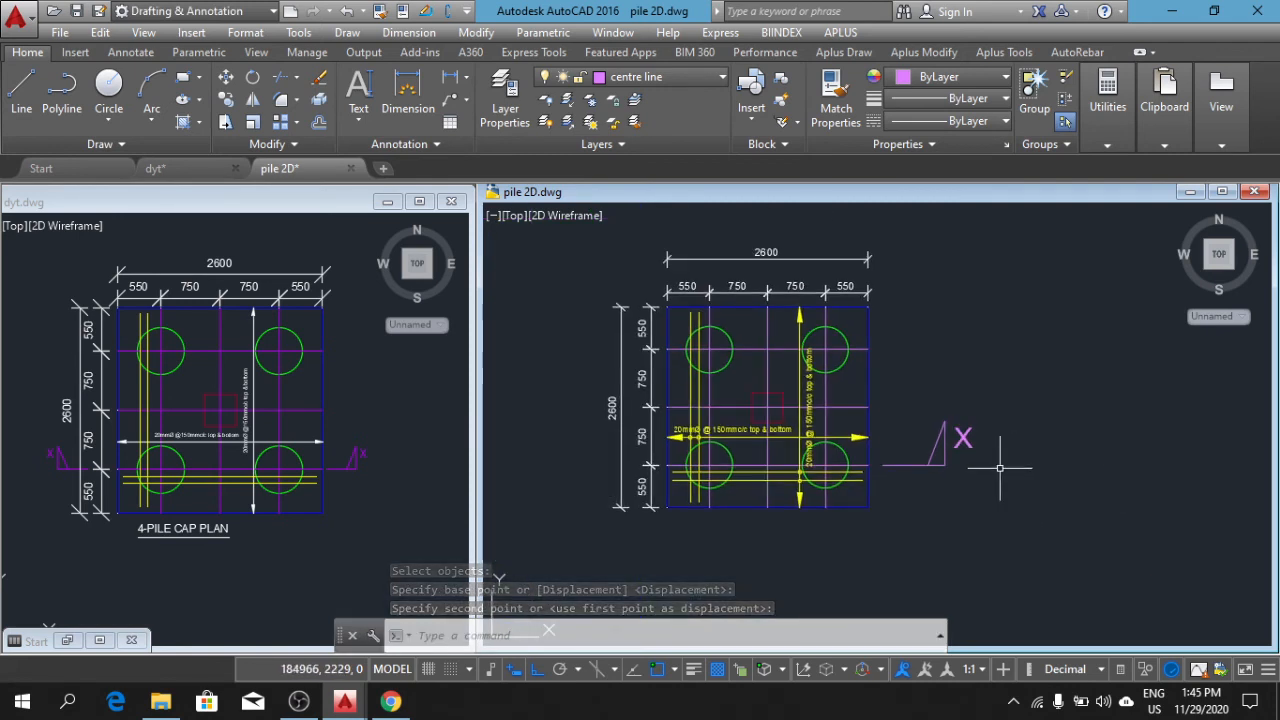
left_click(253, 101)
left_click(1022, 493)
left_click(946, 434)
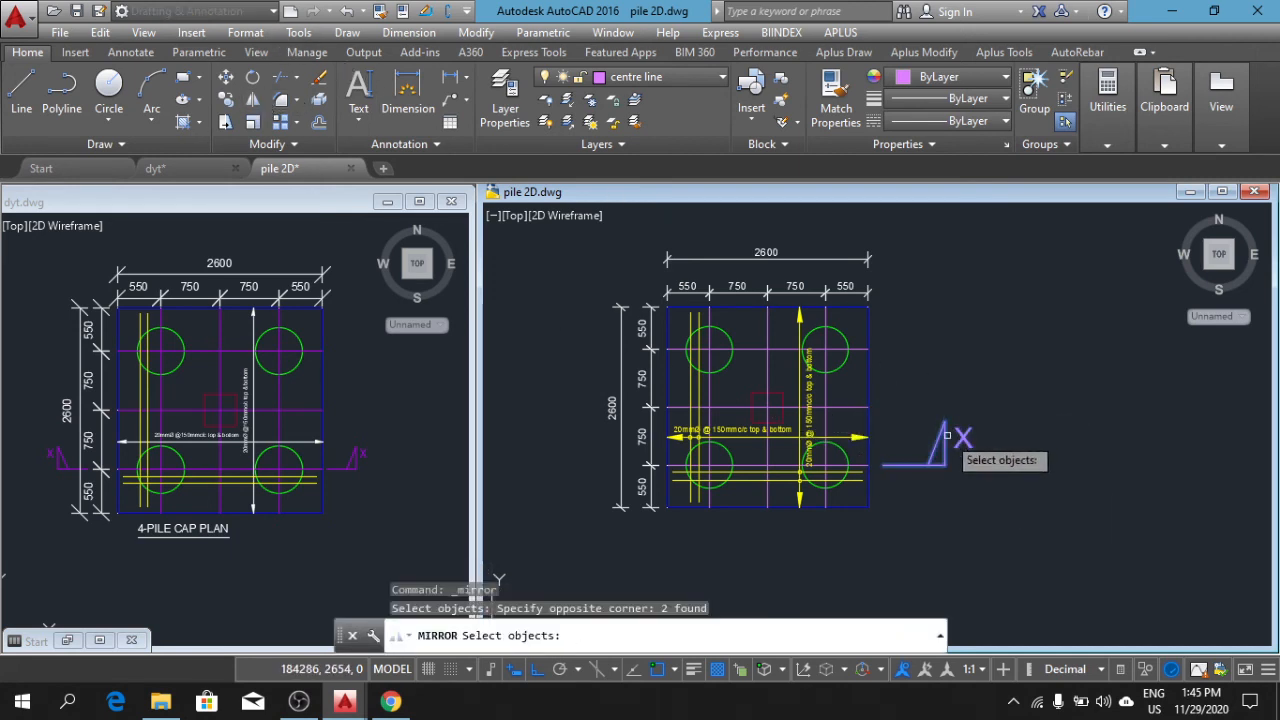
key("Return")
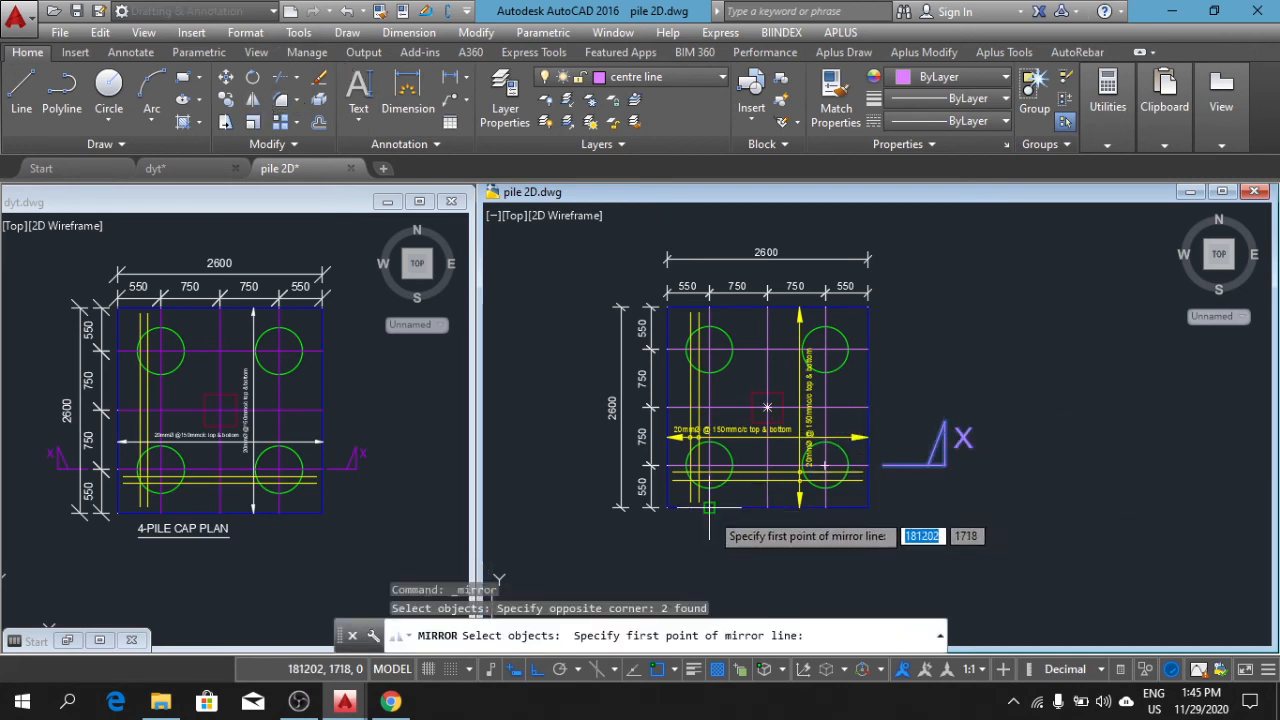
left_click(767, 508)
left_click(766, 373)
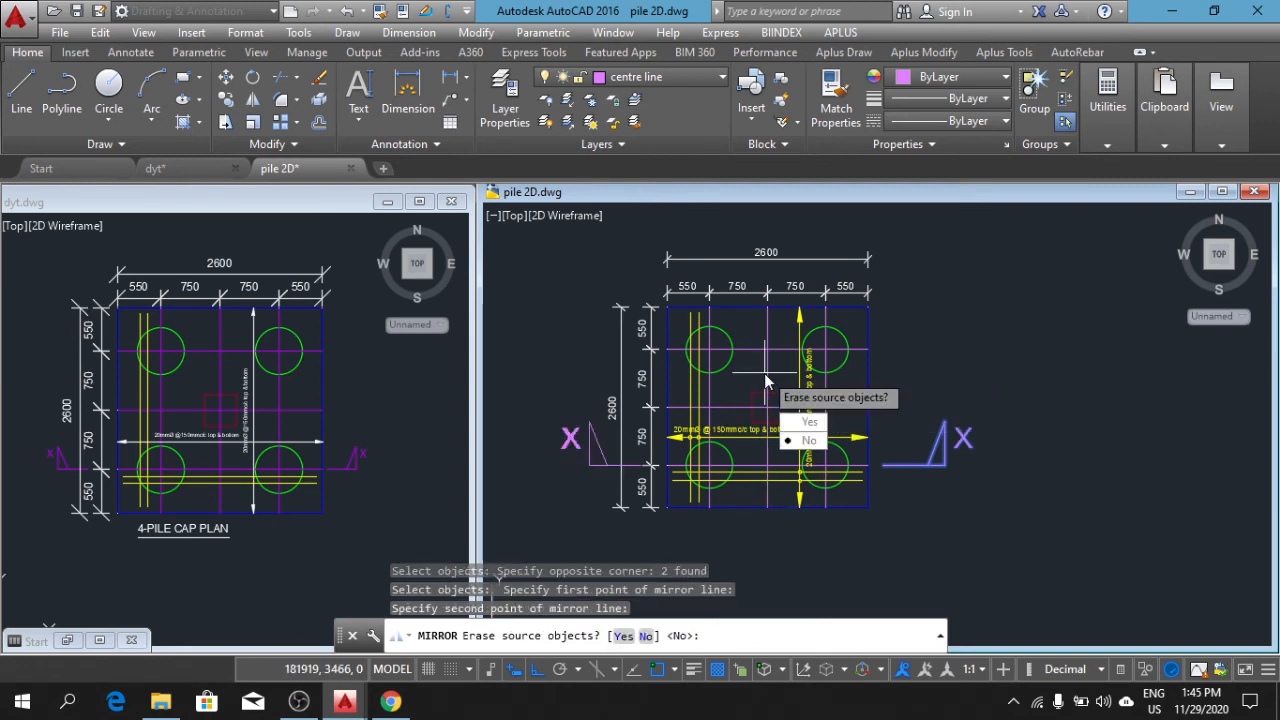
key("Return")
middle_click_drag(1029, 519, 986, 480)
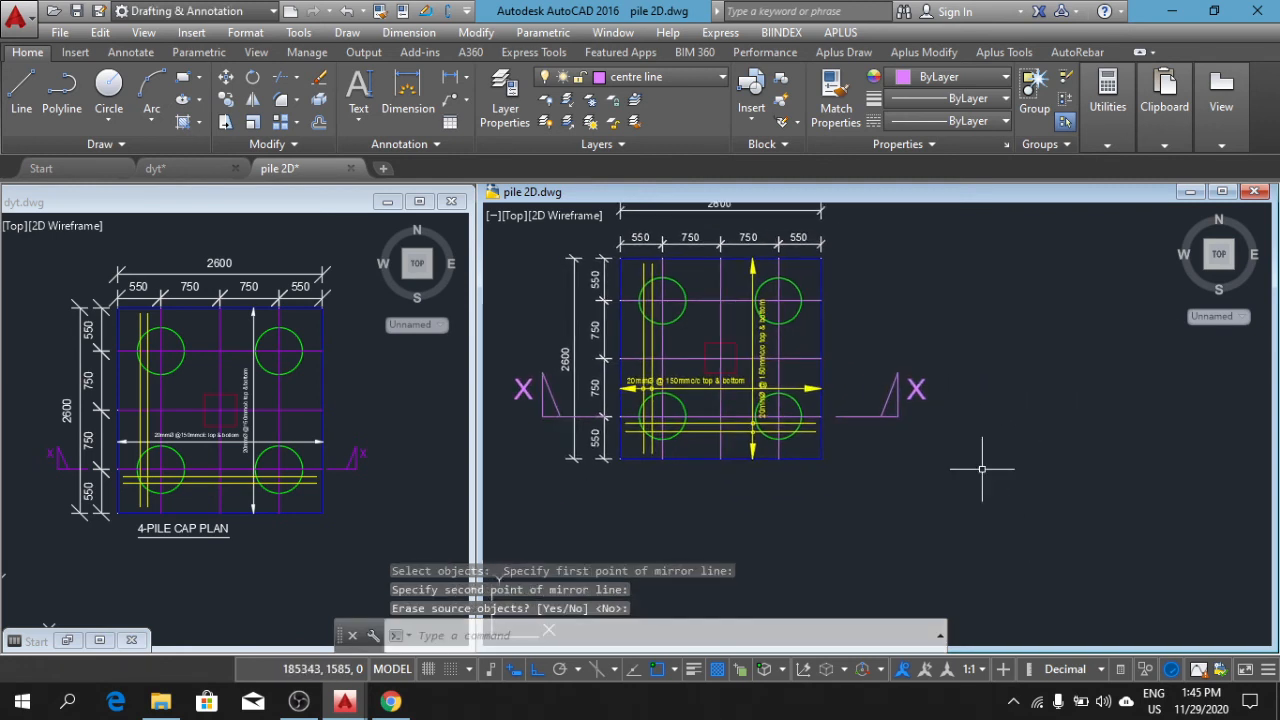
key("Escape")
key("Escape")
key("Escape")
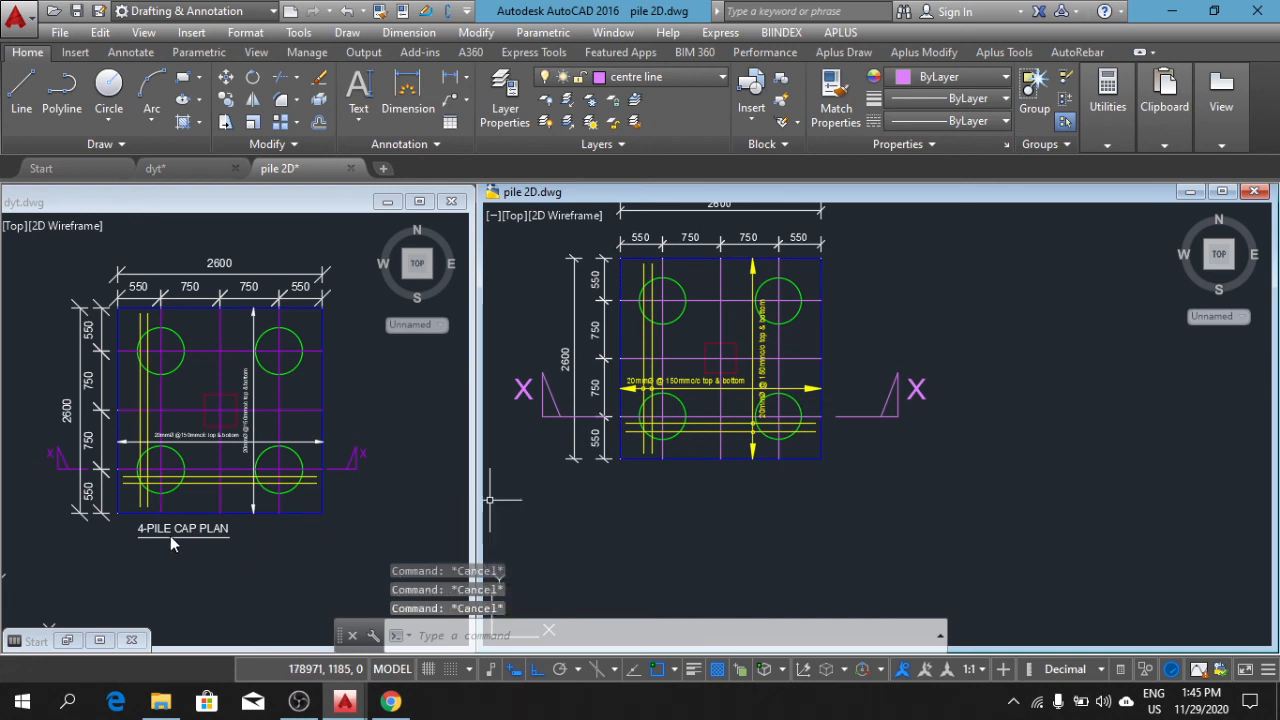
Step: Add the underlined single-line text 4-PILE CAP PLAN below the cap, with a height of about 390 and zero rotation
middle_click_drag(610, 531, 651, 517)
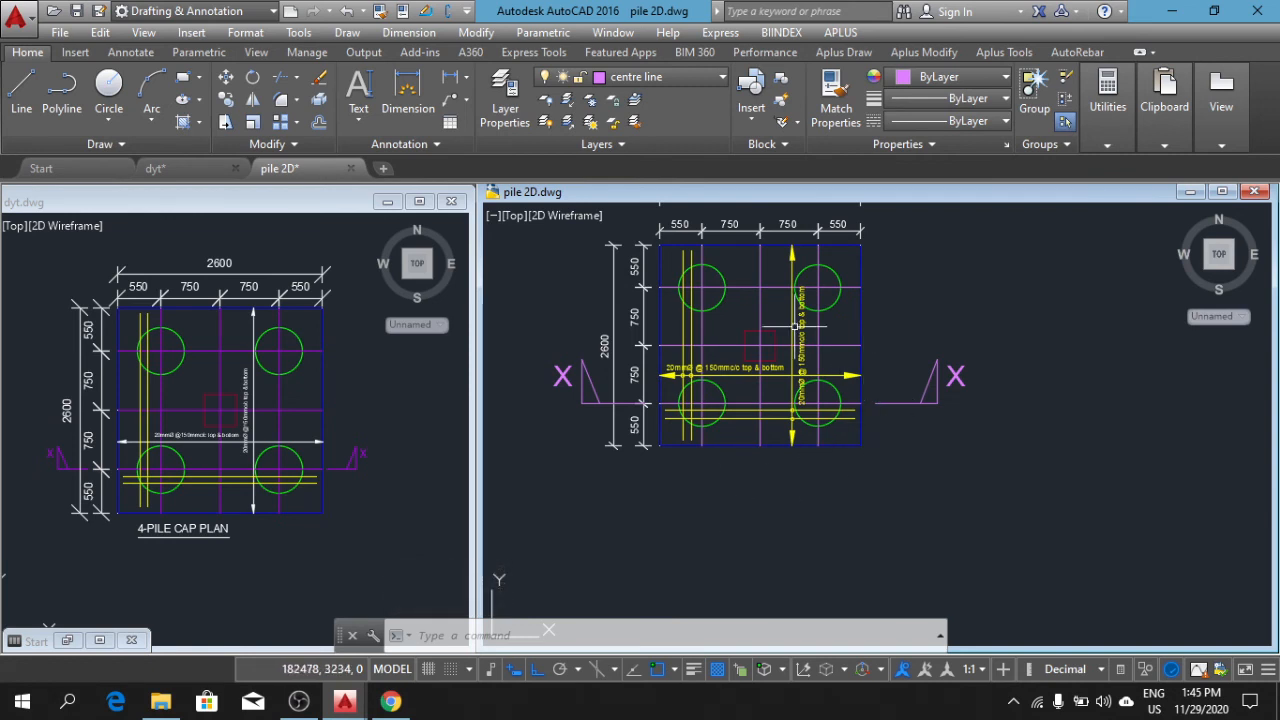
left_click(358, 90)
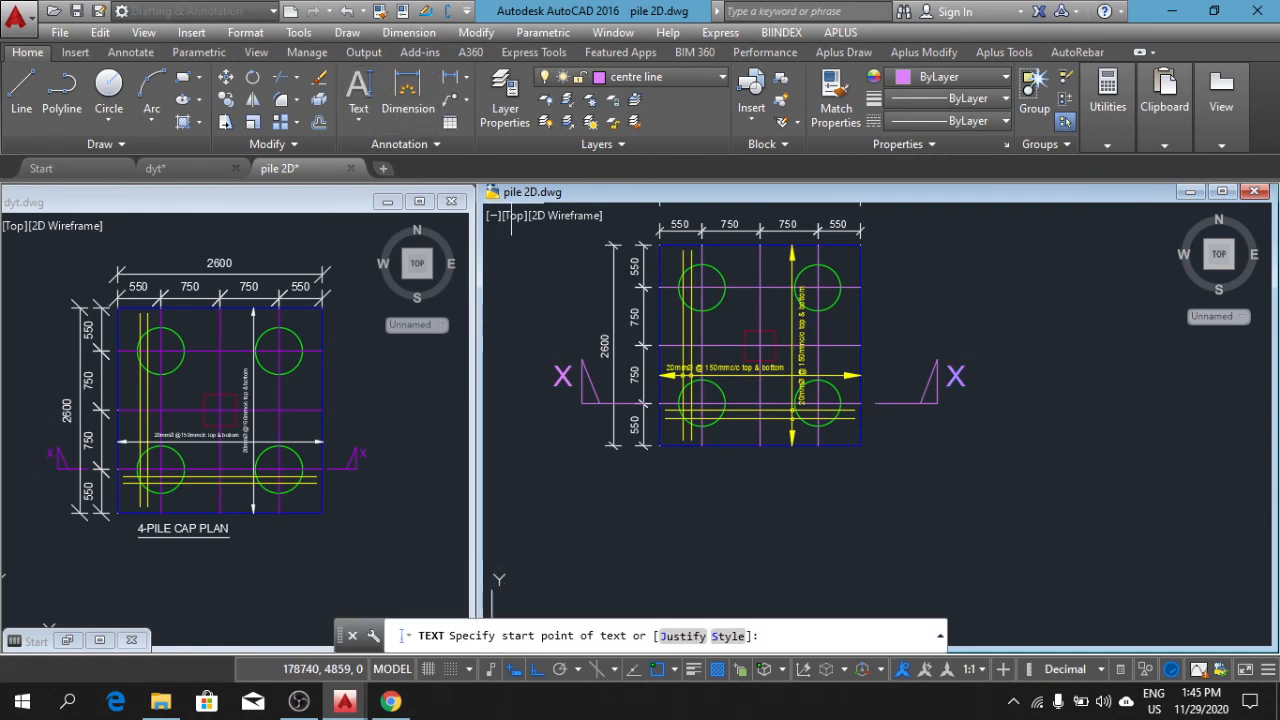
left_click(667, 471)
left_click(660, 502)
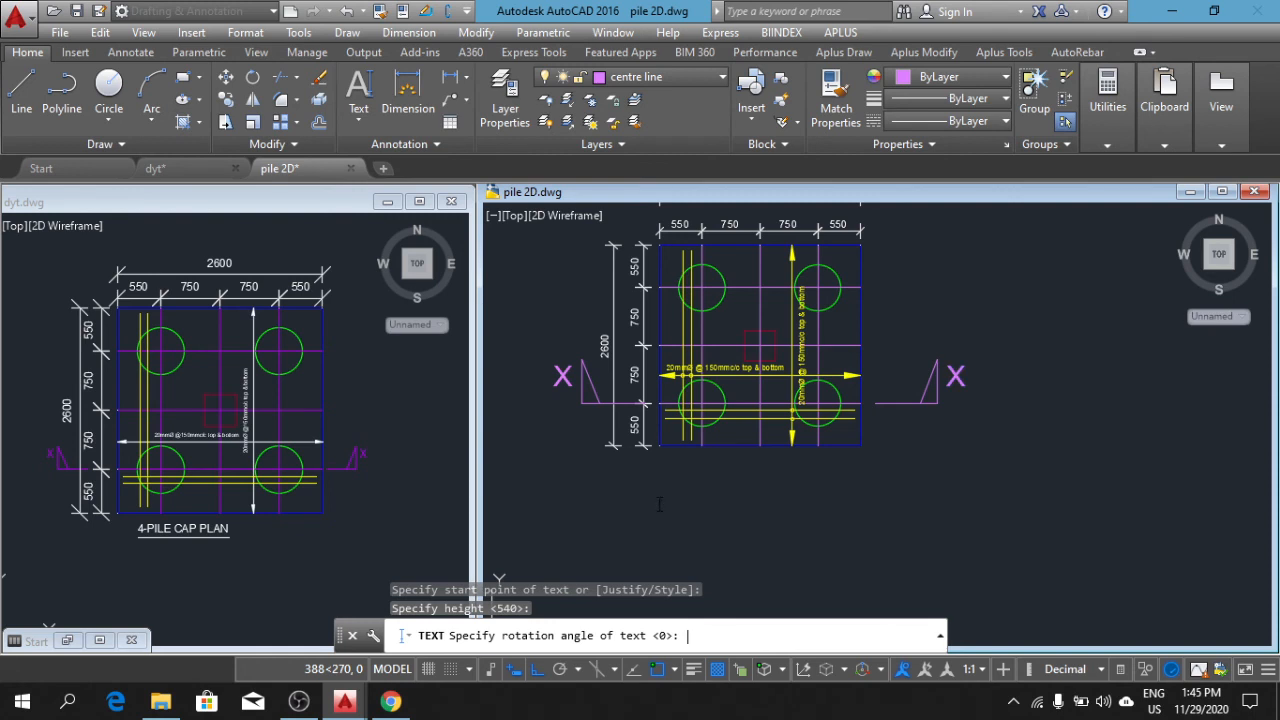
key("Return")
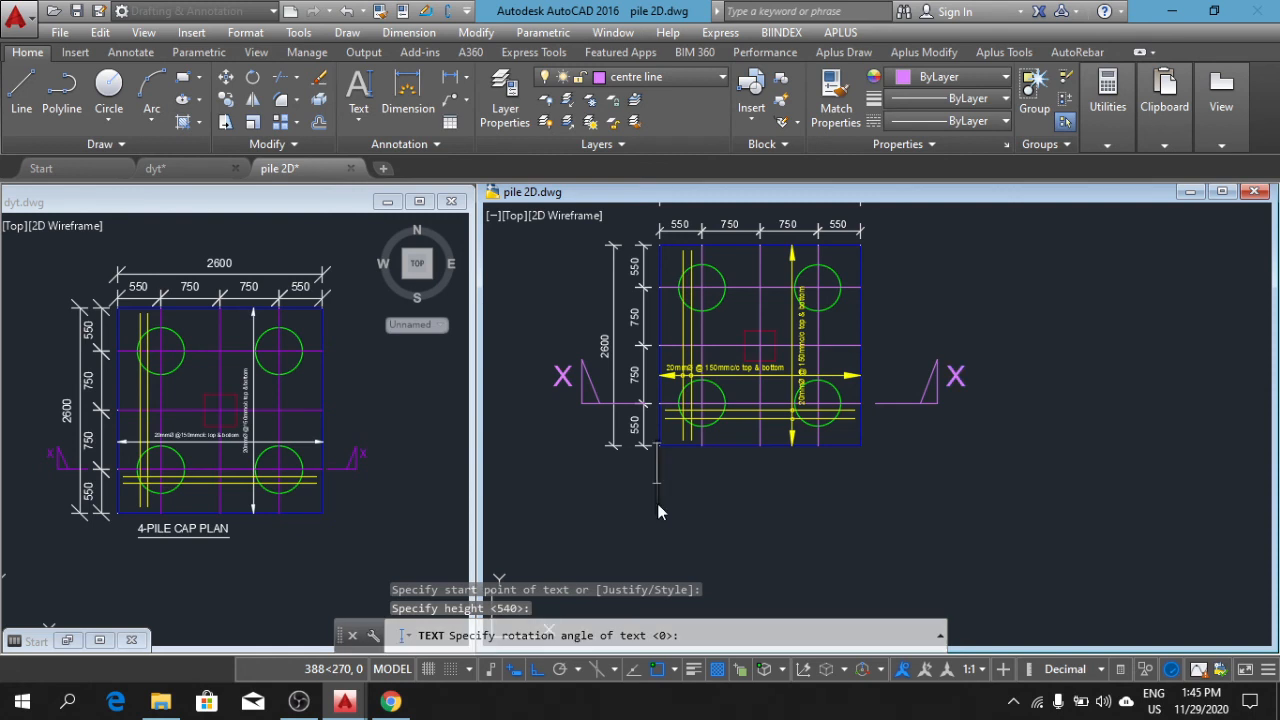
type("4")
key("BackSpace")
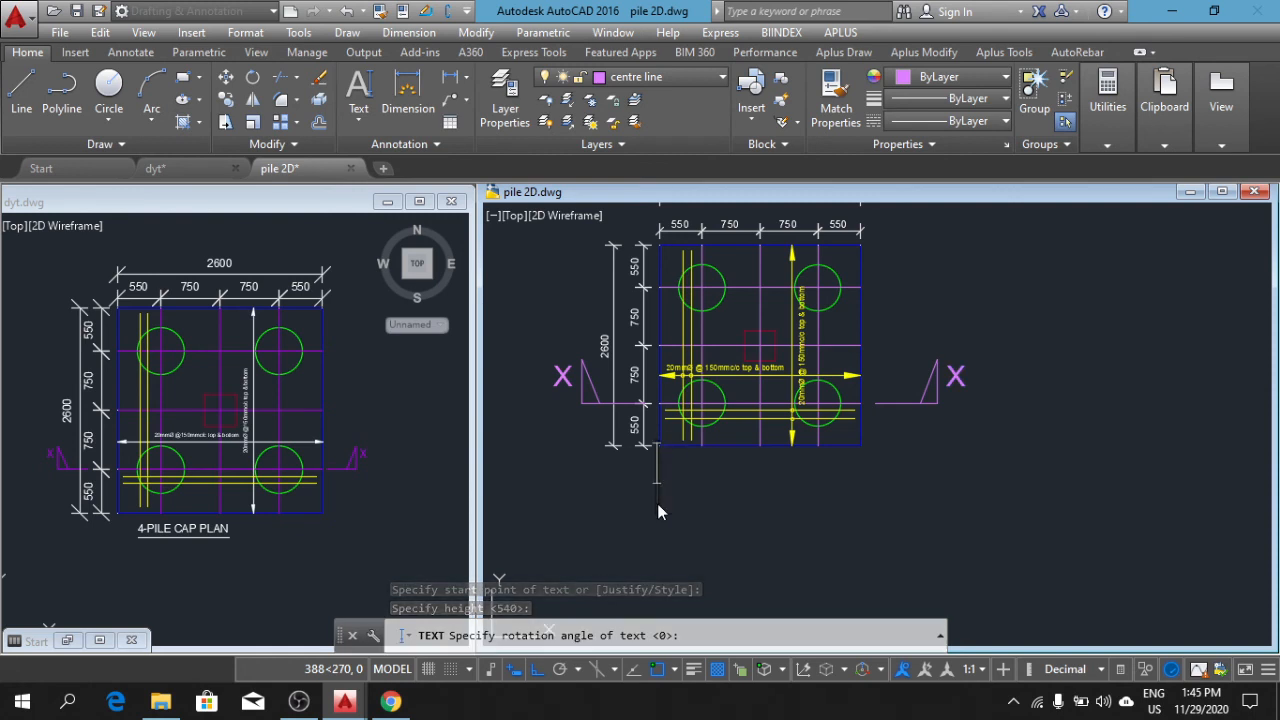
type("%%")
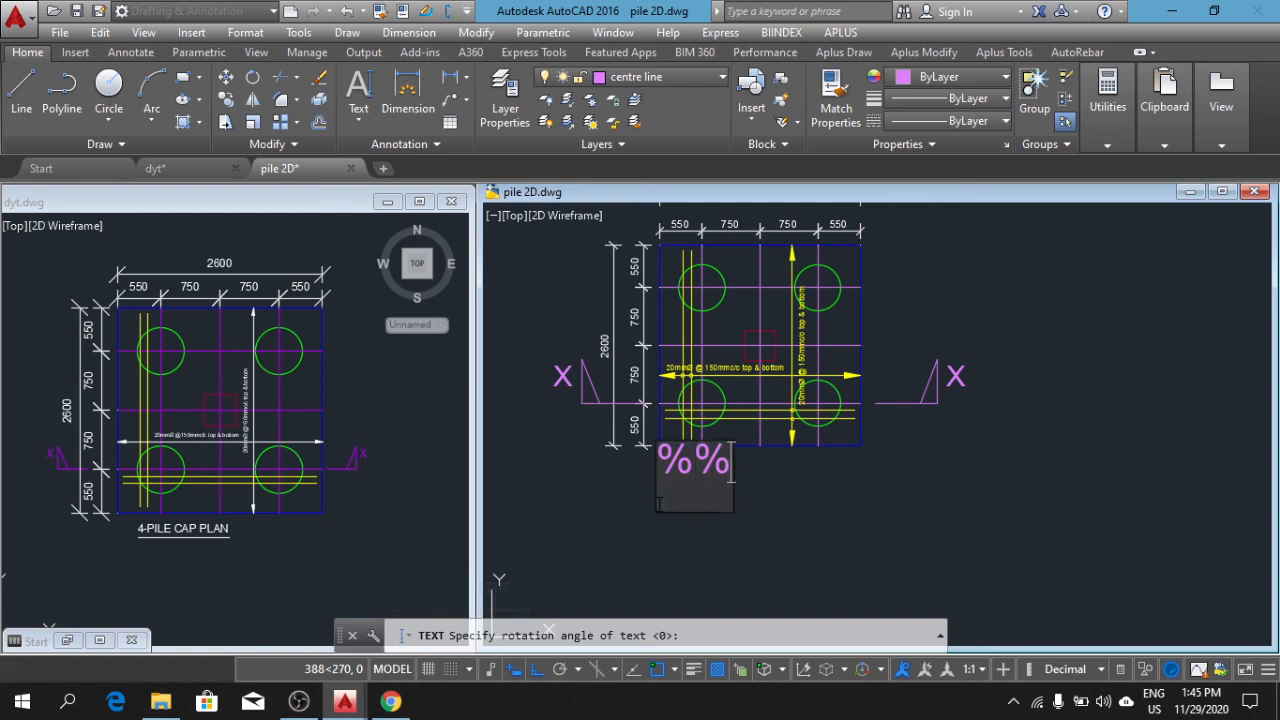
key("BackSpace")
key("BackSpace")
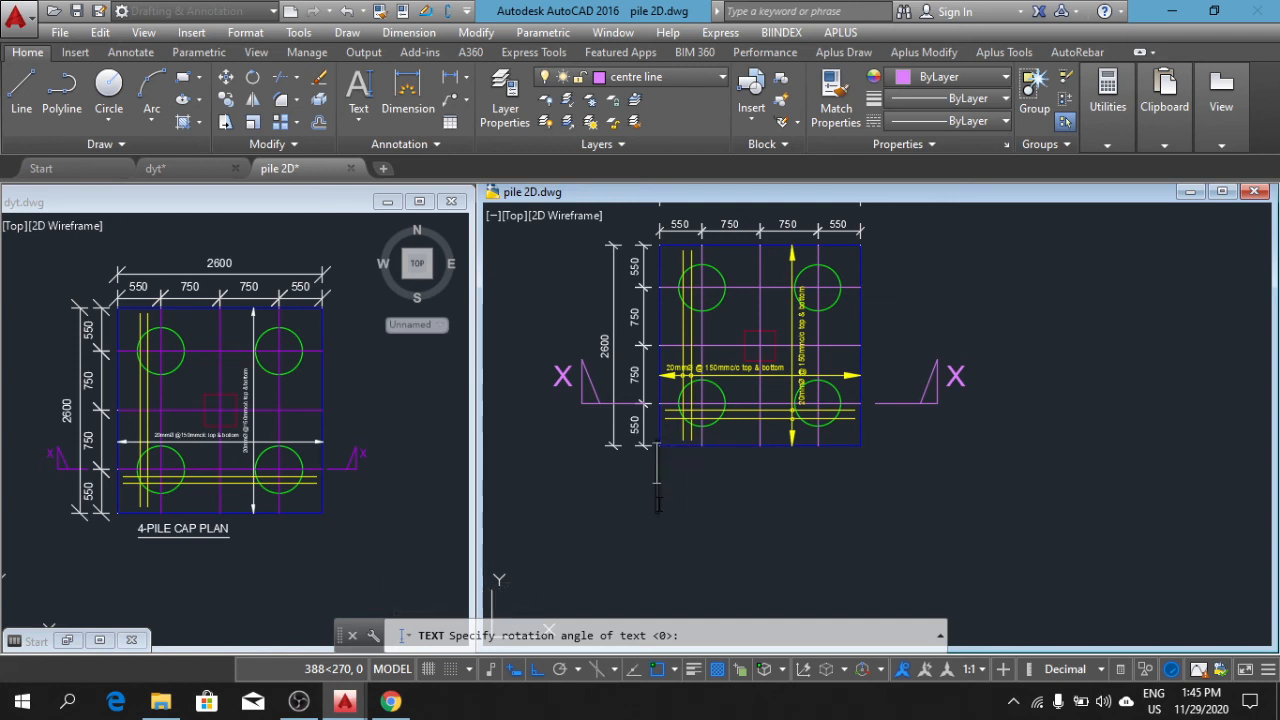
type("4")
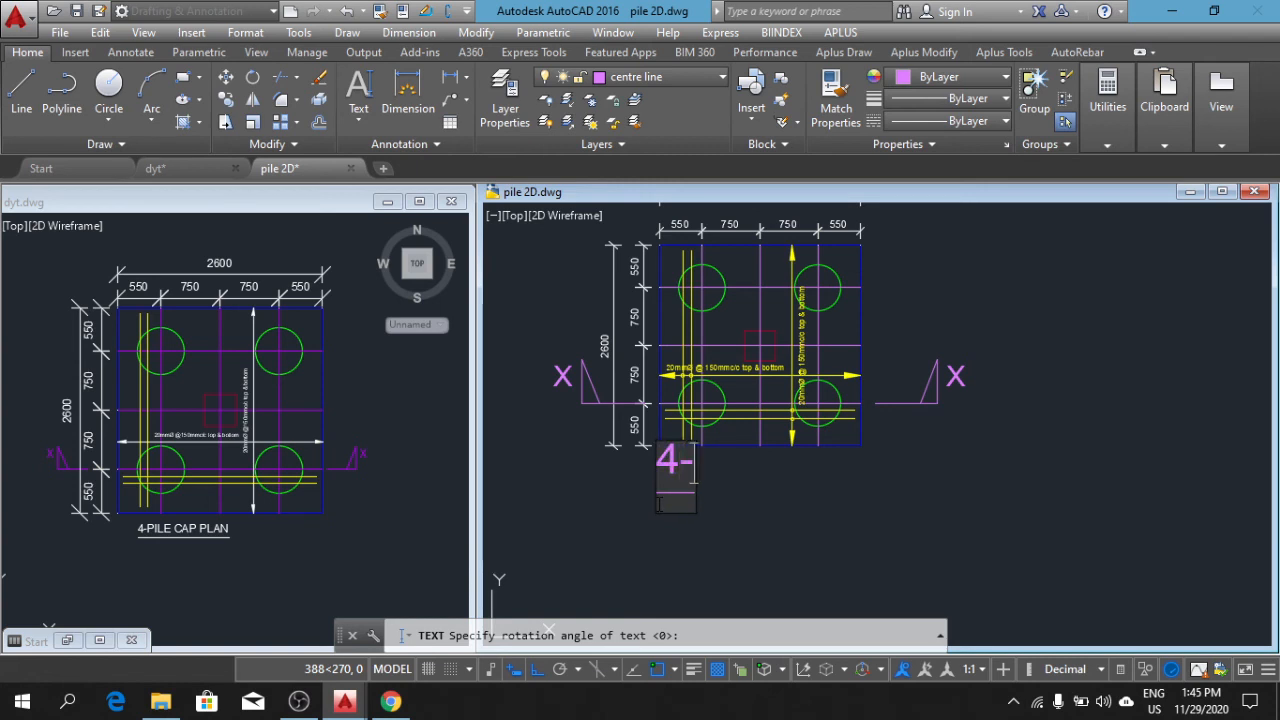
type("-PILE")
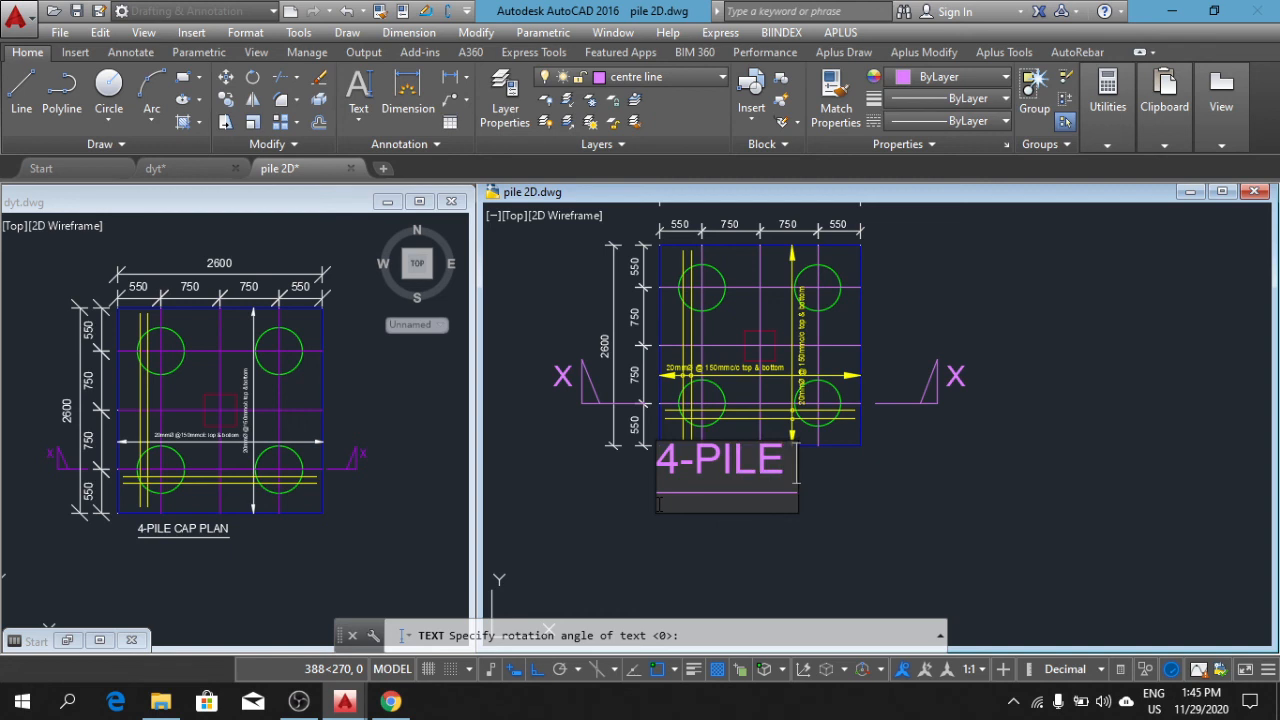
type(" CAP")
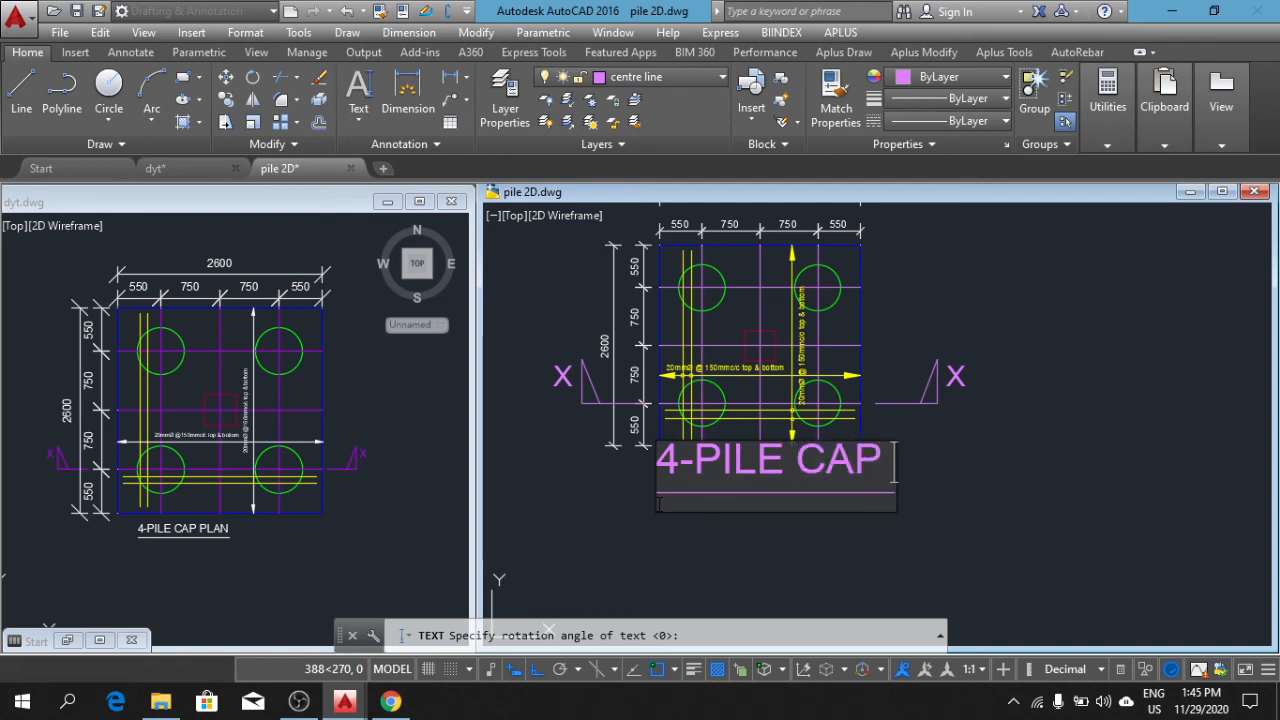
type(" PLAN")
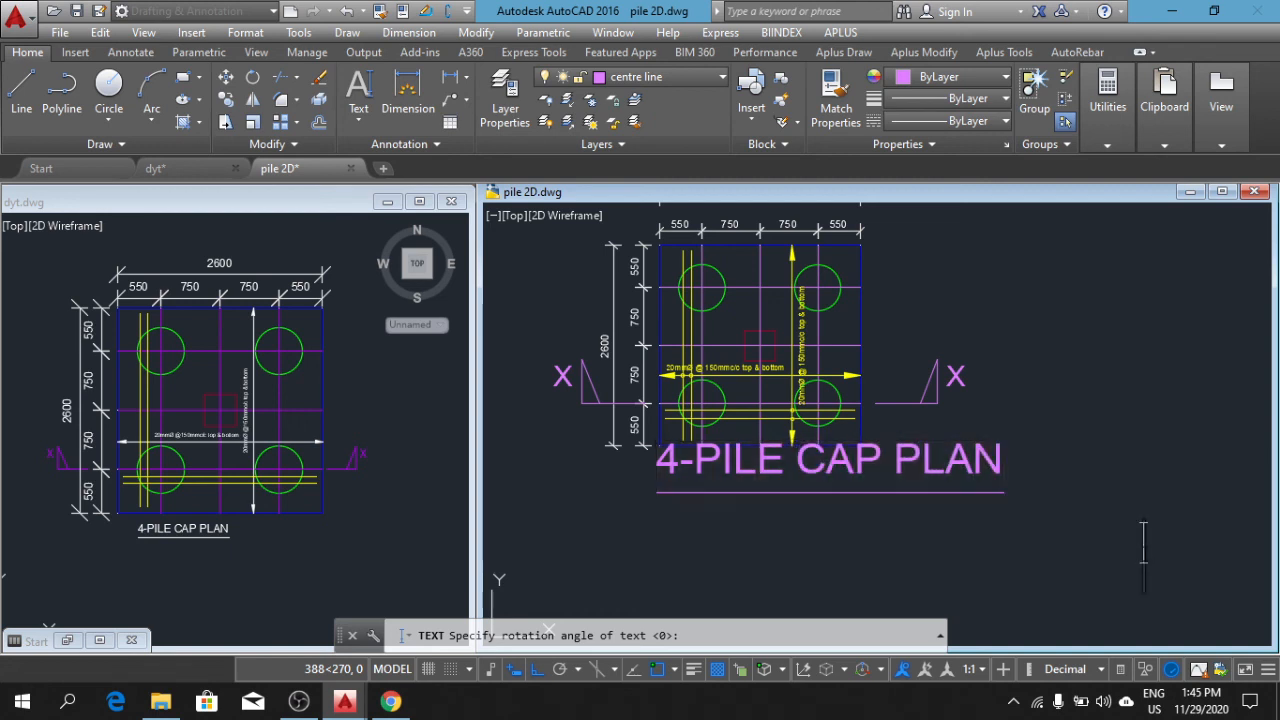
scroll(1053, 533, "down", 4)
key("Escape")
key("Escape")
key("Escape")
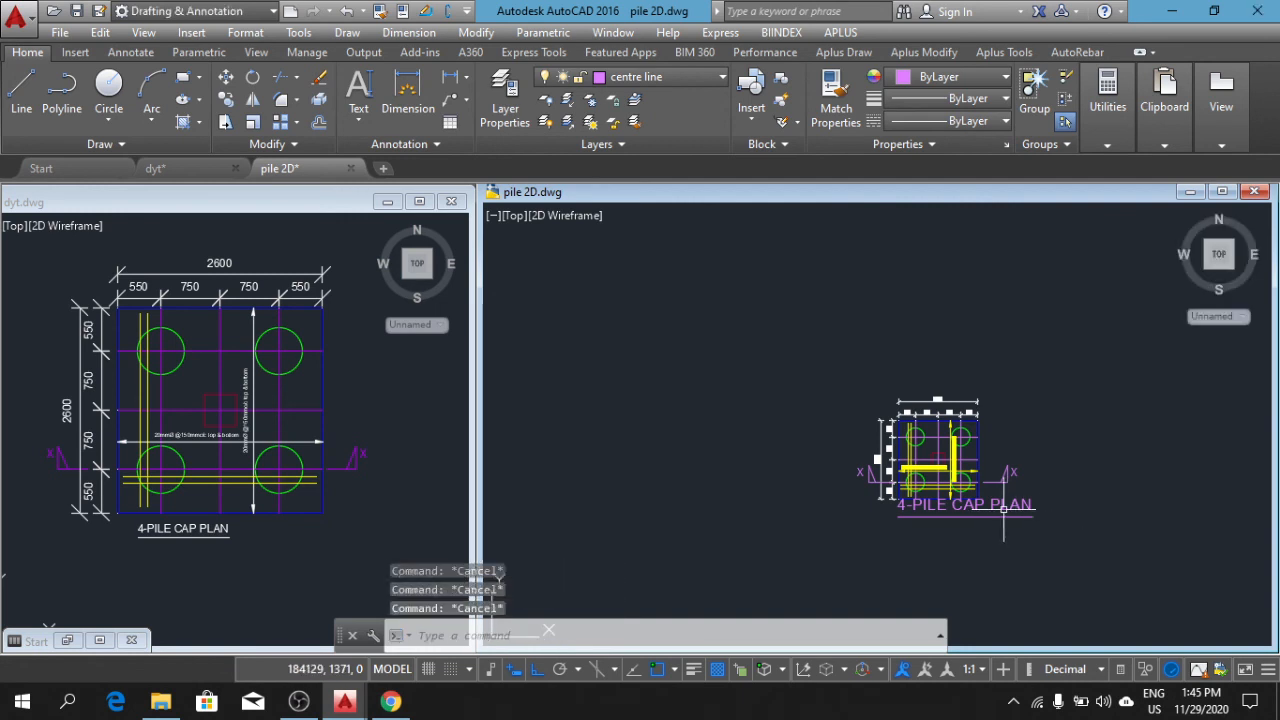
Step: Scale the 4-PILE CAP PLAN title by a factor of 0.5
scroll(1005, 525, "up", 3)
scroll(938, 512, "down", 1)
left_click(991, 500)
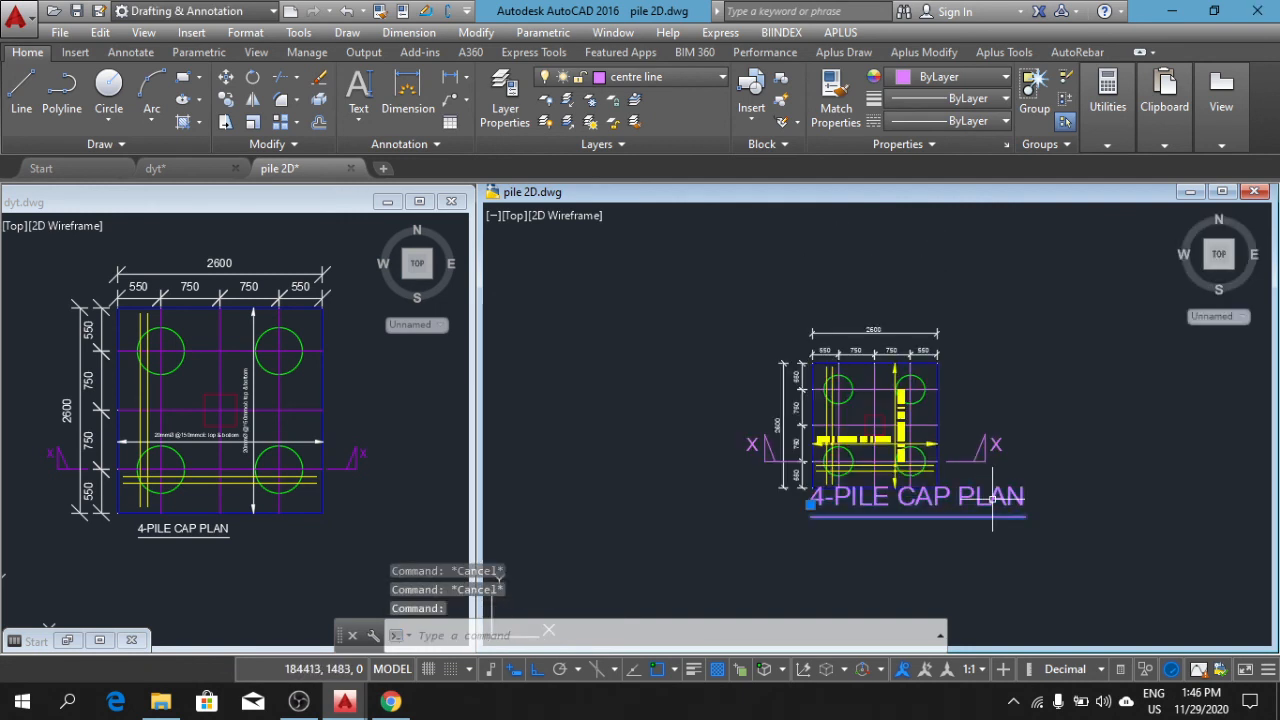
type("SC")
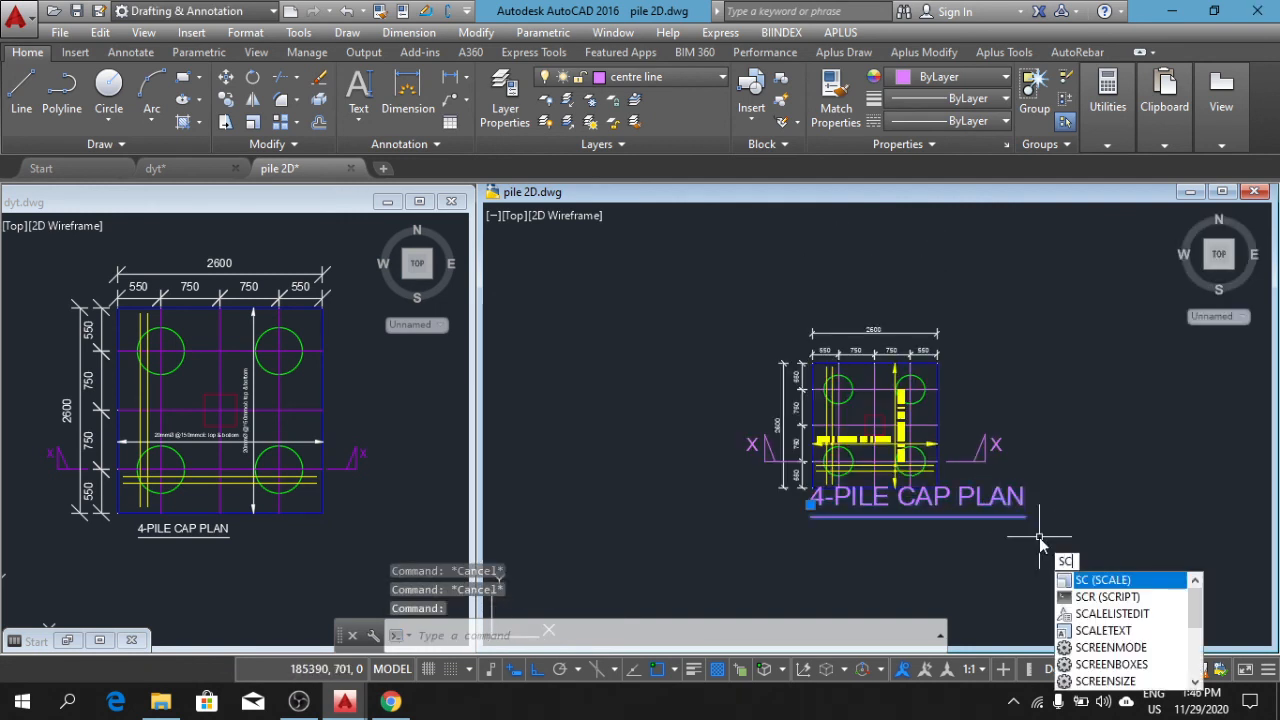
key("Return")
left_click(1040, 520)
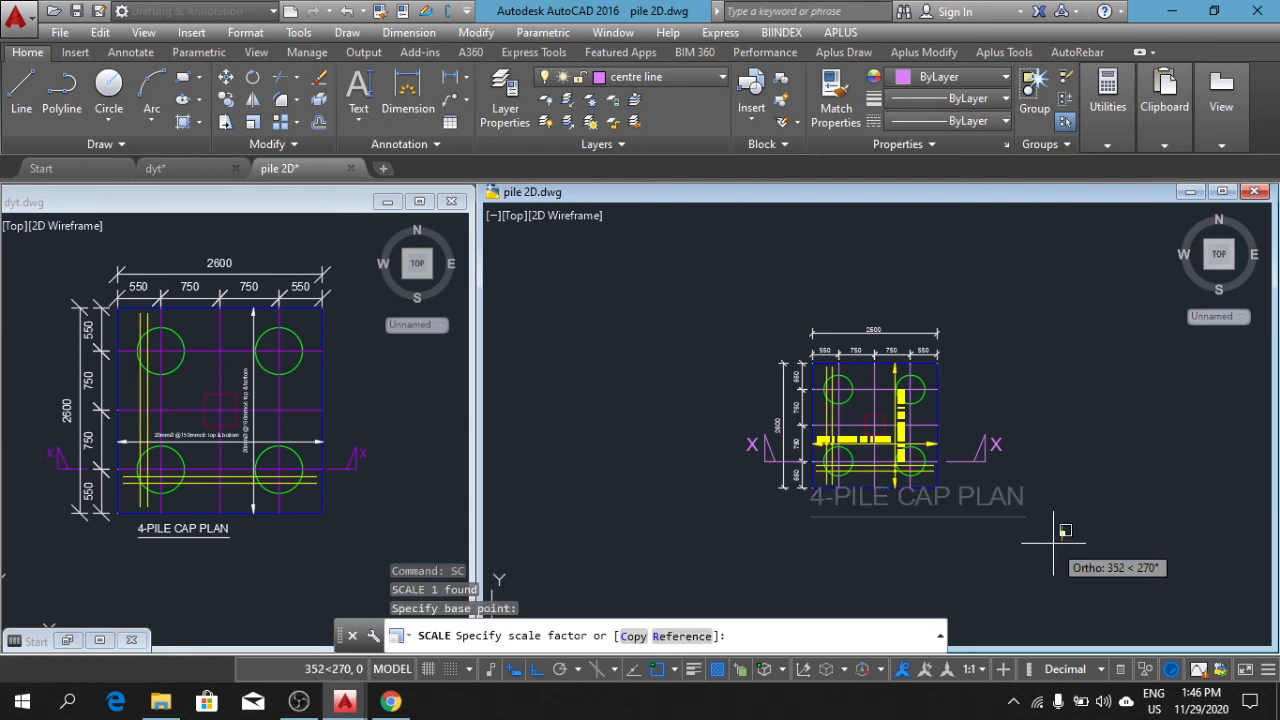
type(".5")
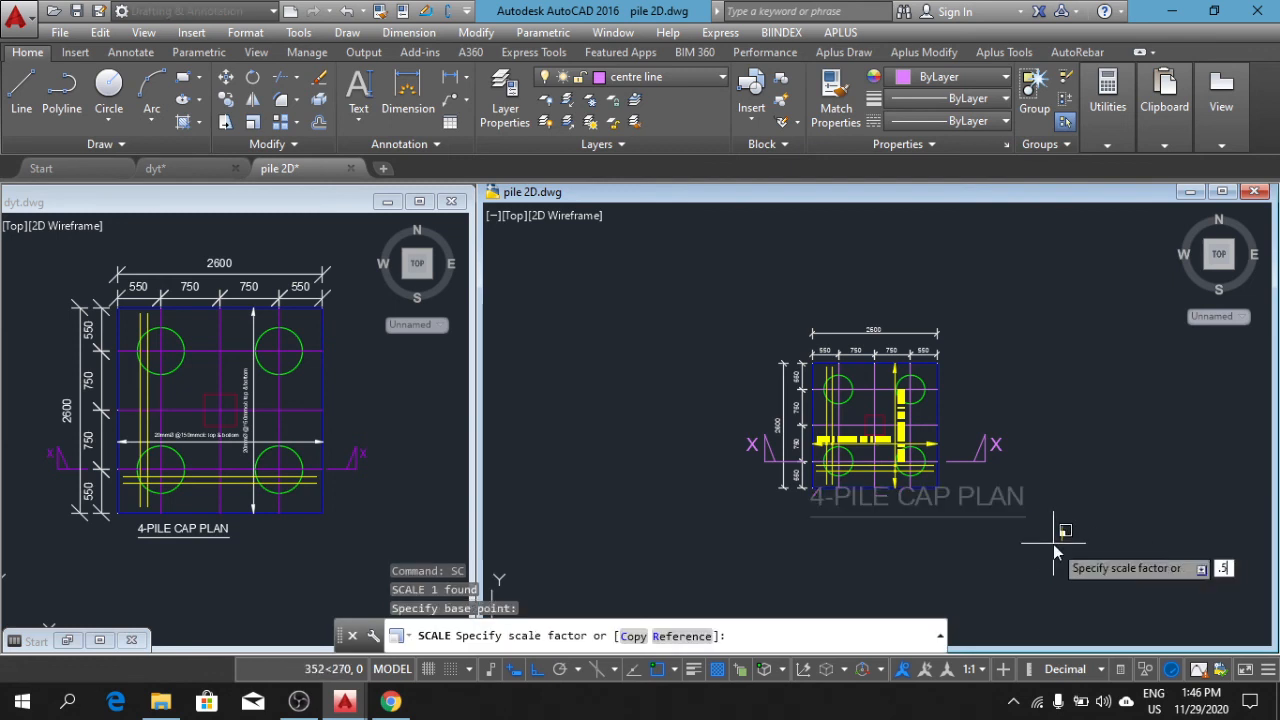
key("Return")
scroll(988, 525, "up", 2)
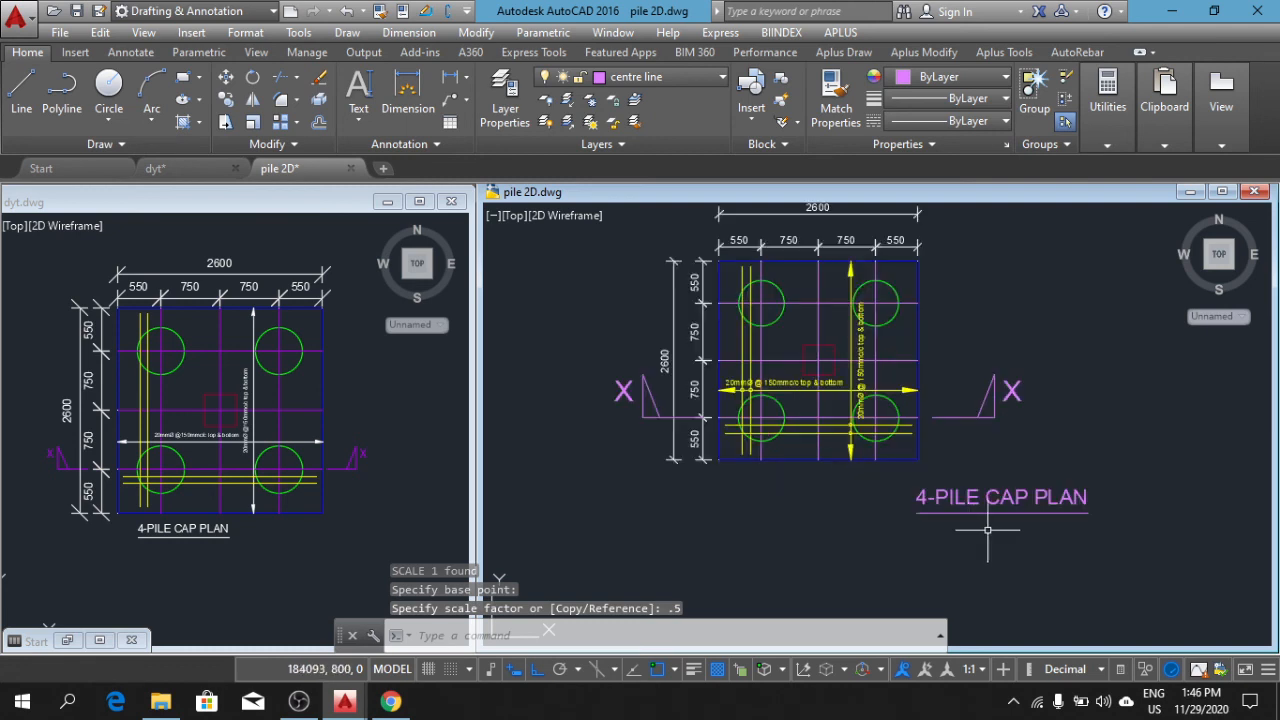
Step: Assign the 4-PILE CAP PLAN title to the Text layer
left_click(1018, 494)
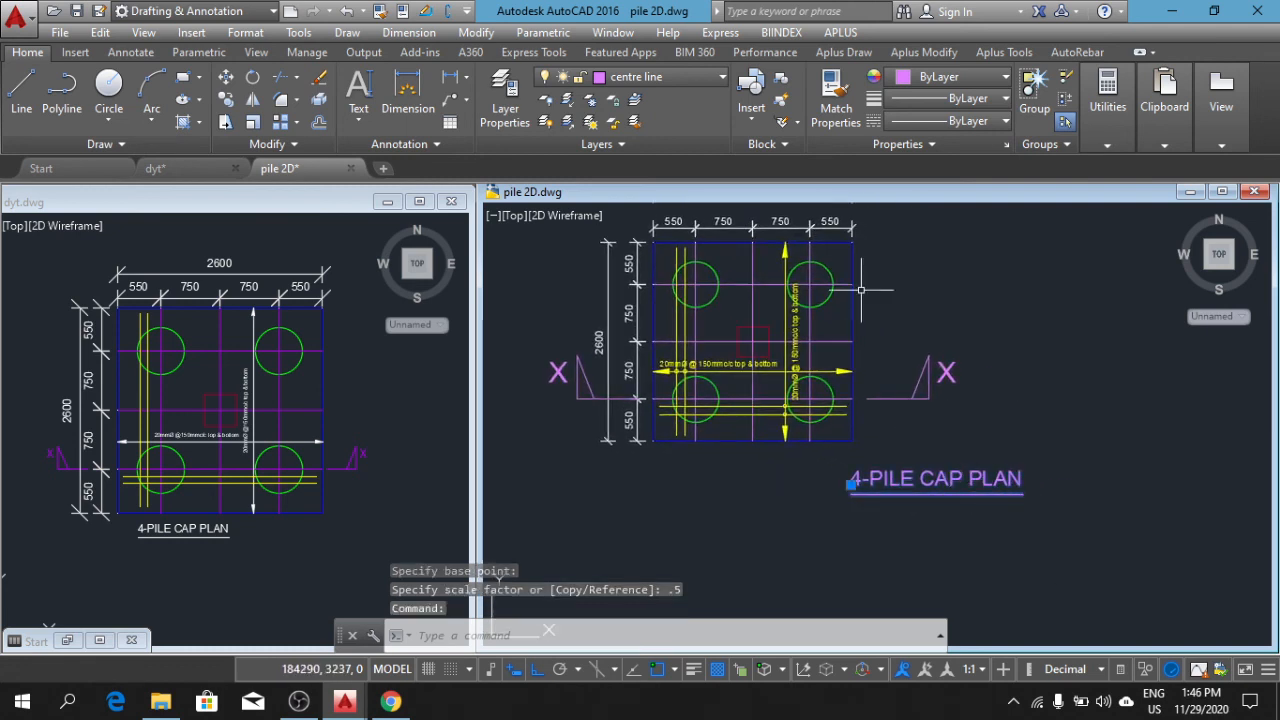
left_click(650, 77)
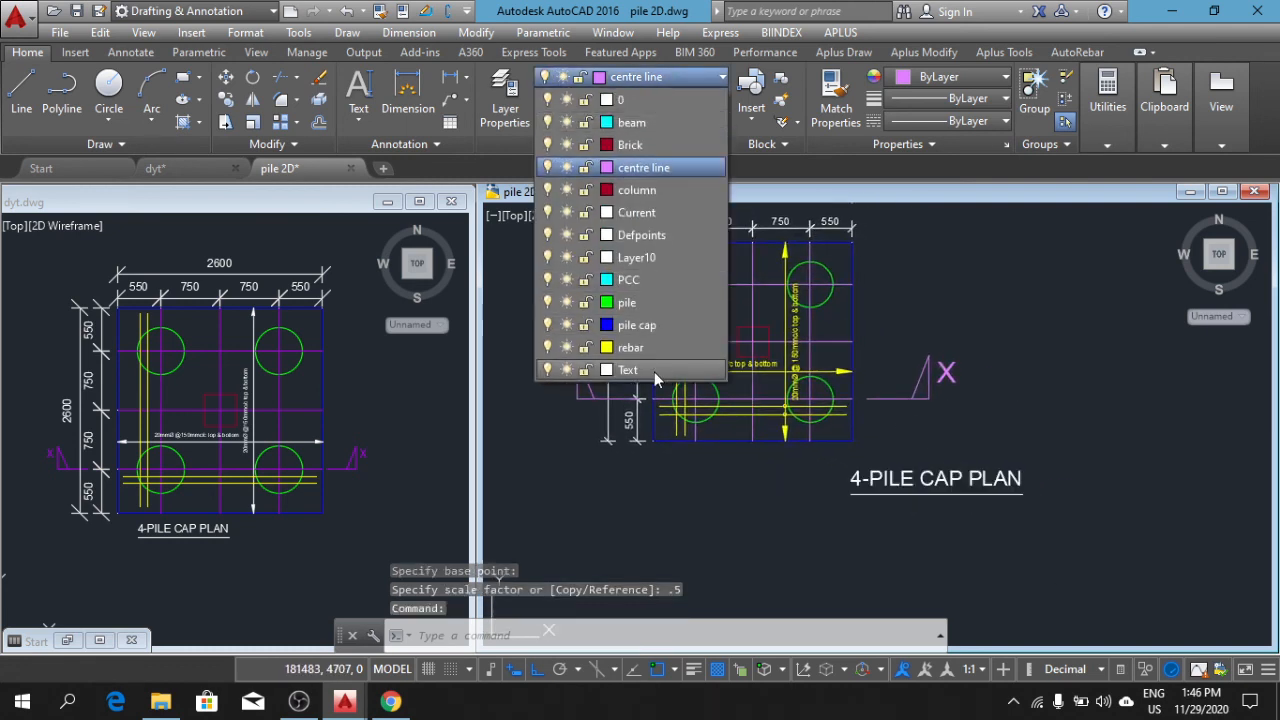
left_click(654, 371)
key("Escape")
key("Escape")
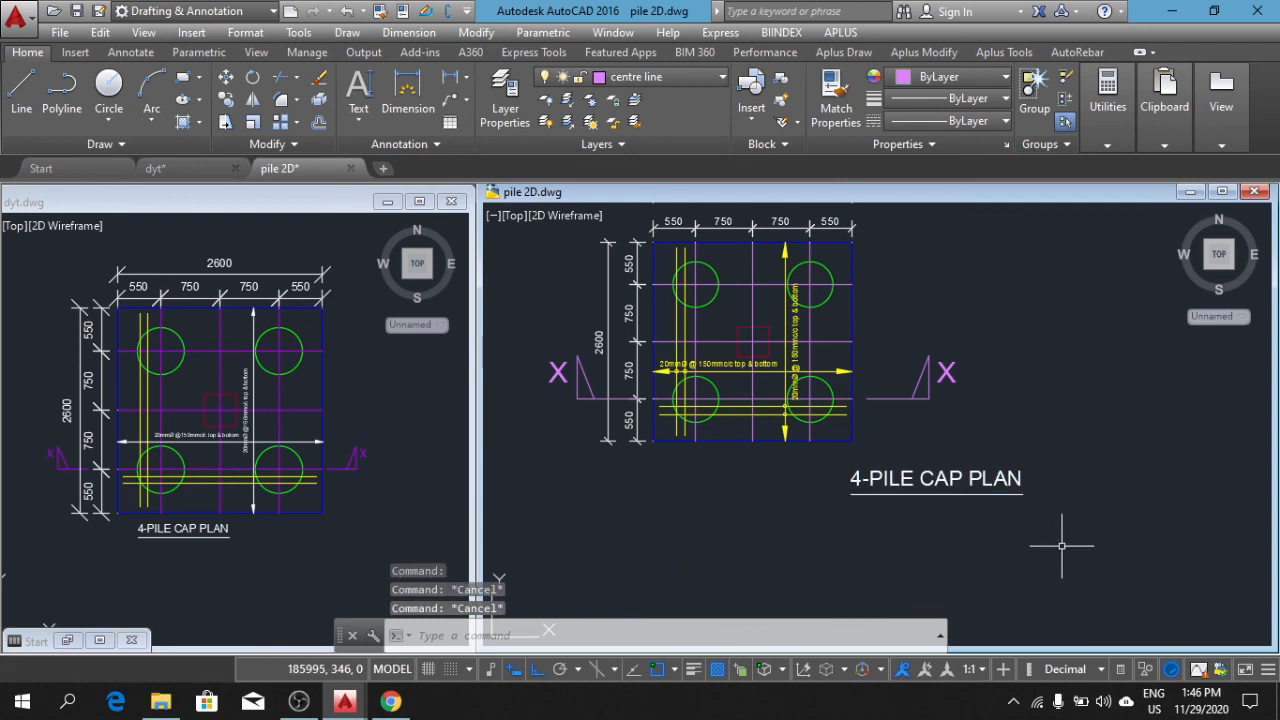
Step: Move the 4-PILE CAP PLAN title horizontally left so it sits directly beneath the cap
left_click(222, 77)
left_click(1000, 540)
left_click(925, 445)
key("Return")
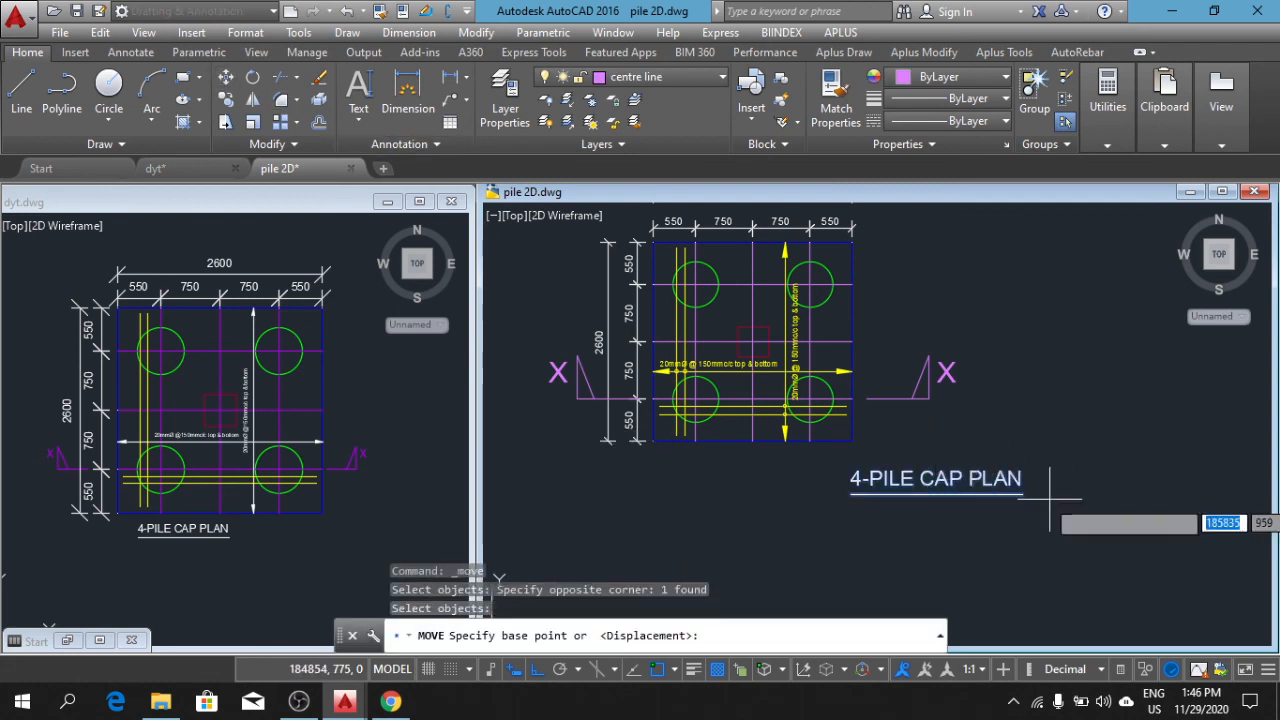
left_click(1050, 497)
left_click(840, 495)
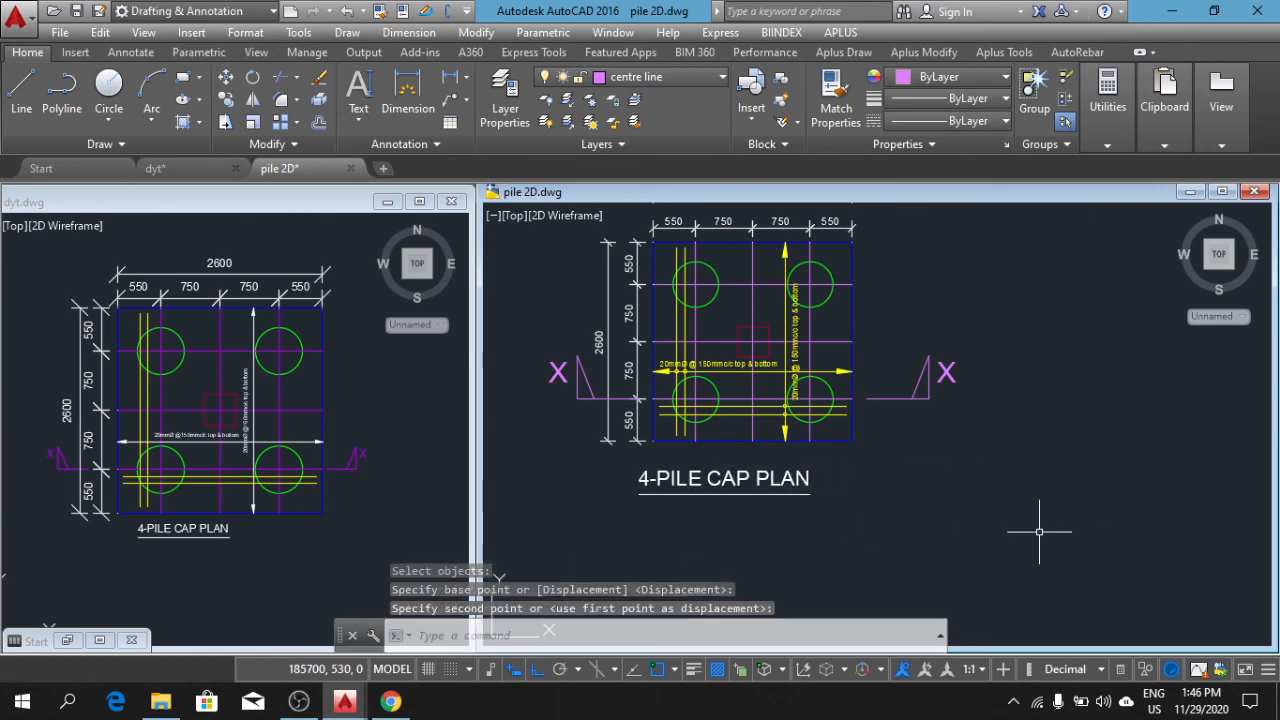
Step: Examine the 4-pile cap plan in pile 2D.dwg, checking its dimensions, rebar callouts, X section marks and title
key("Escape")
key("Escape")
key("Escape")
mouse_move(935, 458)
middle_mouse_down()
mouse_move(920, 531)
mouse_move(859, 538)
mouse_move(835, 519)
middle_mouse_up()
scroll(920, 531, "down", 2)
scroll(852, 543, "up", 2)
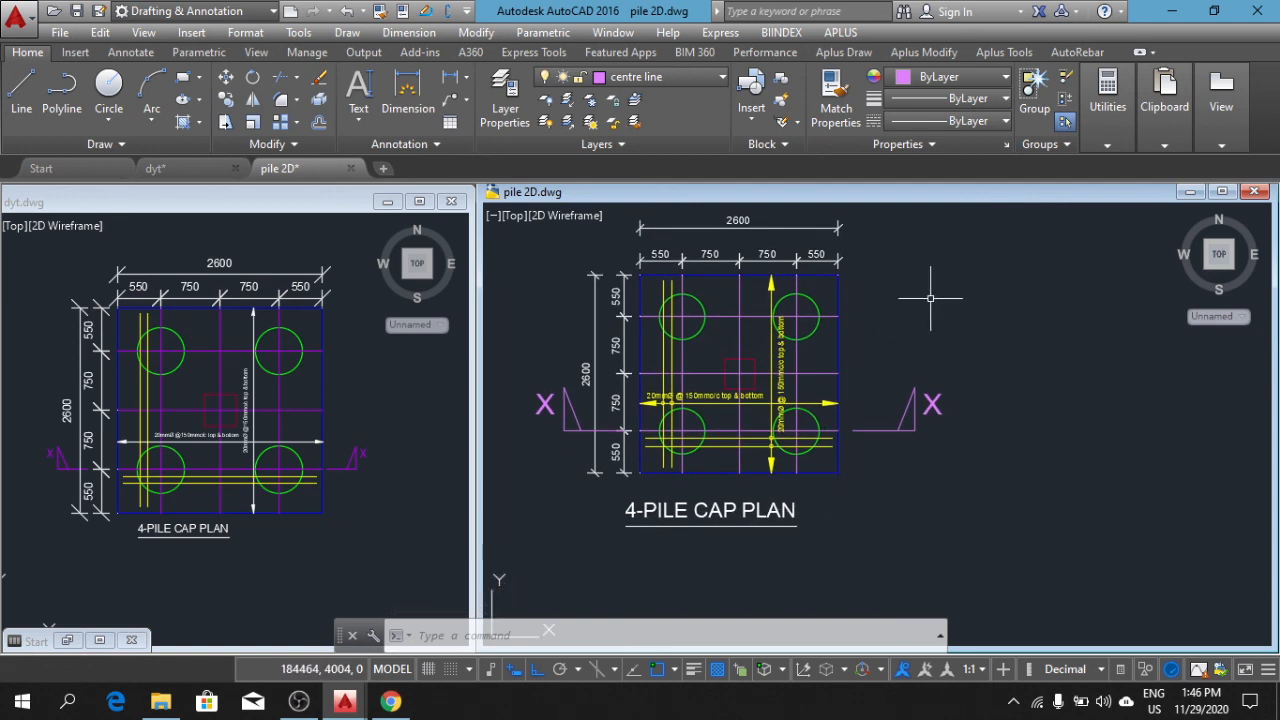
middle_click_drag(930, 298, 929, 328)
scroll(741, 292, "up", 2)
middle_click_drag(742, 307, 820, 290)
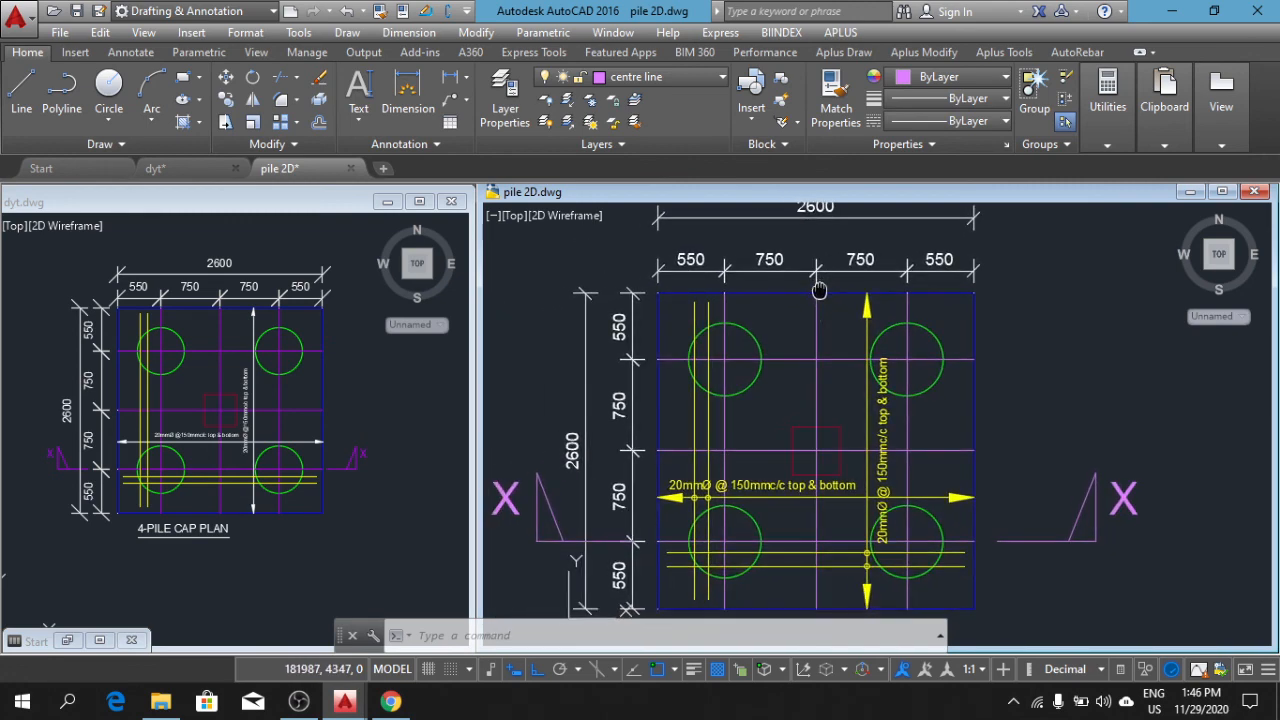
scroll(826, 295, "down", 2)
middle_click_drag(885, 369, 859, 341)
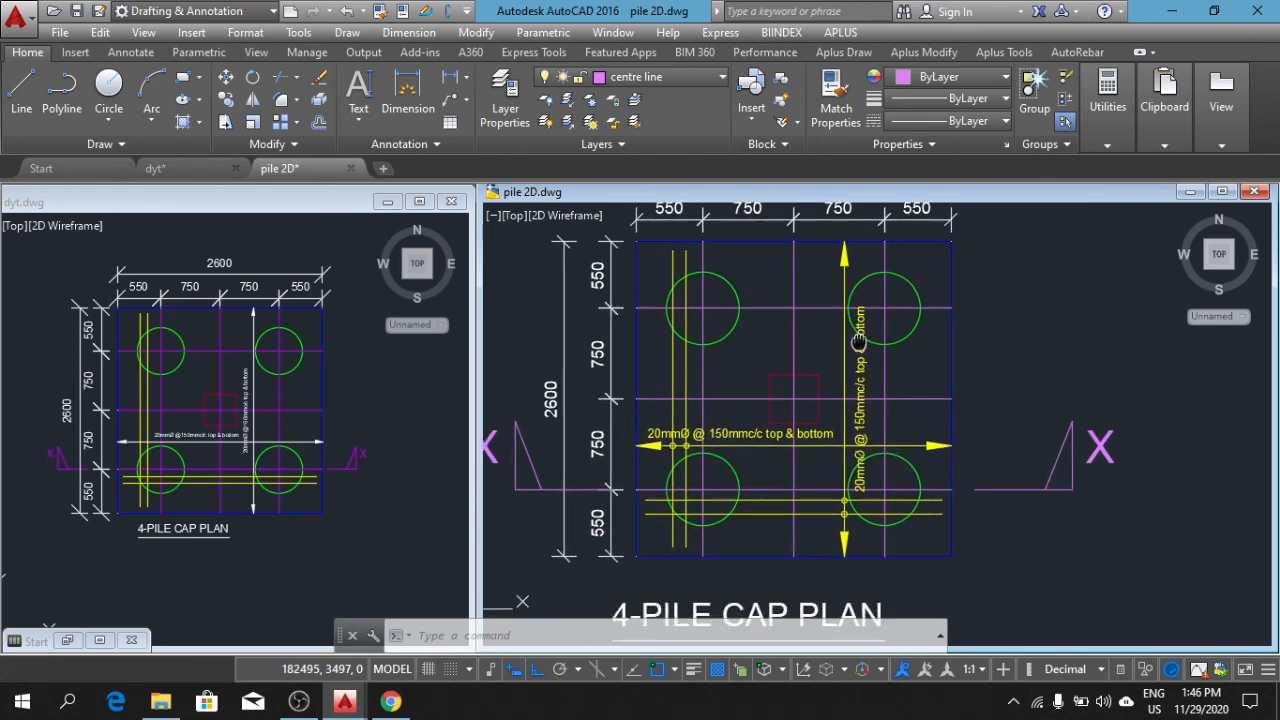
scroll(1025, 368, "down", 2)
middle_click_drag(1025, 368, 979, 369)
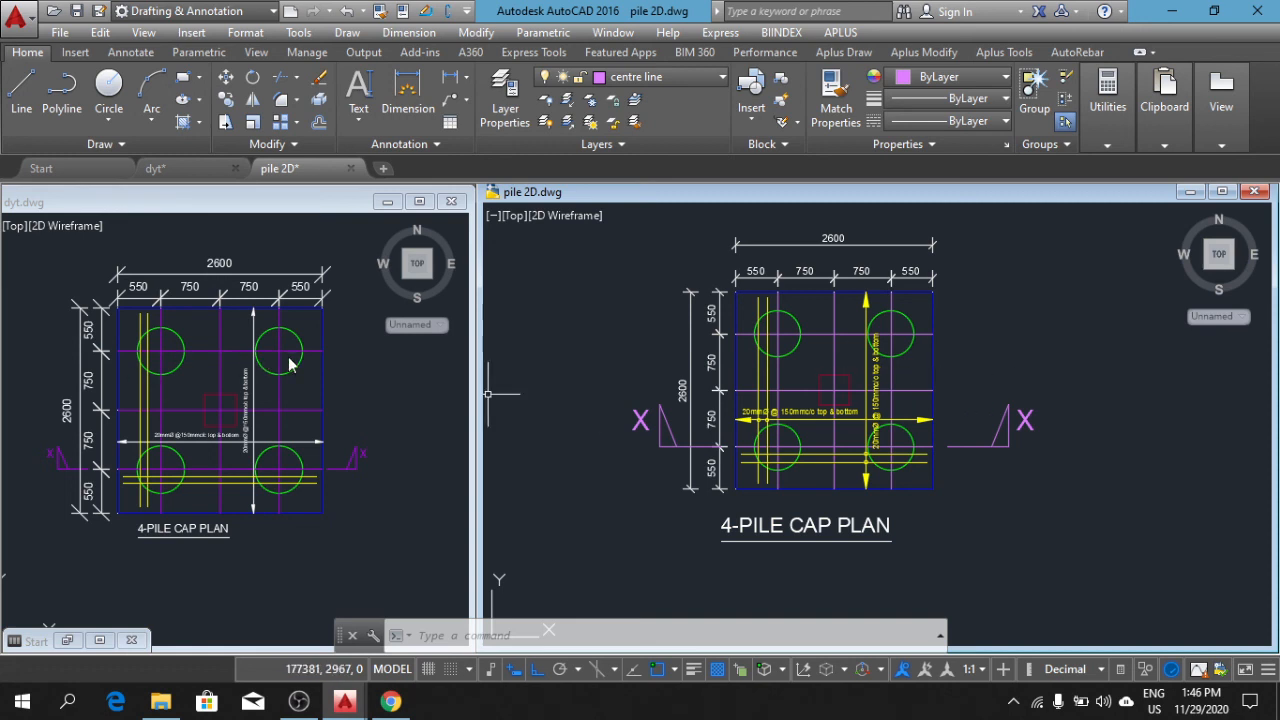
Step: Examine the 4-PILE CAP SECTION X-X above the plan in dyt.dwg and return to the cap plan in pile 2D.dwg
left_click(340, 370)
middle_click_drag(317, 258, 330, 463)
scroll(325, 349, "down", 2)
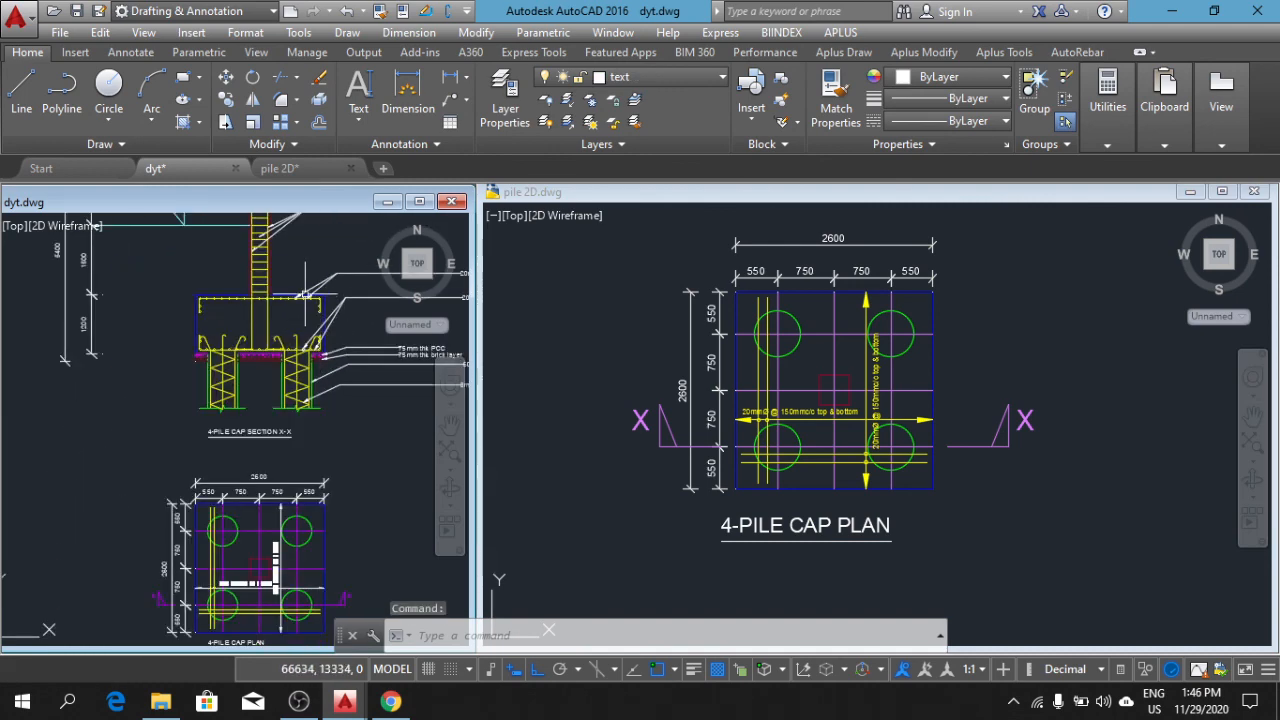
mouse_move(310, 240)
middle_mouse_down()
mouse_move(288, 378)
mouse_move(217, 358)
middle_mouse_up()
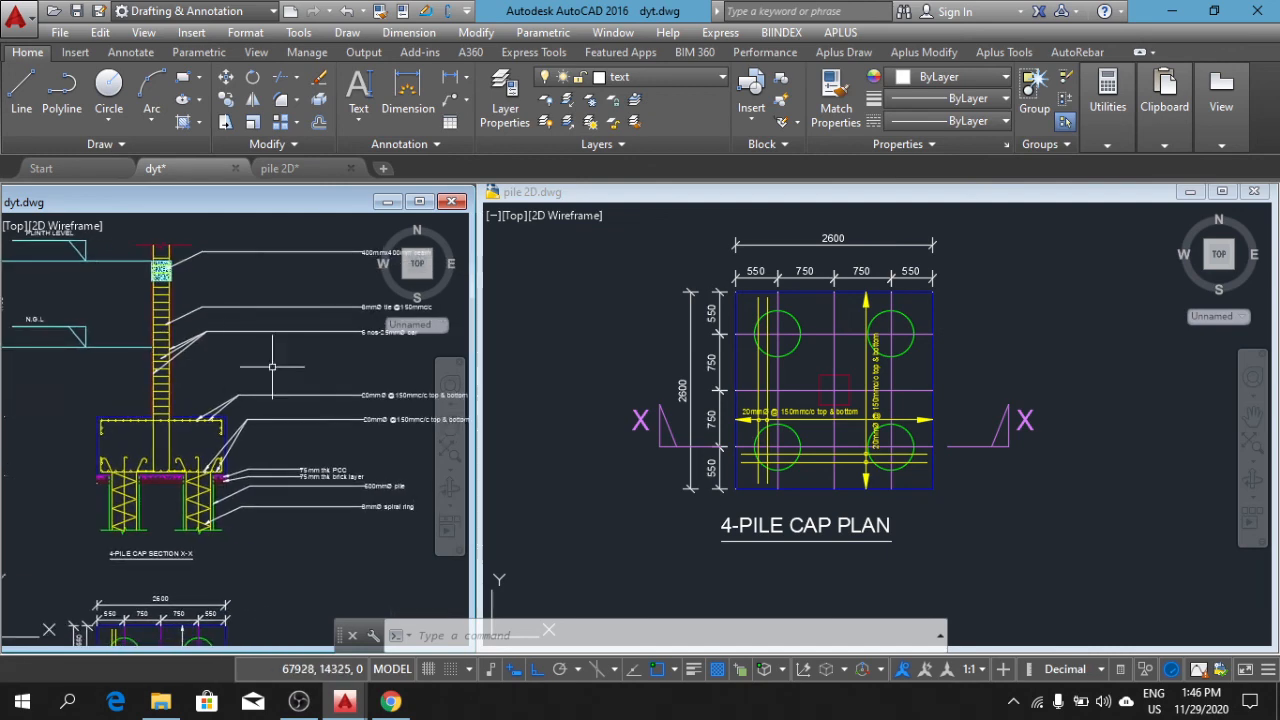
left_click(963, 348)
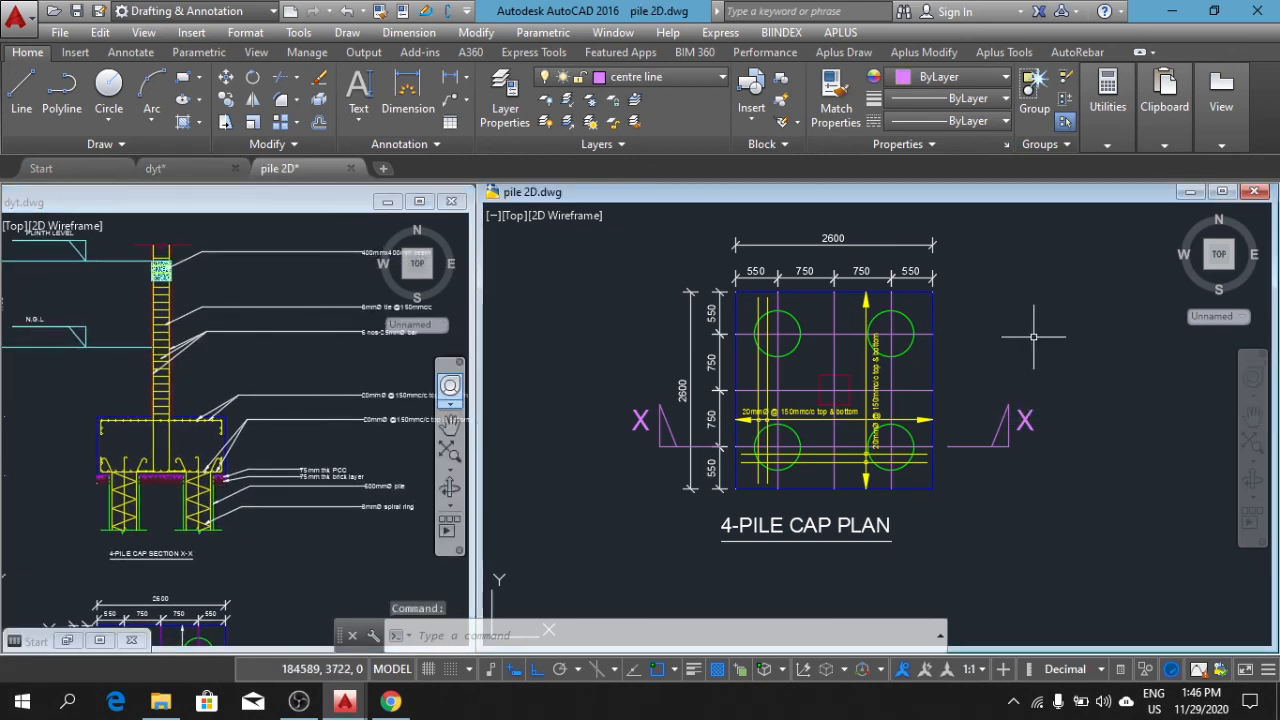
scroll(982, 361, "up", 2)
scroll(982, 361, "down", 2)
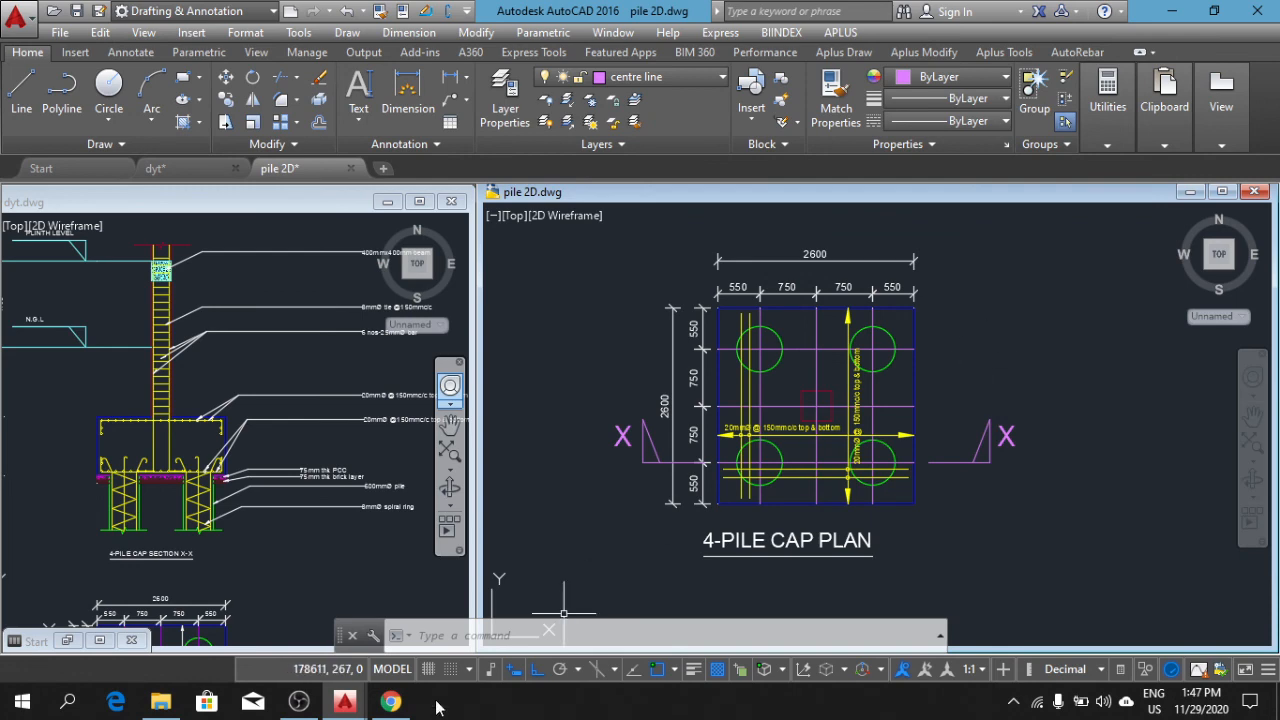
left_click(298, 701)
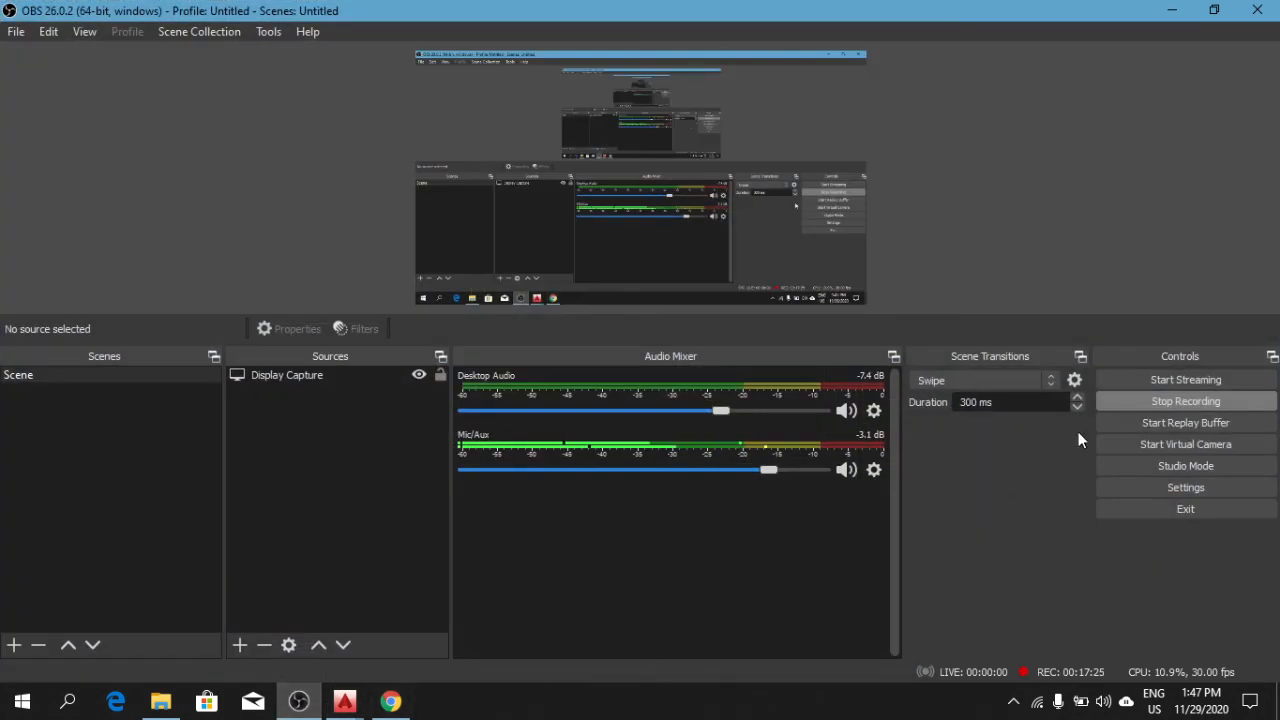